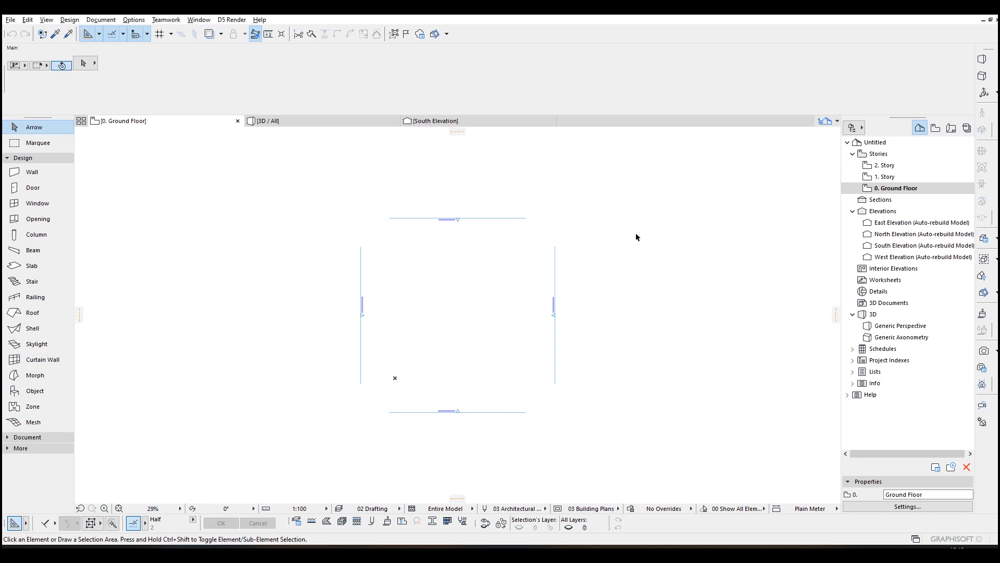
Set the project's working length unit to centimetres.
click(629, 213)
click(670, 262)
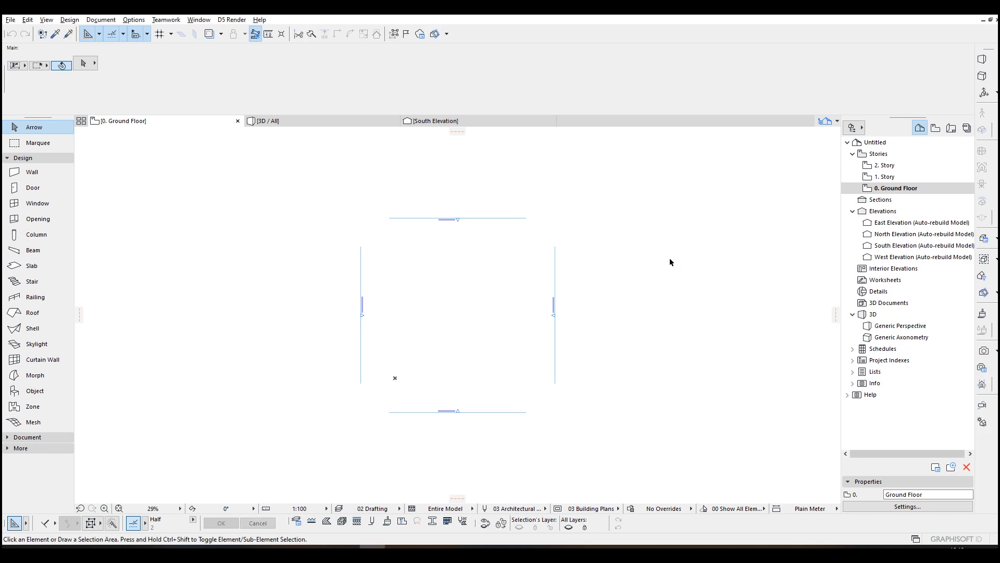
click(134, 20)
mouse_move(161, 143)
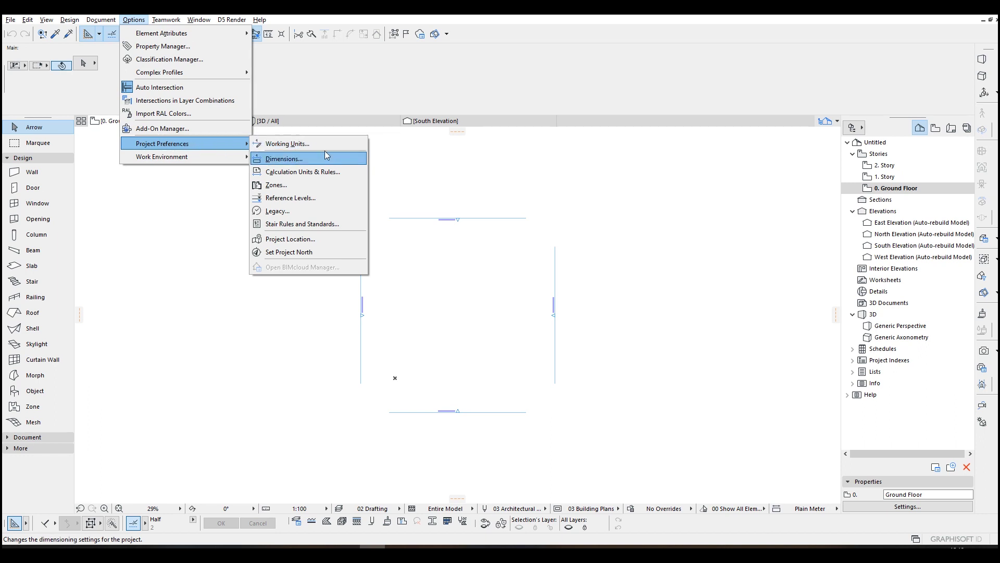
click(284, 144)
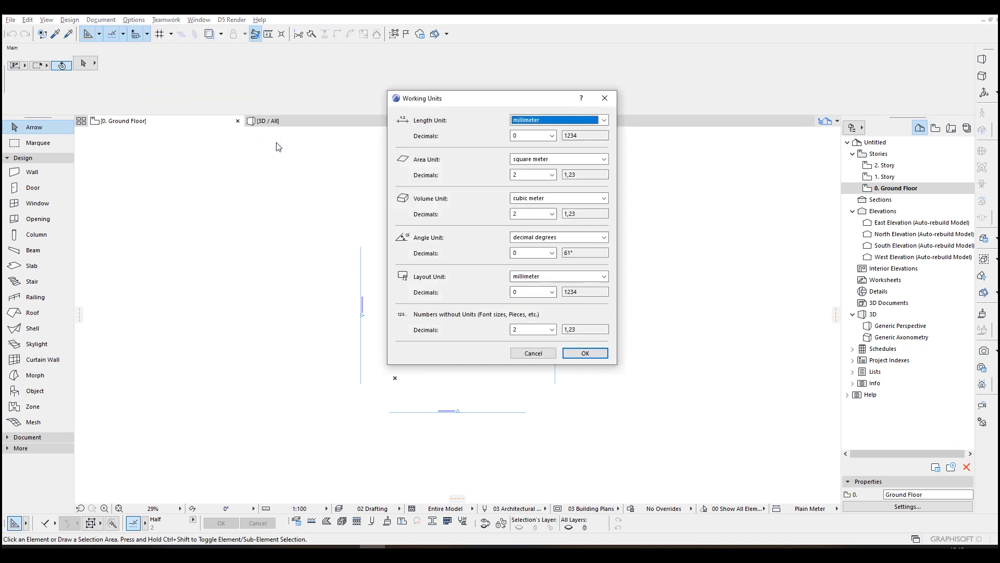
click(532, 122)
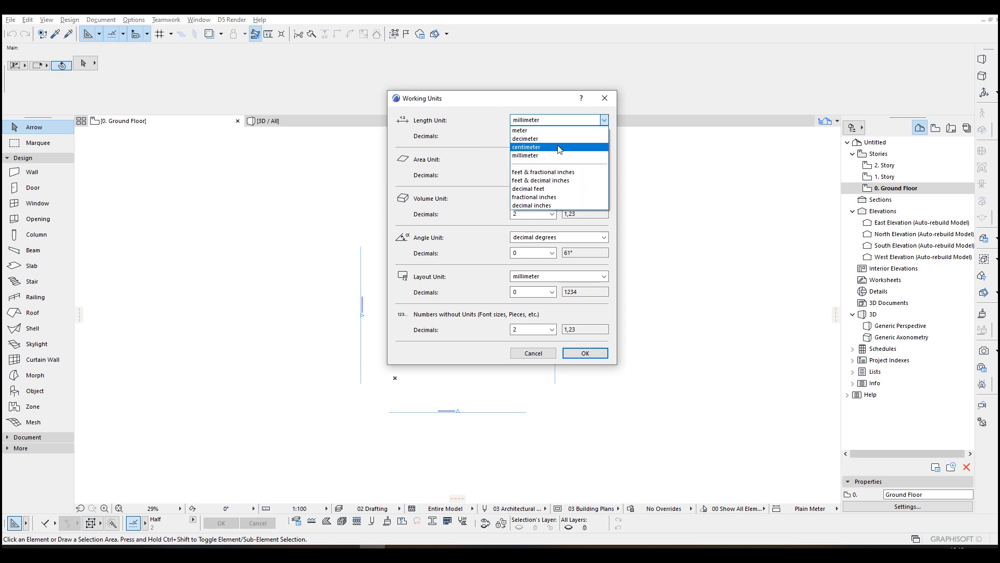
click(523, 149)
click(581, 352)
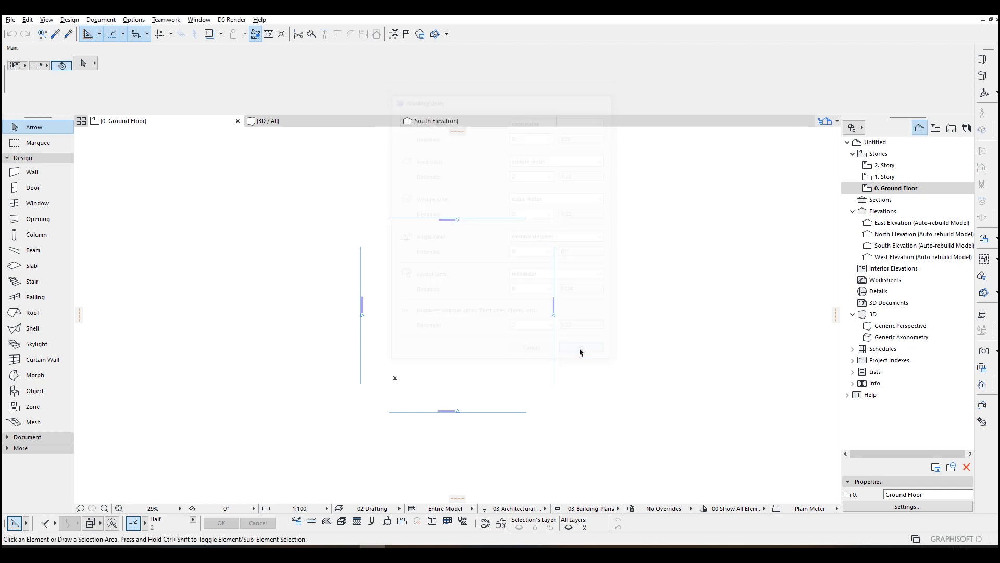
Draw a wall on the Ground Floor, insert a door in it, and view it in 3D.
click(32, 172)
click(391, 293)
double_click(489, 293)
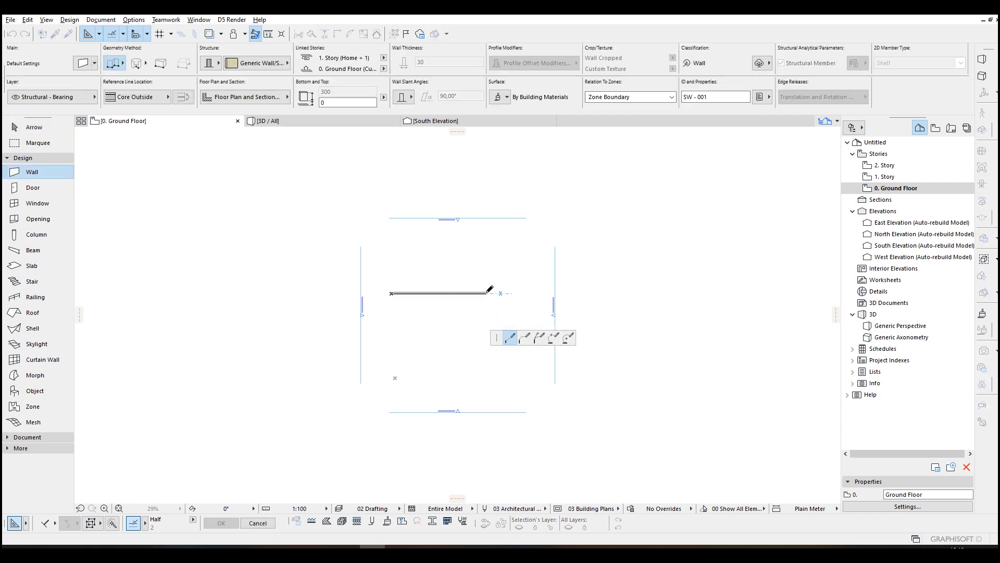
click(32, 187)
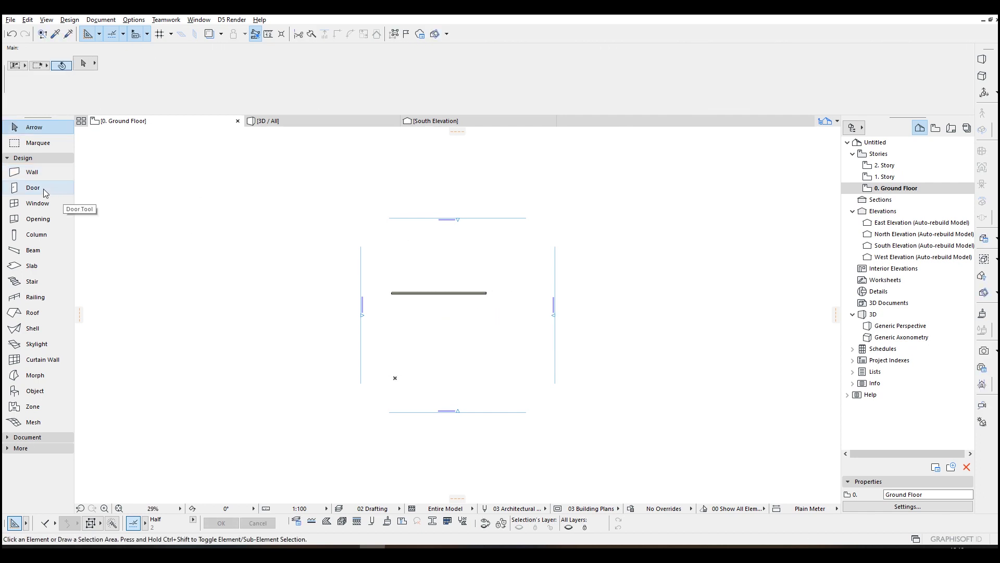
scroll(450, 301, up, 5)
click(361, 253)
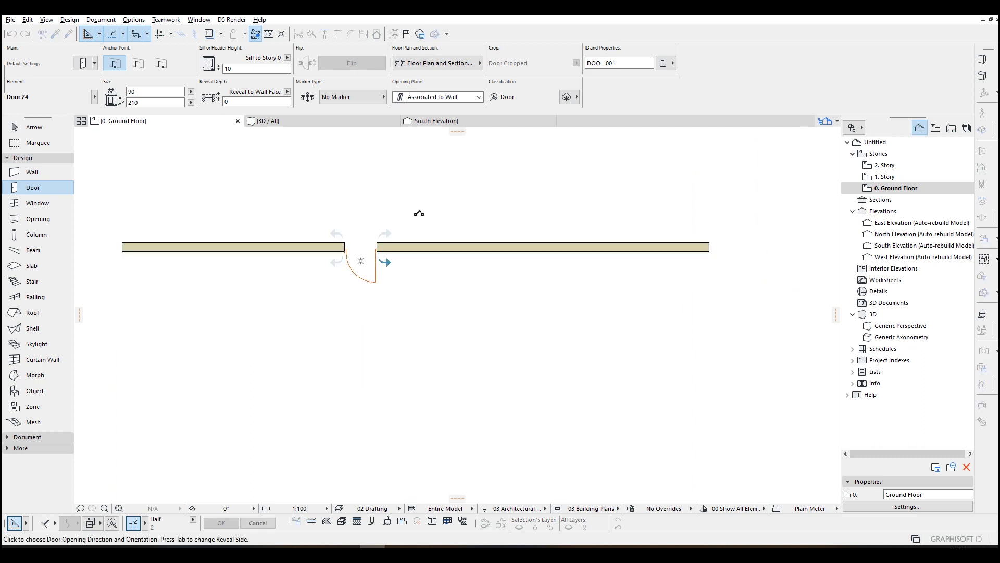
click(434, 207)
key(Escape)
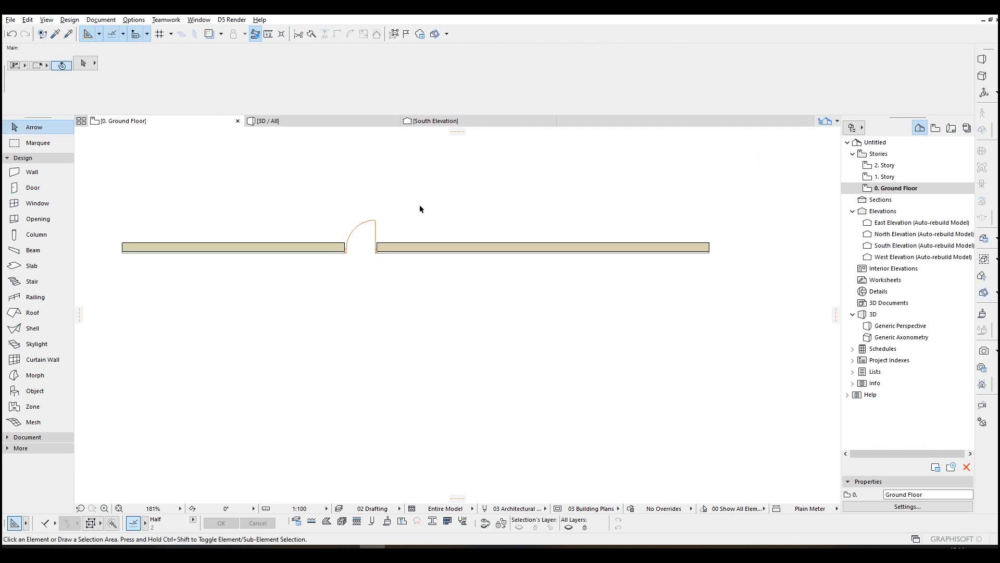
key(F3)
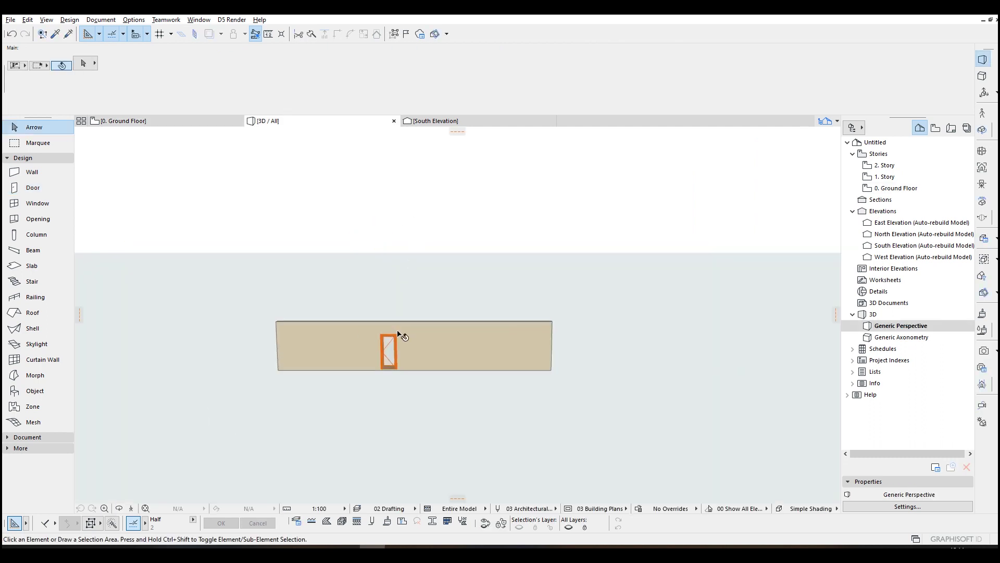
scroll(398, 335, up, 2)
scroll(390, 325, up, 3)
scroll(383, 305, up, 3)
scroll(378, 292, up, 2)
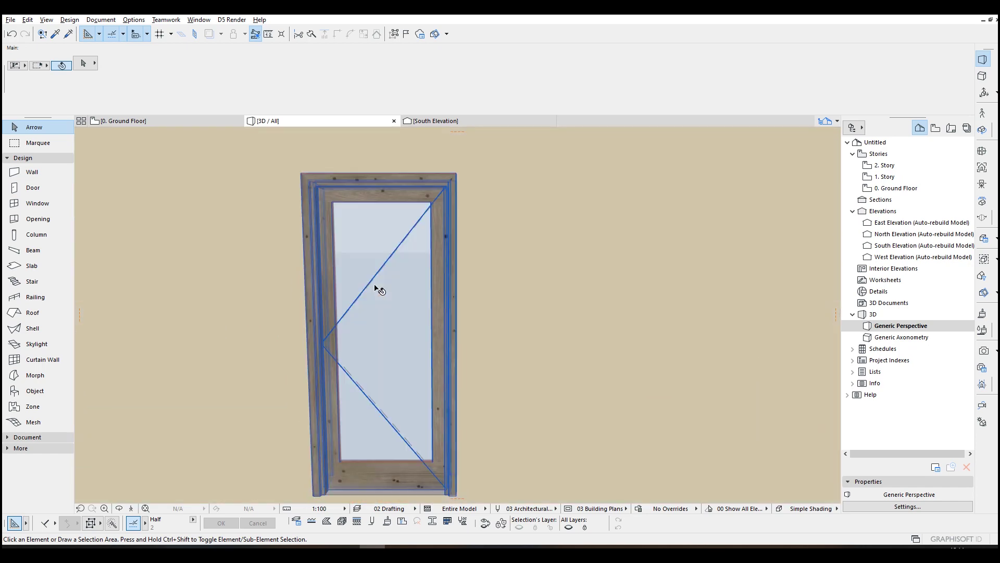
Open the 3D door's settings at the Door Leaf Type page.
click(379, 290)
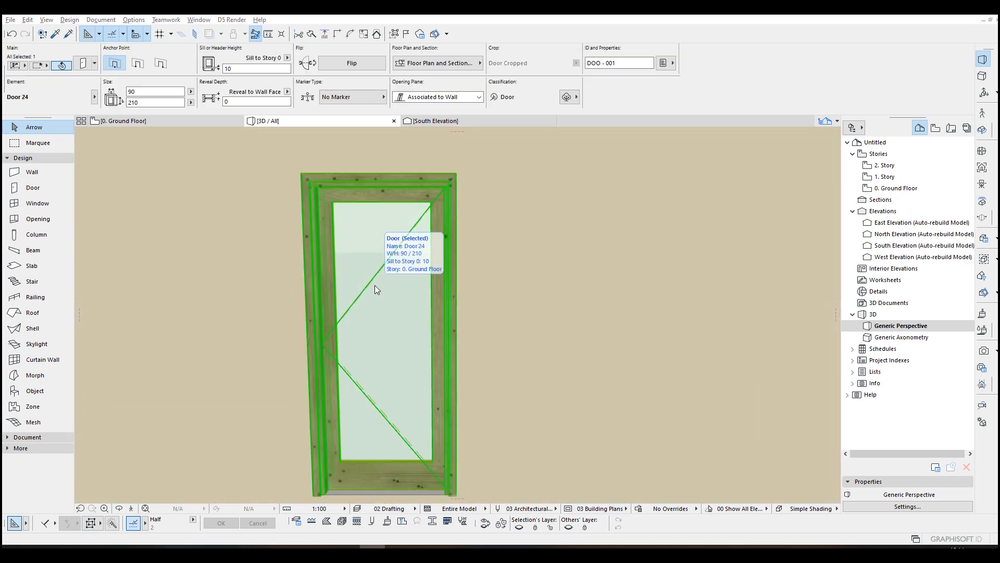
double_click(375, 287)
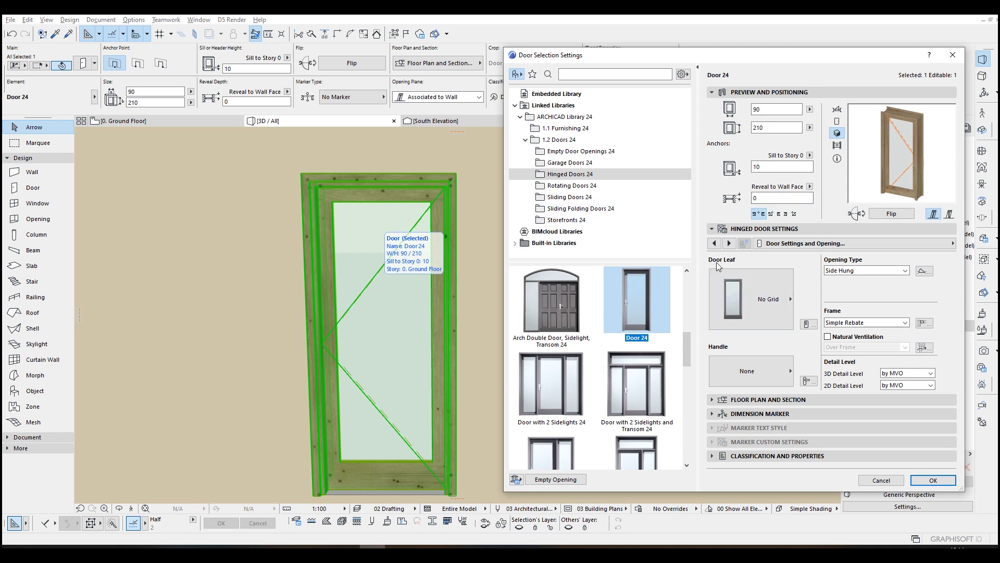
click(729, 243)
click(728, 243)
click(732, 245)
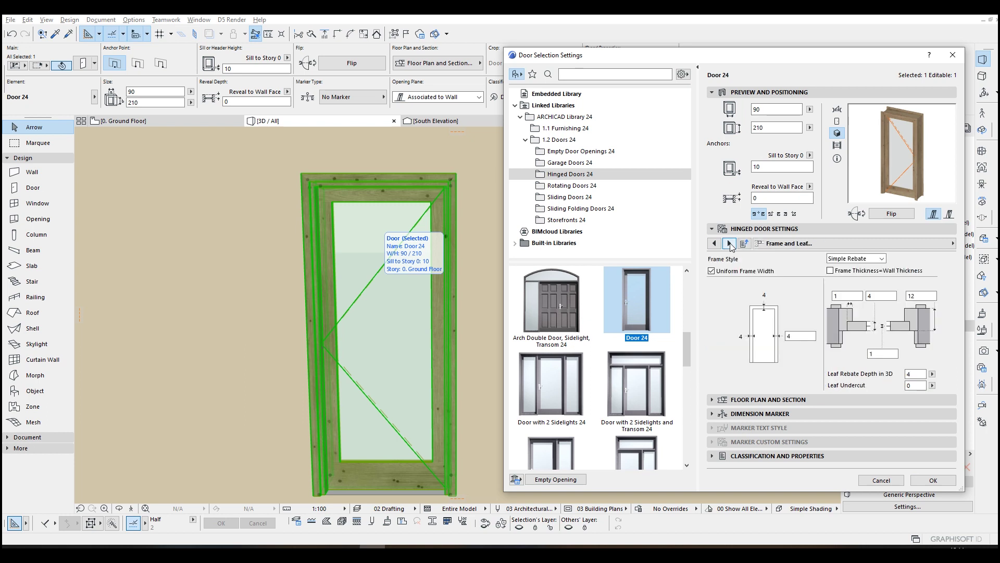
click(795, 244)
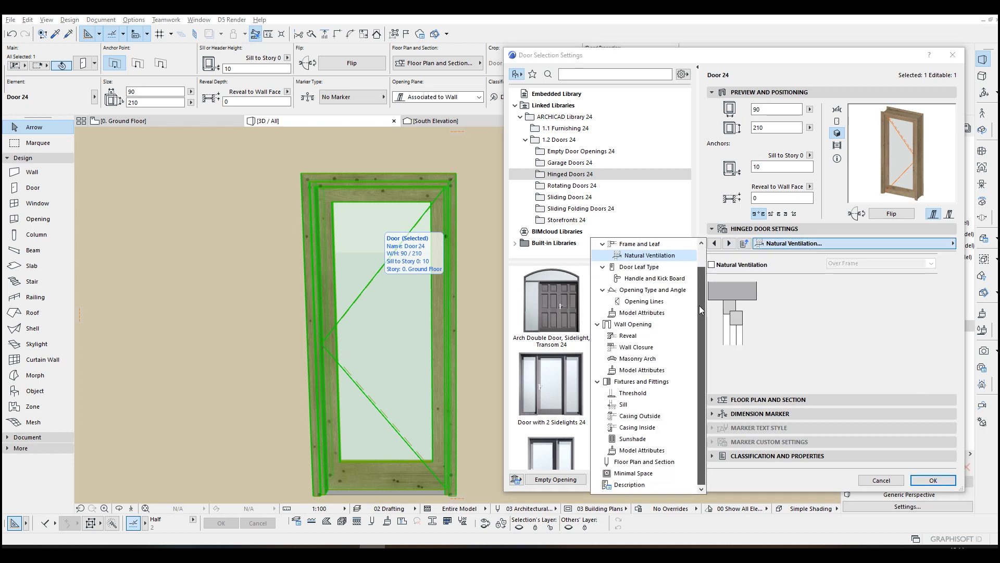
scroll(629, 295, up, 1)
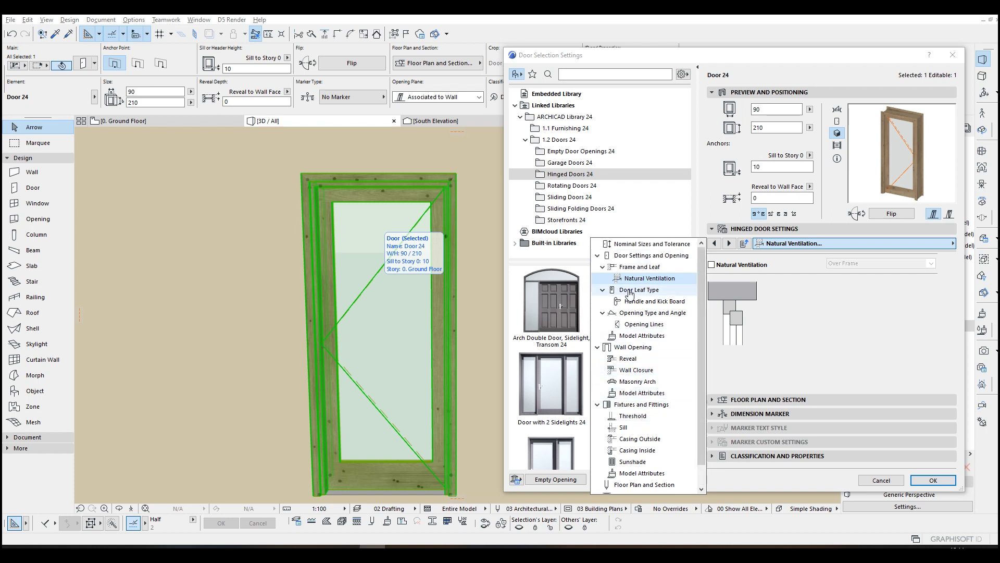
click(629, 294)
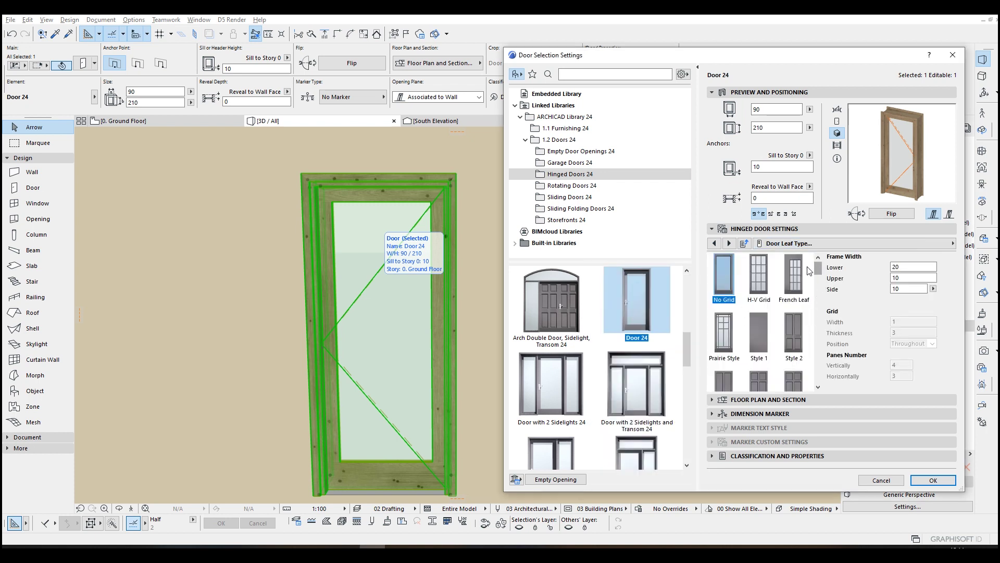
drag(819, 269, 805, 383)
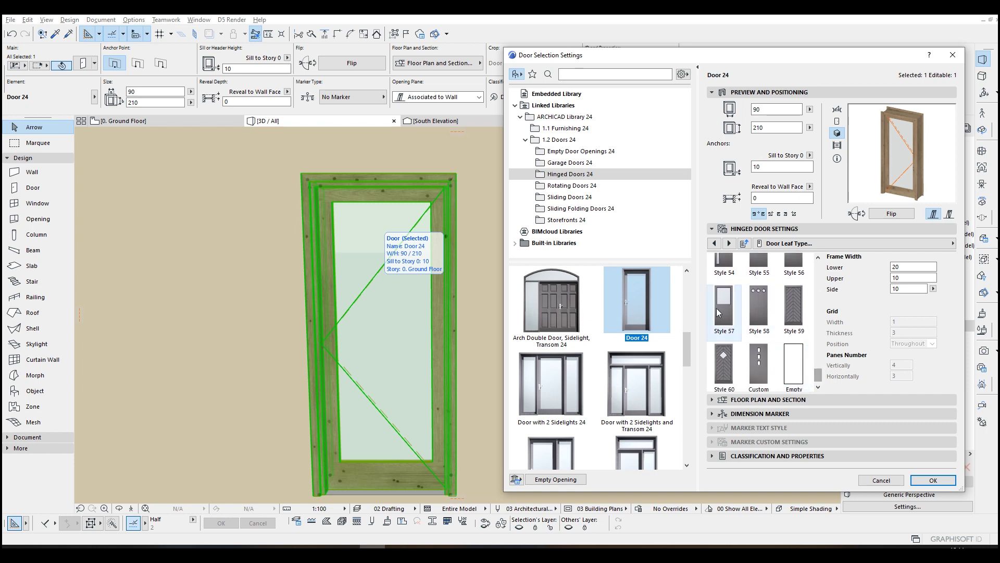
Set the door leaf type to Custom Door Leaf and confirm the door settings.
click(794, 304)
drag(819, 380, 819, 369)
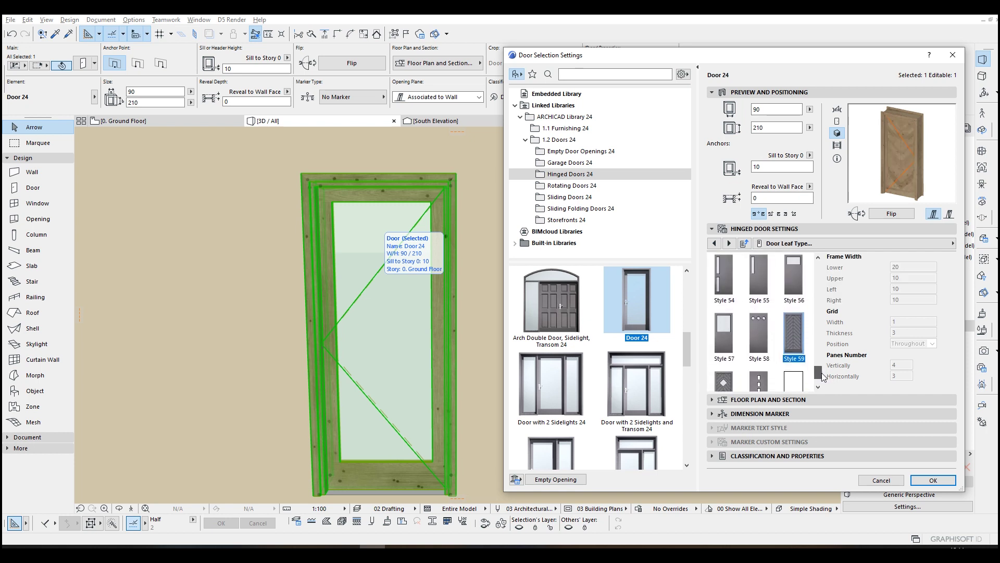
drag(820, 369, 820, 381)
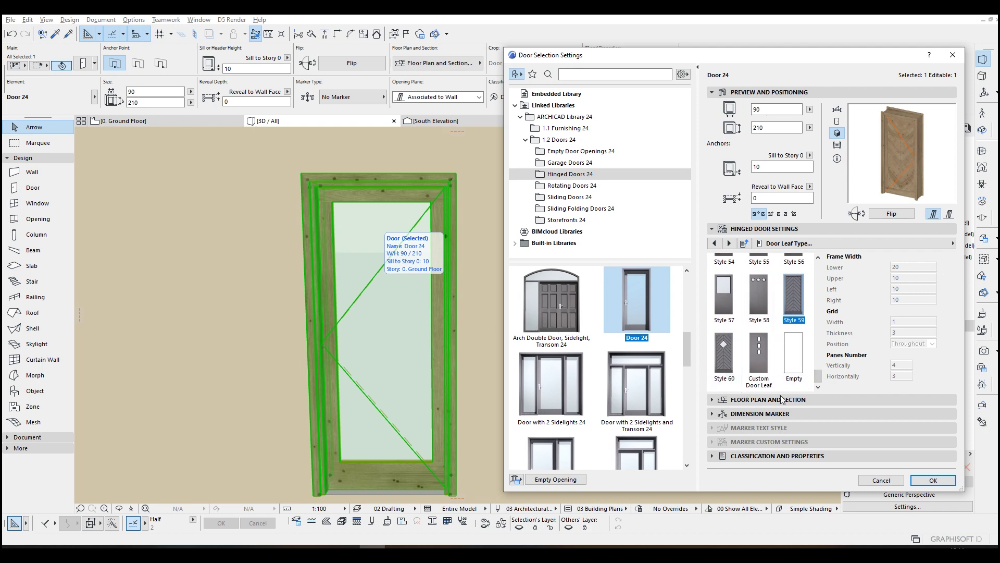
click(754, 352)
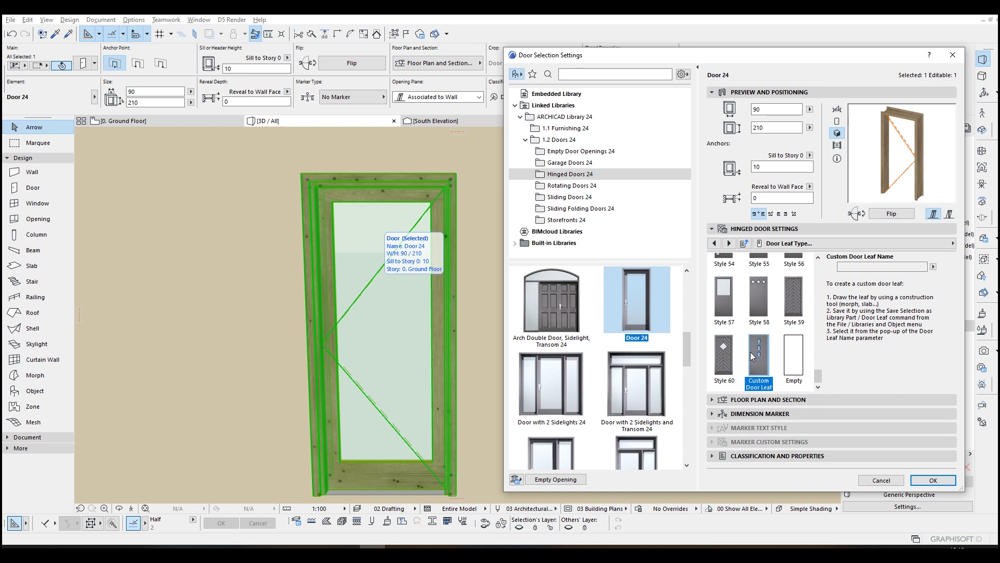
click(860, 266)
click(934, 267)
click(934, 267)
click(937, 482)
Orbit around the door in 3D, then return to the Ground Floor plan.
click(584, 331)
scroll(513, 328, down, 2)
click(464, 317)
mouse_move(439, 313)
shift+middle_down()
mouse_move(554, 336)
mouse_move(497, 383)
mouse_move(461, 339)
shift+middle_up()
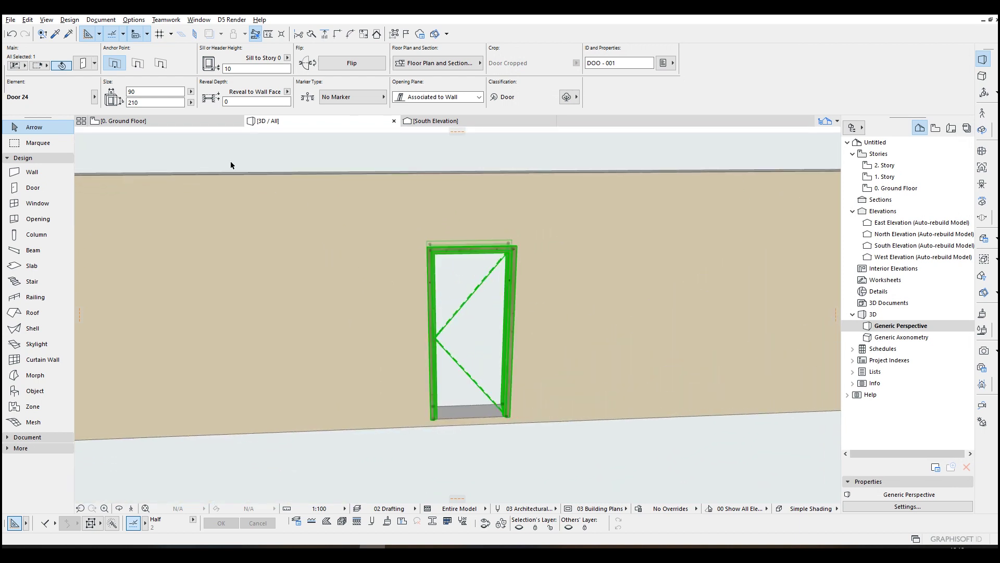
key(Escape)
key(F2)
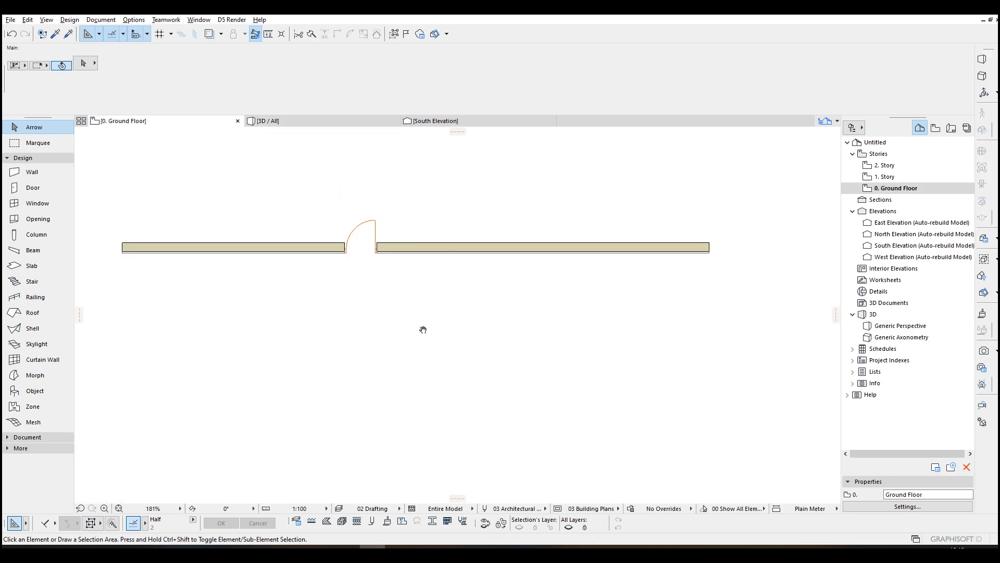
middle_drag(423, 335, 407, 261)
Draw a rectangular door-leaf outline from four single lines, with 210-long sides.
key(l)
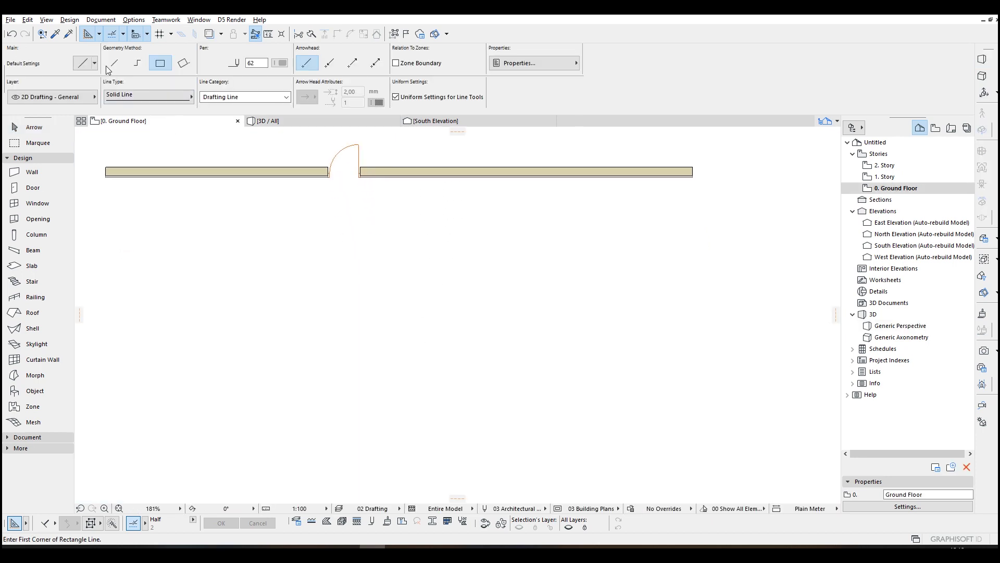
click(114, 65)
click(331, 278)
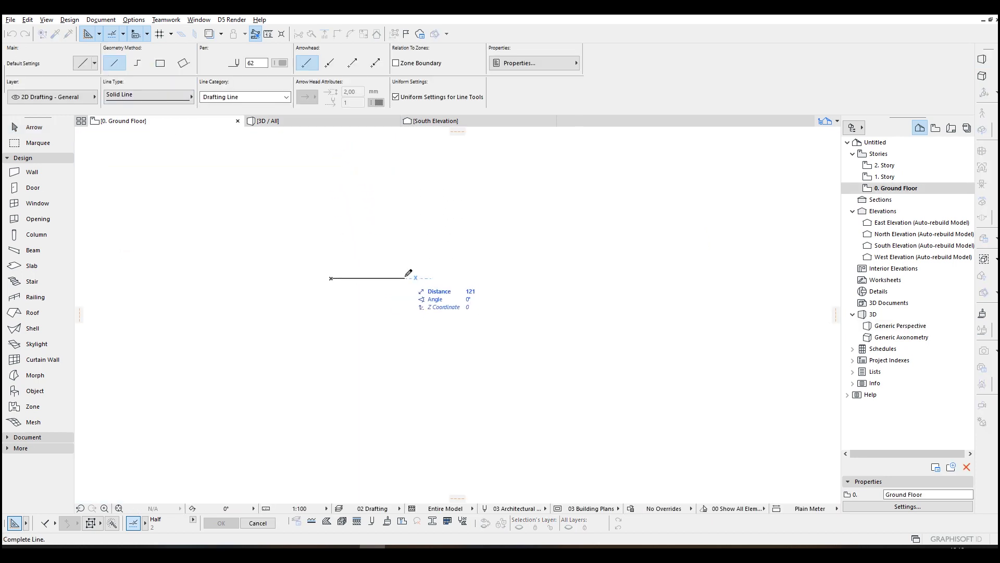
text(90)
key(Return)
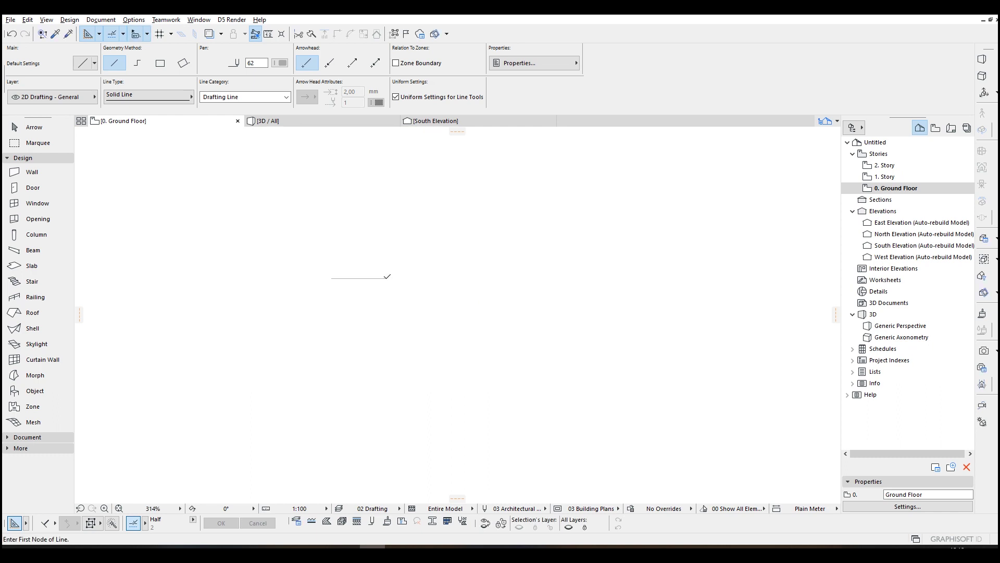
click(387, 277)
middle_drag(386, 368, 413, 335)
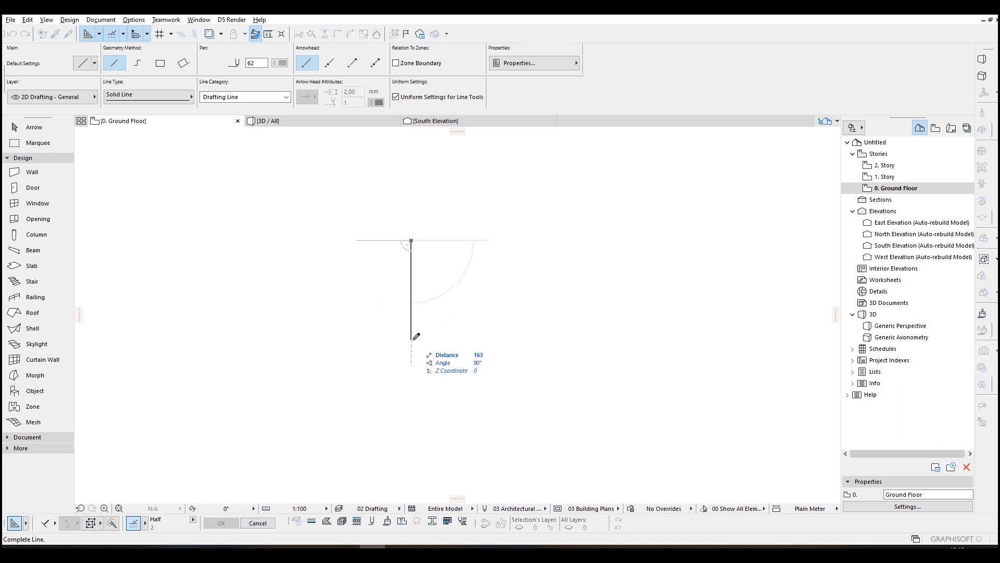
text(210)
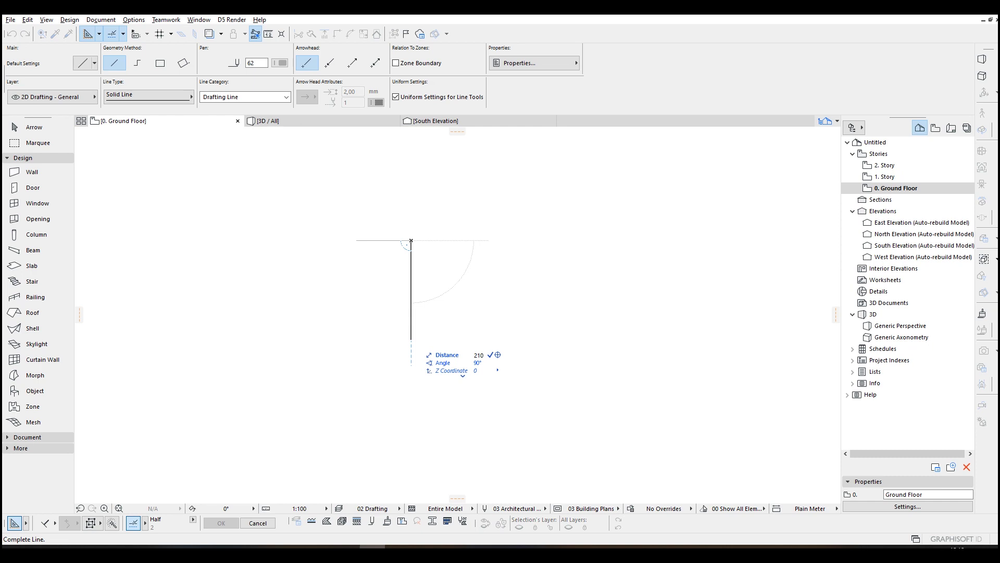
key(Return)
click(412, 368)
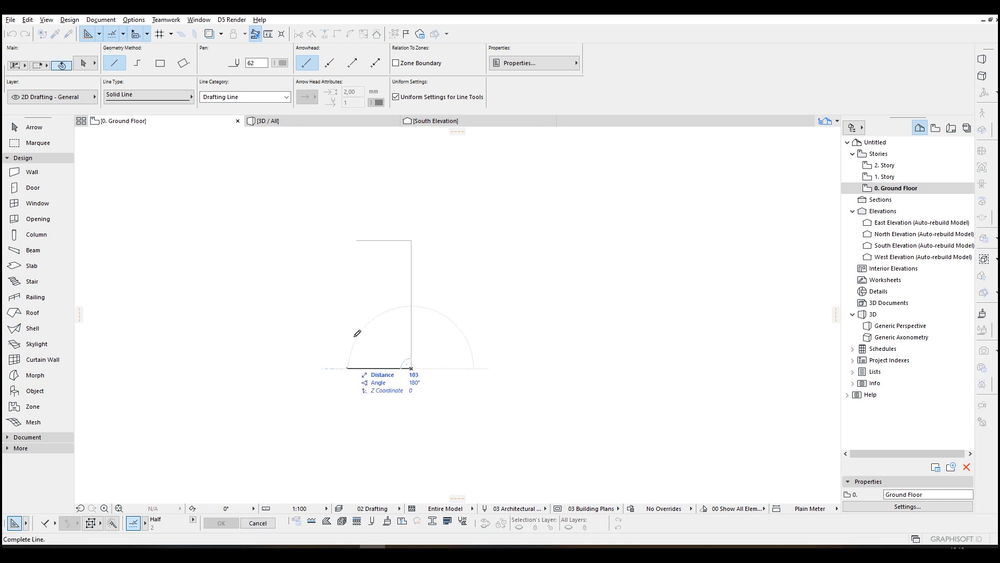
key(Escape)
click(356, 240)
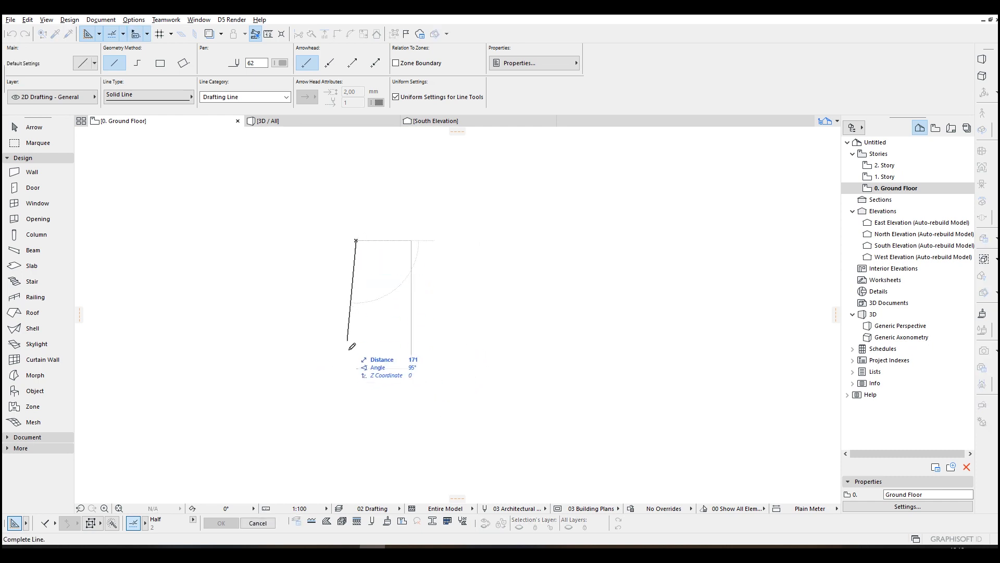
click(355, 368)
key(Escape)
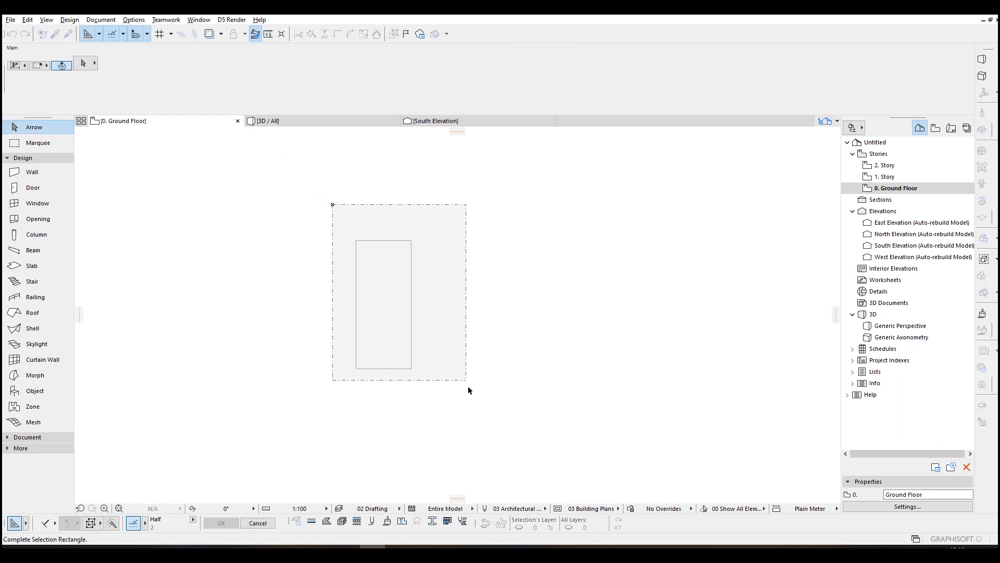
Copy the four-line rectangle twice to the right, giving three side-by-side outlines.
drag(333, 206, 470, 394)
key(ctrl+shift+d)
click(372, 289)
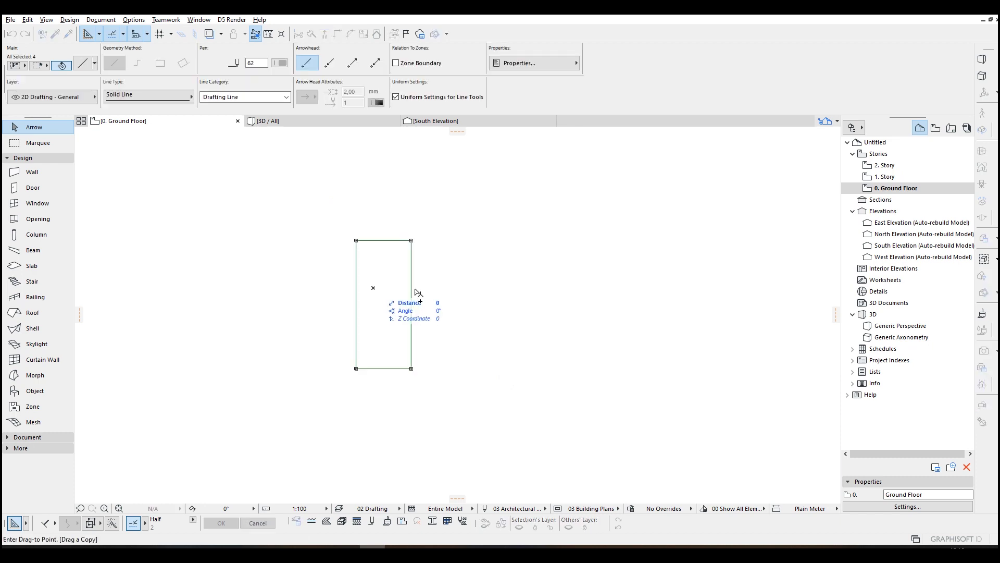
click(478, 289)
key(ctrl+shift+d)
click(601, 289)
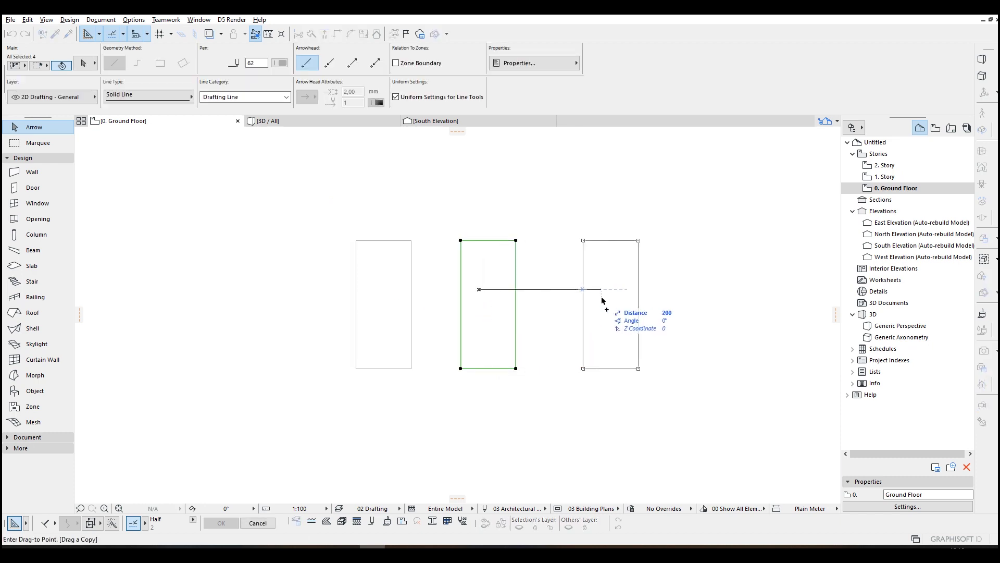
click(562, 240)
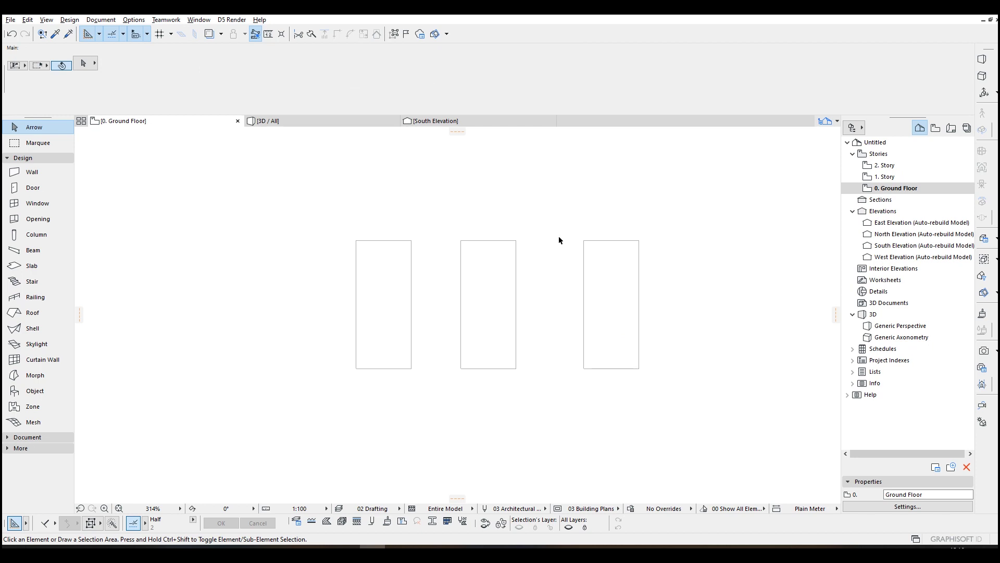
middle_drag(536, 231, 331, 214)
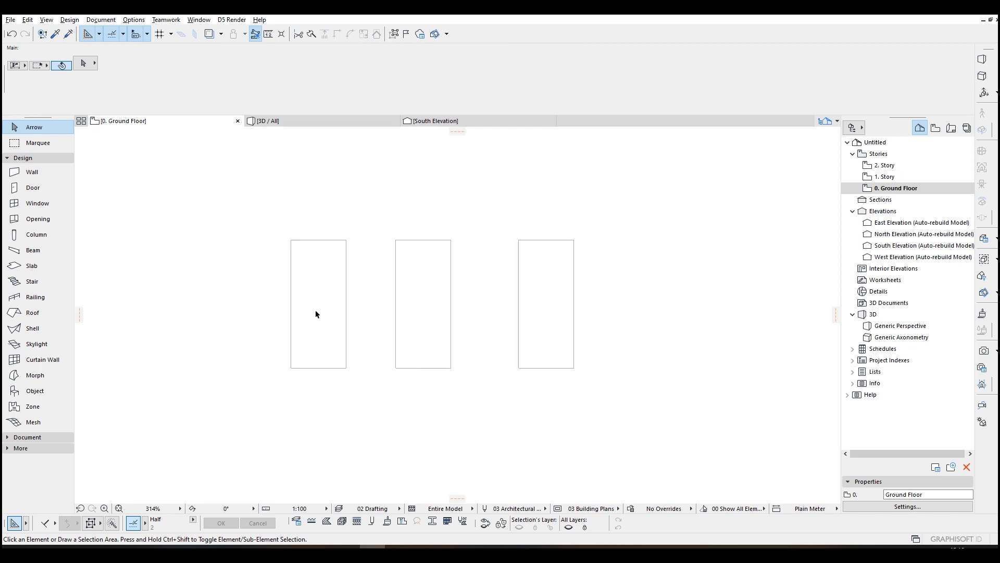
scroll(315, 310, up, 2)
Place a slab with Concrete composite structure and thickness 4.
middle_drag(229, 259, 290, 250)
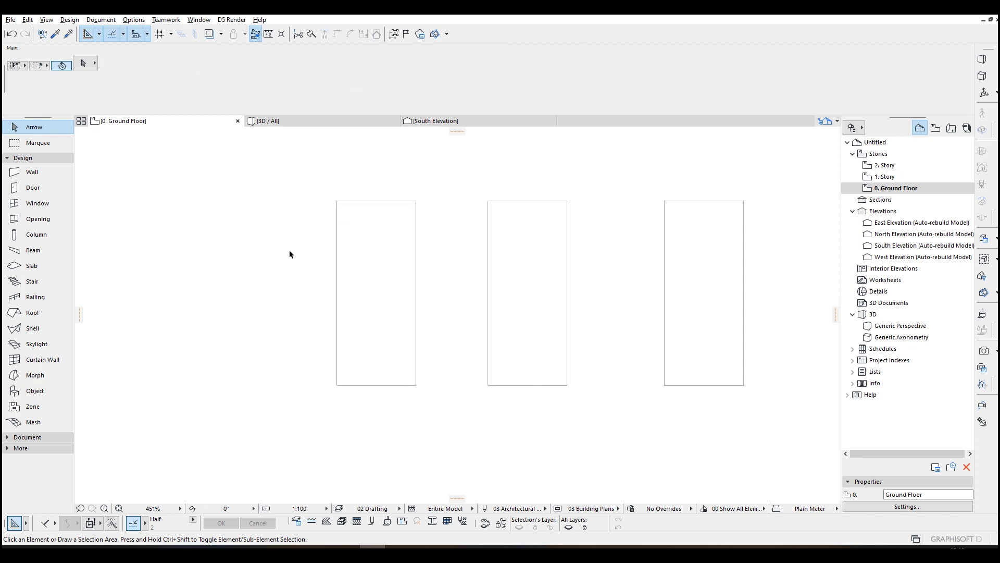
click(35, 268)
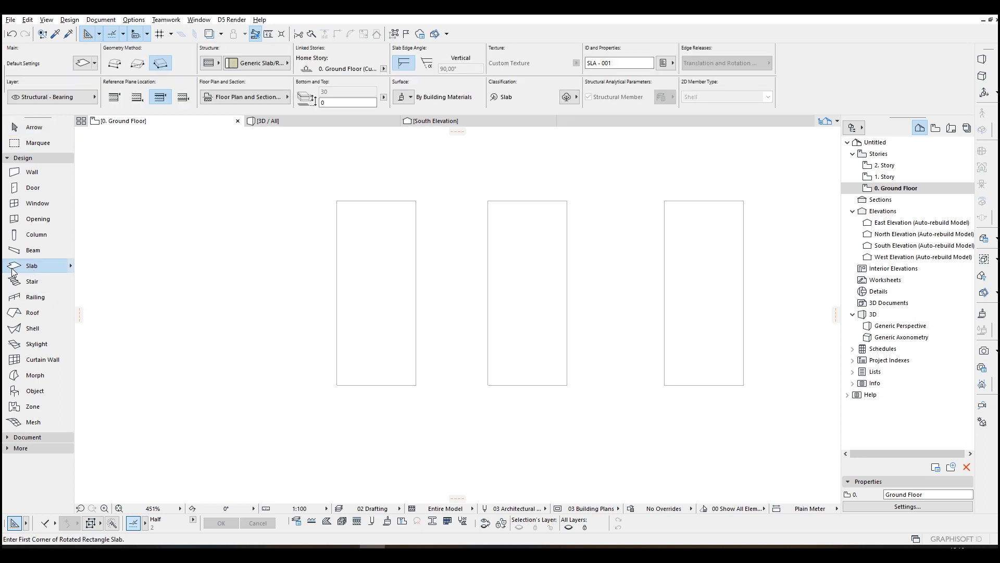
click(210, 63)
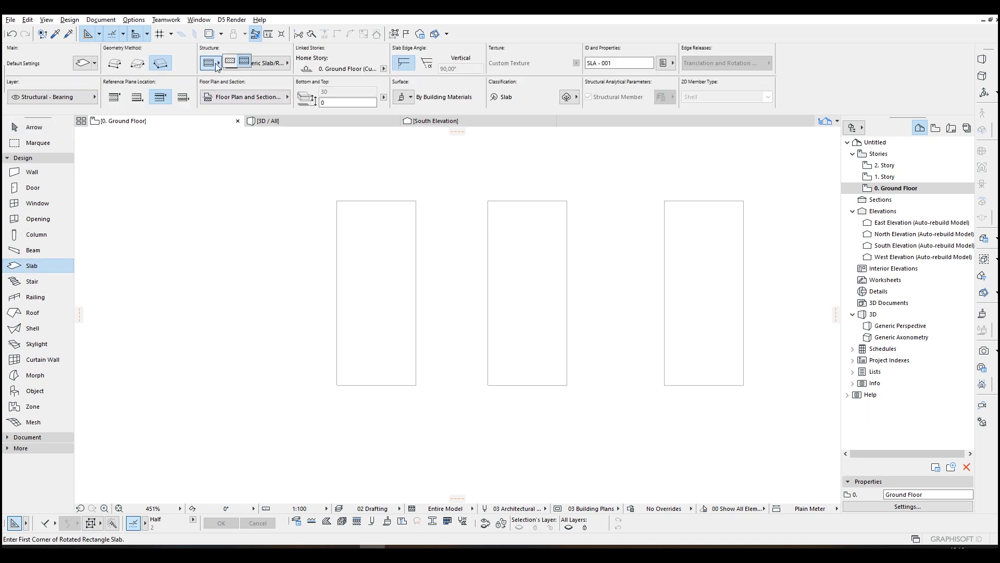
click(231, 64)
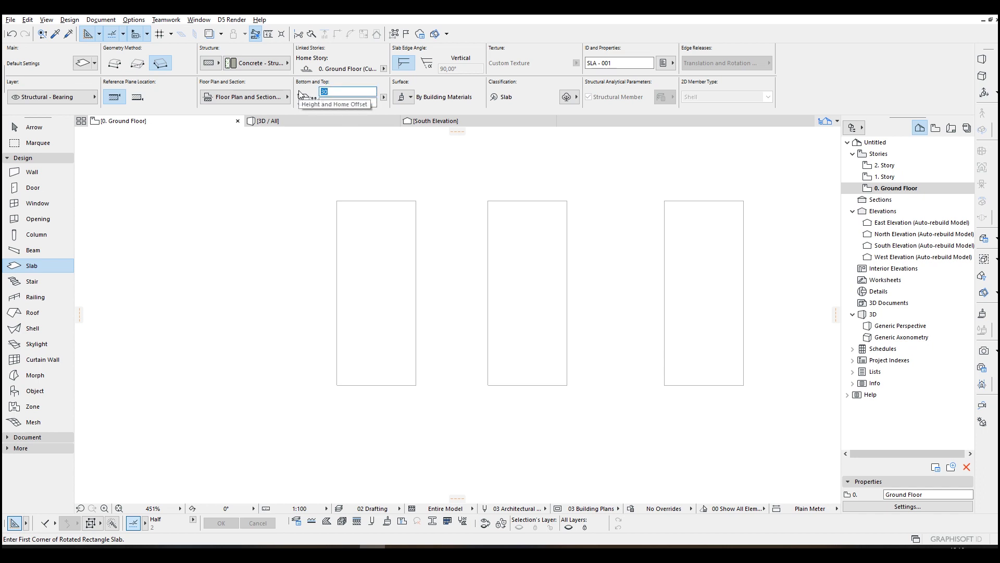
click(348, 92)
text(4)
middle_drag(375, 280, 388, 266)
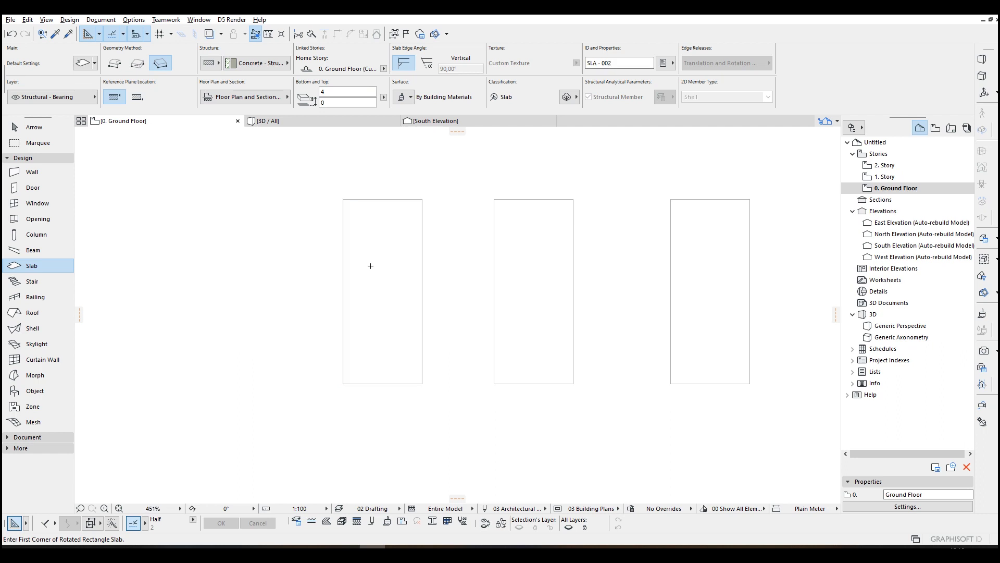
key(Escape)
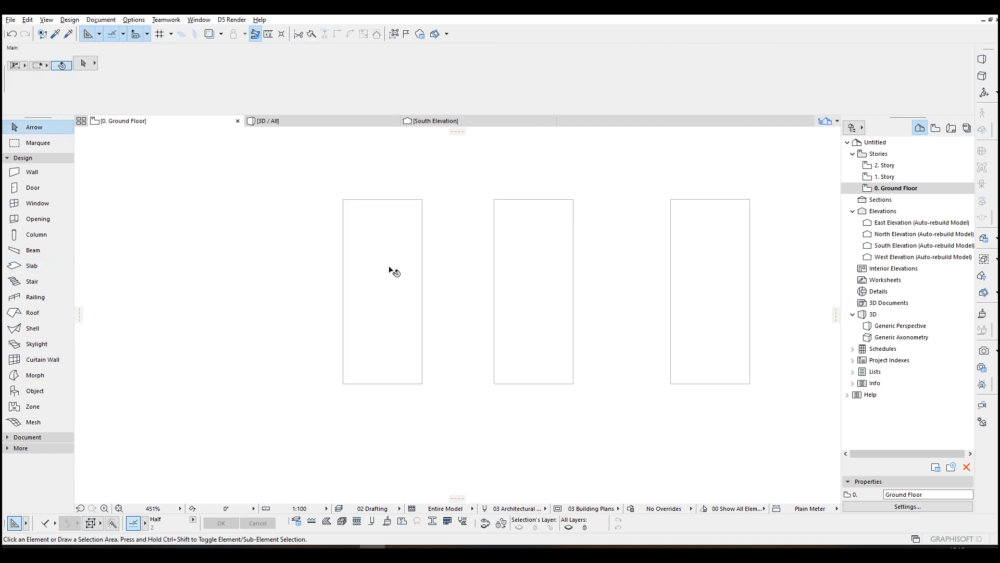
View the new slab in 3D, orbiting to a steeper angle.
key(F3)
scroll(468, 347, down, 3)
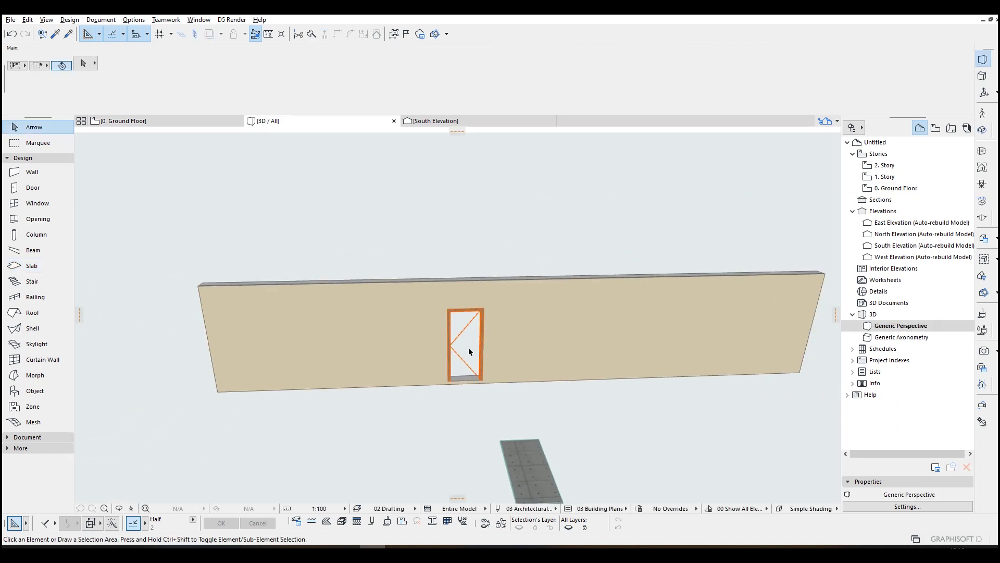
scroll(468, 347, down, 2)
scroll(464, 393, up, 4)
scroll(464, 392, up, 3)
click(437, 379)
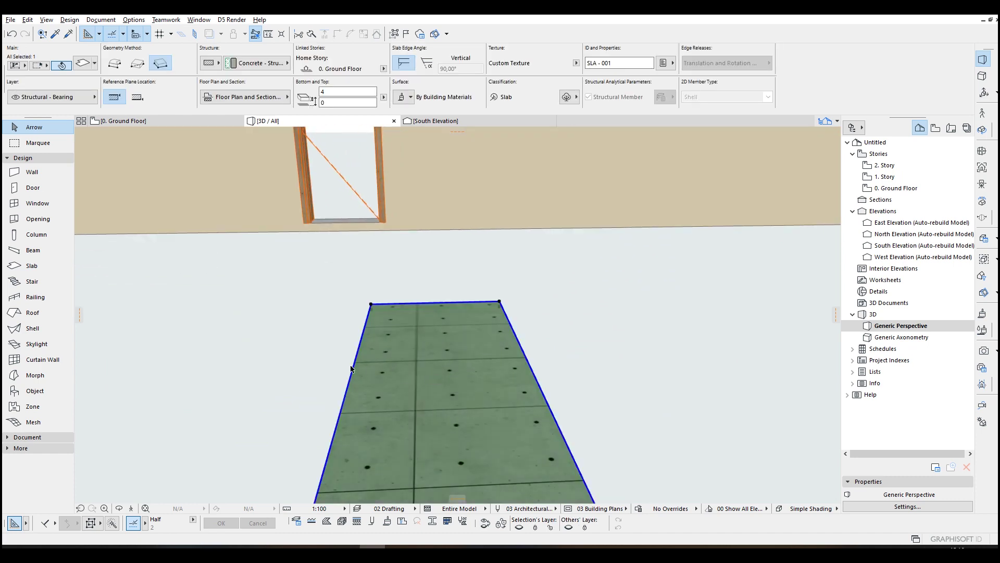
mouse_move(437, 379)
shift+middle_down()
mouse_move(433, 358)
mouse_move(692, 302)
mouse_move(148, 331)
shift+middle_up()
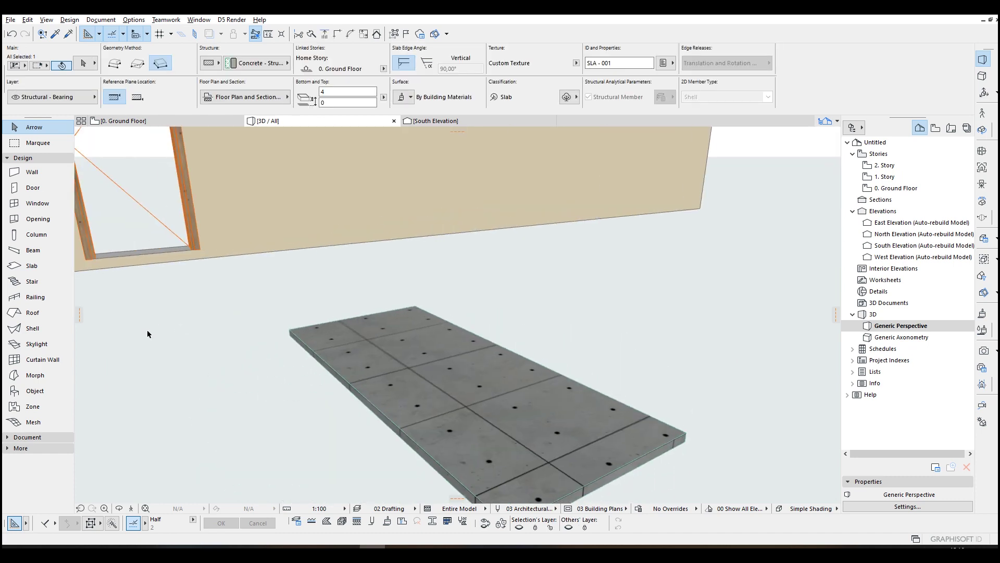
mouse_move(230, 334)
shift+middle_down()
mouse_move(380, 352)
mouse_move(248, 365)
mouse_move(361, 402)
shift+middle_up()
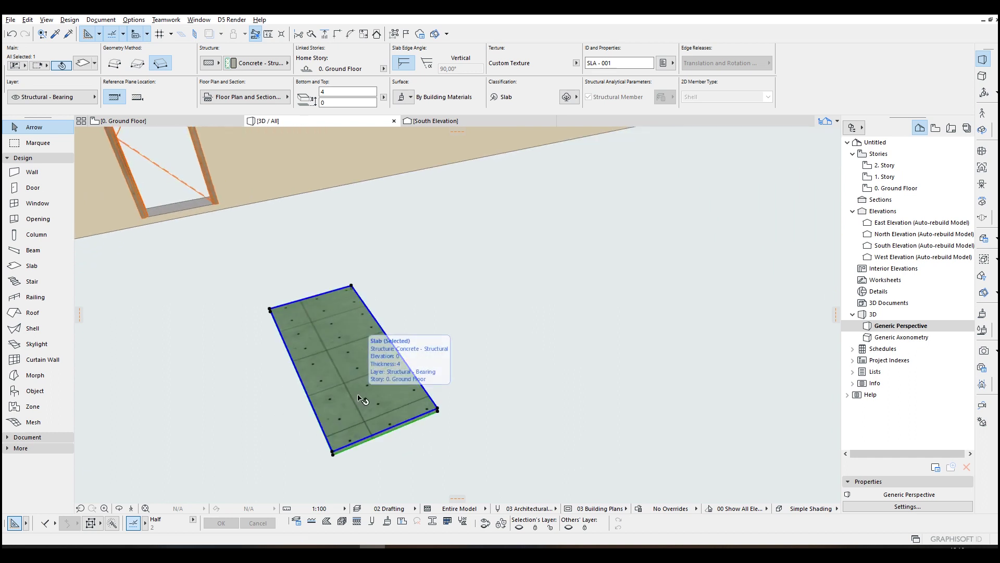
middle_drag(361, 400, 383, 398)
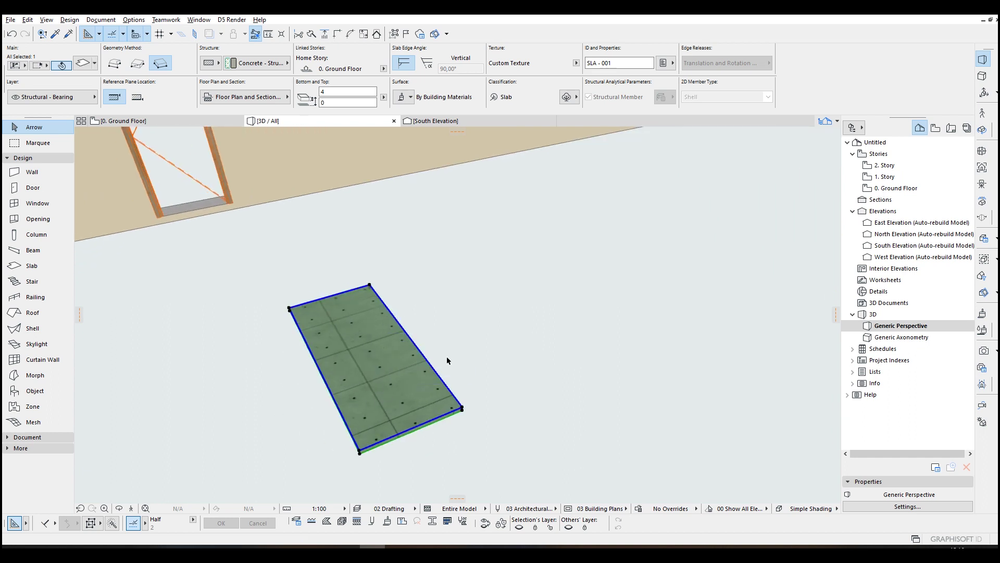
click(573, 321)
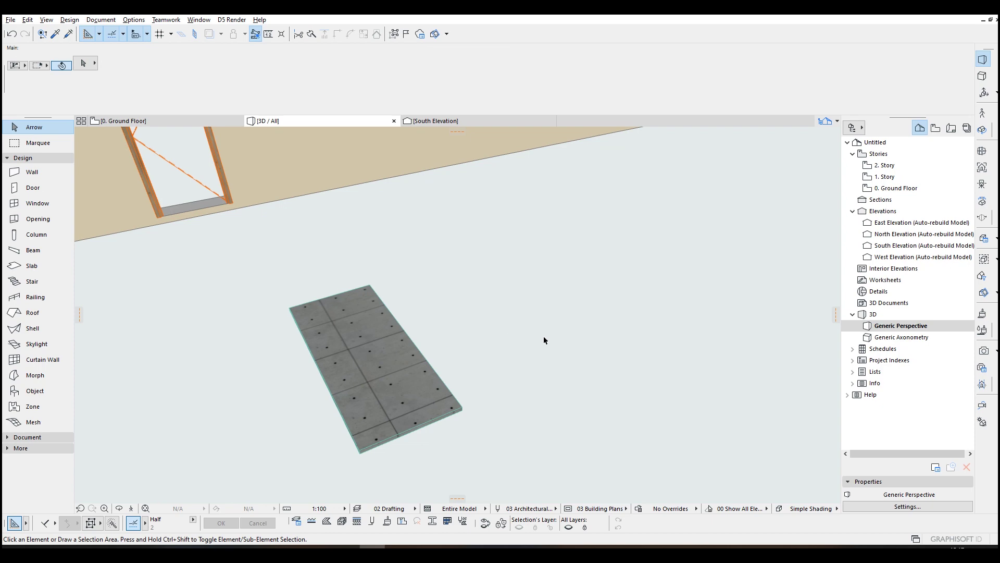
Create a new untextured surface named Custom Door Leaf from the current one.
click(983, 315)
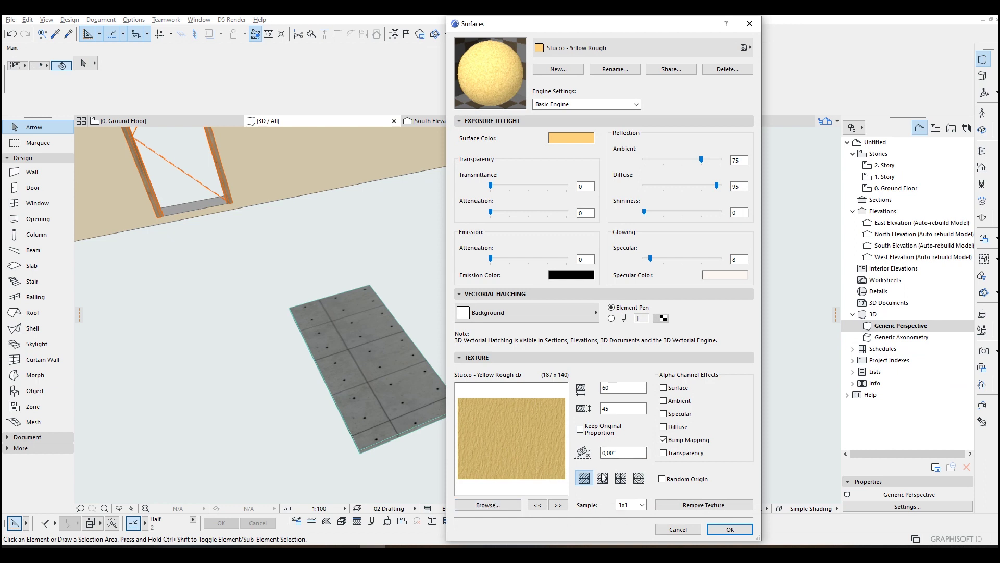
click(571, 71)
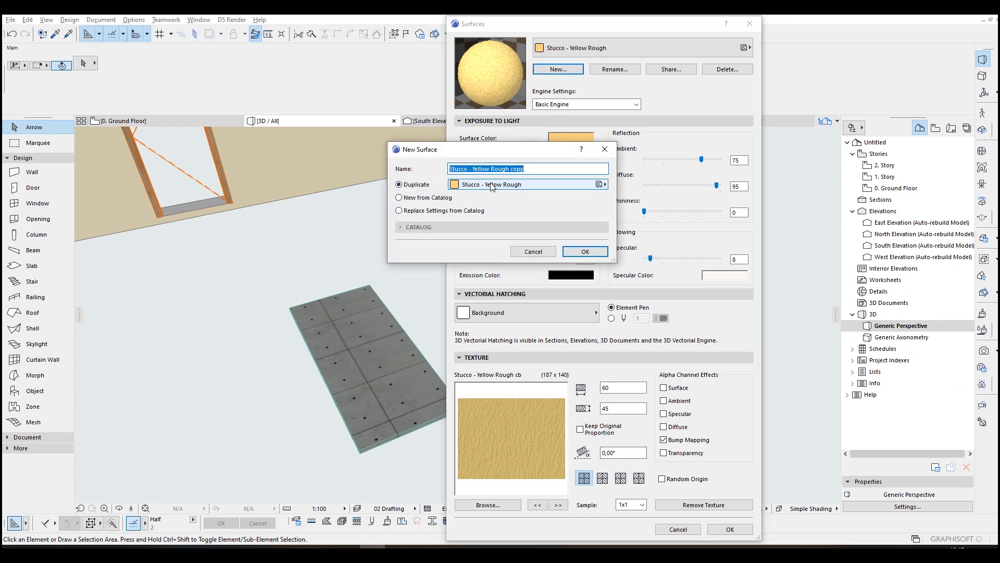
text(Custom Door Leaf)
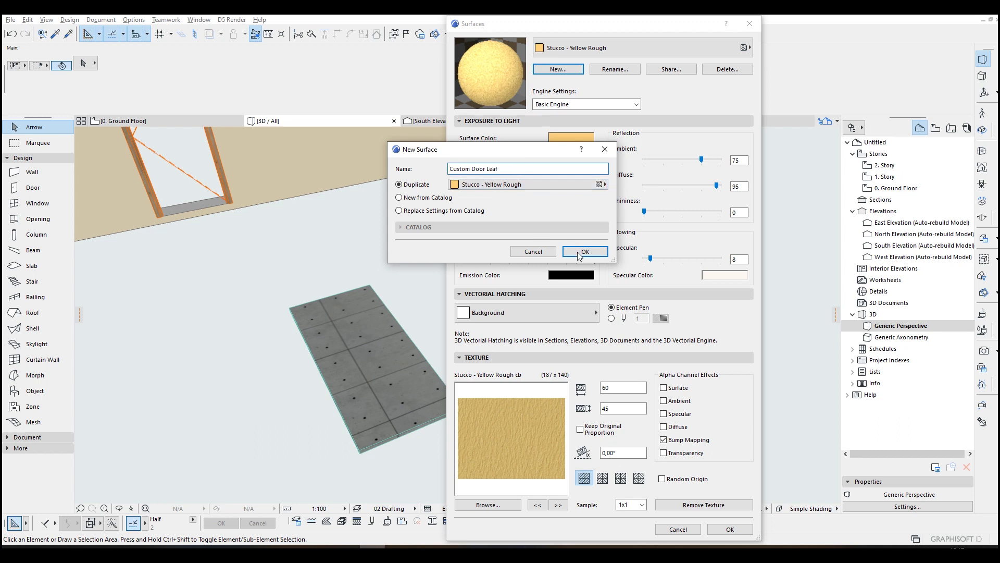
click(582, 254)
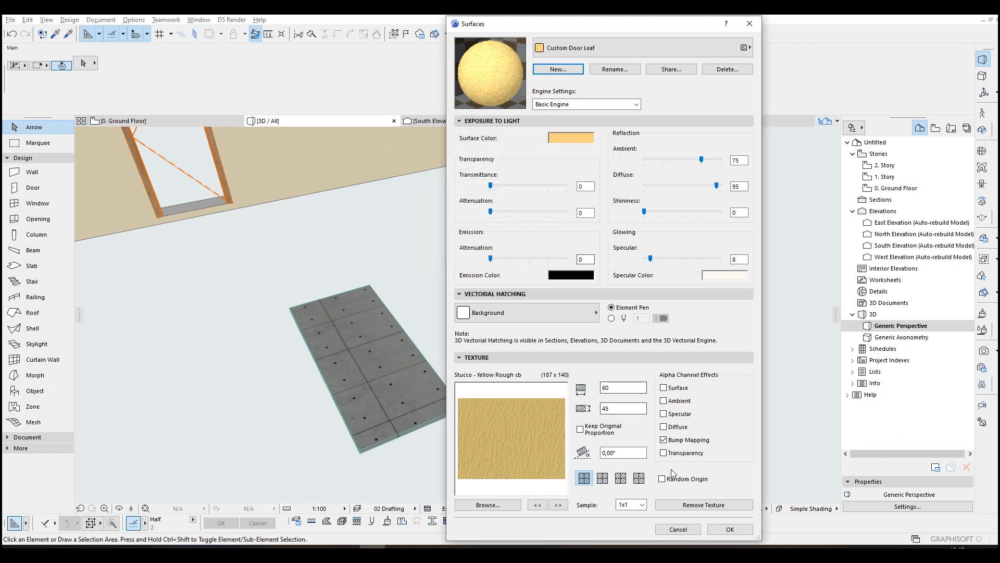
click(703, 506)
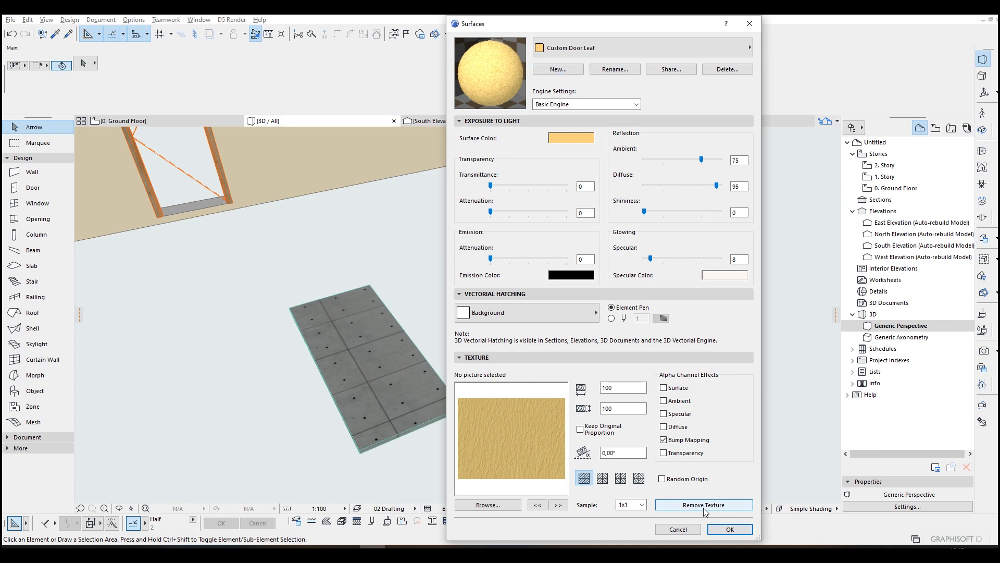
Make the surface colour pure white and set its specular colour.
click(576, 140)
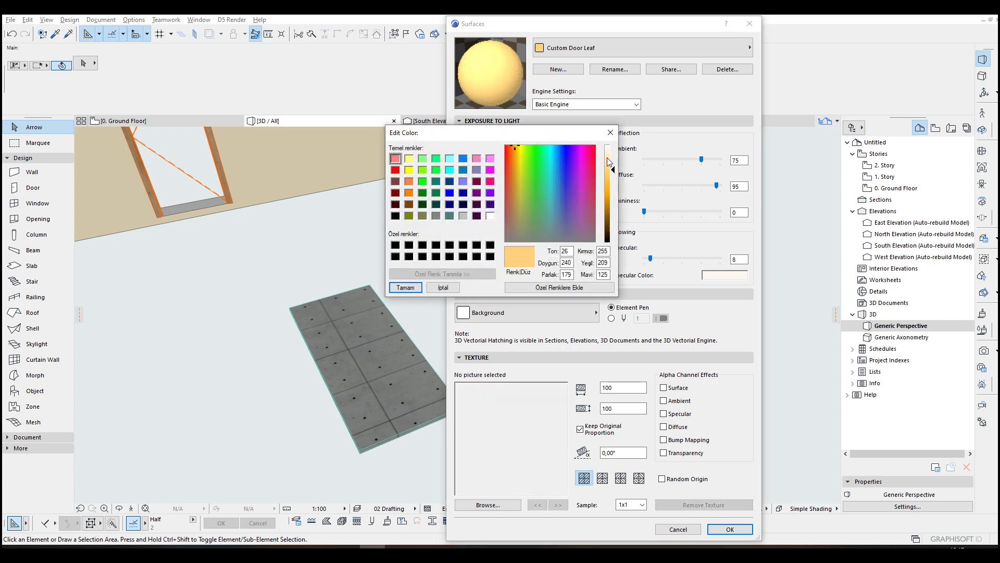
drag(607, 157, 612, 145)
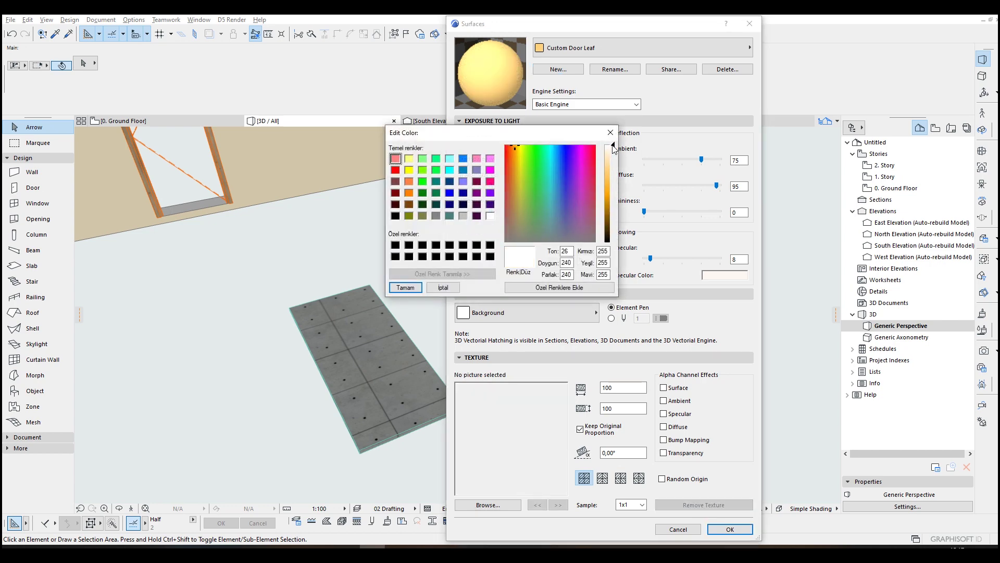
click(407, 288)
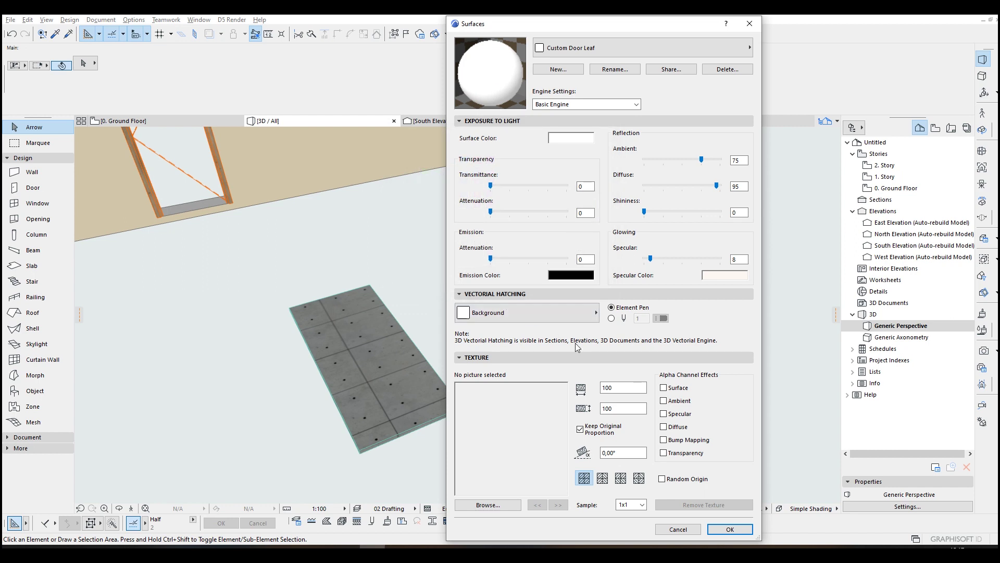
click(719, 275)
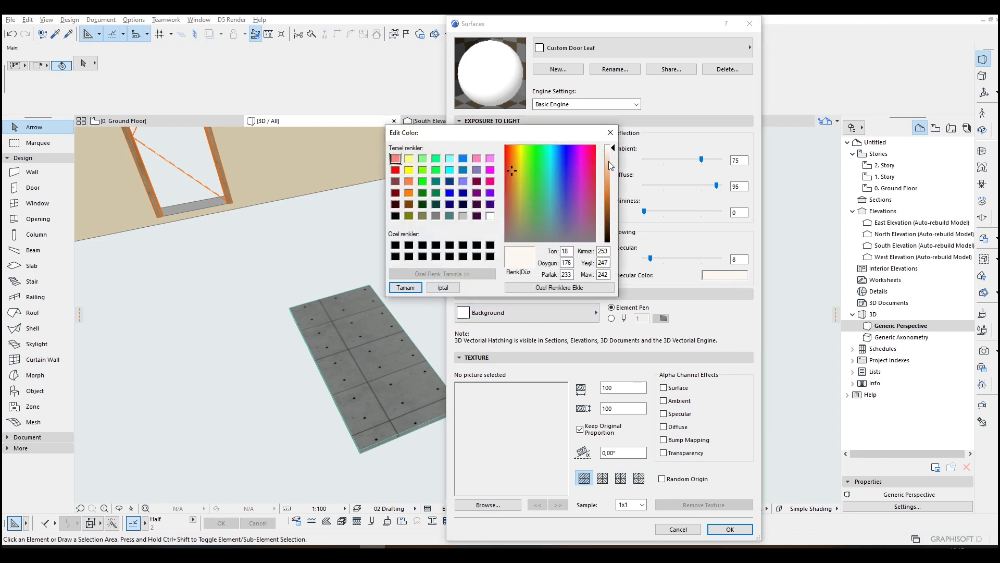
click(406, 288)
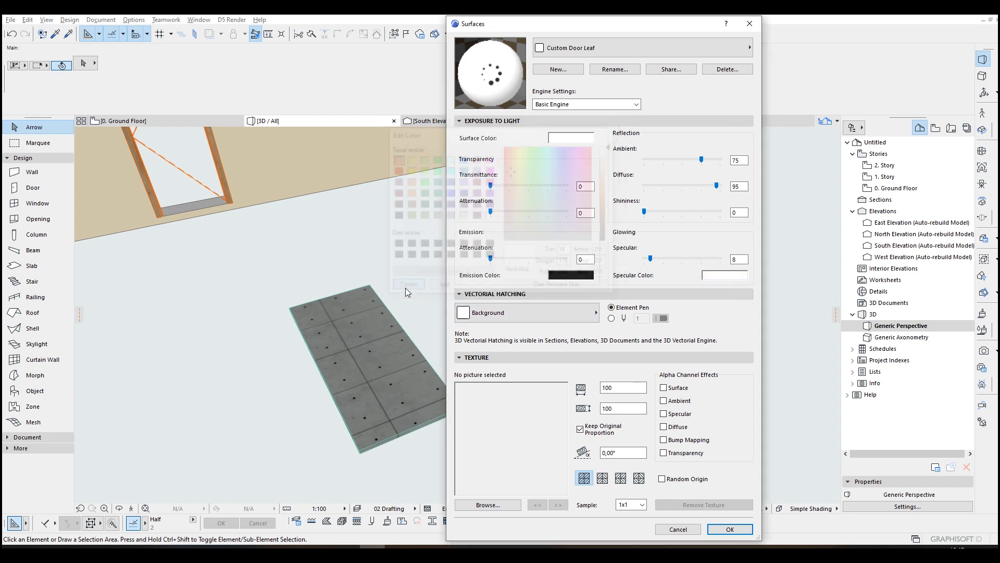
Confirm the Custom Door Leaf surface settings and select the slab in 3D.
click(582, 258)
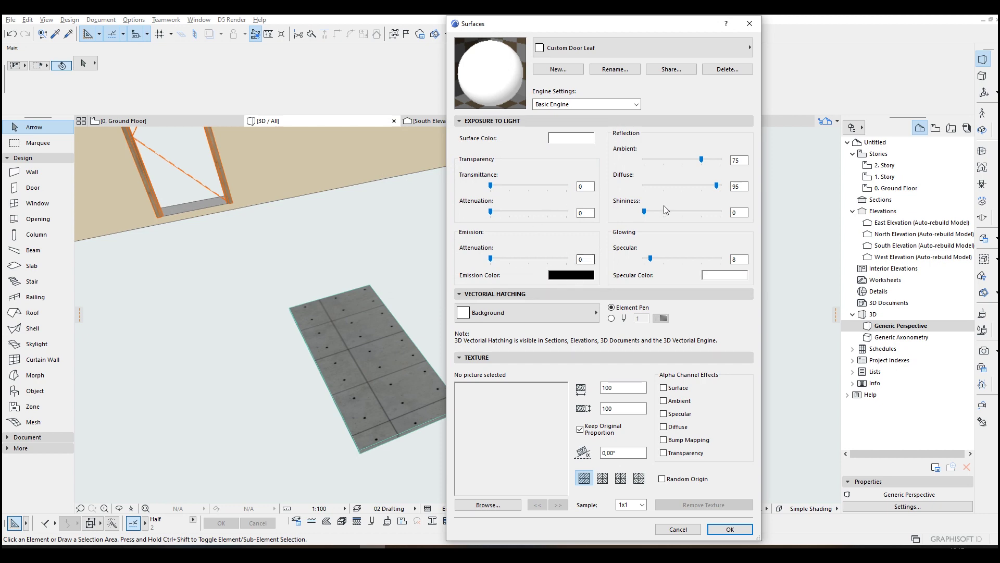
click(568, 50)
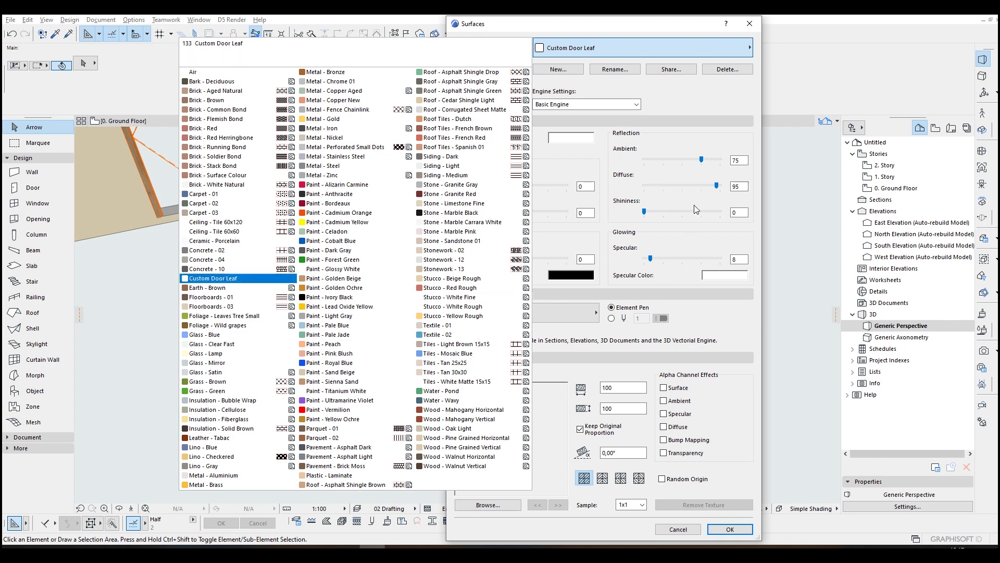
click(647, 48)
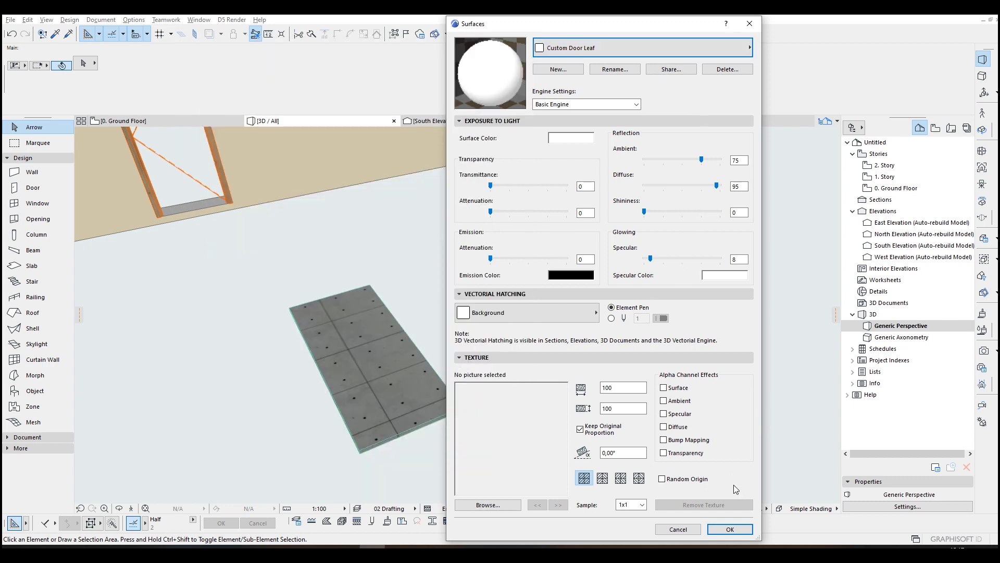
click(732, 530)
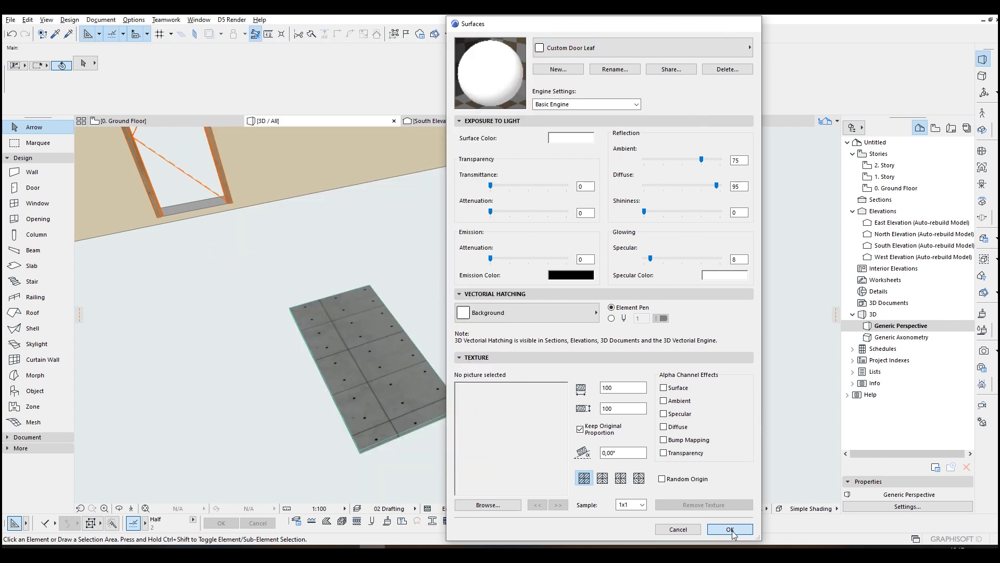
click(388, 357)
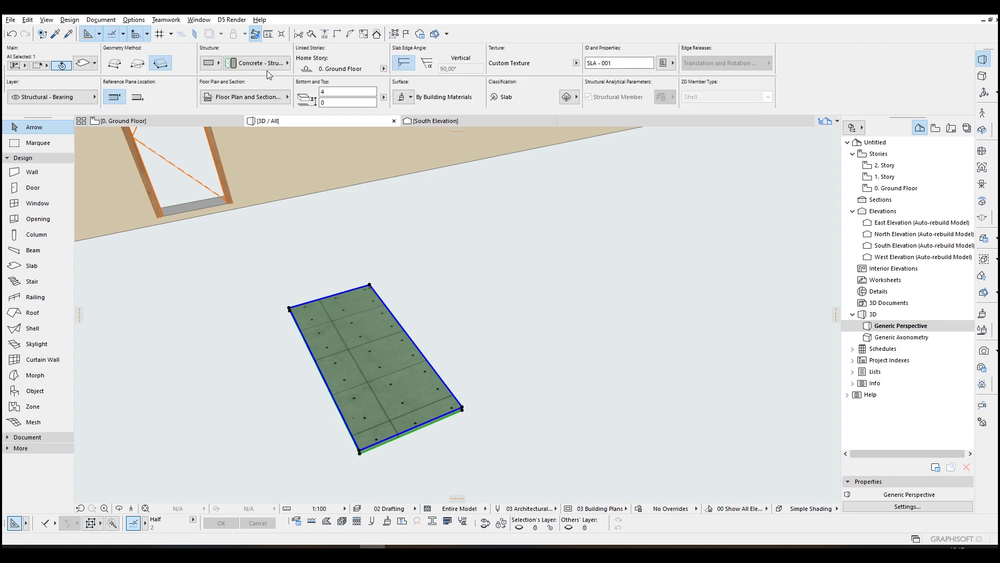
Override all three linked slab surfaces with Custom Door Leaf, then orbit the 3D view.
key(ctrl+t)
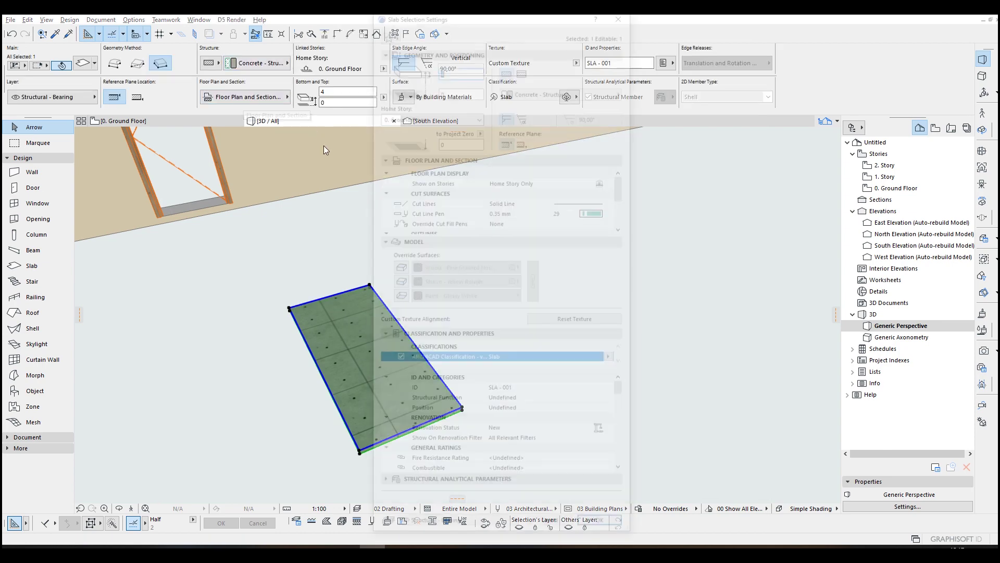
click(399, 267)
click(398, 283)
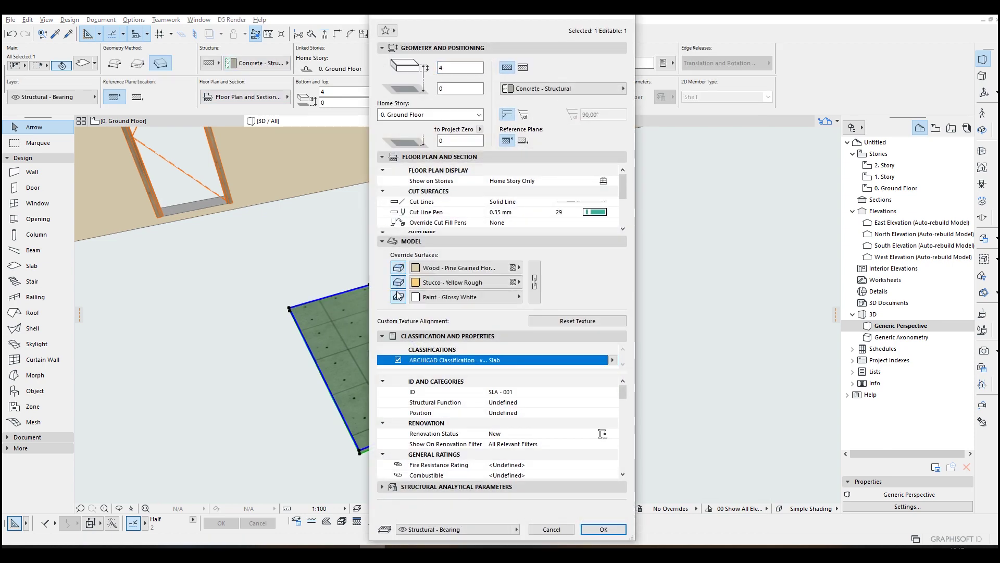
click(534, 282)
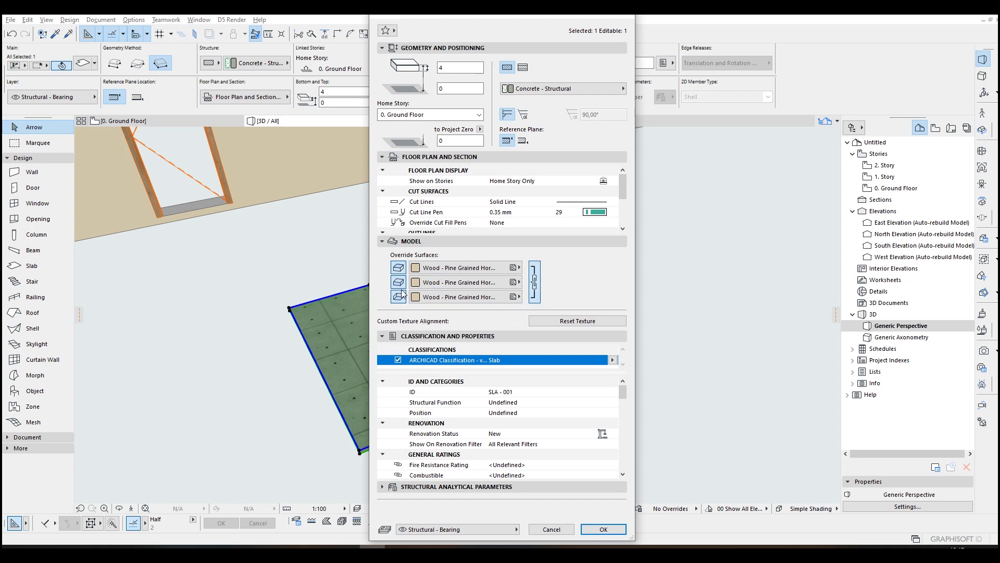
click(443, 284)
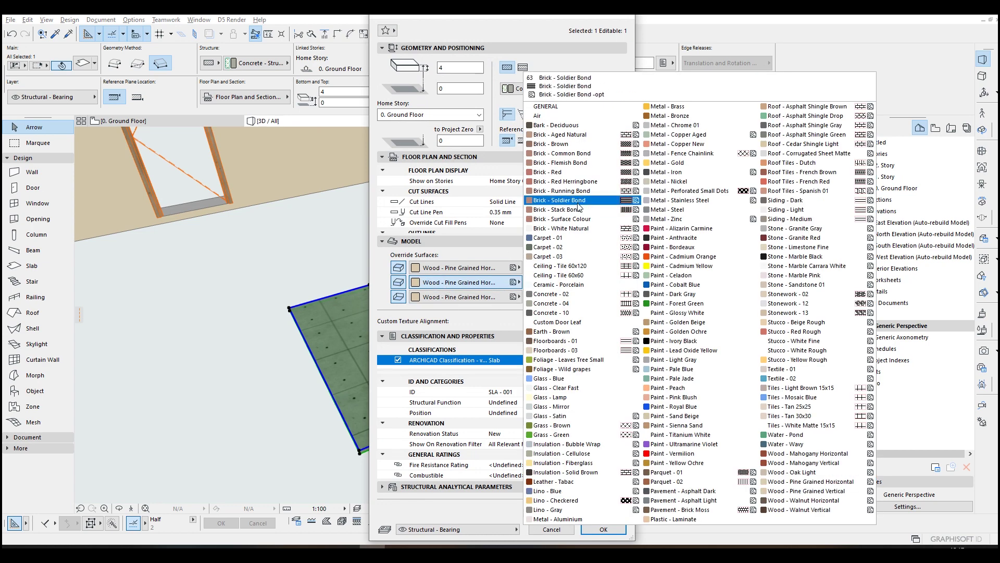
key(c)
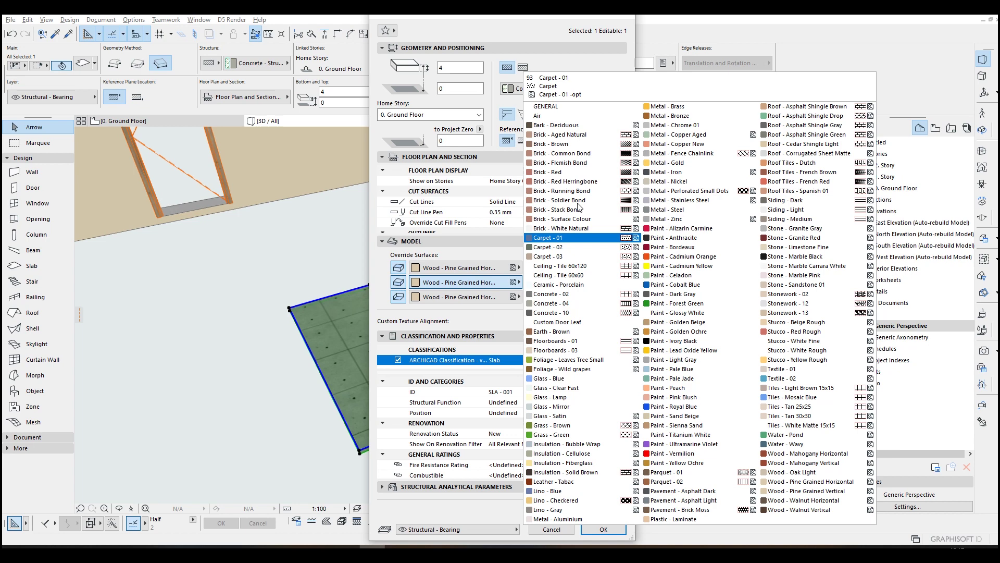
click(542, 322)
click(611, 528)
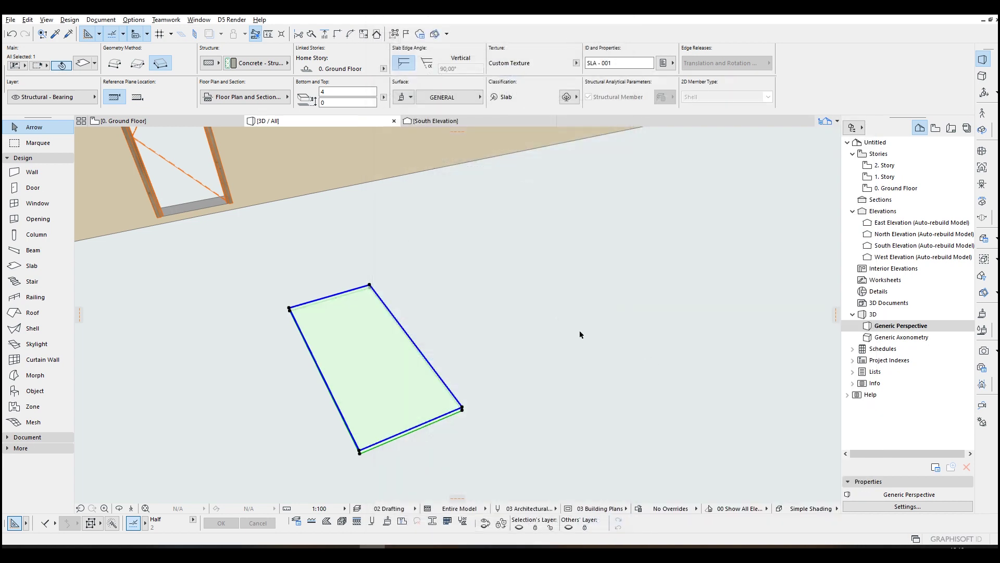
click(549, 328)
mouse_move(549, 328)
shift+middle_down()
mouse_move(411, 324)
mouse_move(511, 316)
mouse_move(559, 300)
mouse_move(361, 313)
shift+middle_up()
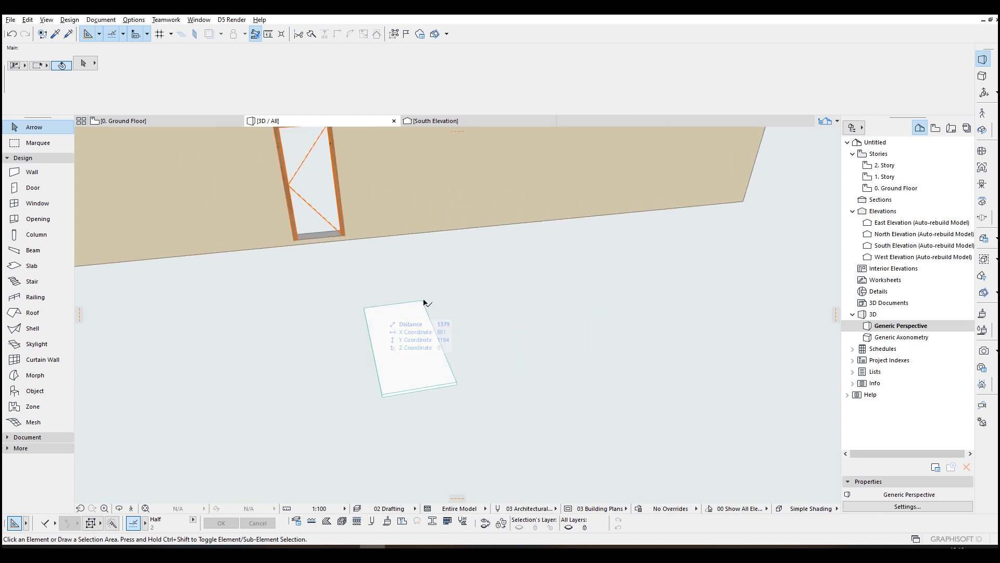
Draw a line along the left rectangle's top edge and bring up Multiply for it.
key(F2)
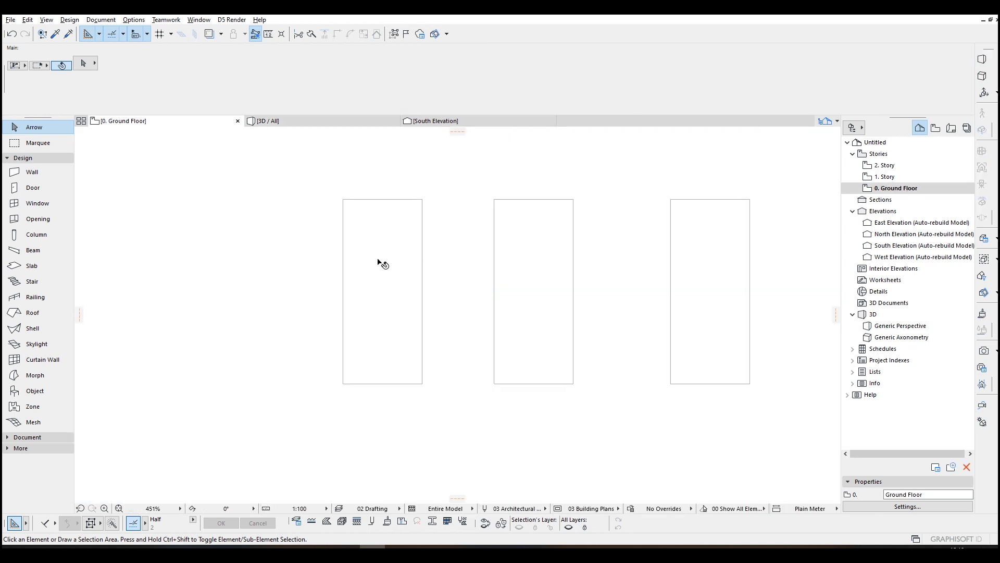
key(l)
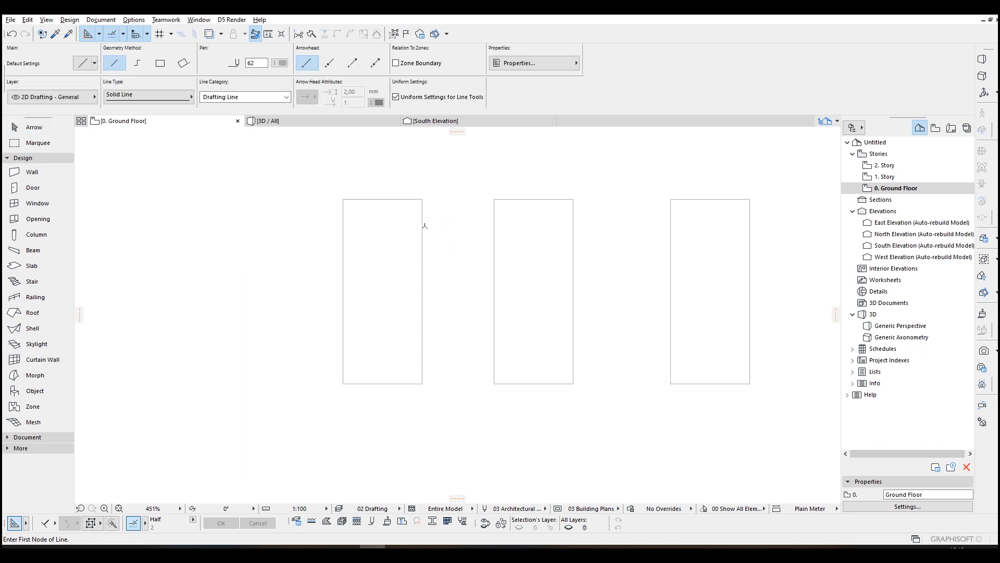
scroll(346, 206, up, 3)
scroll(340, 187, up, 2)
click(338, 190)
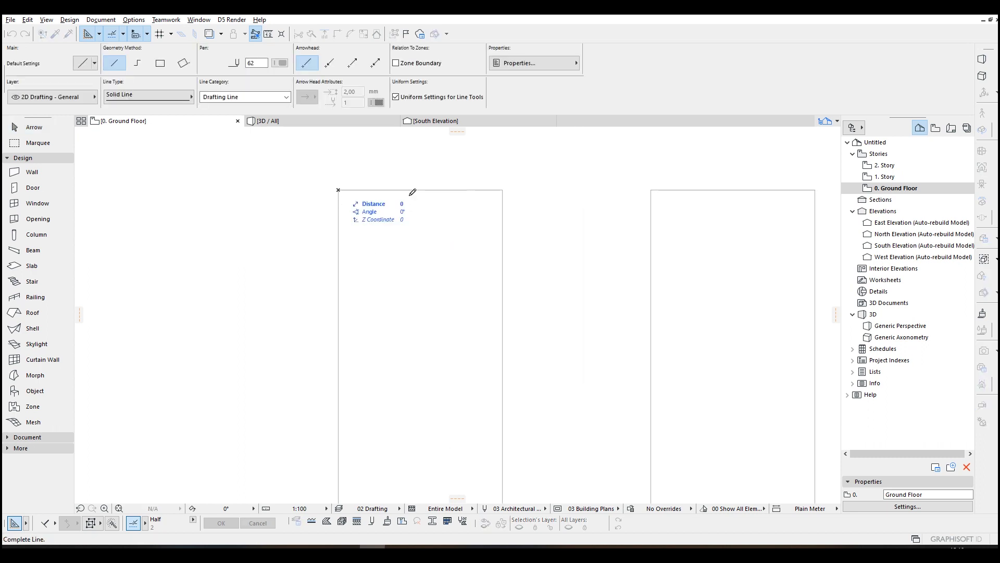
click(565, 189)
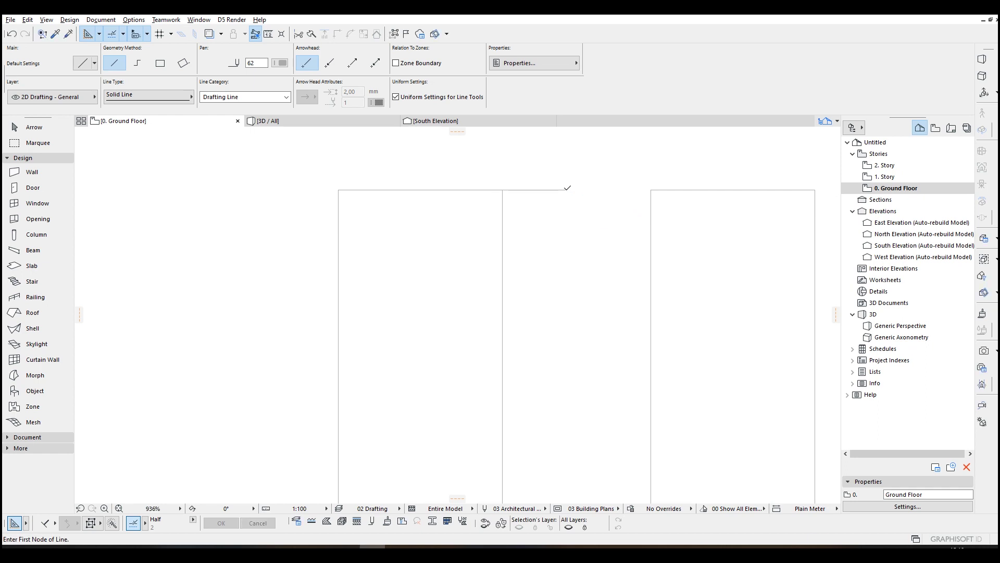
key(Escape)
click(544, 191)
scroll(547, 203, down, 3)
scroll(516, 201, down, 1)
scroll(514, 211, down, 1)
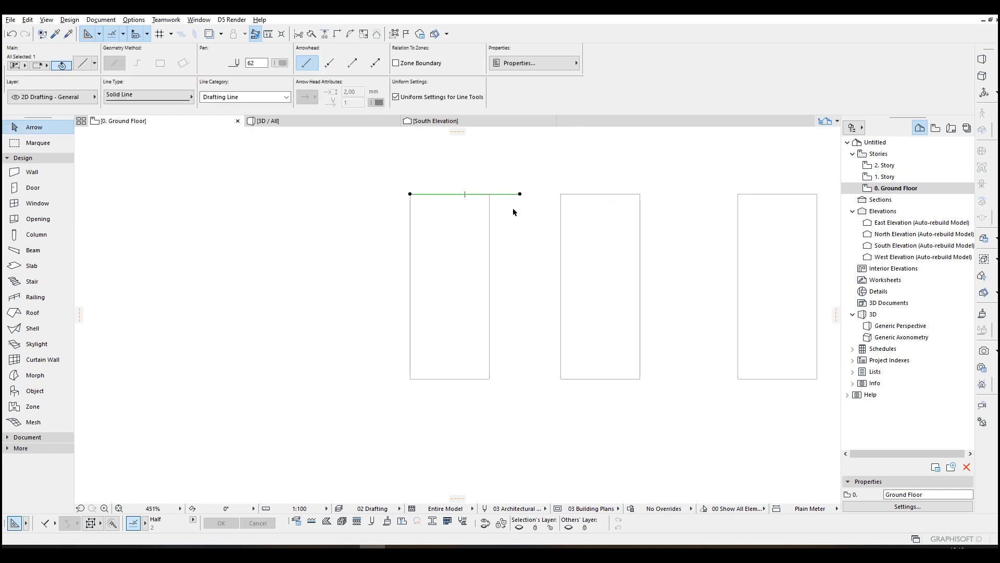
key(ctrl+u)
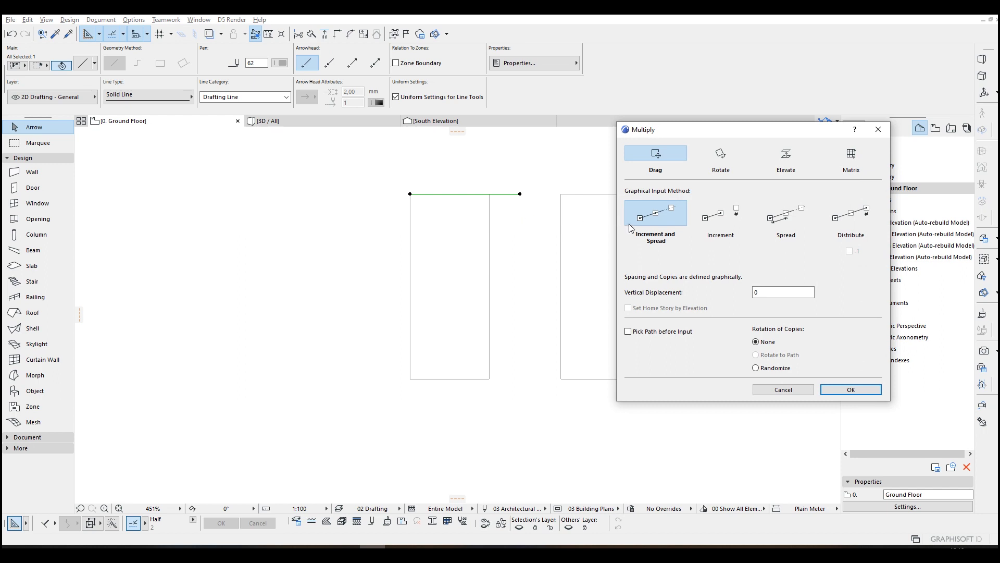
Multiply the top line with Drag and Distribute, spreading copies down to the rectangle's bottom.
click(790, 221)
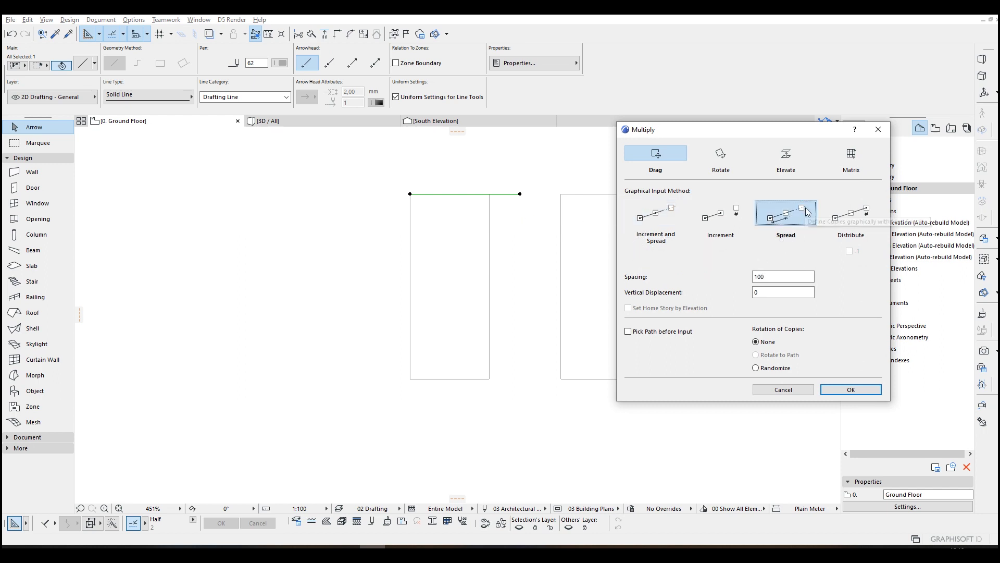
click(866, 218)
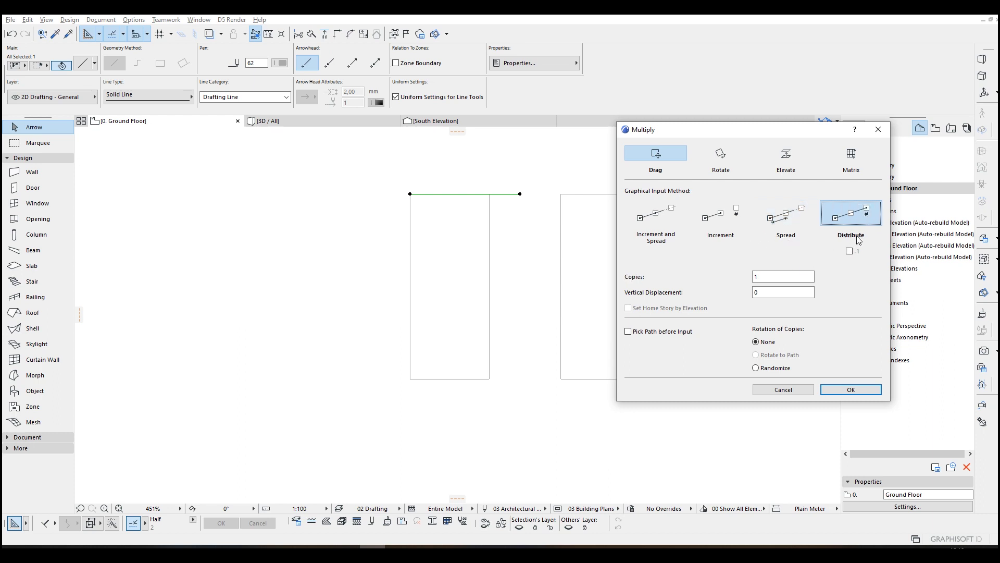
double_click(757, 276)
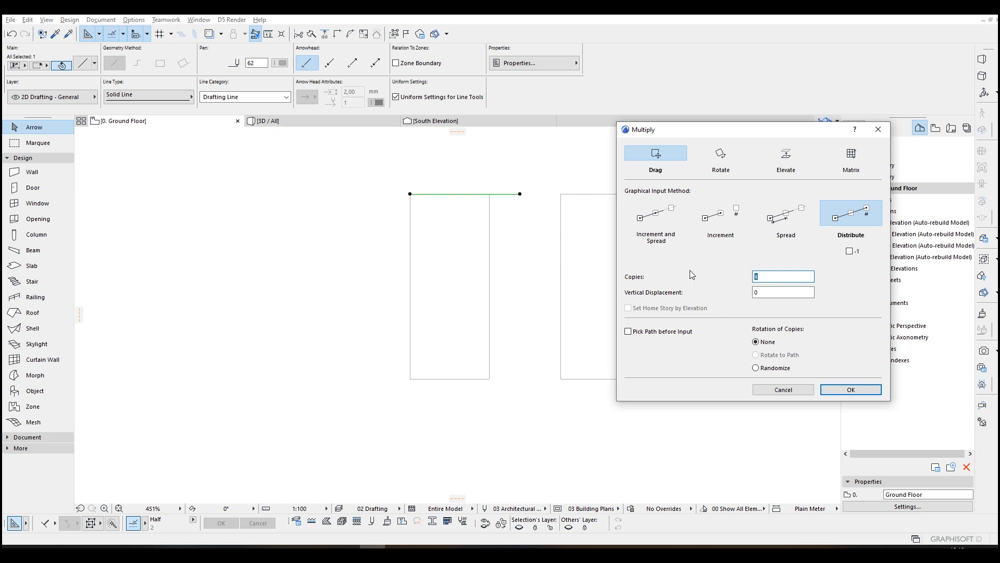
text(5)
click(832, 389)
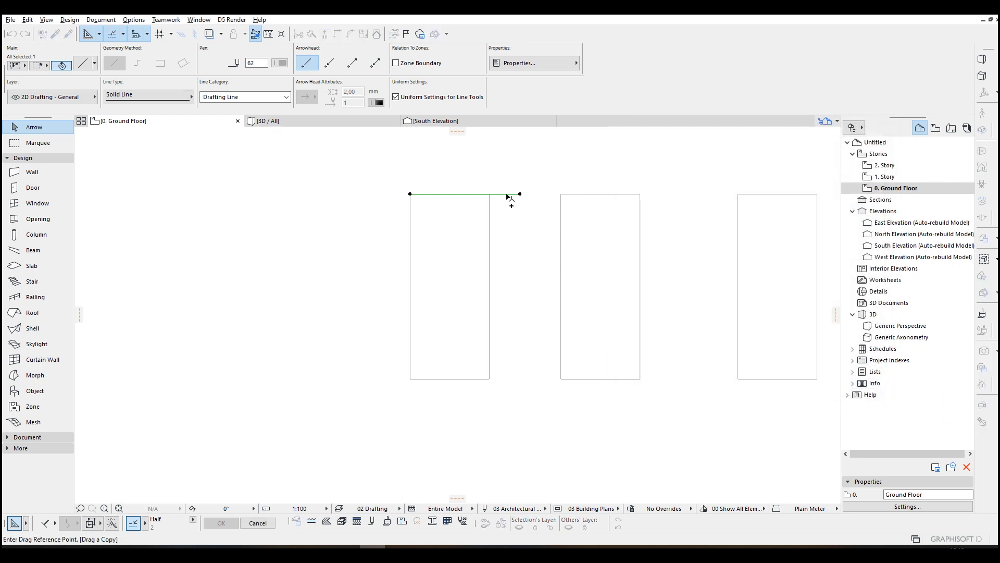
click(411, 196)
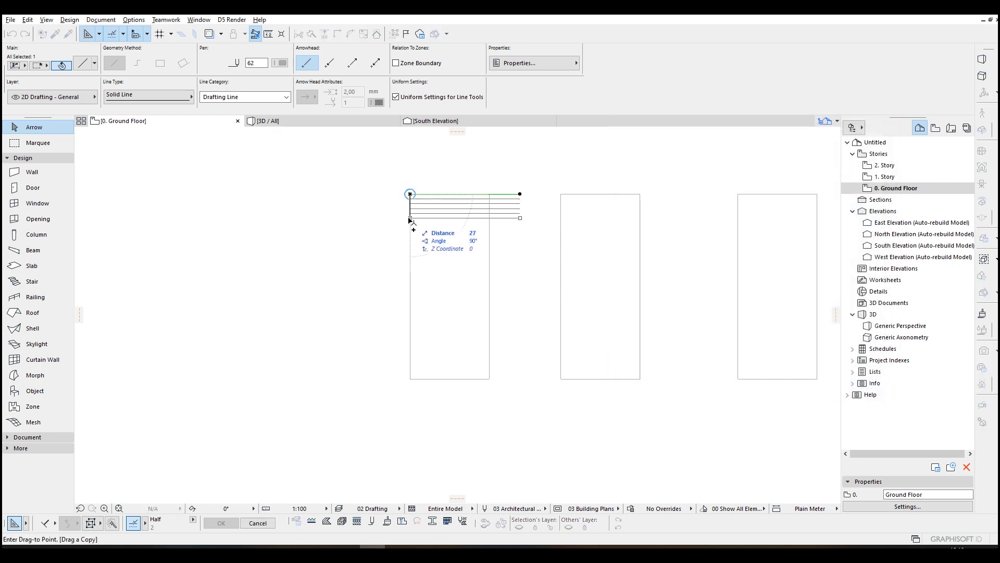
click(408, 379)
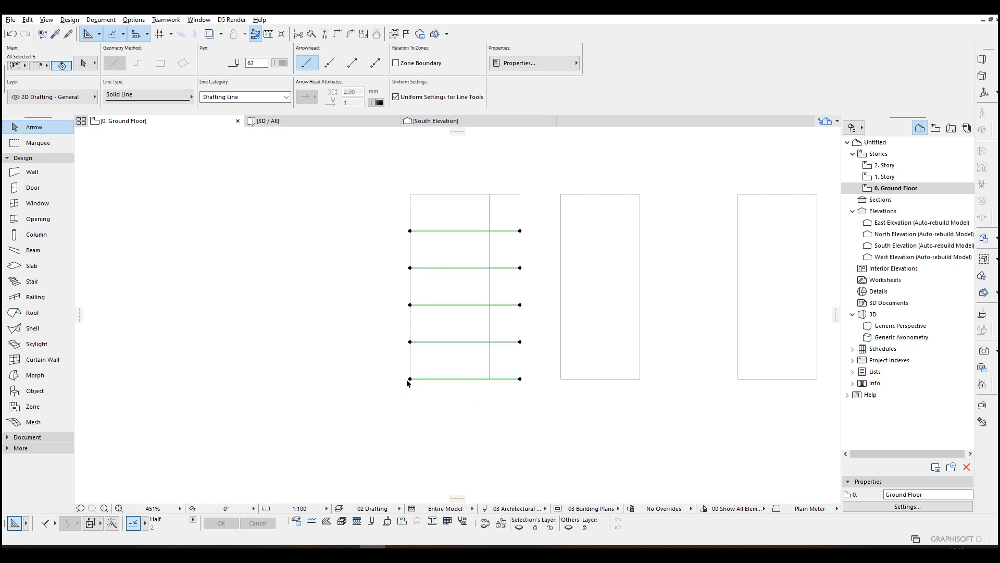
click(412, 395)
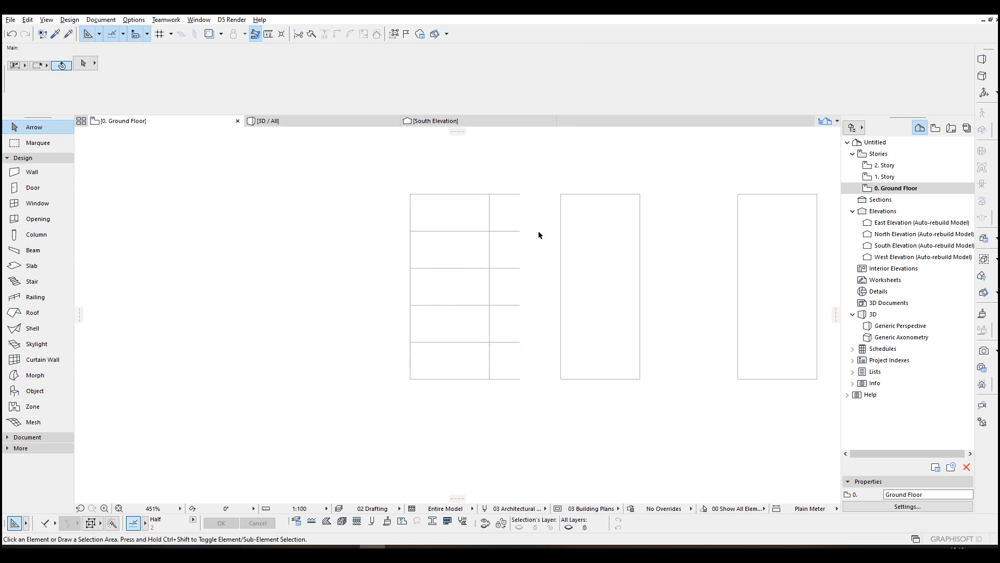
scroll(538, 235, up, 1)
Trim the overhanging right ends of four panel lines at the rectangle's edge.
ctrl+click(491, 187)
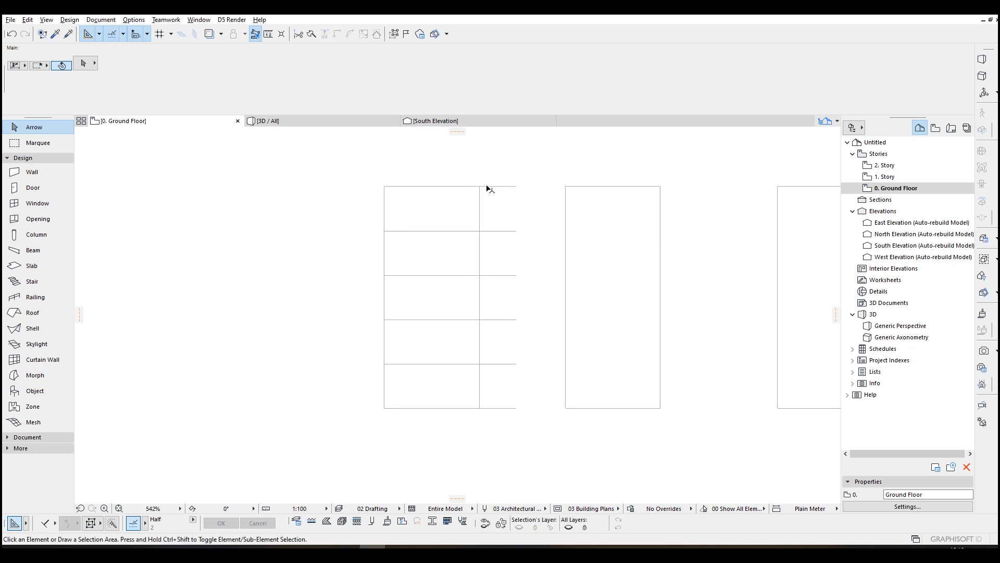
ctrl+click(491, 232)
ctrl+click(491, 275)
ctrl+click(491, 364)
scroll(507, 273, up, 1)
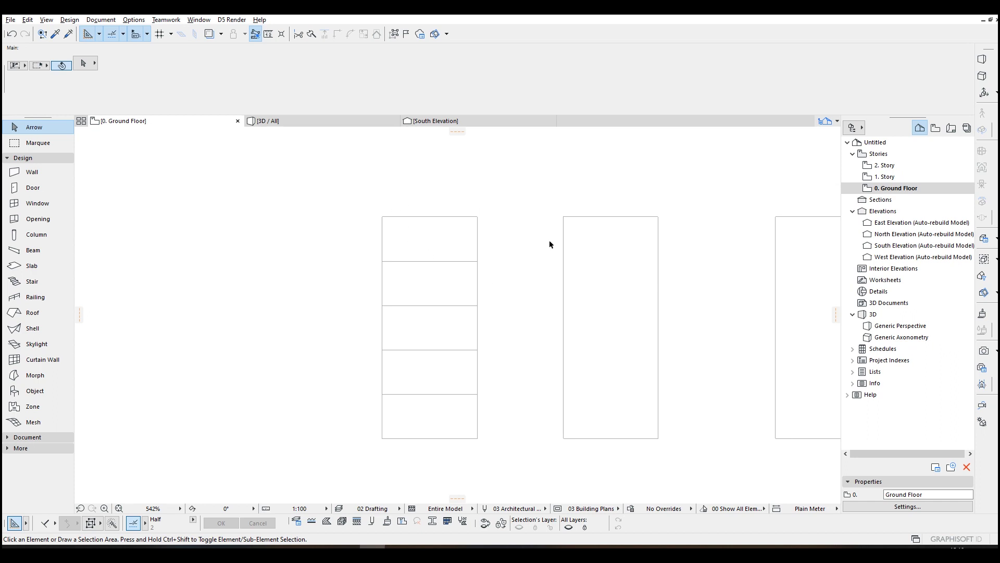
scroll(430, 276, up, 1)
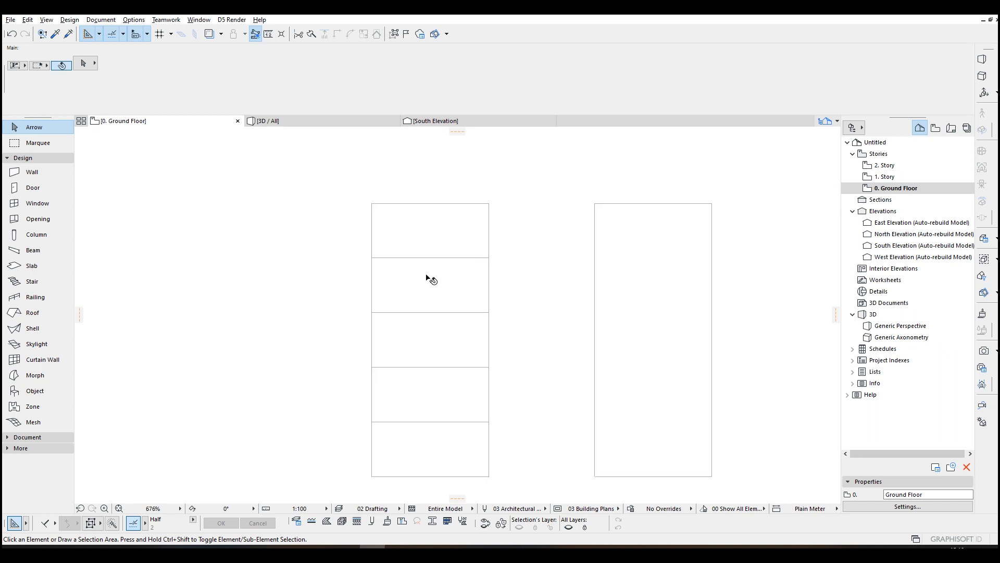
scroll(404, 276, up, 1)
scroll(410, 216, up, 1)
Select the four inner panel lines of the left rectangle.
click(412, 209)
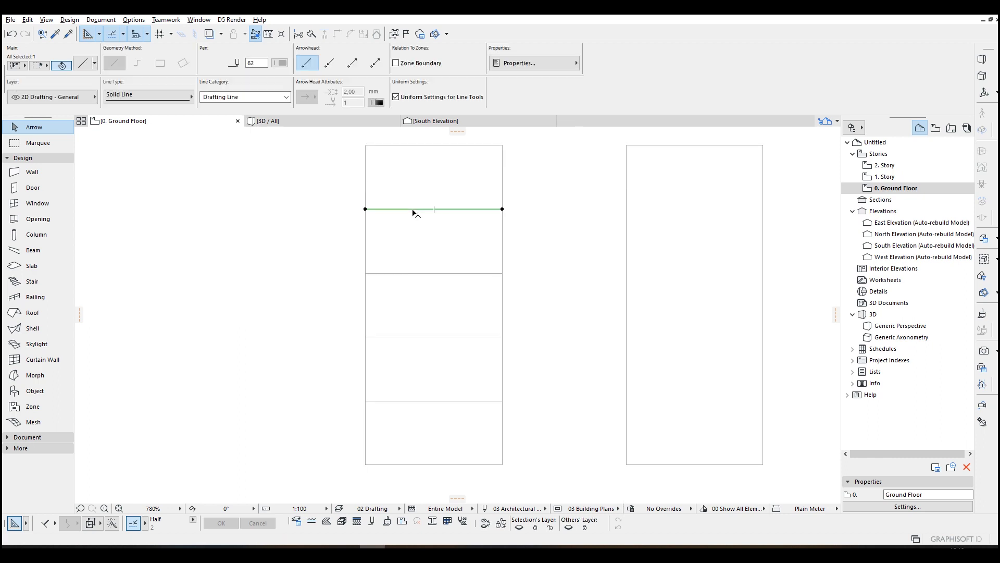
shift+click(410, 273)
shift+click(415, 337)
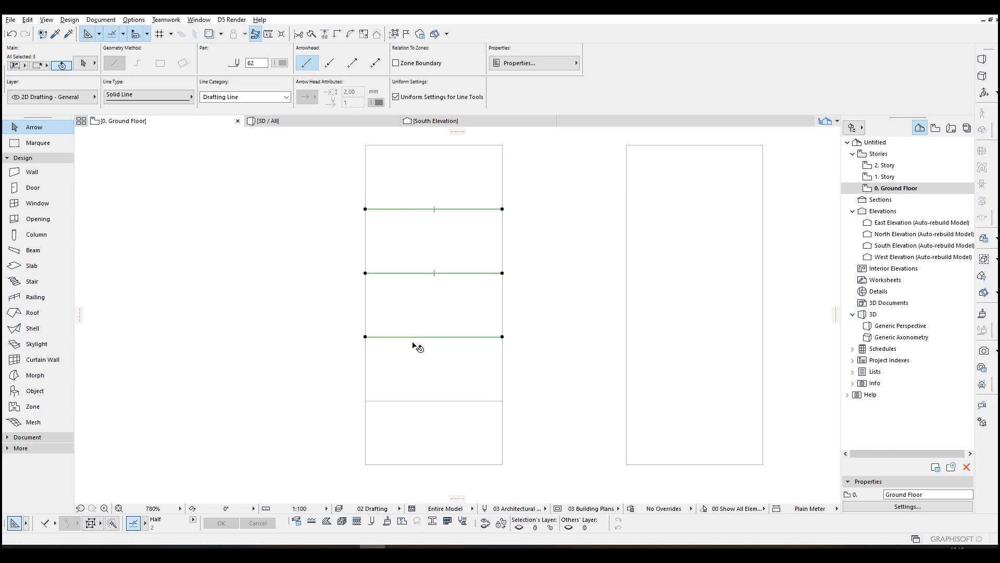
shift+click(414, 403)
scroll(462, 202, up, 2)
scroll(461, 276, up, 2)
scroll(461, 277, up, 2)
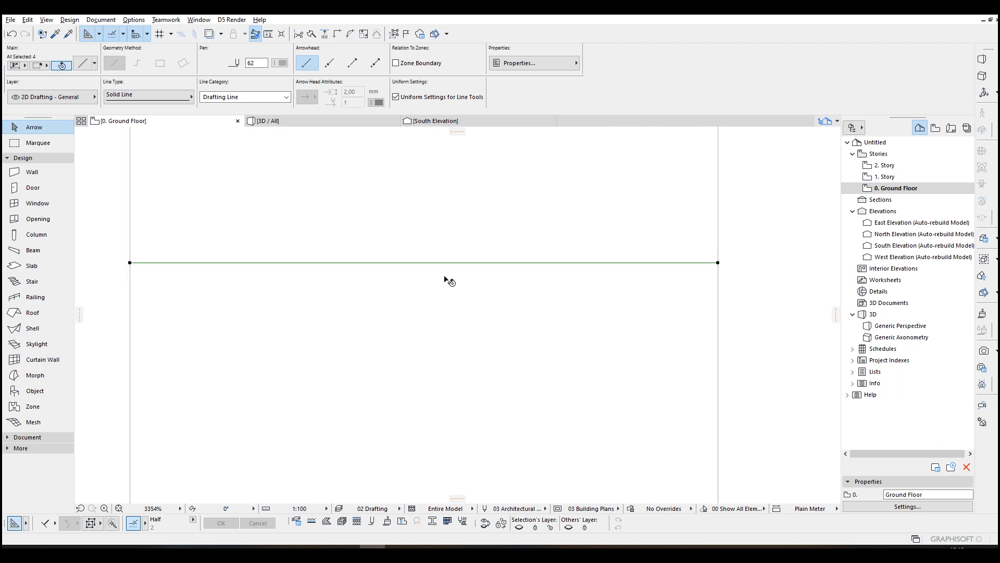
Move the selected divider lines by an exact distance of 1.
right_click(432, 263)
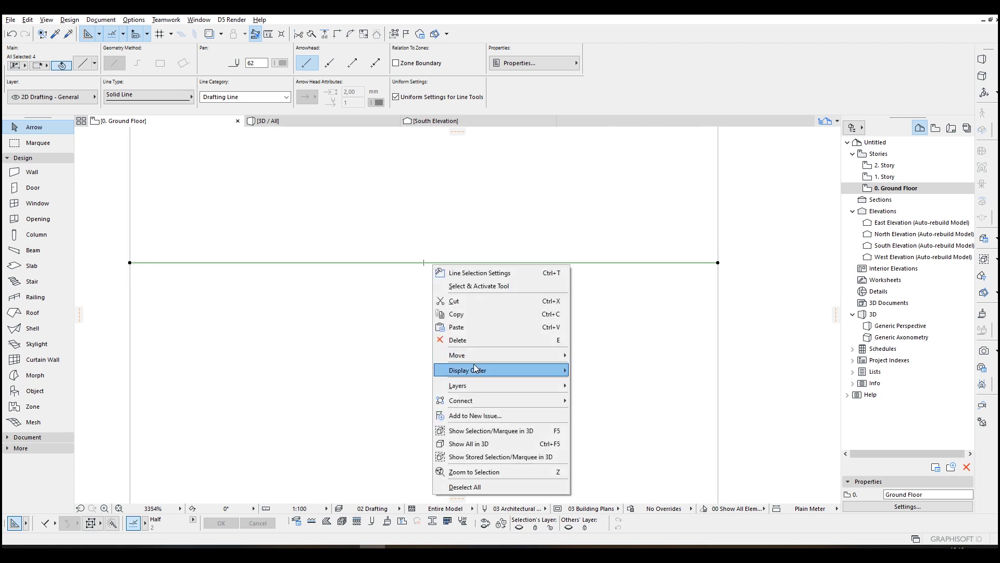
click(592, 354)
click(493, 360)
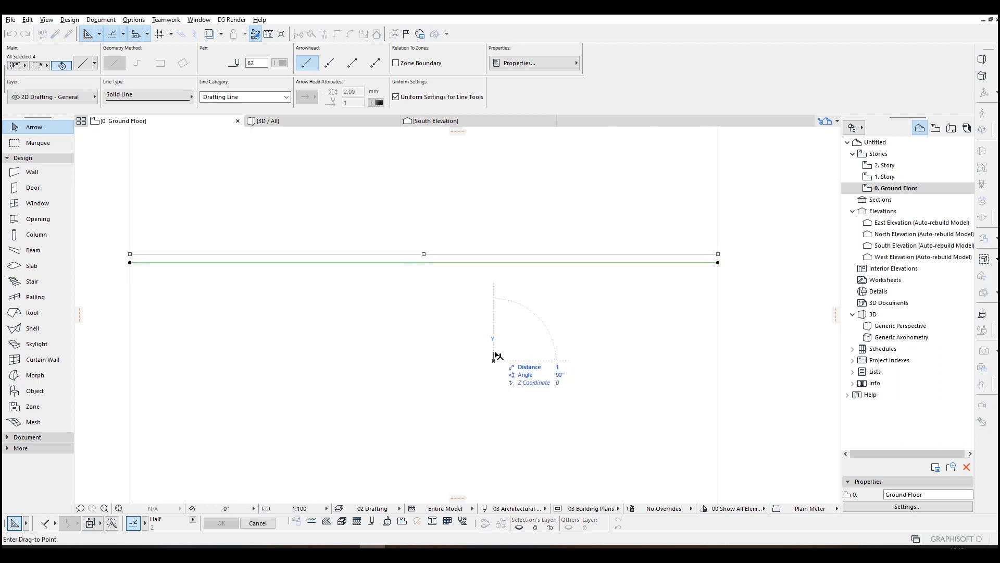
key(Tab)
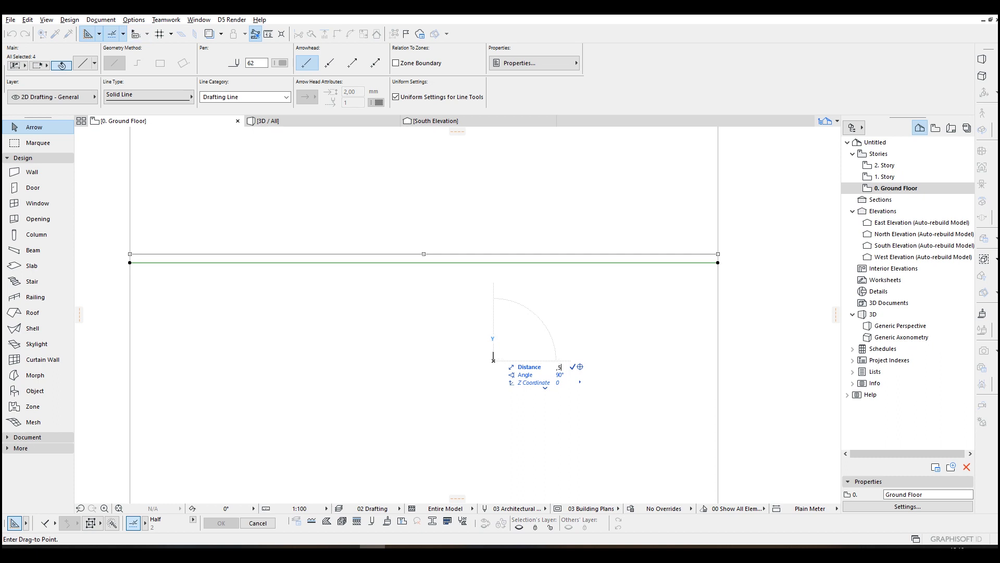
key(Return)
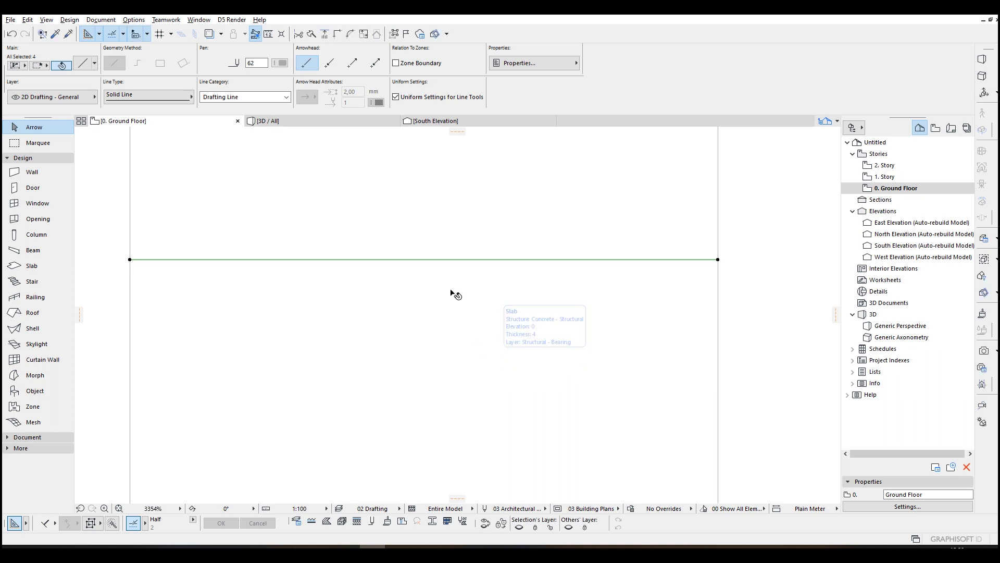
Copy the dividers a short distance away, making paired panel lines.
right_click(428, 260)
mouse_move(494, 352)
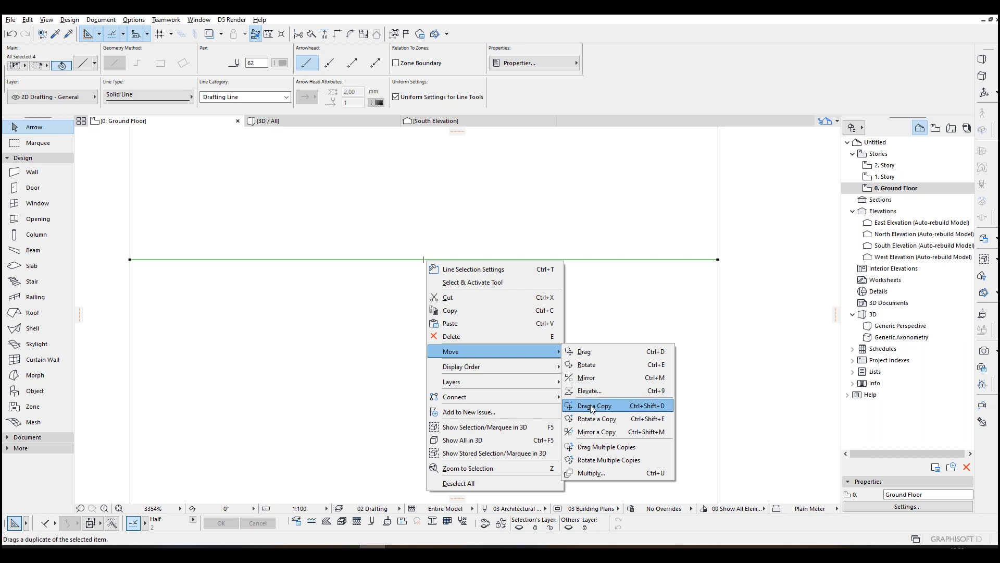
click(593, 406)
click(458, 258)
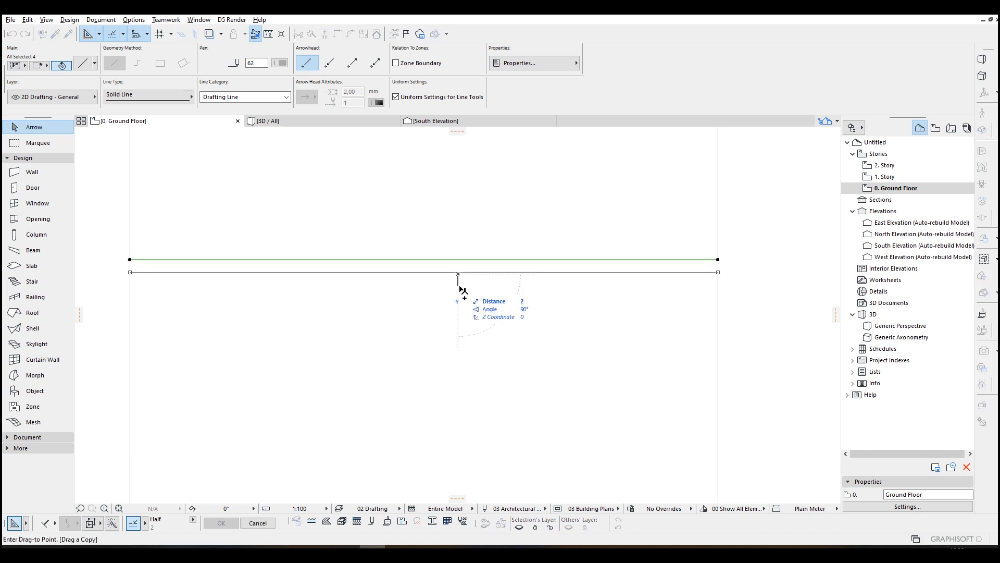
click(460, 281)
scroll(462, 276, down, 5)
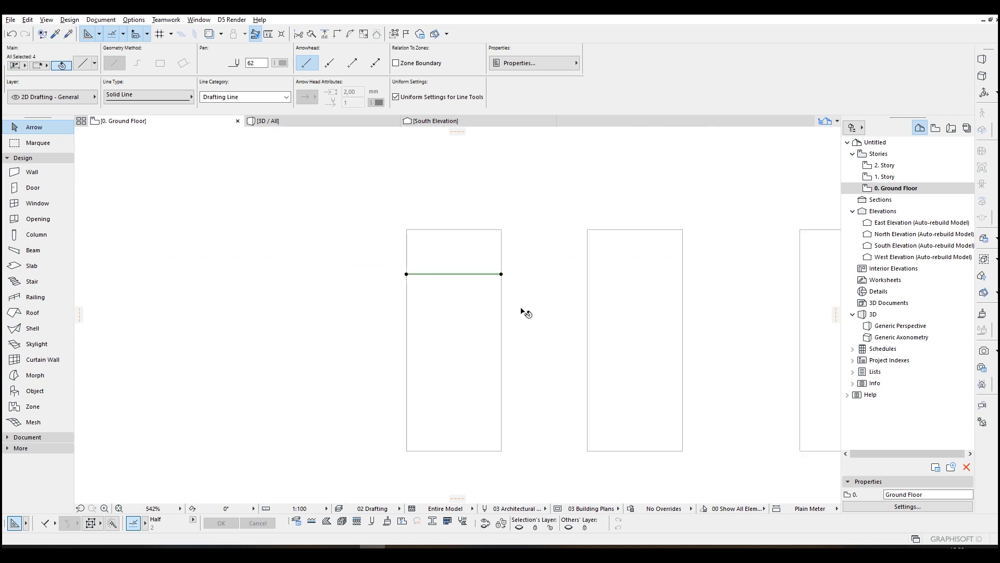
click(526, 314)
scroll(500, 314, down, 1)
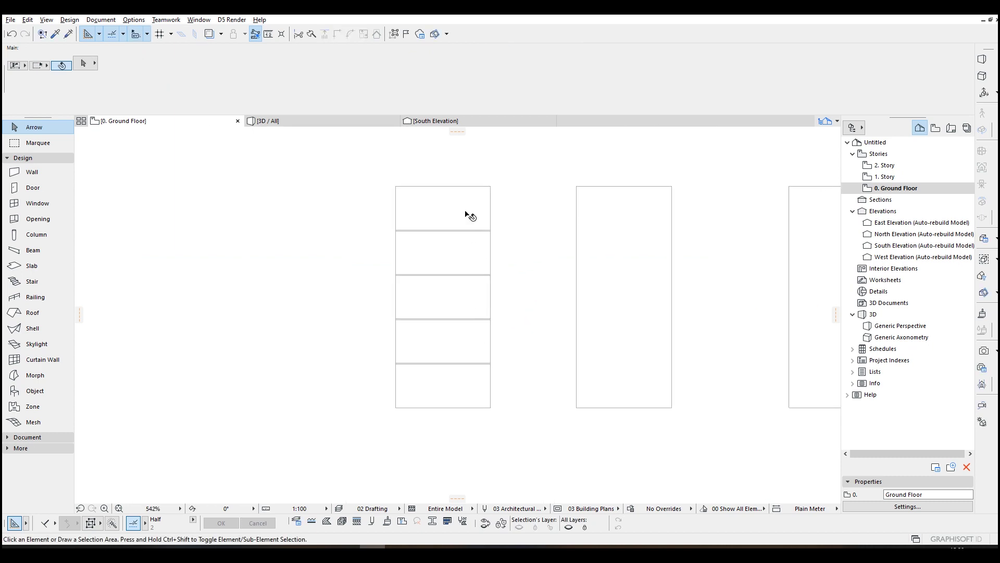
click(465, 213)
scroll(451, 205, up, 2)
scroll(424, 203, up, 1)
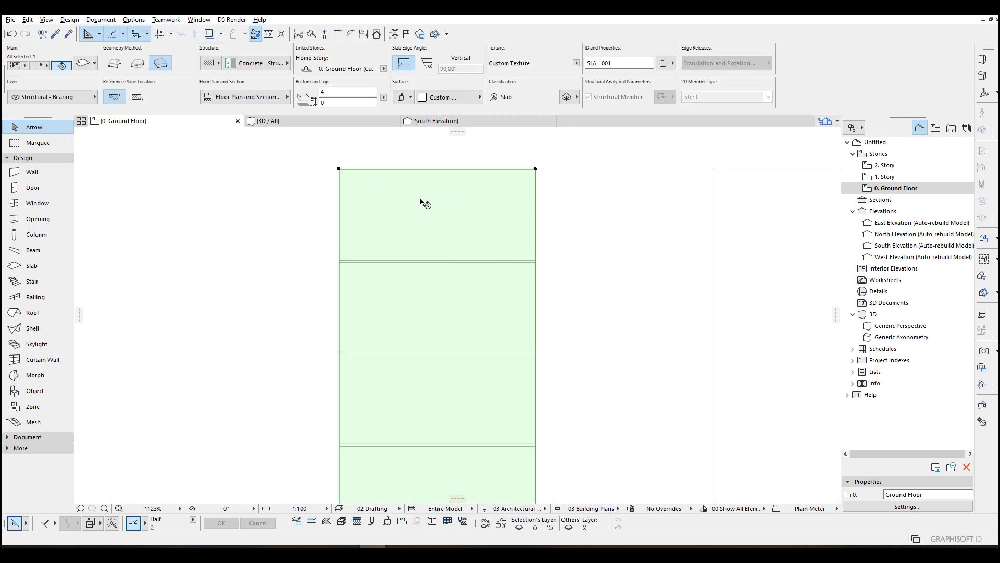
scroll(408, 198, up, 2)
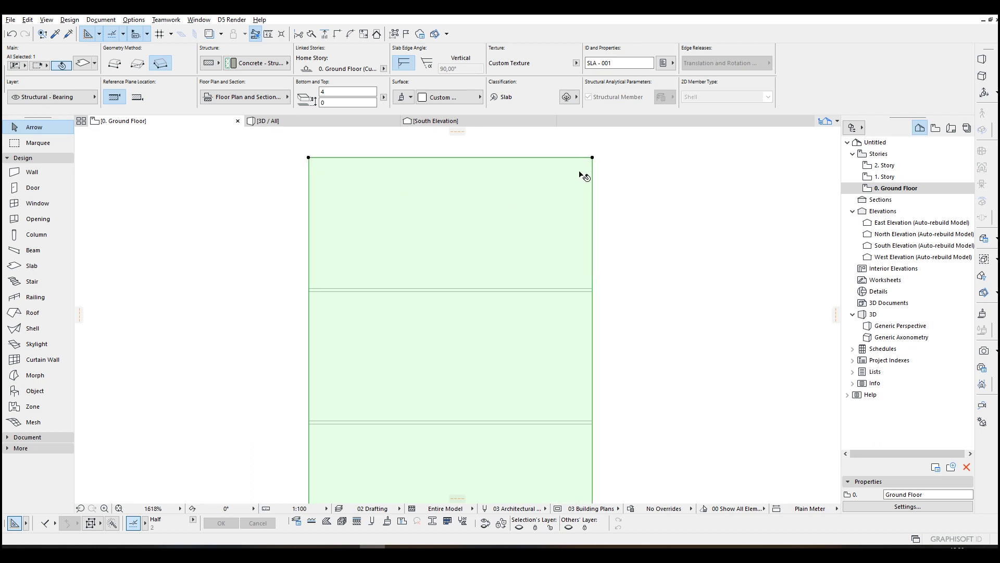
Drop a copy of the leaf slab onto itself and set its bottom and top to 1.
right_click(529, 189)
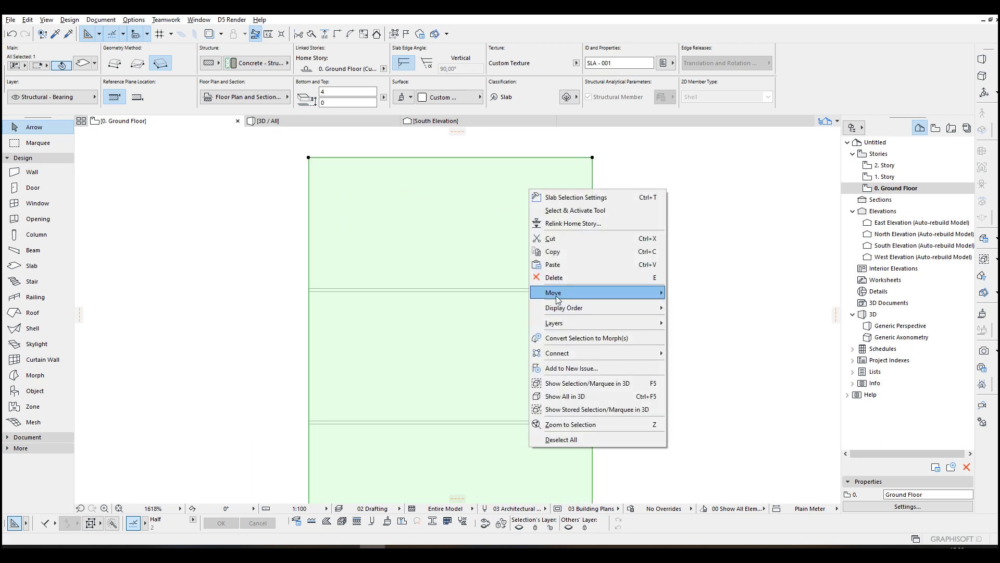
mouse_move(563, 293)
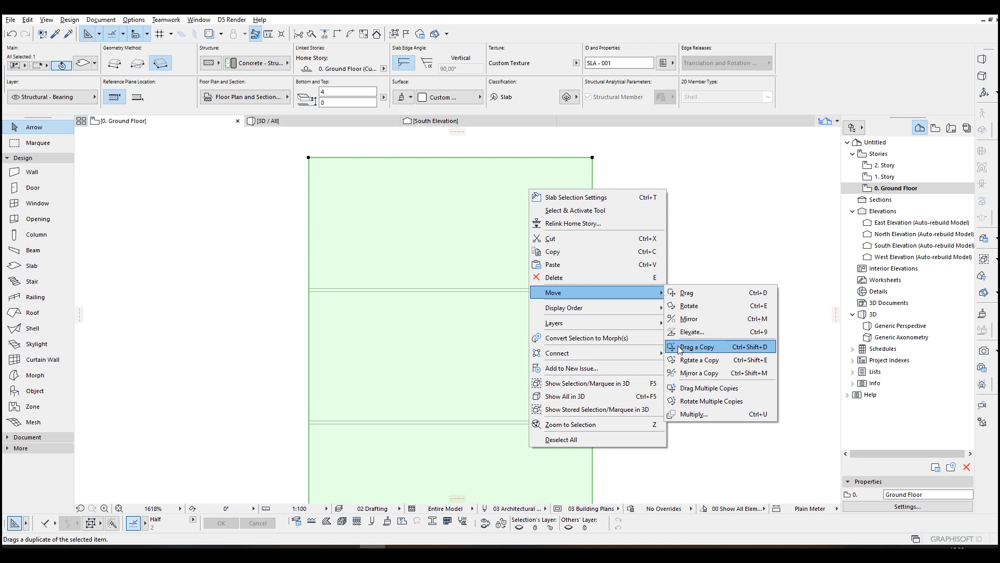
click(701, 348)
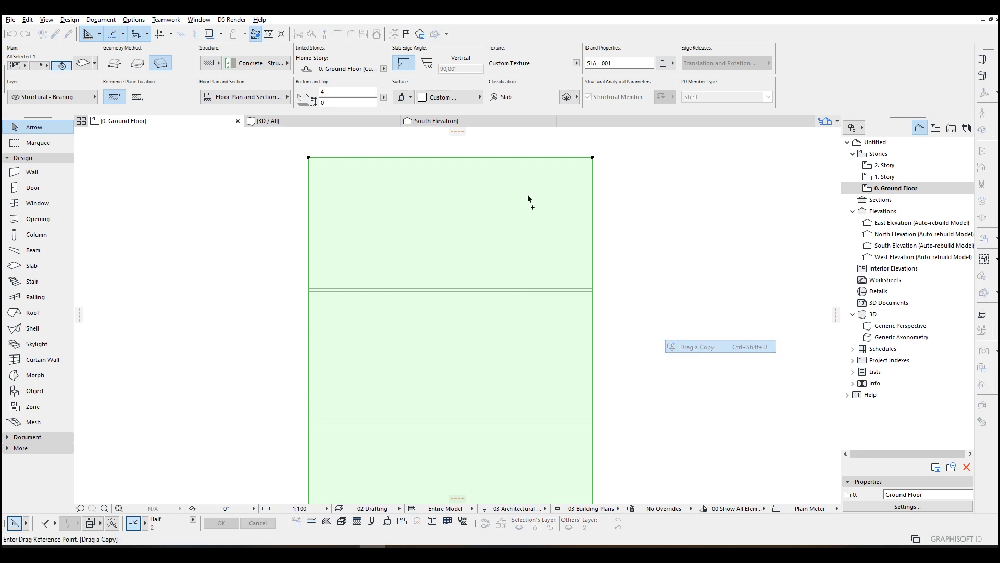
click(592, 158)
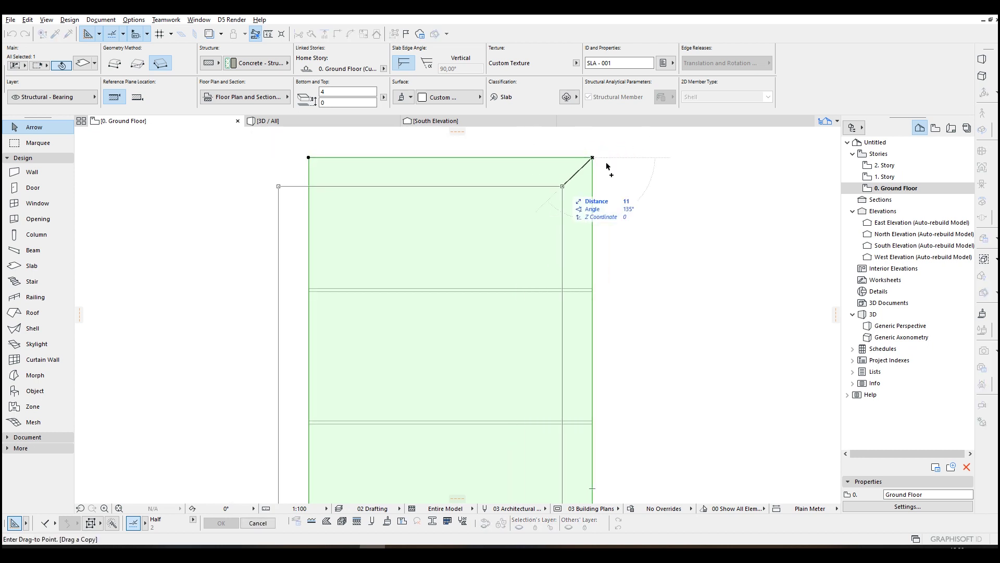
click(592, 159)
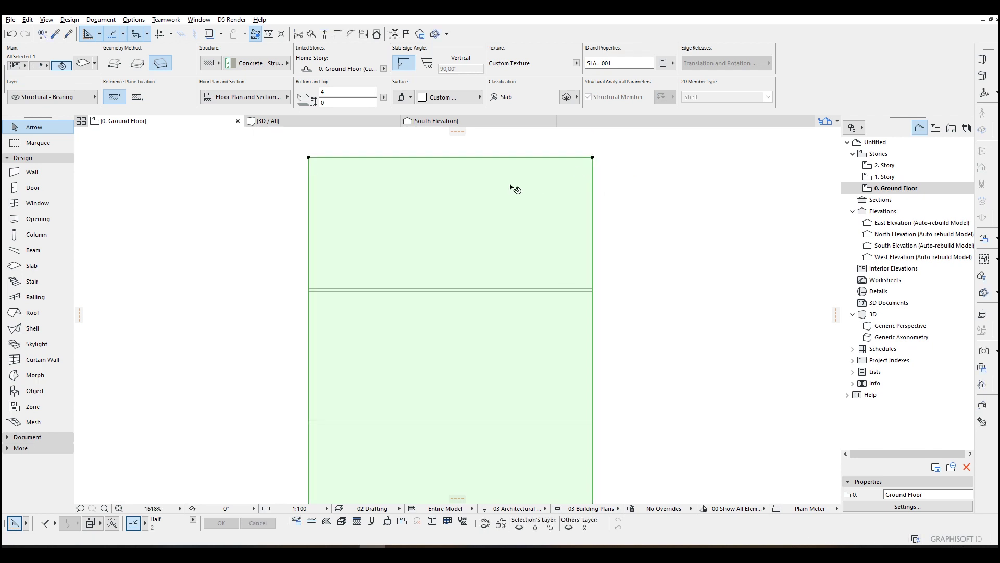
scroll(514, 188, down, 4)
scroll(515, 189, up, 1)
scroll(514, 188, up, 2)
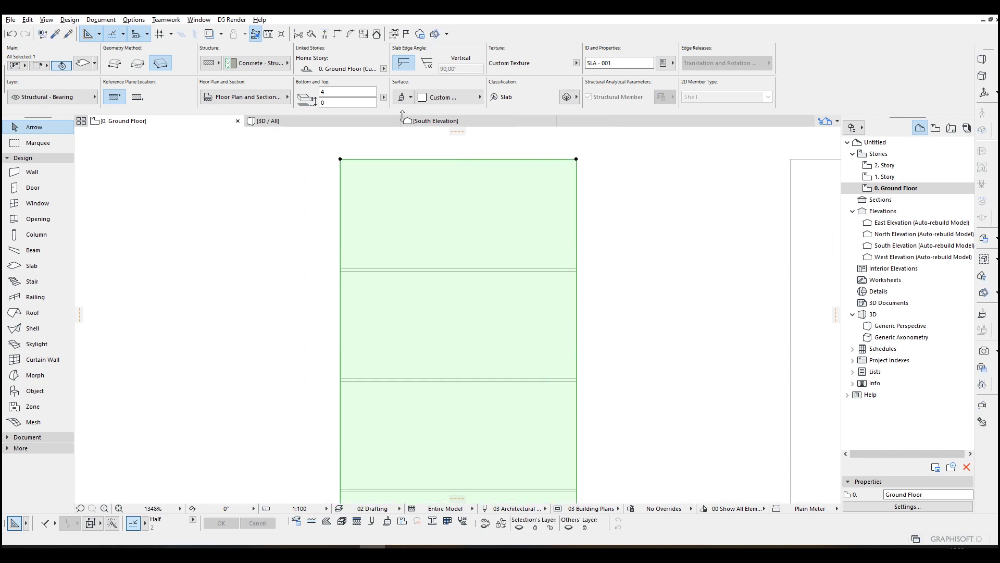
scroll(438, 181, up, 2)
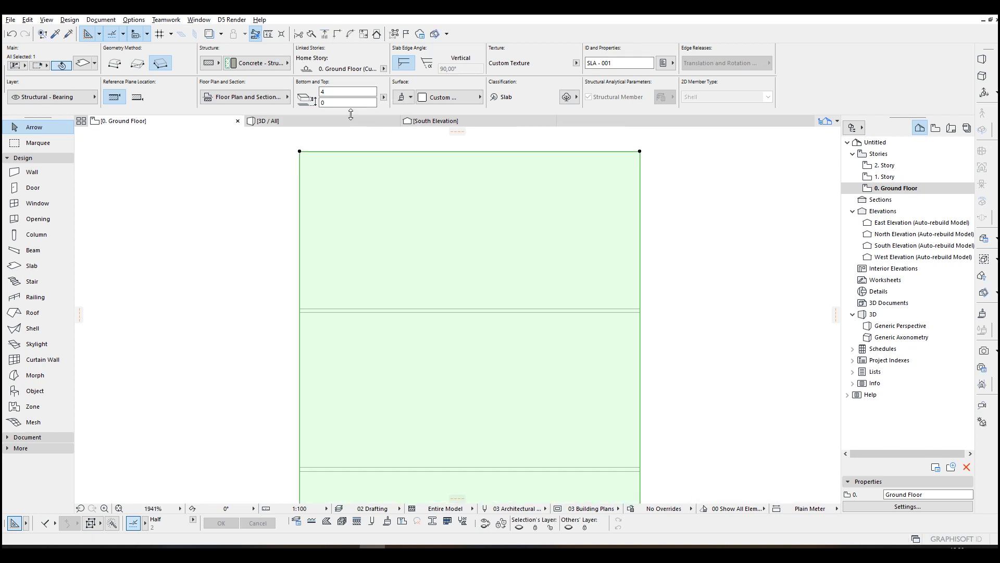
click(334, 103)
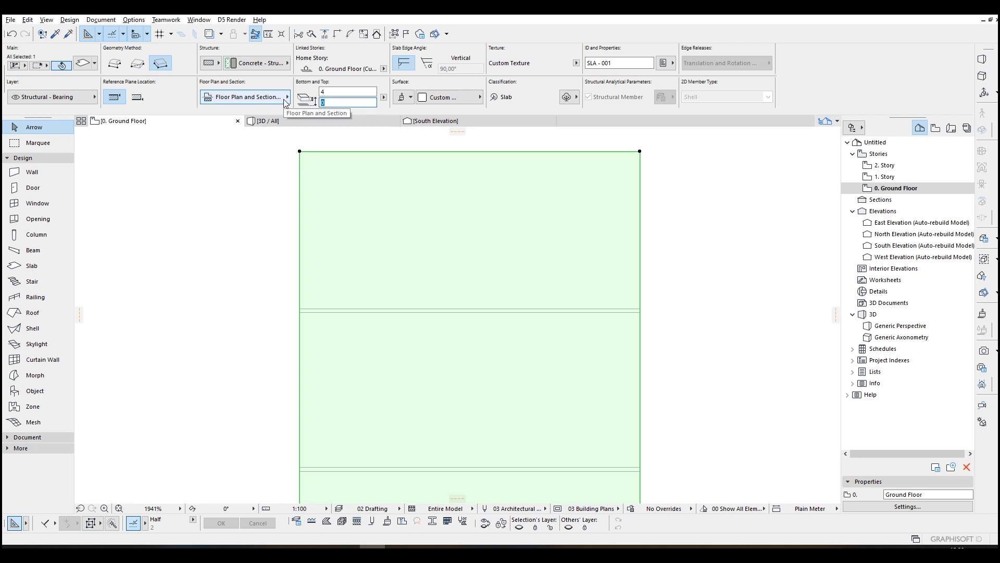
text(1)
key(Tab)
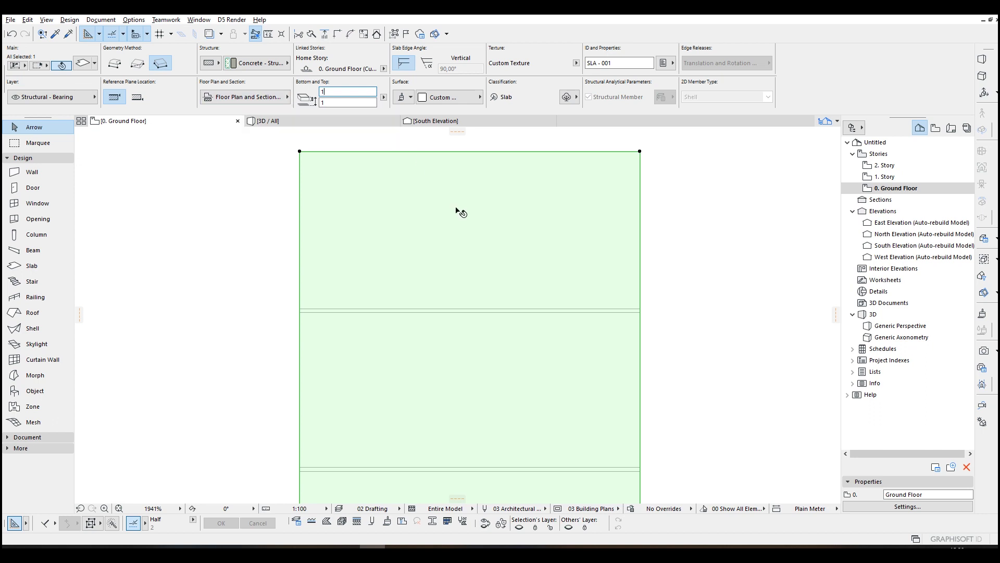
middle_drag(458, 211, 389, 229)
scroll(388, 229, down, 1)
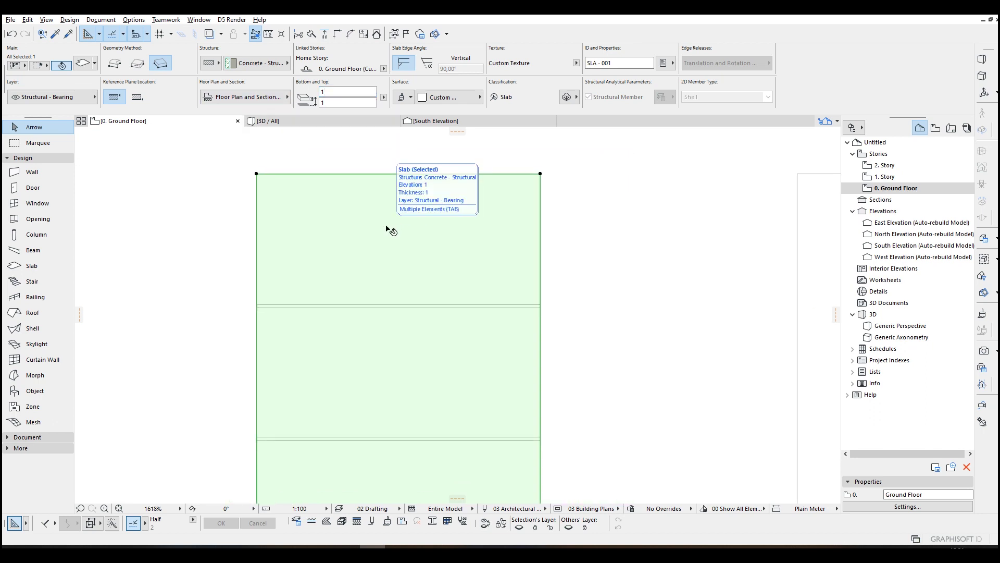
Split the leaf slab along lines, including one near its top edge.
click(311, 37)
scroll(298, 263, up, 1)
scroll(301, 263, up, 4)
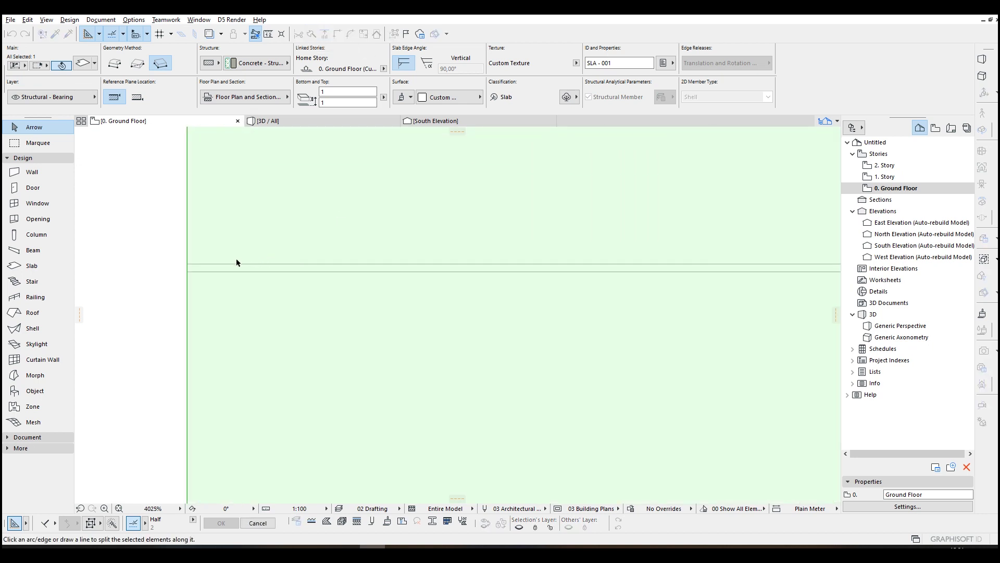
click(240, 264)
click(265, 311)
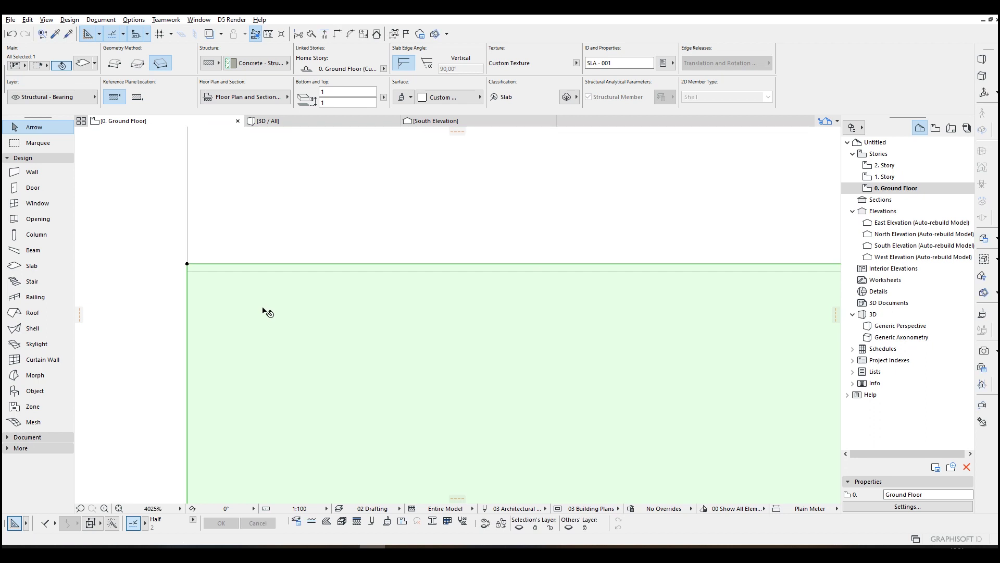
scroll(266, 313, down, 3)
scroll(320, 190, up, 3)
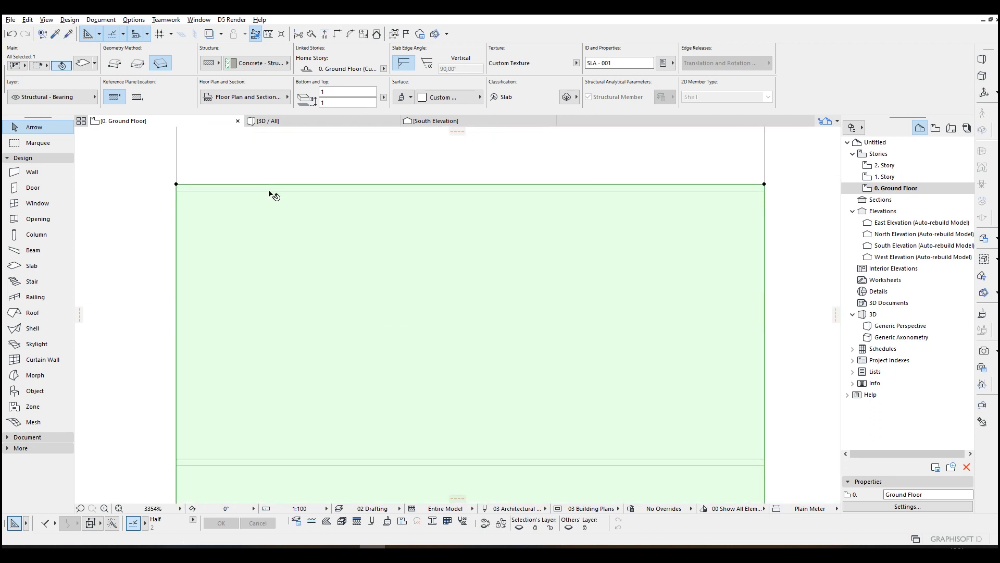
click(273, 174)
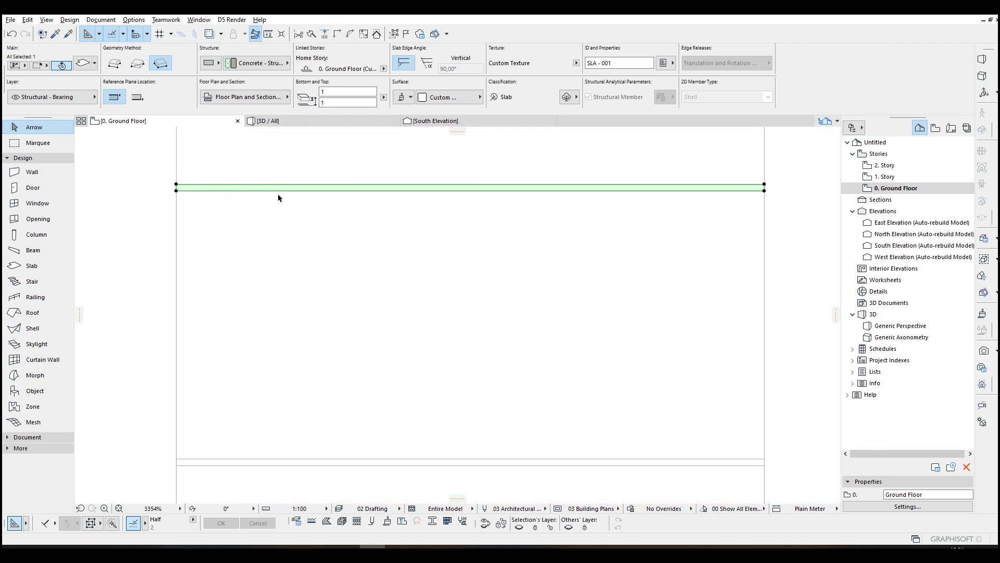
scroll(289, 219, down, 2)
key(Escape)
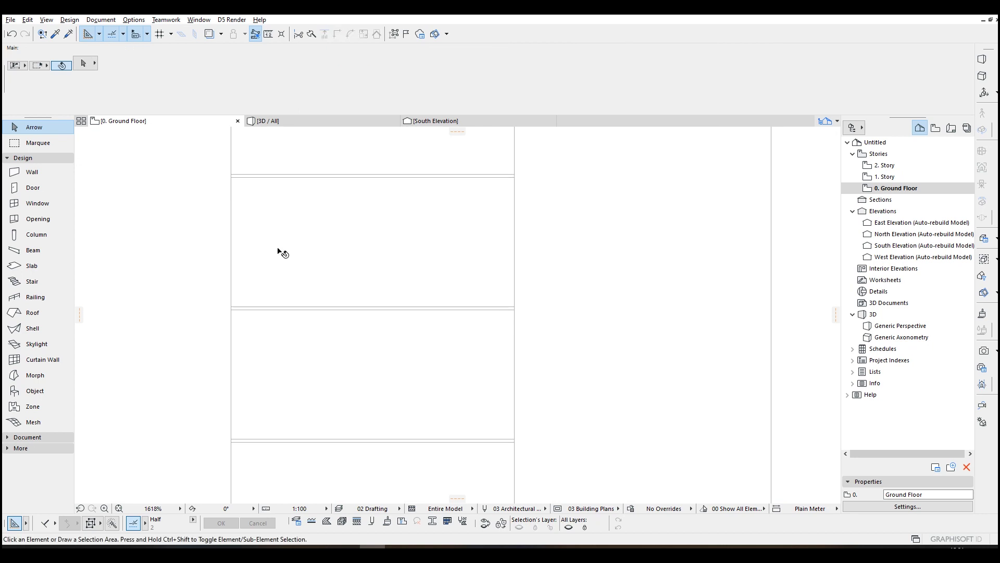
Split the slab again and offset its top edge.
click(270, 284)
scroll(258, 297, up, 2)
scroll(251, 303, up, 2)
key(ctrl+shift+k)
click(256, 328)
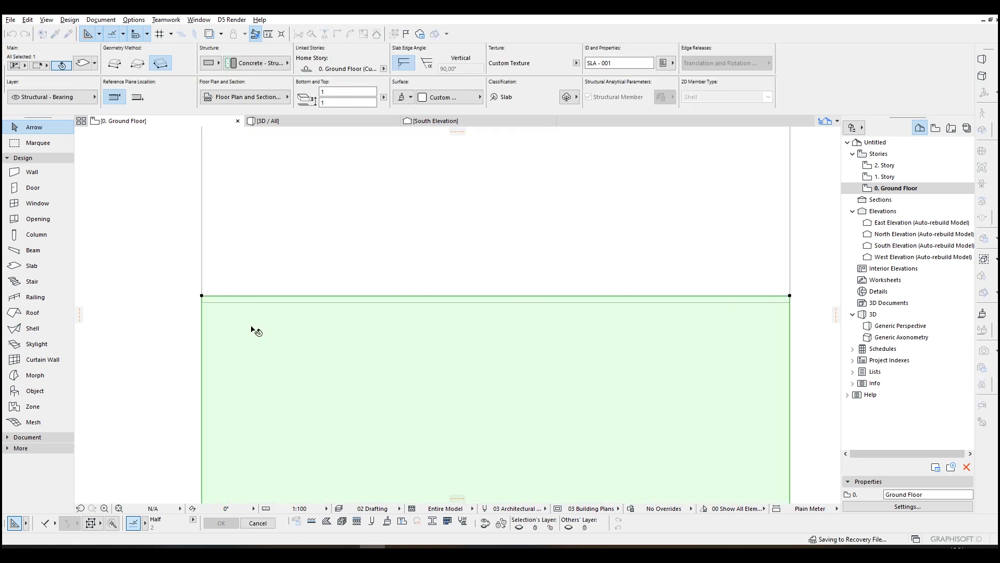
click(262, 297)
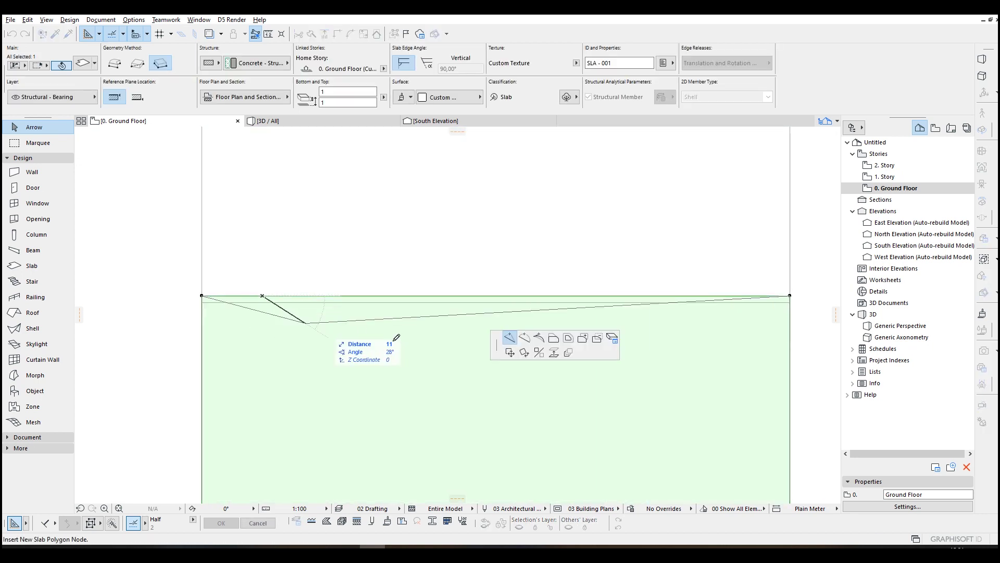
click(553, 338)
click(206, 295)
scroll(268, 297, down, 4)
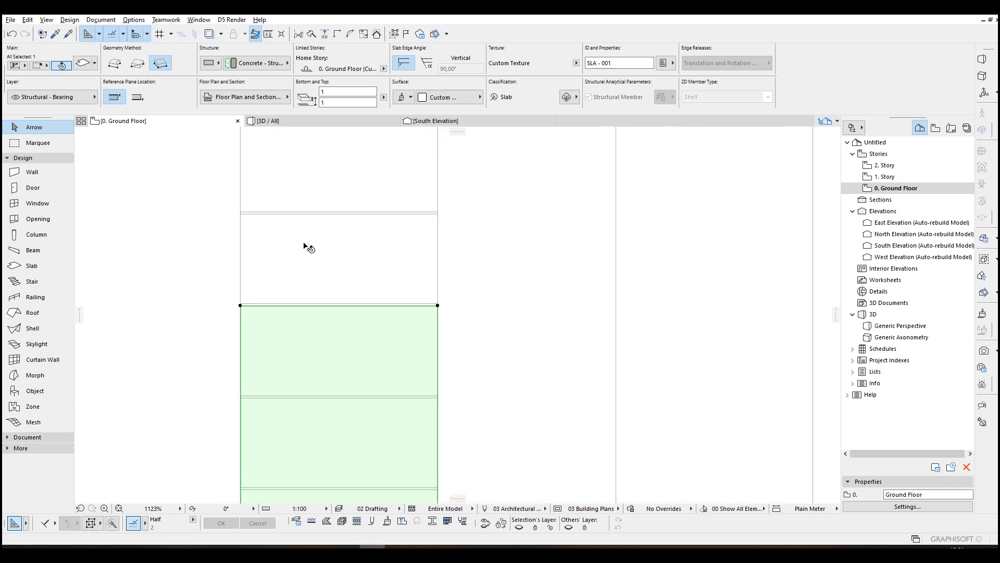
key(Escape)
Copy a slab panel down into the lowest panel position.
click(273, 242)
key(ctrl+d)
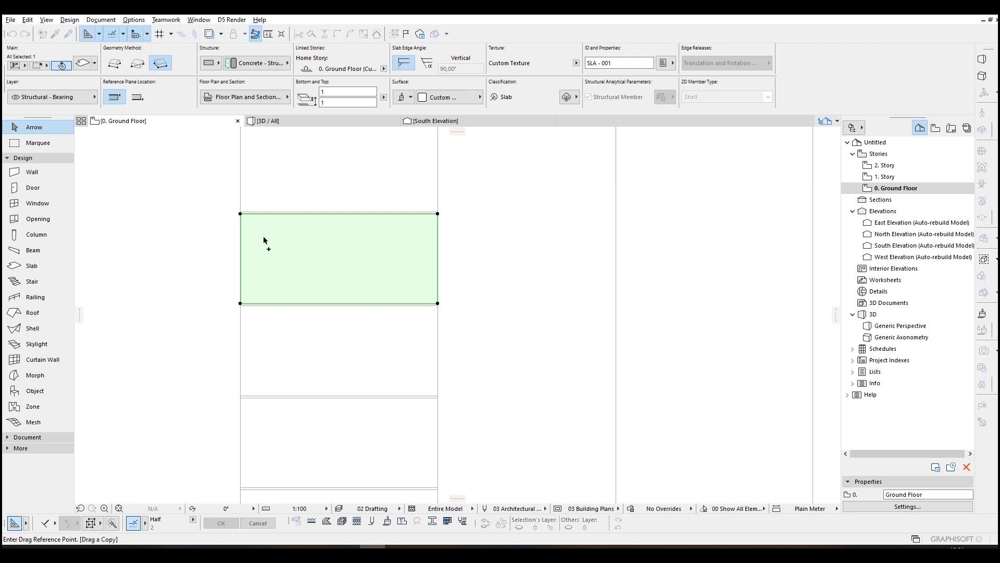
click(238, 213)
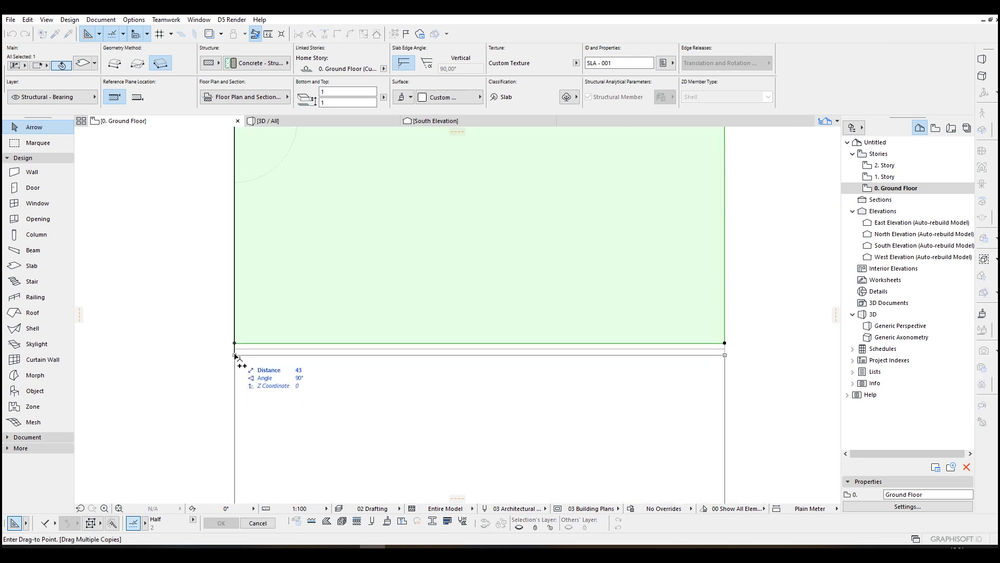
scroll(237, 353, down, 3)
middle_drag(253, 336, 259, 290)
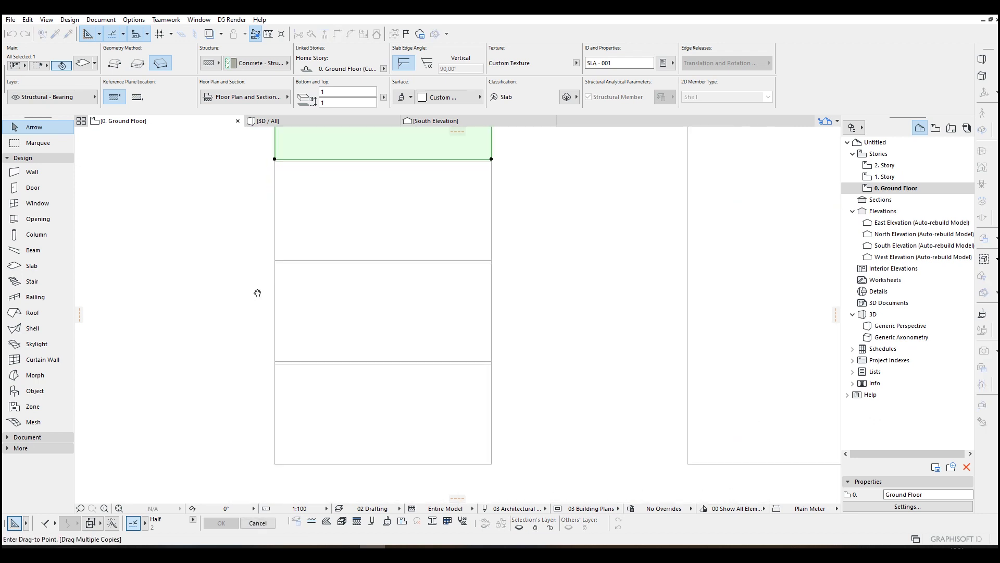
scroll(297, 245, up, 2)
middle_drag(297, 239, 279, 341)
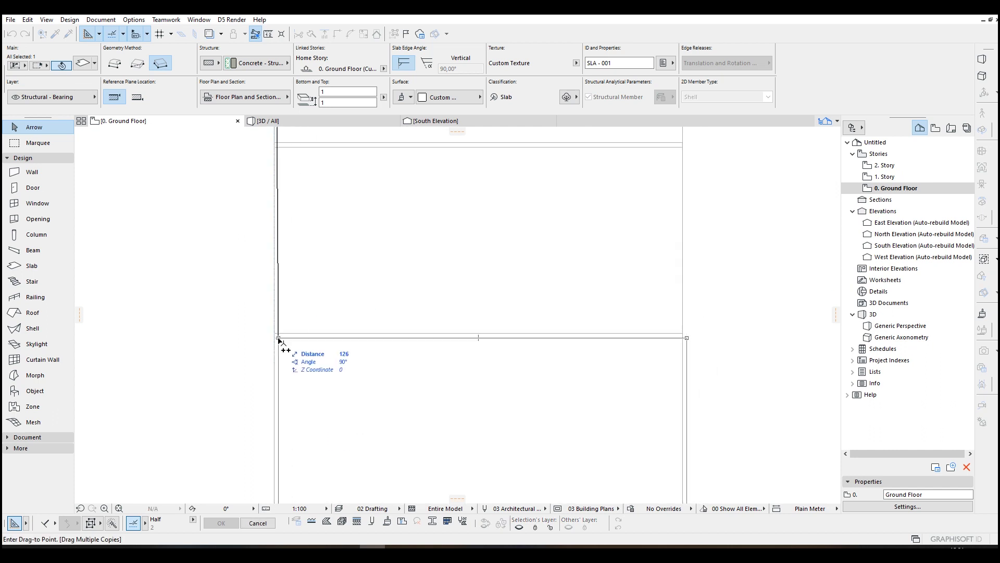
scroll(274, 339, down, 3)
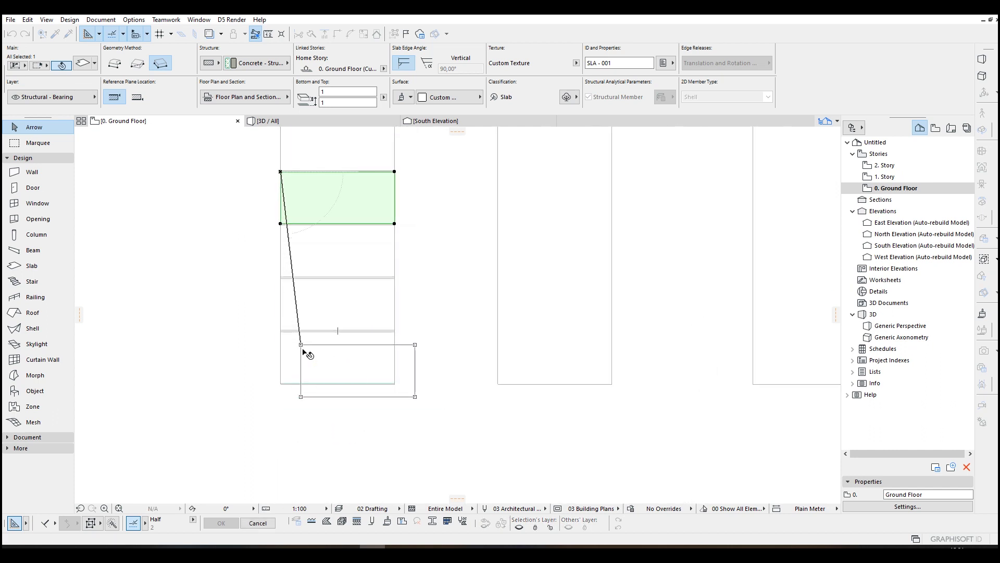
click(309, 351)
key(Escape)
scroll(342, 233, down, 1)
Offset the top panel's edge by the typed distance, then deselect.
click(336, 232)
scroll(336, 223, up, 1)
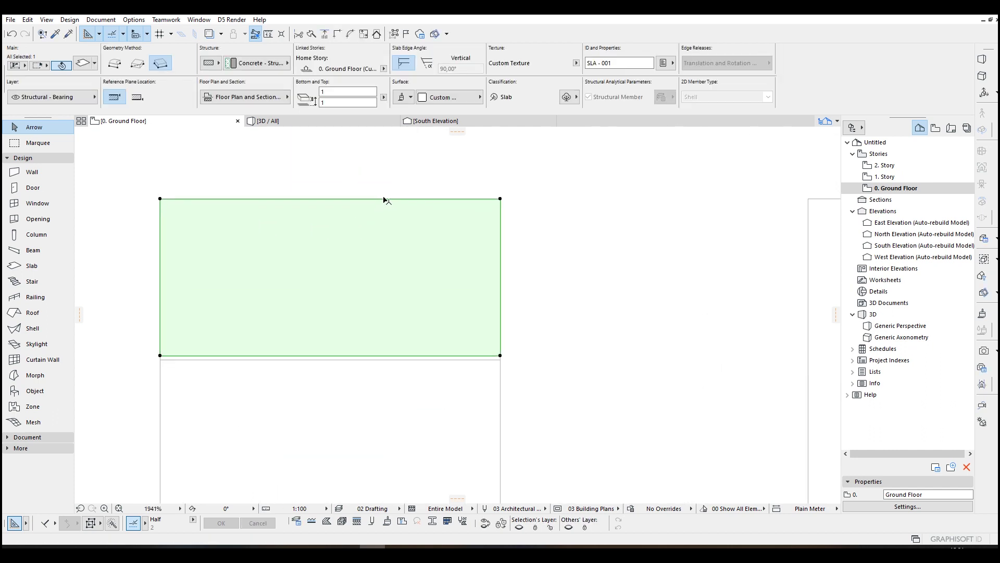
click(383, 200)
scroll(383, 201, up, 5)
click(553, 337)
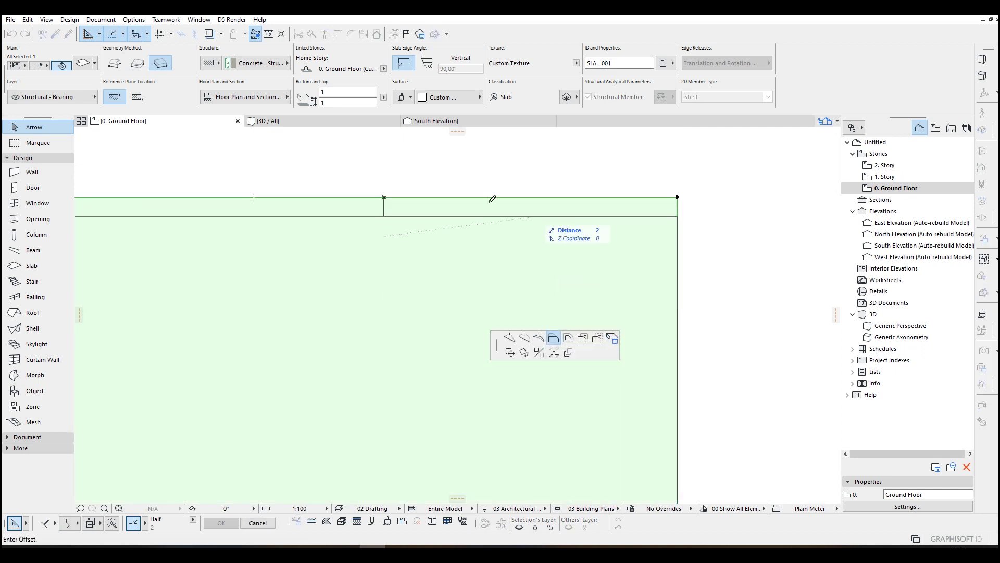
key(Return)
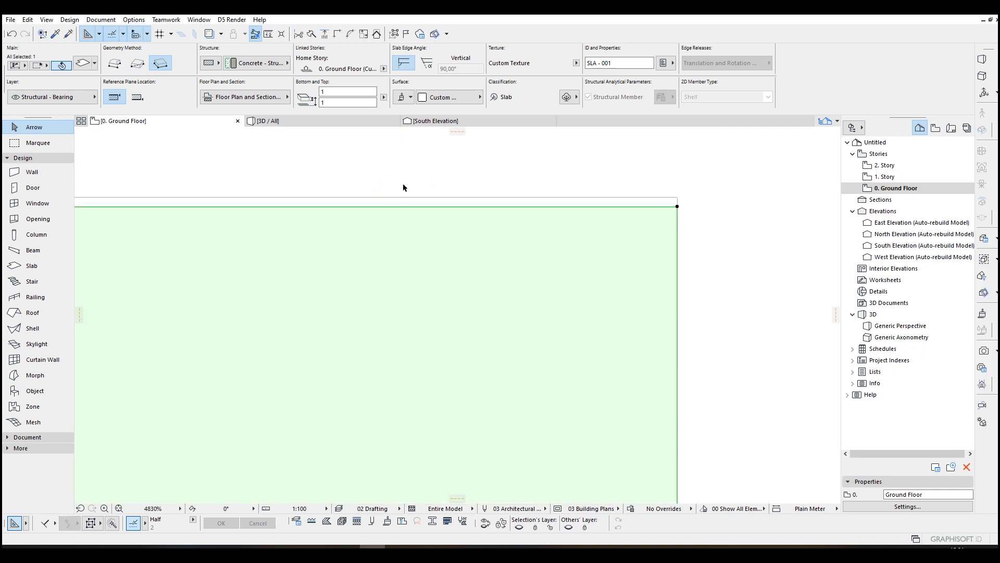
scroll(404, 185, down, 3)
scroll(492, 228, down, 2)
click(477, 233)
scroll(473, 234, down, 1)
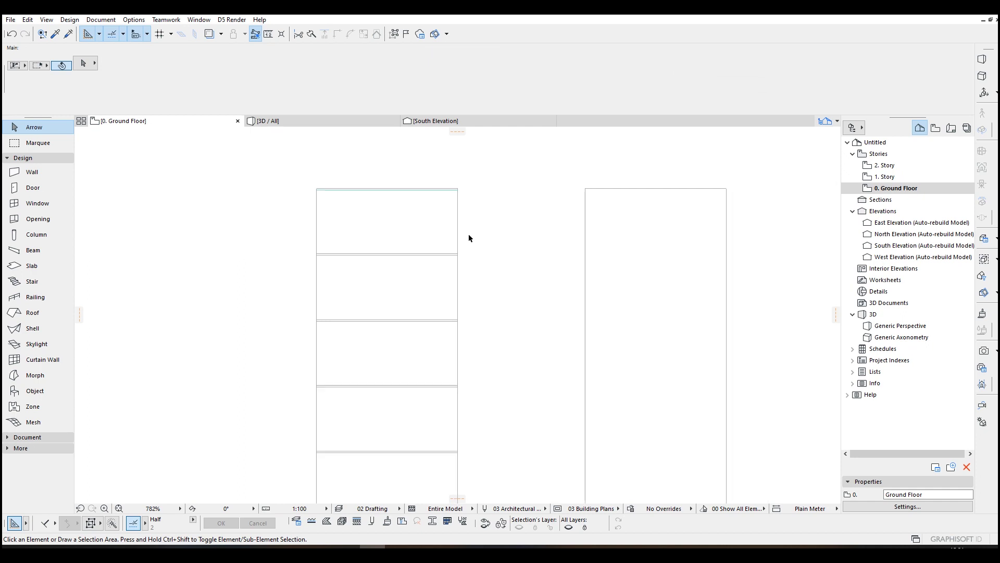
scroll(463, 240, down, 1)
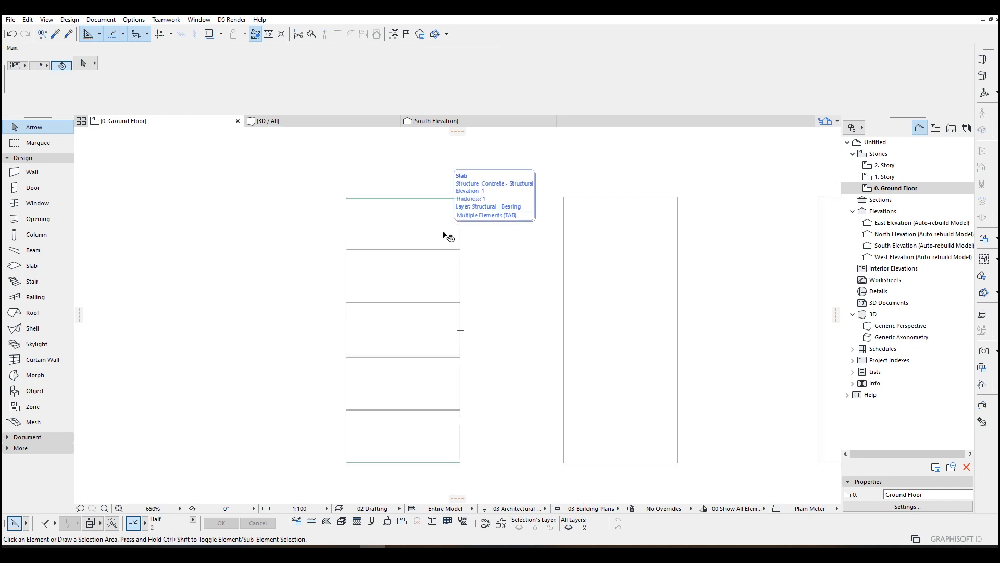
In the 3D view, select the left leaf's slab panels.
key(F3)
shift+middle_drag(439, 233, 424, 297)
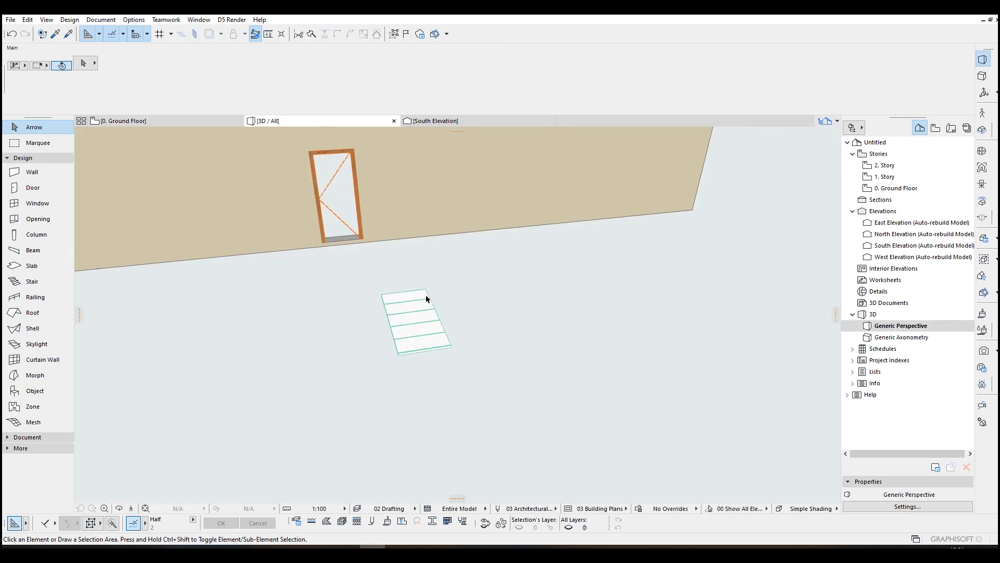
shift+middle_drag(521, 310, 509, 331)
scroll(446, 336, up, 5)
mouse_move(447, 335)
shift+middle_down()
mouse_move(591, 277)
mouse_move(461, 341)
shift+middle_up()
click(461, 342)
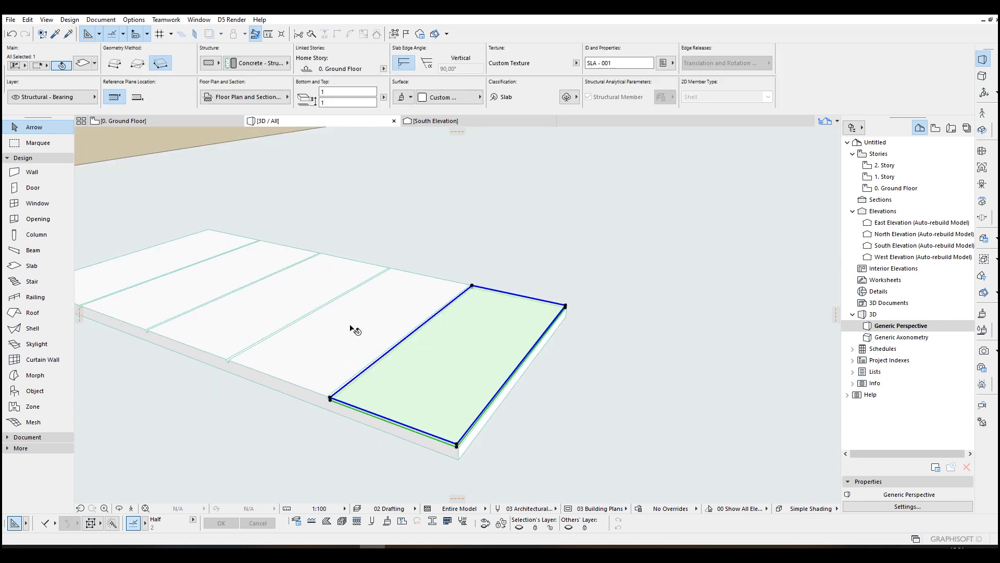
shift+click(350, 329)
shift+click(271, 297)
shift+click(185, 259)
Drag the selected panels down to a bottom of -4, then return to the Ground Floor plan.
shift+middle_drag(420, 360, 411, 317)
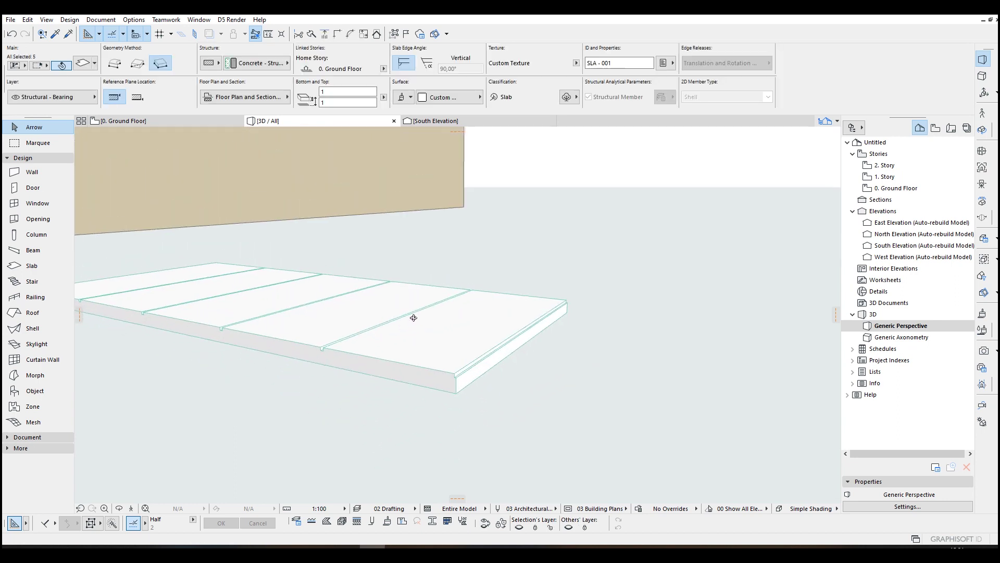
scroll(440, 339, up, 3)
scroll(460, 338, up, 2)
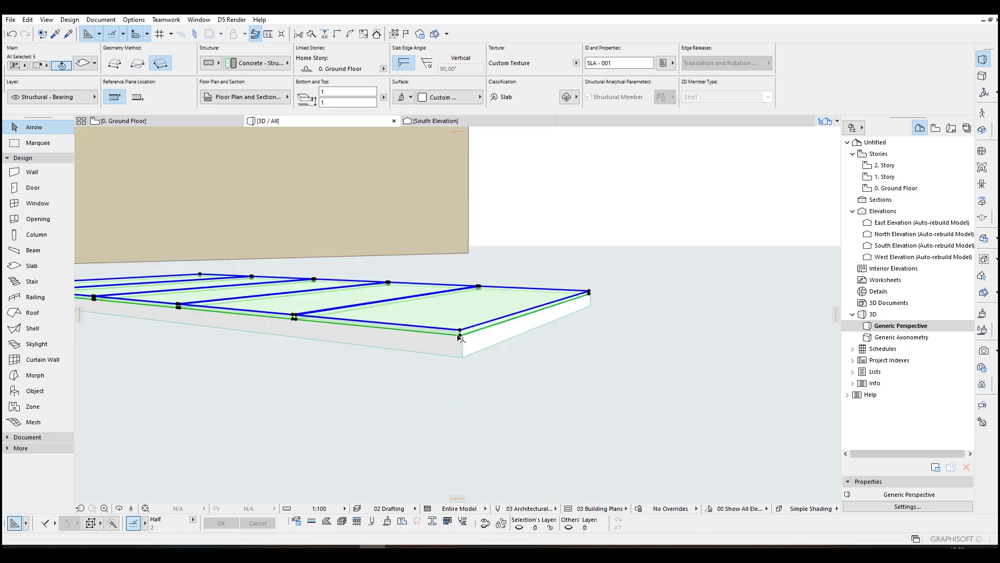
drag(459, 336, 461, 335)
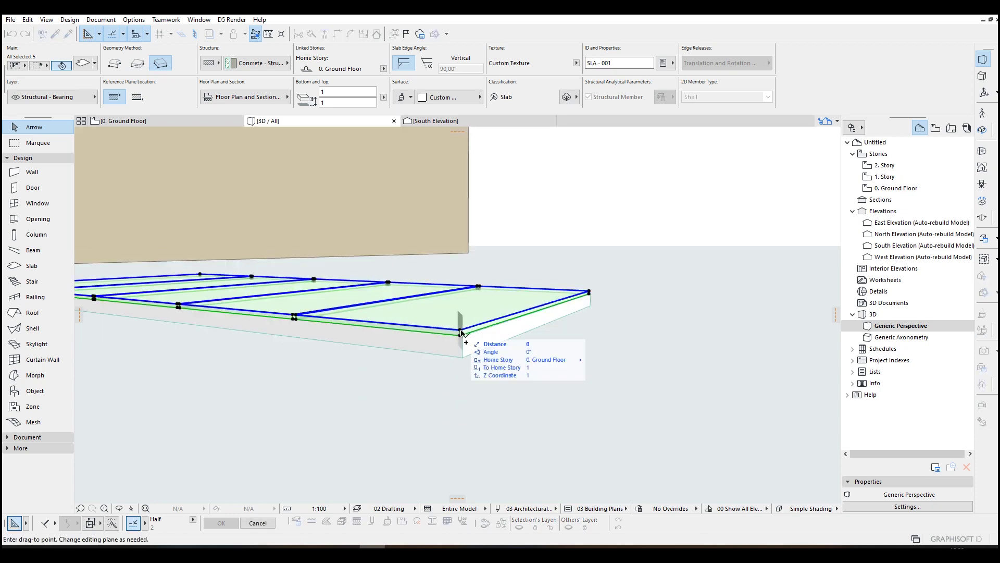
click(463, 359)
mouse_move(454, 335)
shift+middle_down()
mouse_move(316, 328)
mouse_move(474, 342)
mouse_move(161, 322)
mouse_move(161, 314)
mouse_move(500, 335)
mouse_move(229, 312)
mouse_move(496, 359)
mouse_move(524, 326)
shift+middle_up()
key(F2)
middle_drag(512, 245, 374, 236)
Draw a diagonal line from the middle panel's top-left to bottom-right corner.
mouse_move(444, 261)
middle_down()
mouse_move(434, 276)
mouse_move(453, 256)
middle_up()
key(l)
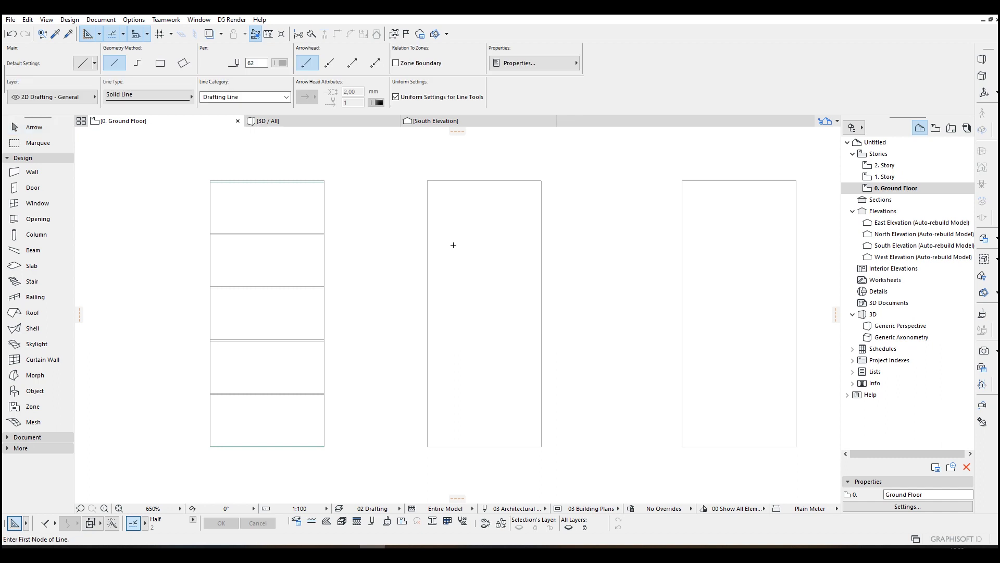
click(428, 180)
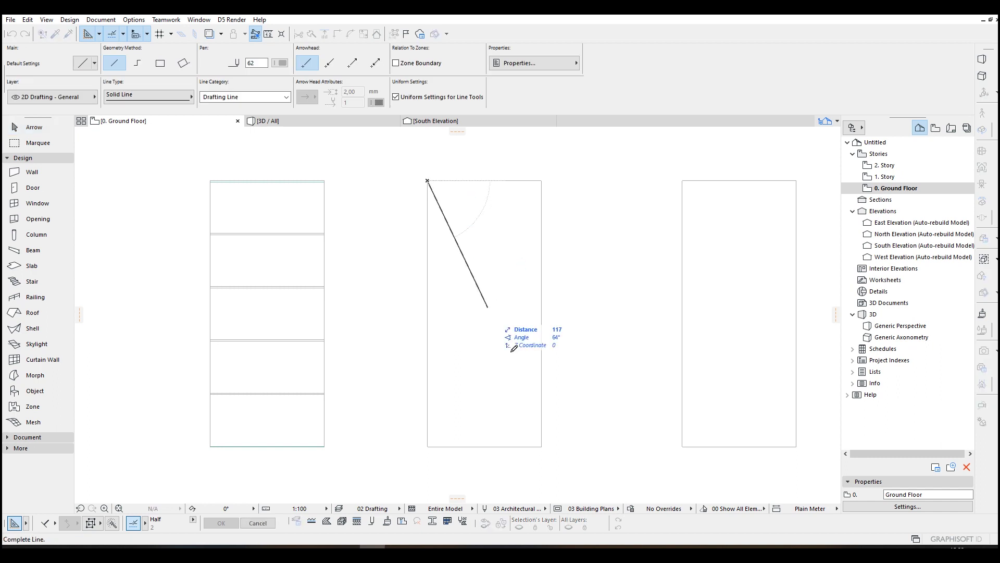
click(541, 446)
click(542, 446)
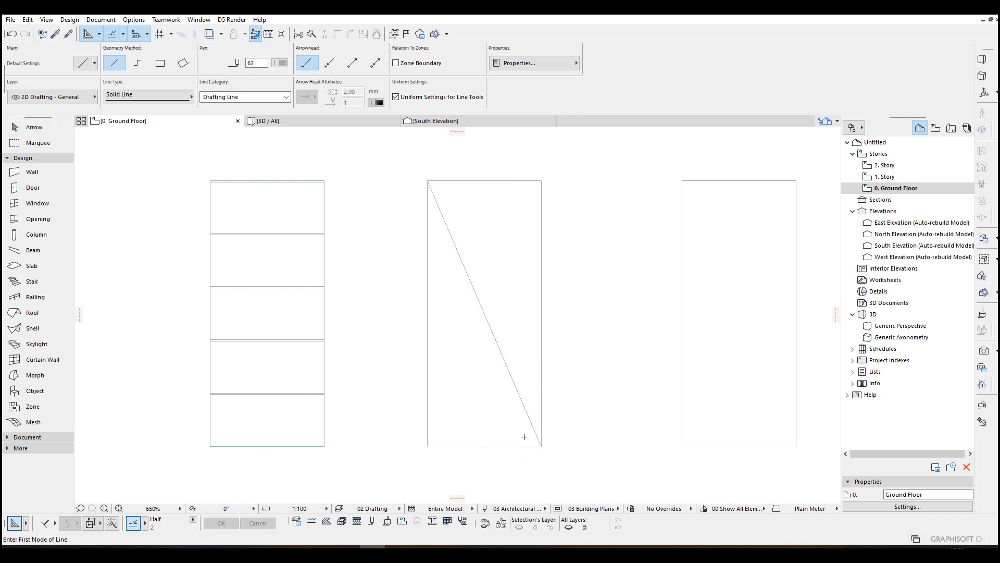
key(shift)
Add branch lines from the diagonal to the left edge, top-right corner and right edge.
click(427, 446)
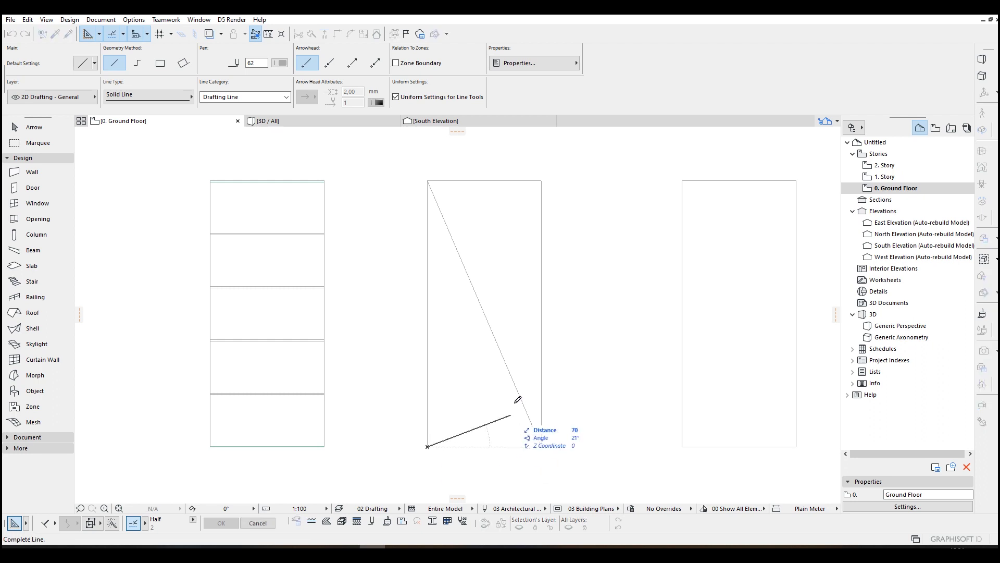
click(509, 369)
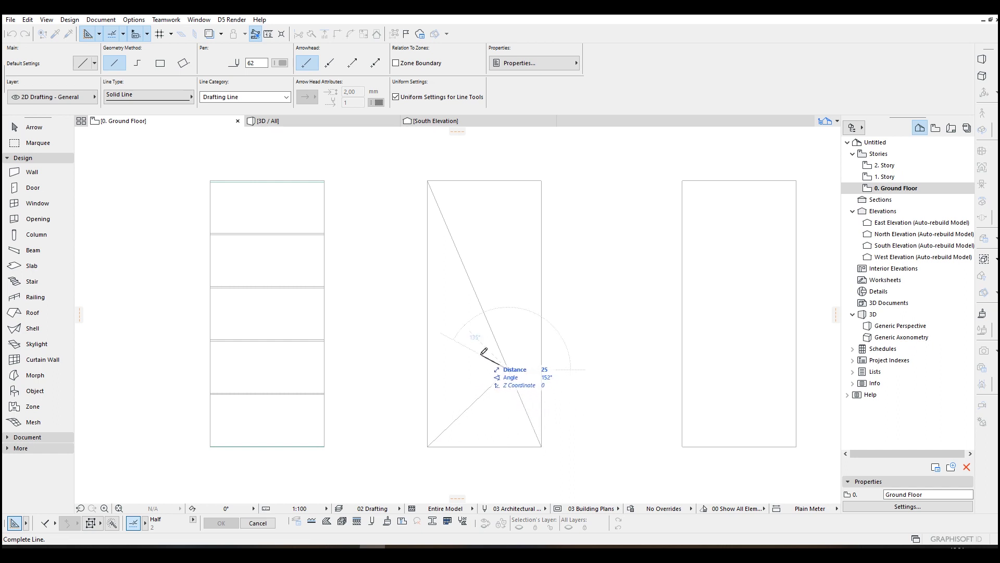
click(429, 319)
click(429, 318)
key(Escape)
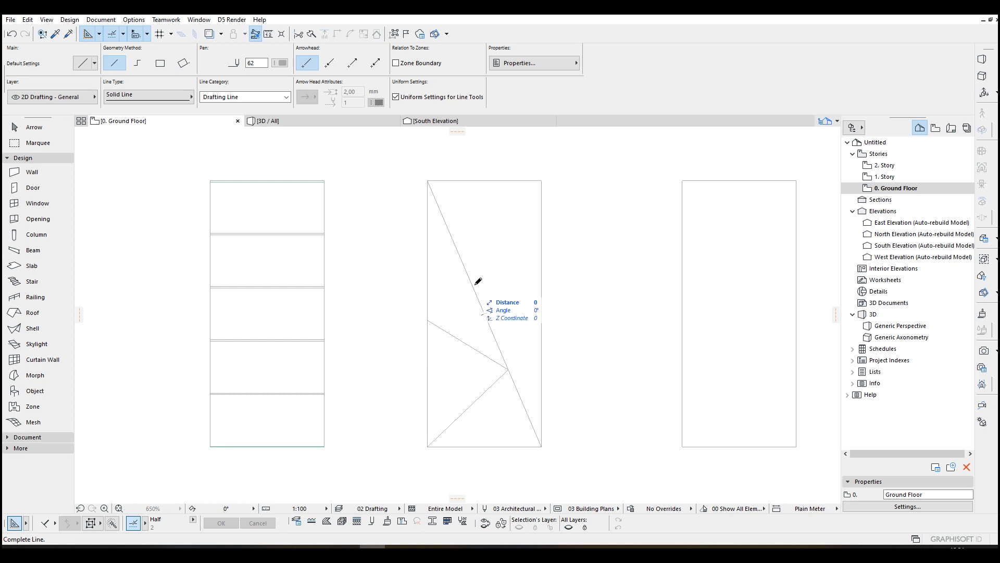
click(541, 181)
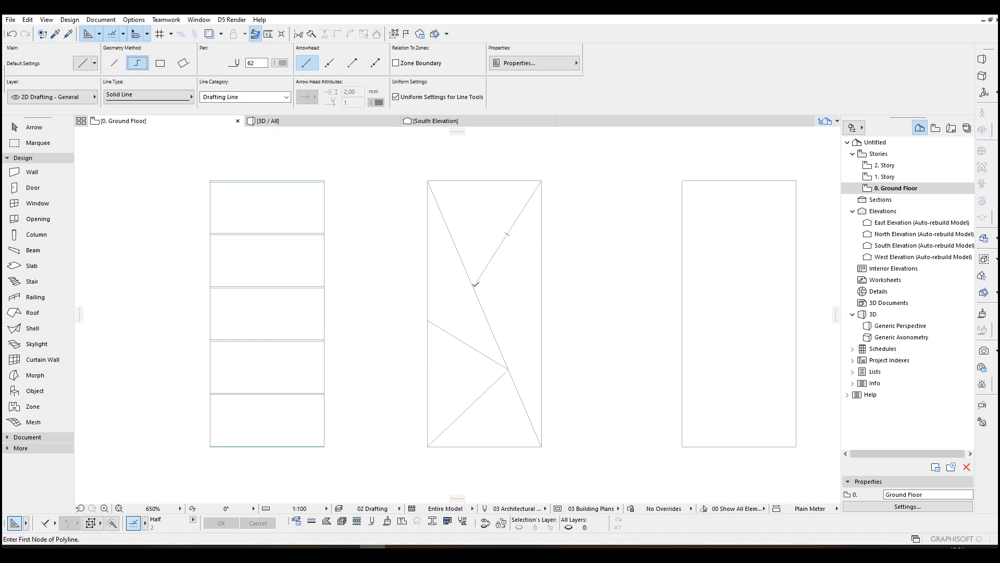
click(473, 287)
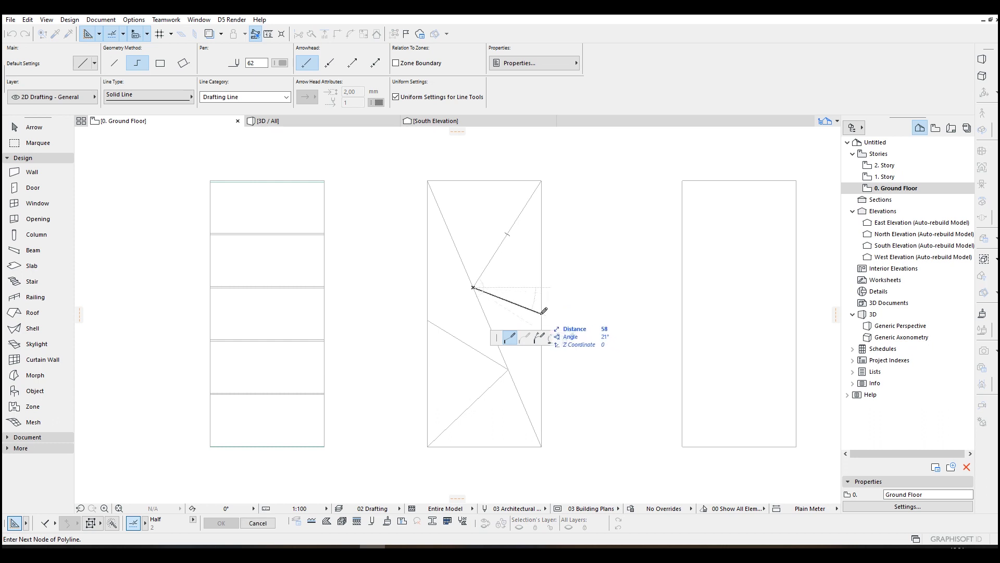
double_click(543, 312)
key(Escape)
scroll(573, 293, down, 2)
scroll(505, 299, up, 2)
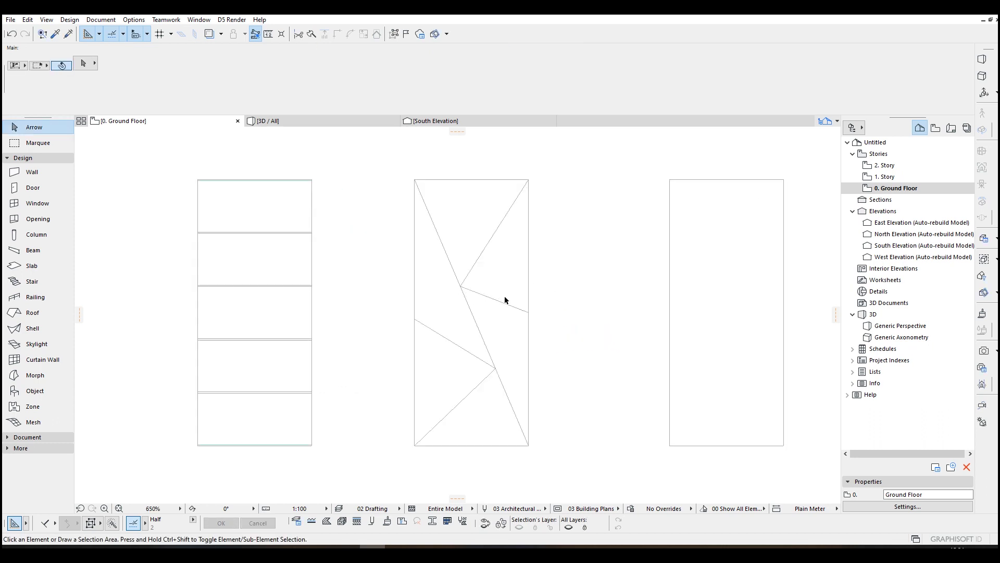
middle_drag(434, 297, 335, 263)
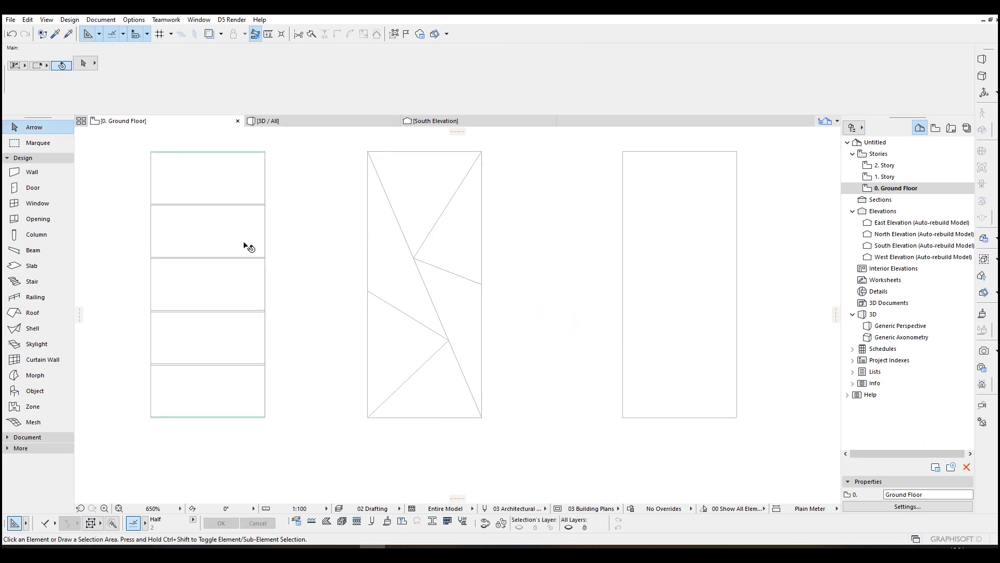
Set up the Wall tool with a composite structure and a centred reference line.
click(32, 173)
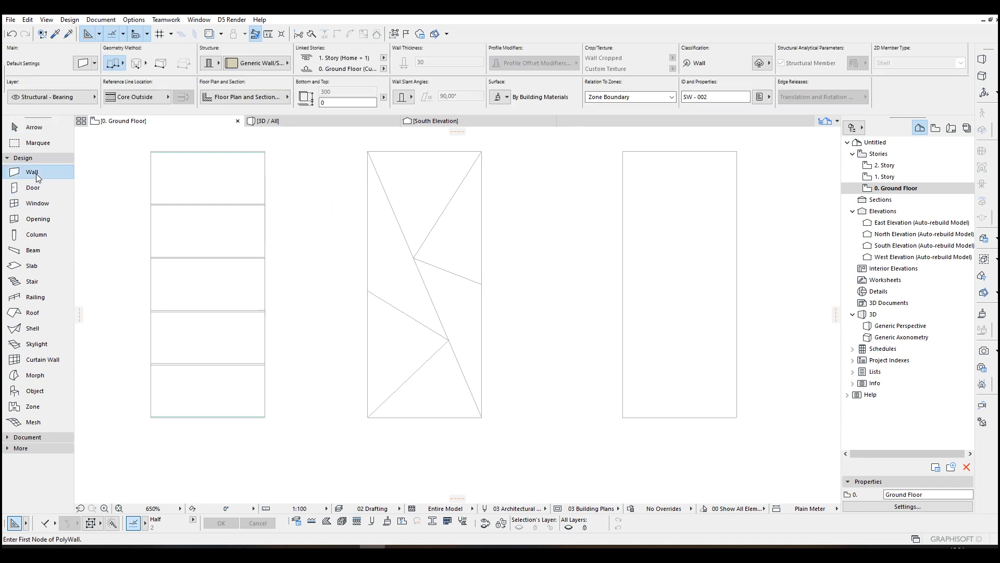
click(231, 62)
scroll(395, 258, up, 3)
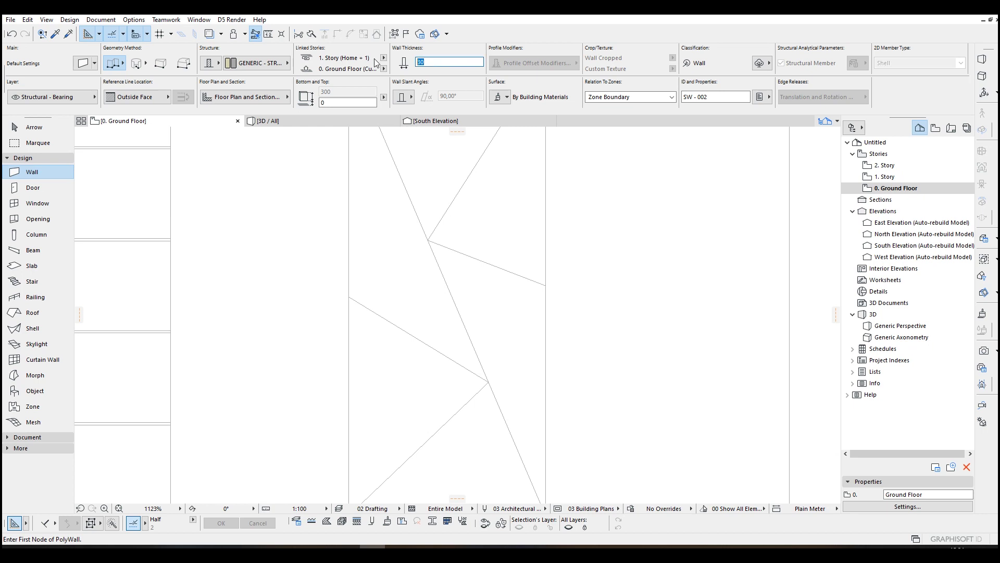
scroll(469, 215, down, 3)
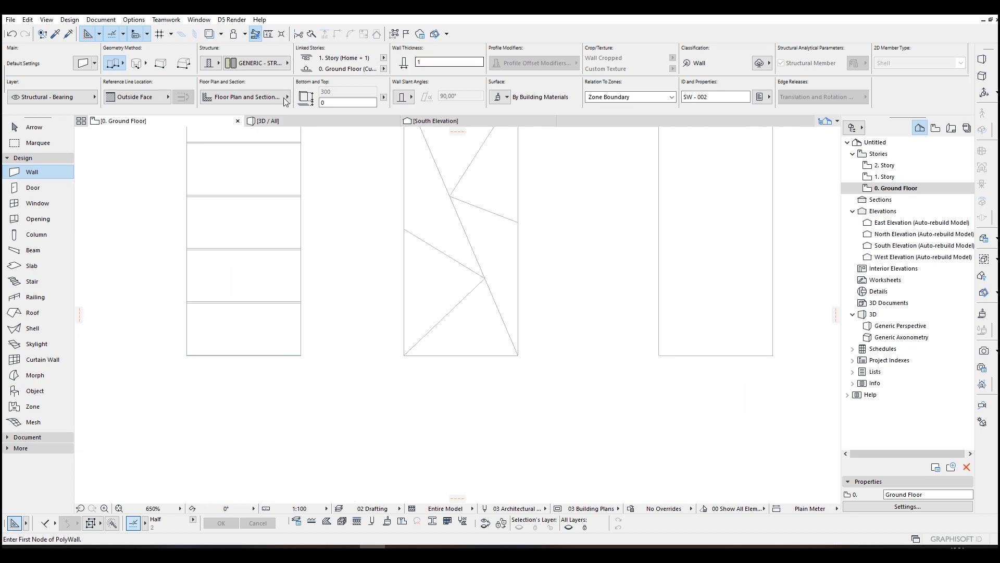
click(145, 96)
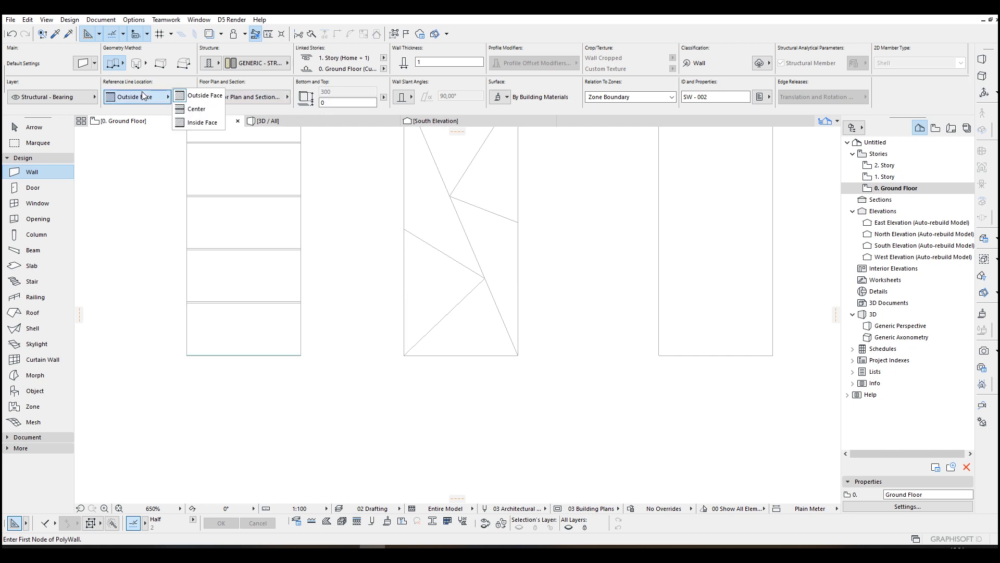
click(193, 110)
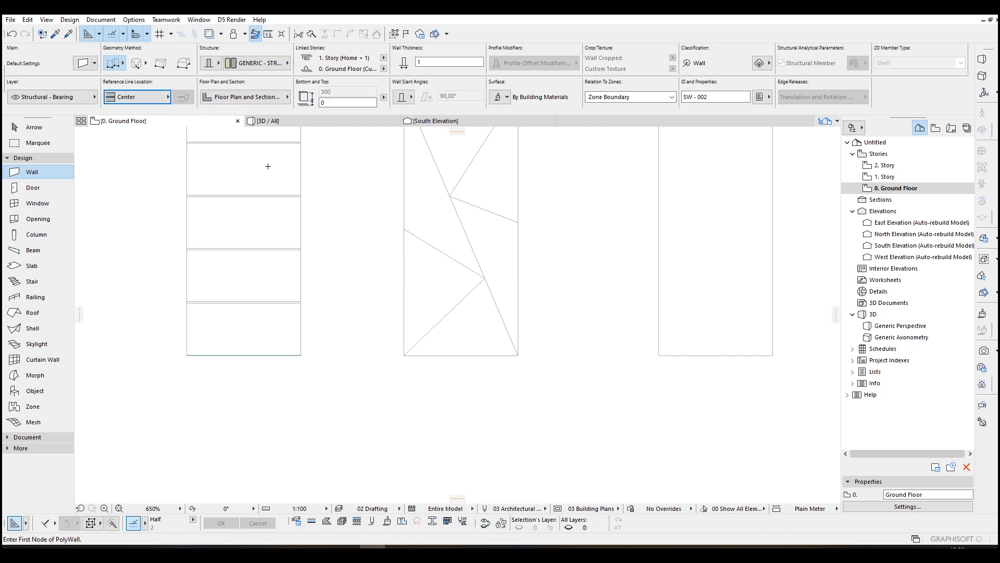
scroll(542, 397, up, 5)
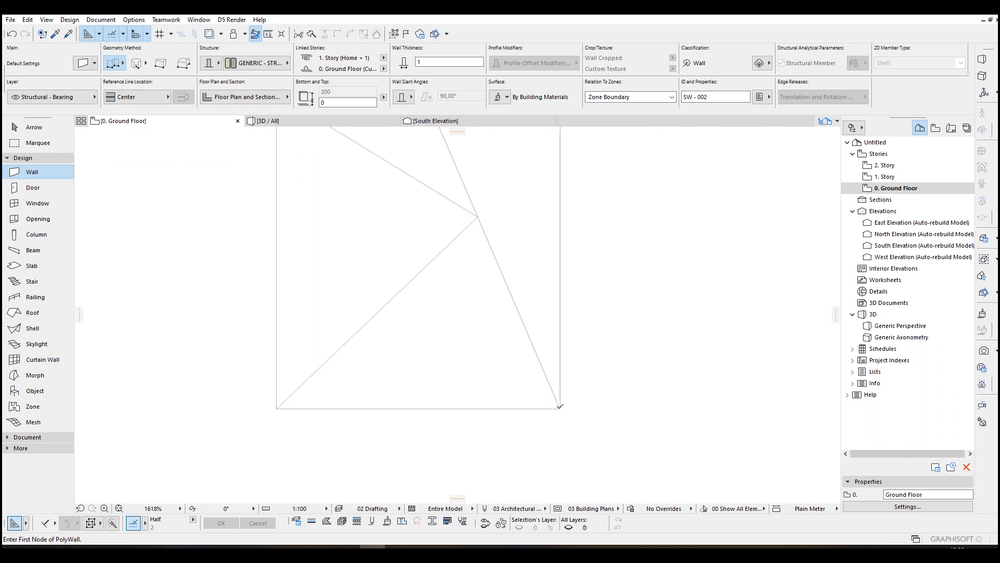
Trace walls along the long diagonal and the three branching lines.
click(559, 406)
scroll(480, 218, up, 5)
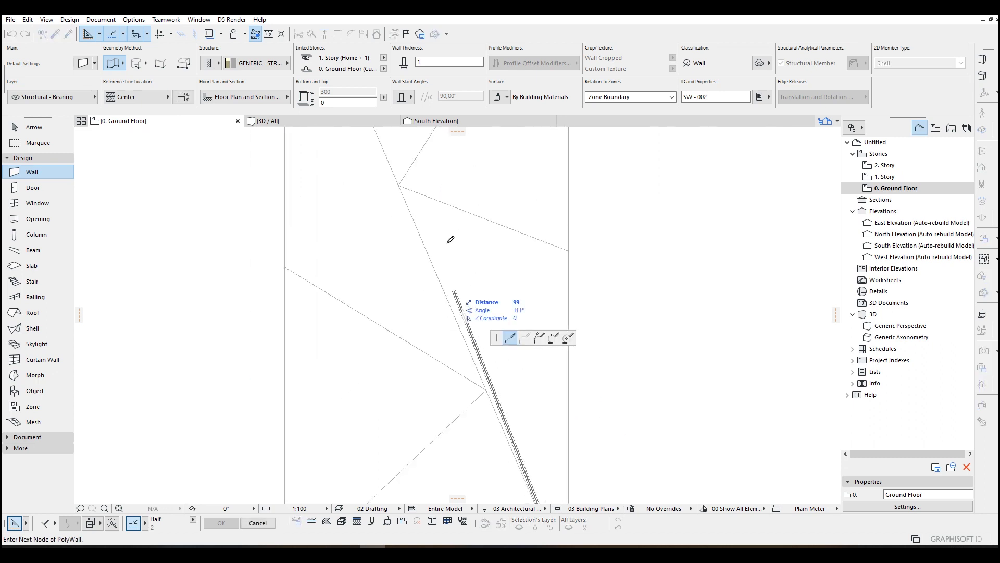
double_click(300, 231)
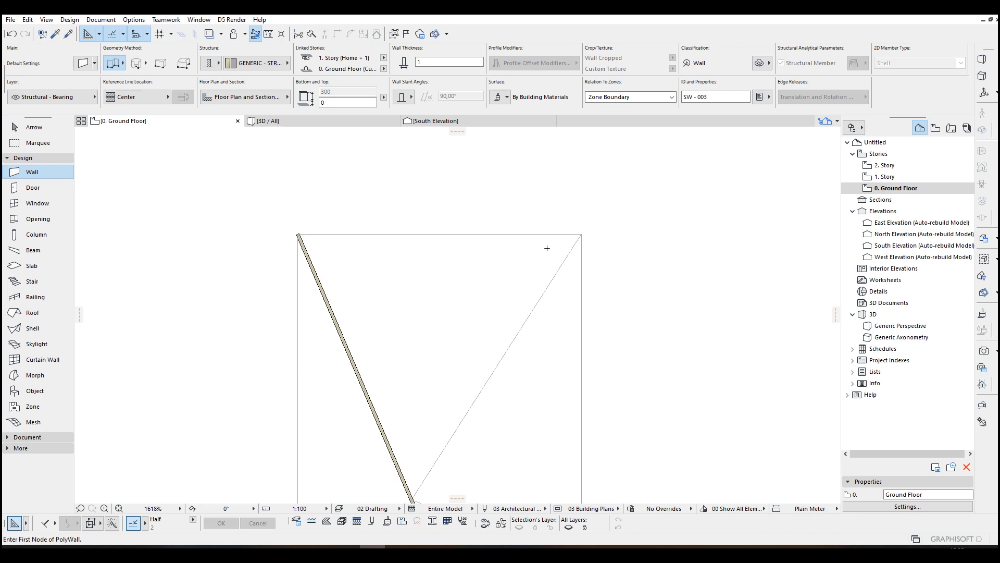
click(580, 232)
scroll(469, 279, down, 2)
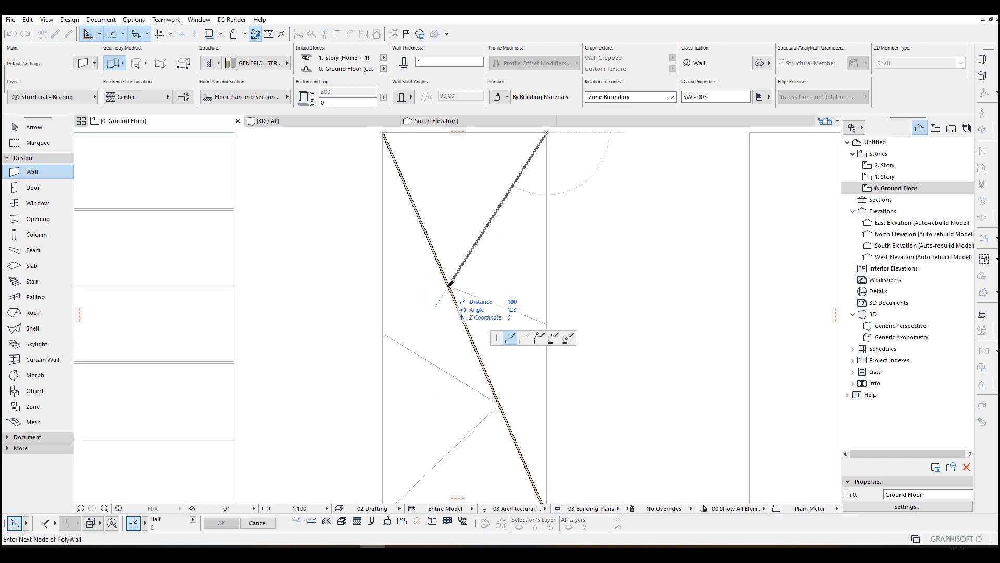
double_click(545, 324)
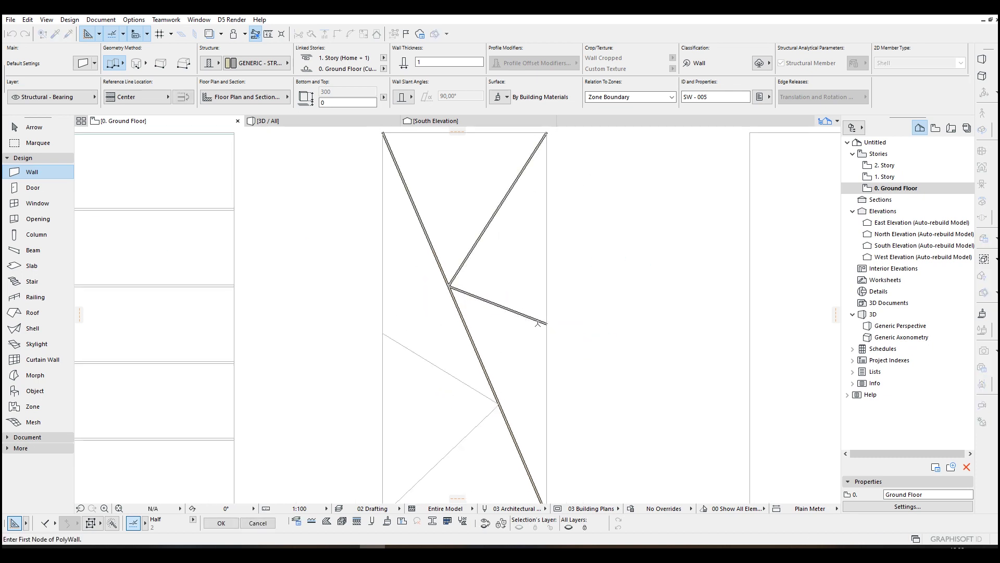
middle_drag(510, 376, 489, 281)
click(478, 311)
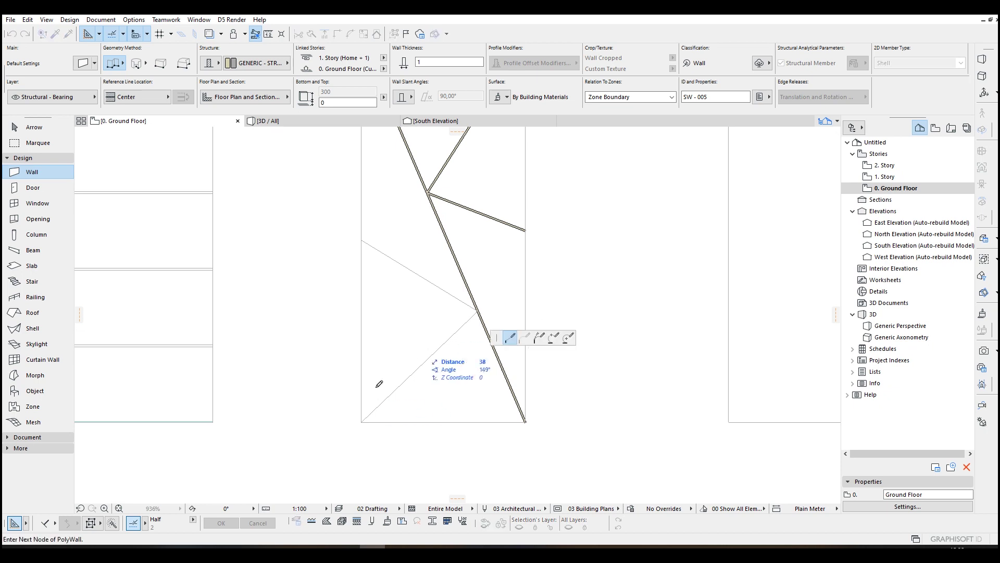
double_click(362, 420)
click(478, 311)
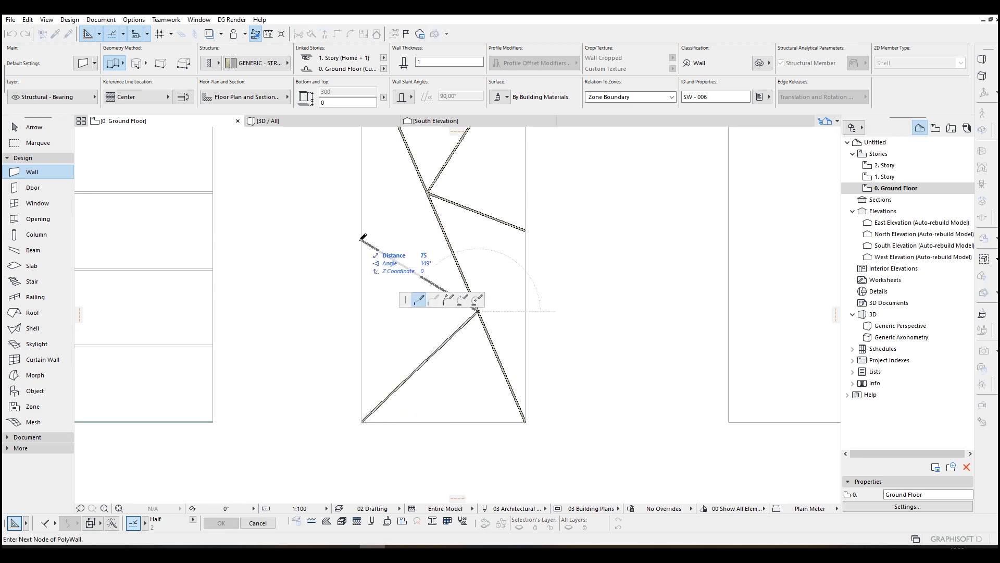
double_click(362, 241)
click(57, 147)
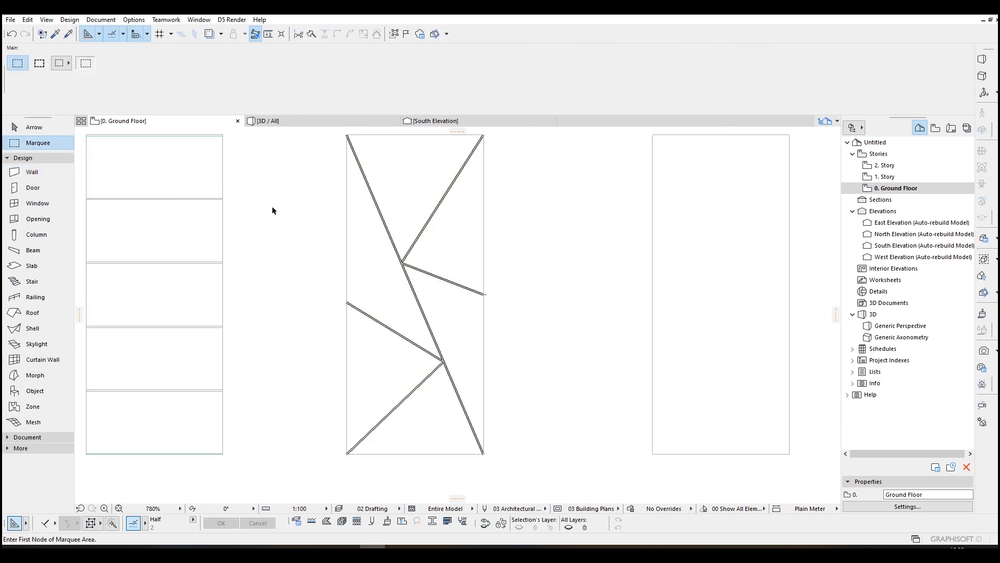
scroll(312, 199, down, 2)
click(306, 162)
click(459, 426)
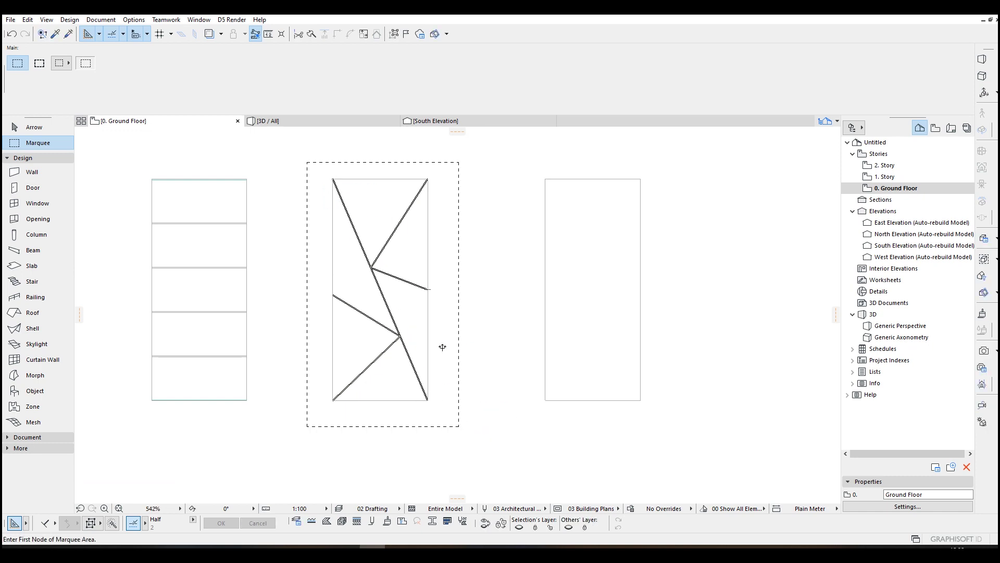
key(ctrl+a)
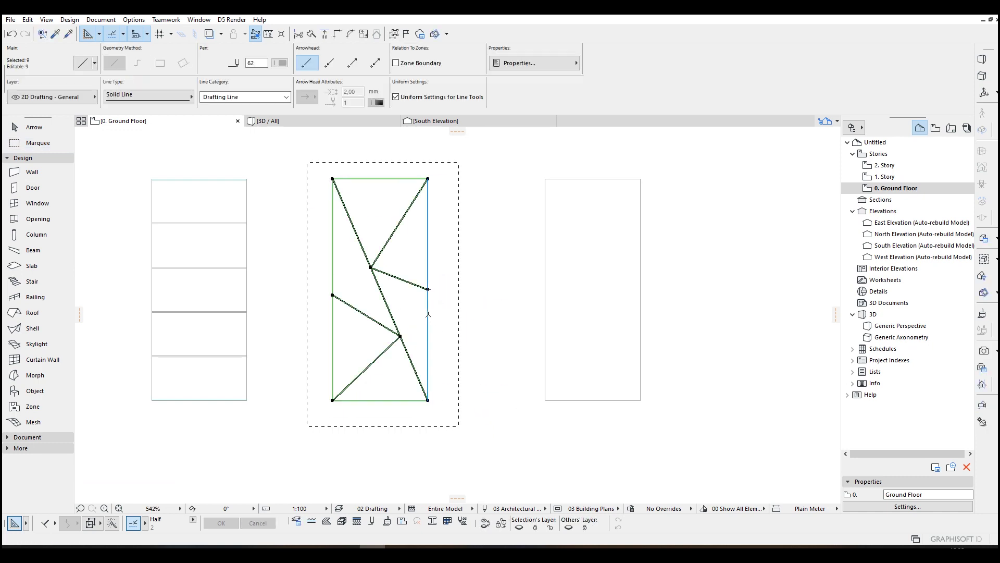
scroll(428, 316, up, 1)
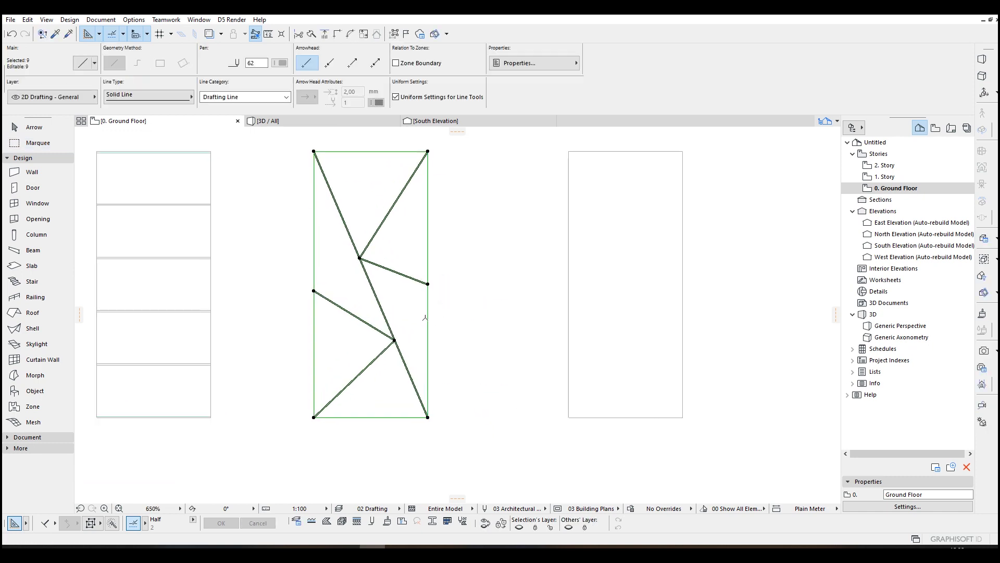
shift+click(314, 253)
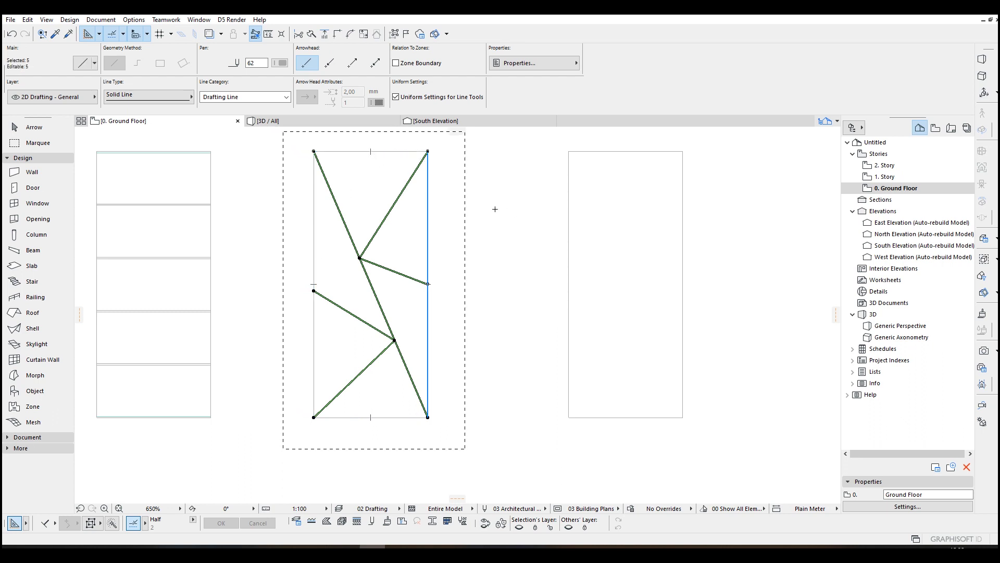
middle_drag(494, 208, 510, 214)
key(Escape)
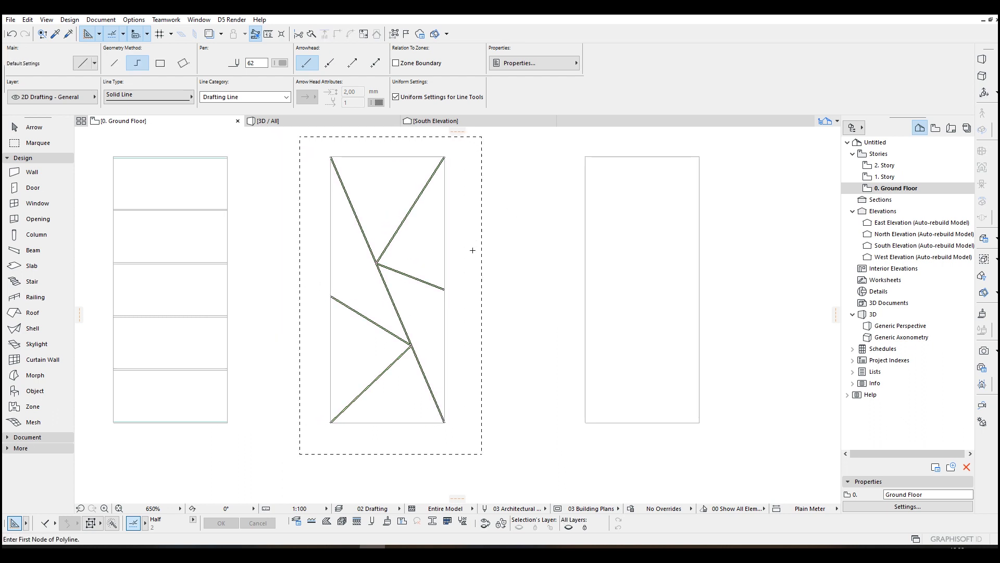
key(Escape)
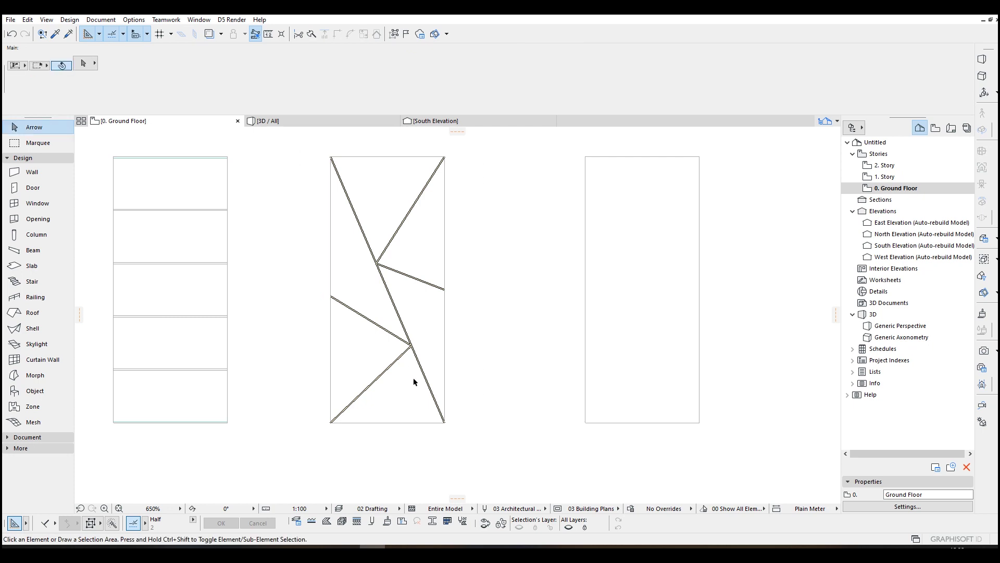
Explode the five selected diagonal walls into the current view.
click(417, 389)
click(357, 187)
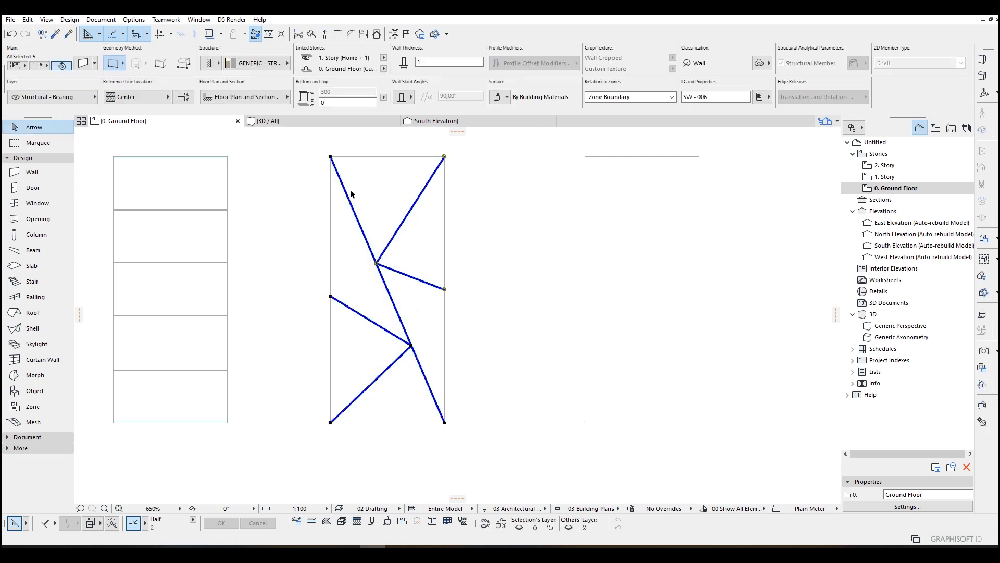
scroll(385, 279, up, 1)
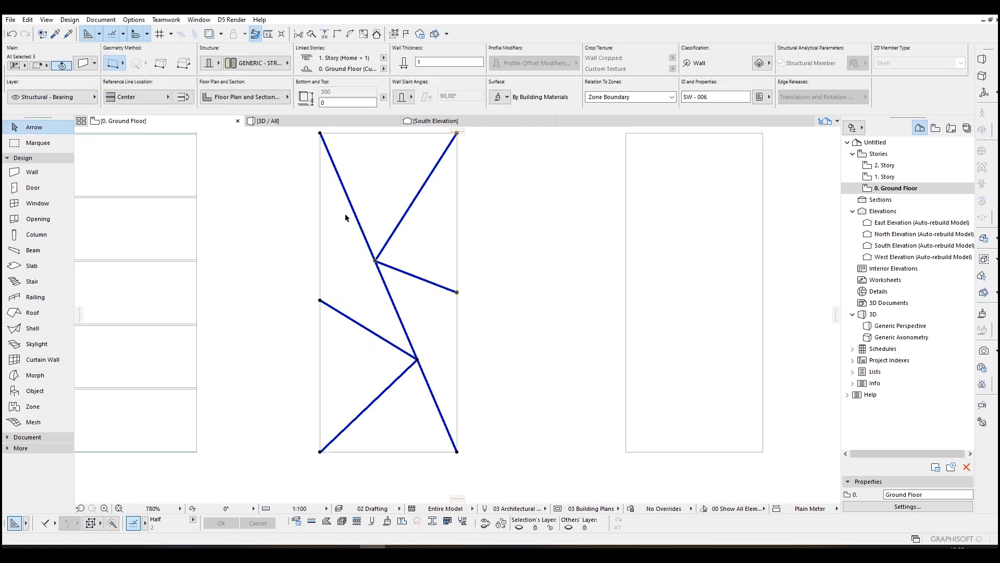
right_click(371, 224)
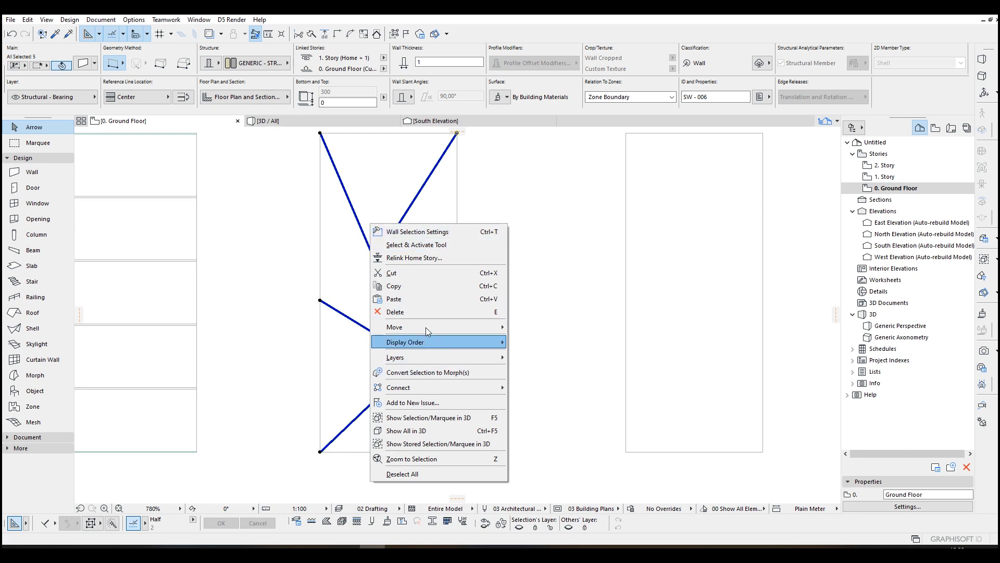
mouse_move(399, 388)
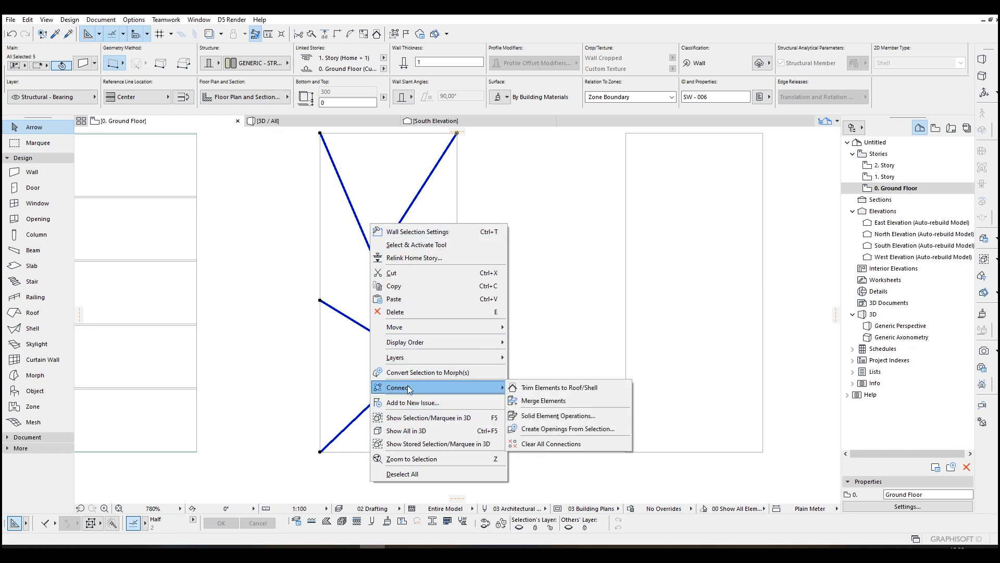
key(Escape)
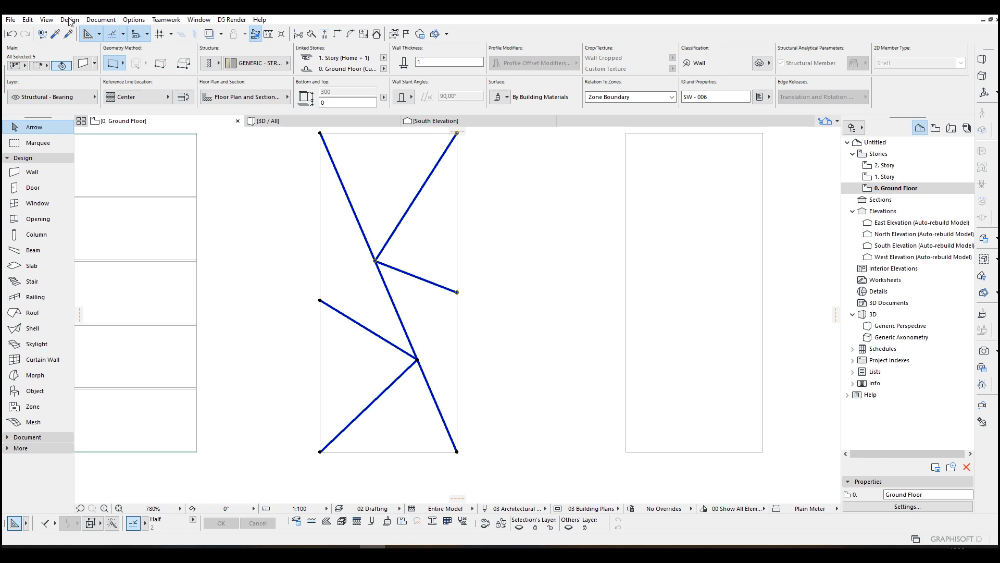
click(27, 20)
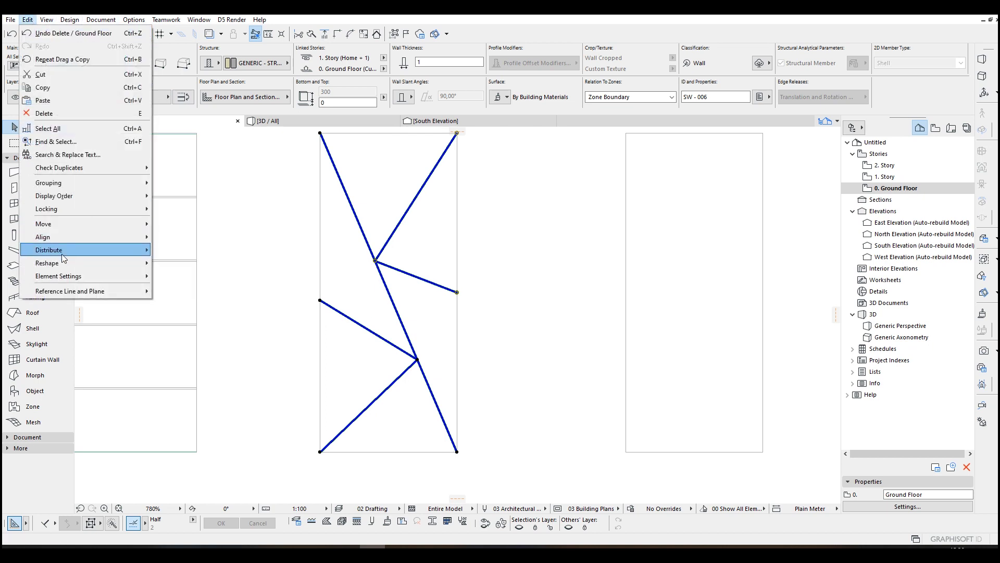
mouse_move(47, 262)
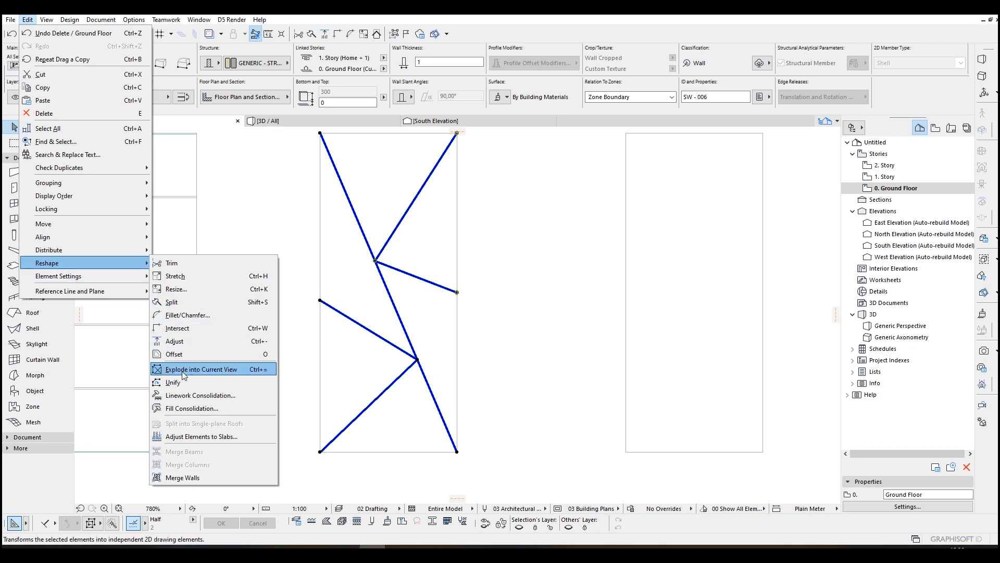
click(178, 371)
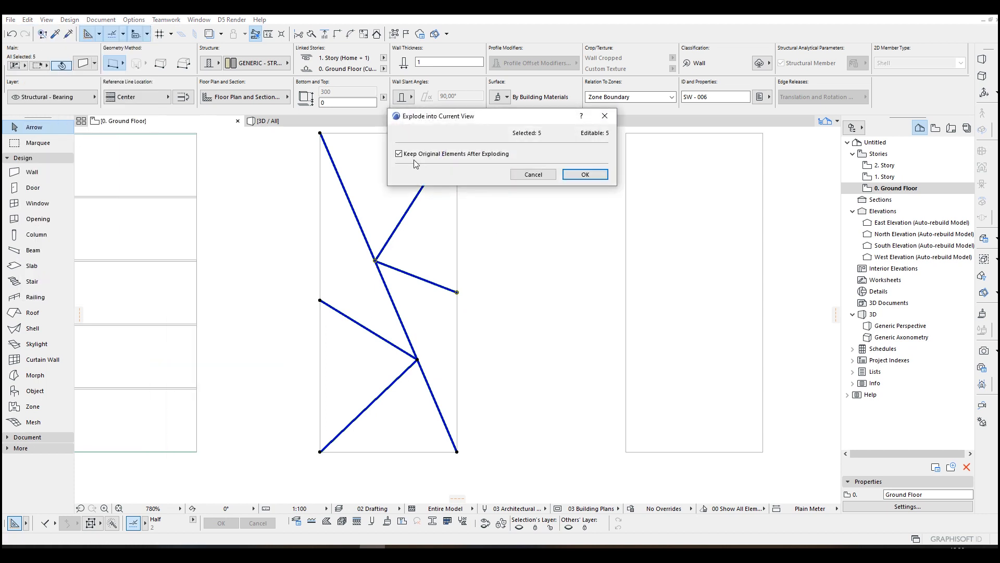
click(587, 175)
Check the resulting diagonal line and the two walls that remain, then deselect.
click(370, 254)
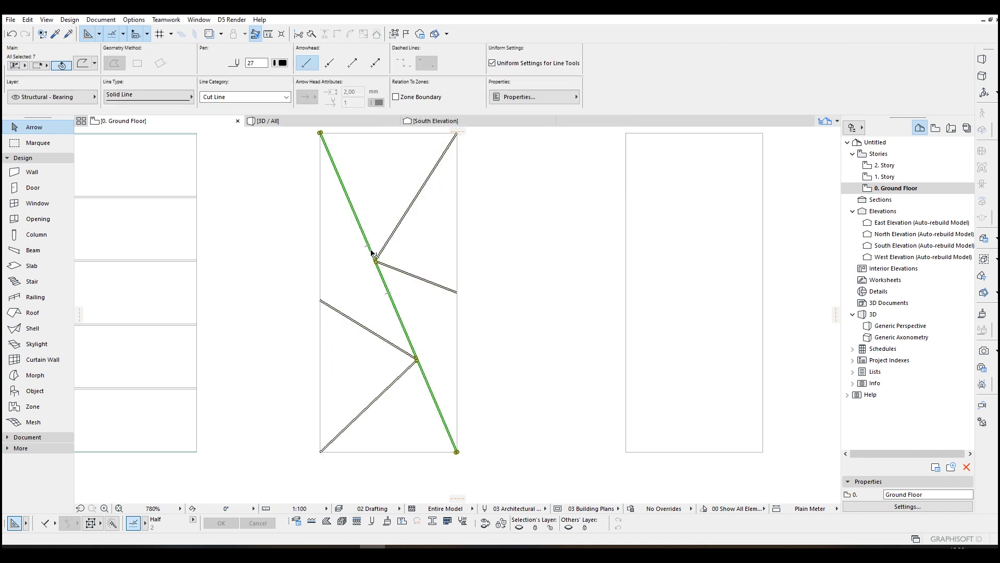
click(386, 249)
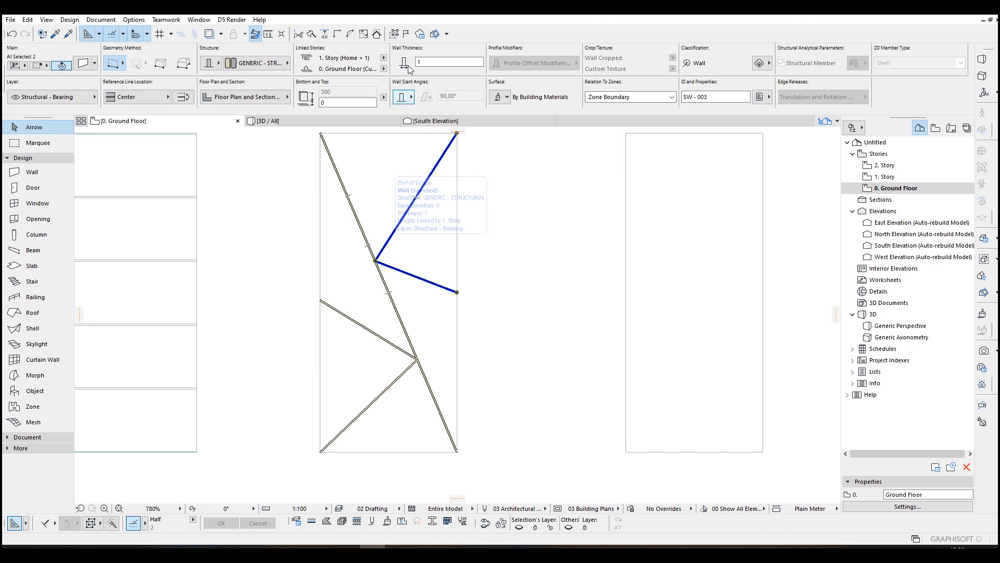
scroll(386, 204, up, 3)
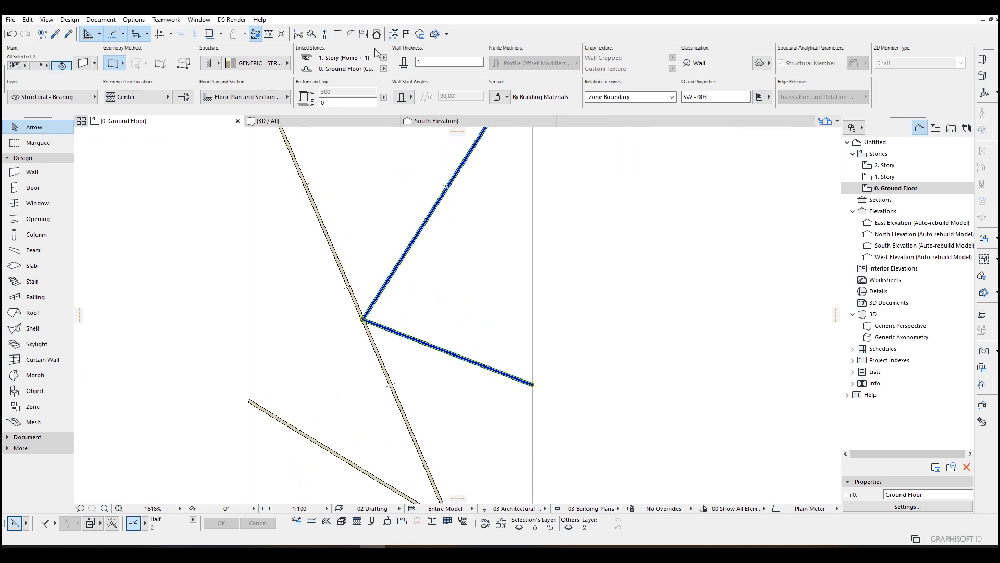
scroll(375, 242, down, 3)
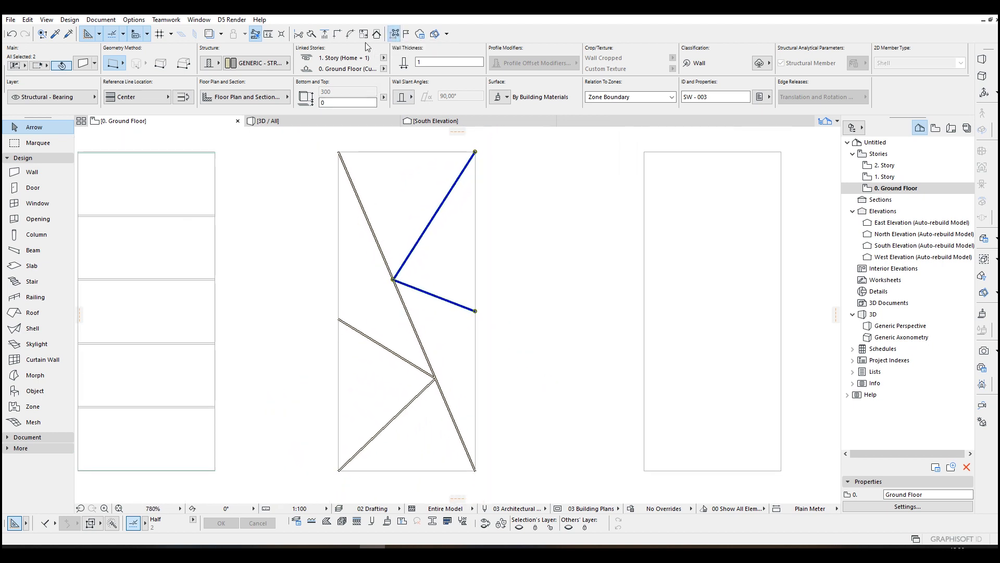
click(395, 33)
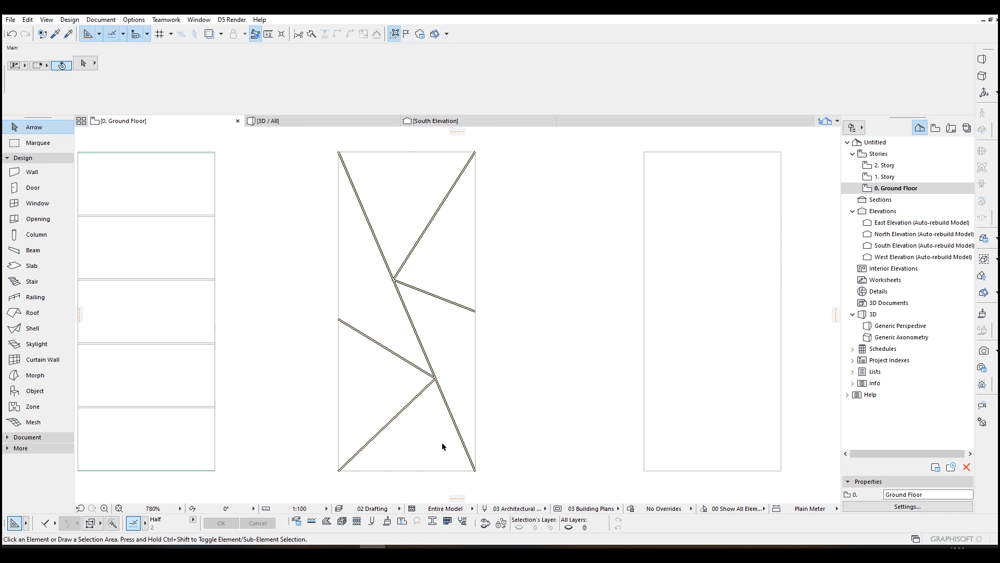
Select all 13 middle-panel elements and explode them into the current view.
drag(443, 446, 358, 200)
click(29, 18)
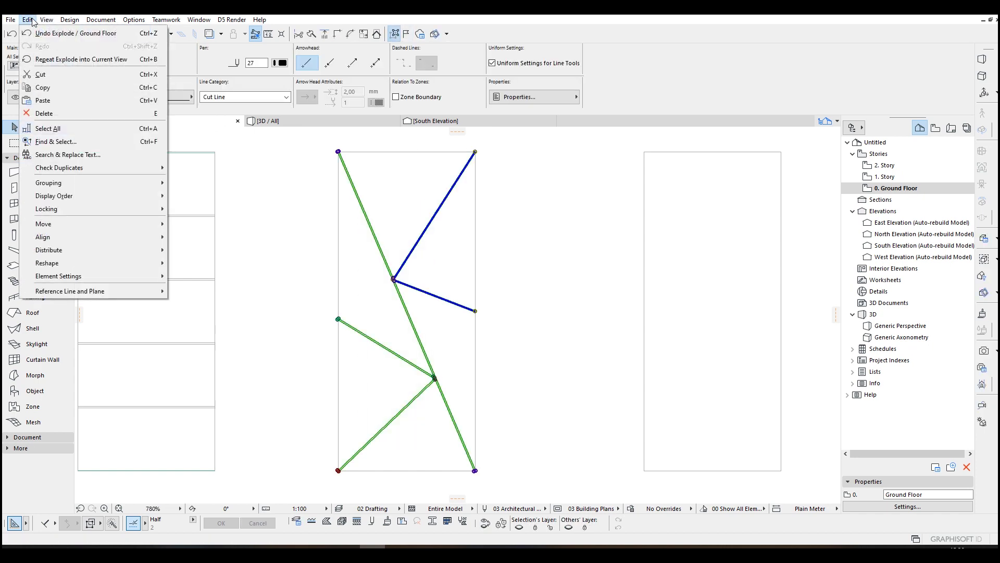
mouse_move(47, 263)
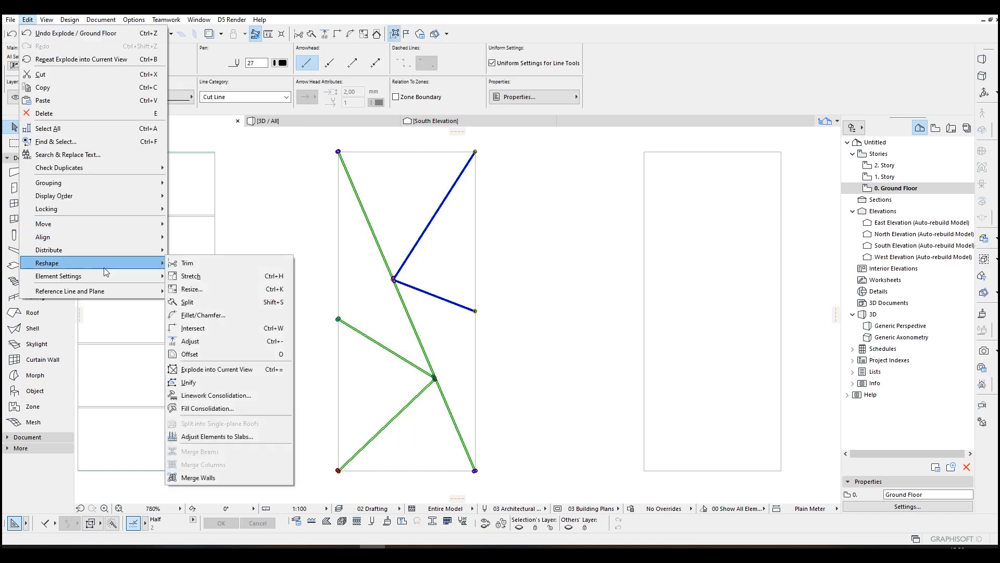
click(191, 369)
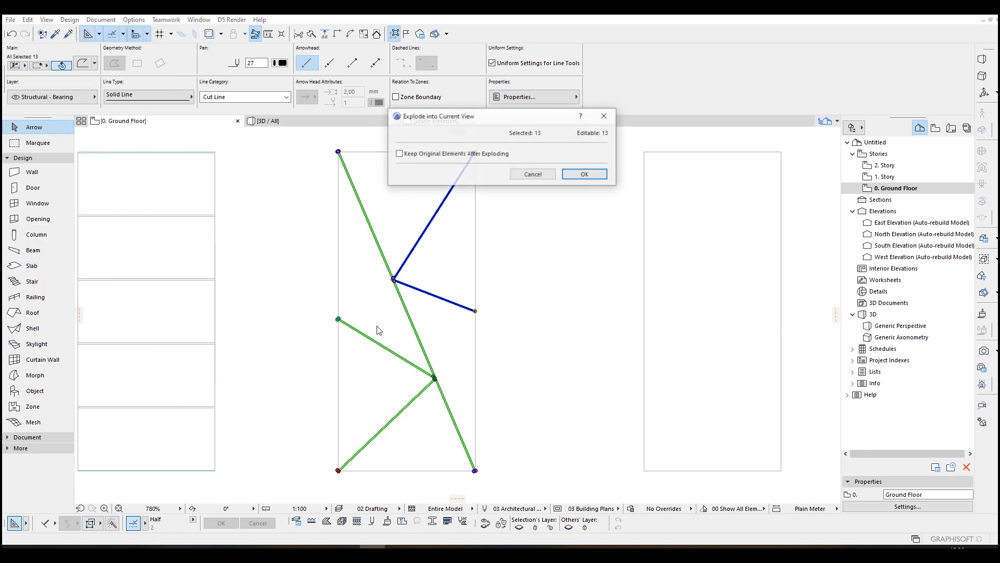
click(584, 174)
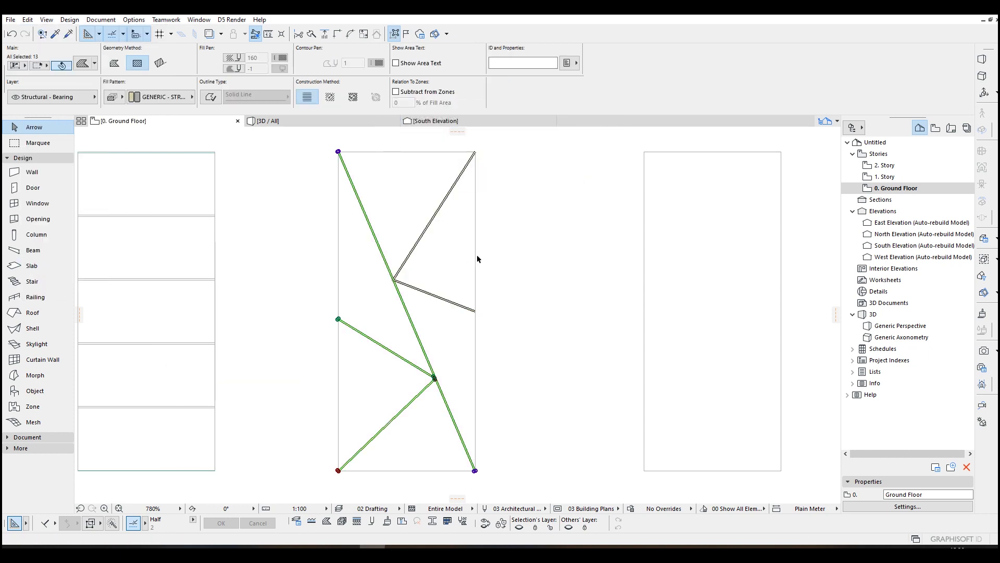
click(37, 144)
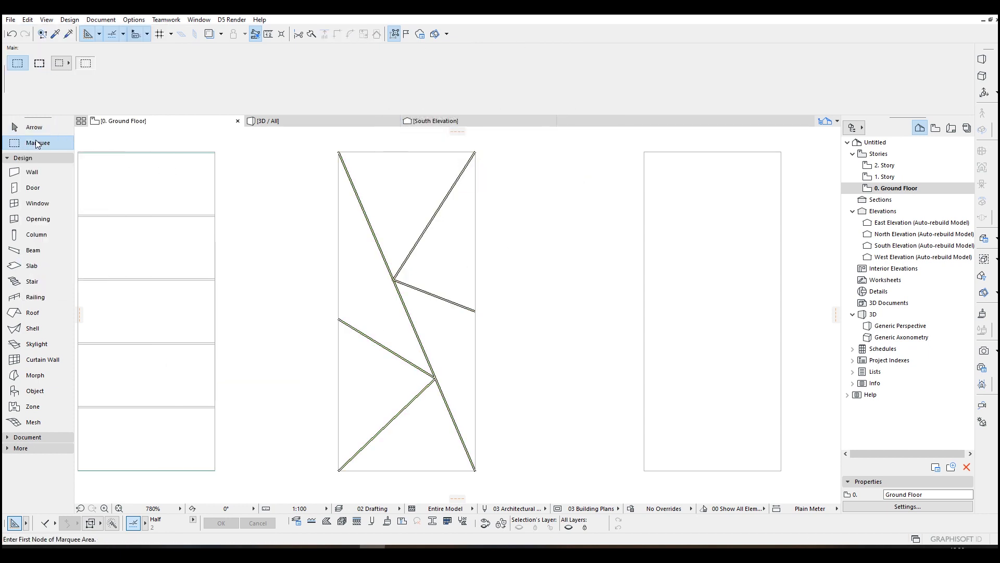
click(312, 141)
scroll(352, 234, down, 1)
click(516, 470)
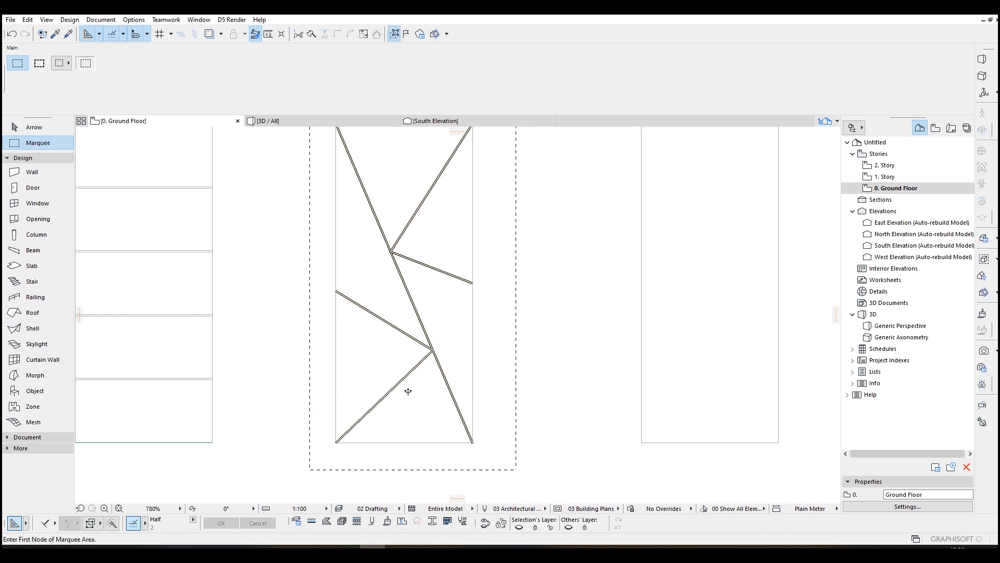
scroll(445, 306, up, 4)
scroll(364, 297, up, 3)
scroll(444, 263, up, 3)
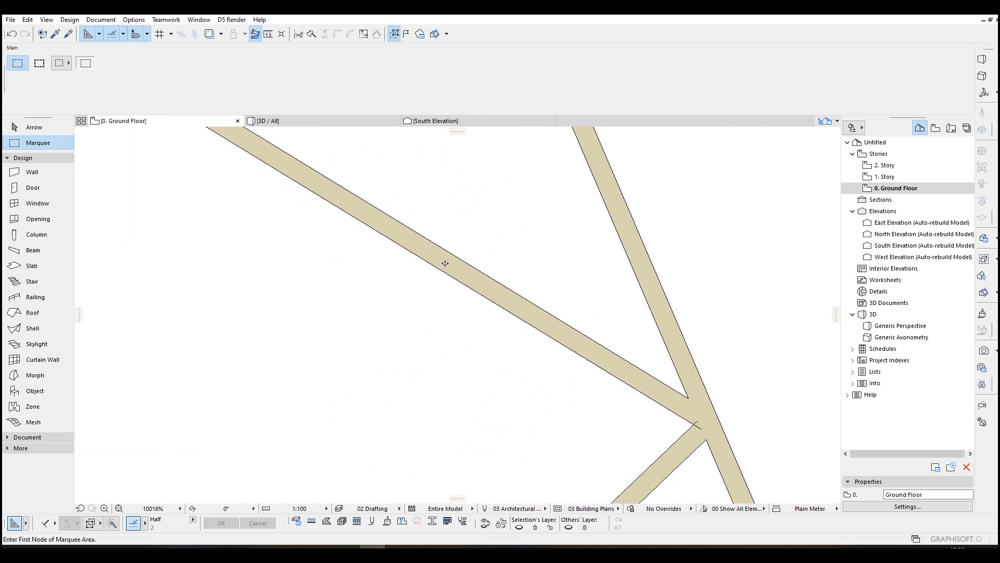
key(f)
scroll(440, 262, down, 6)
scroll(424, 268, down, 5)
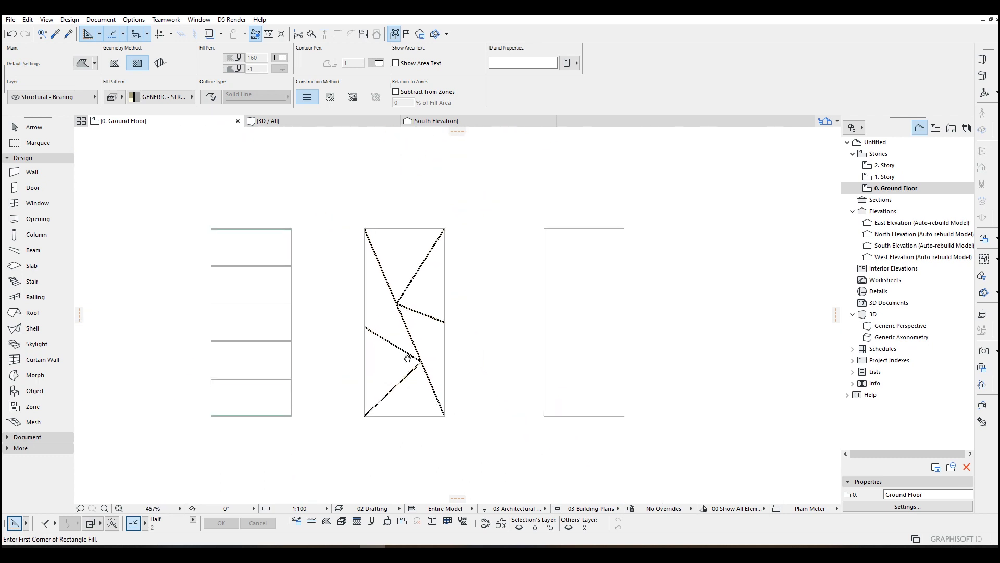
key(ctrl+a)
key(Escape)
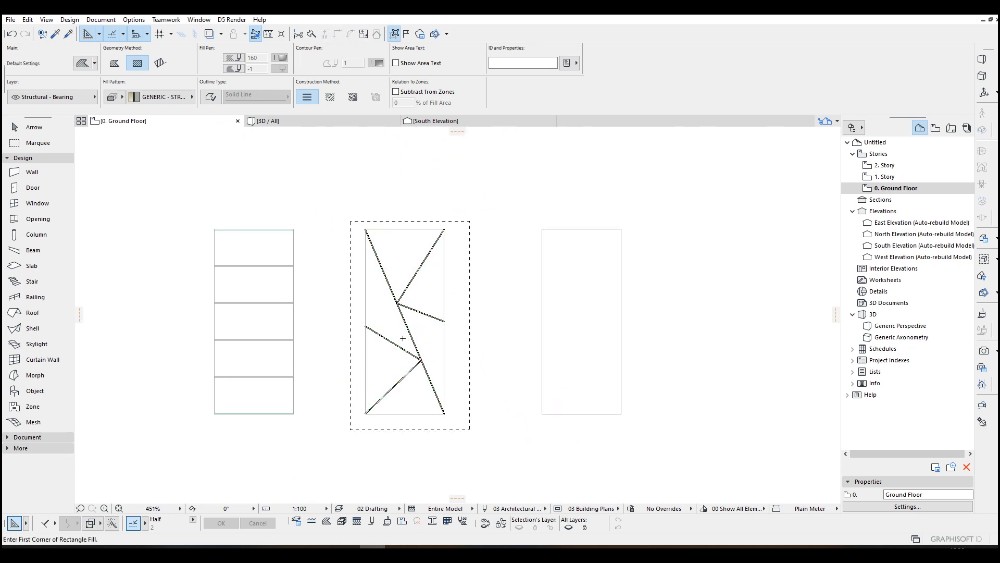
scroll(361, 227, up, 2)
scroll(363, 230, up, 2)
scroll(360, 247, up, 1)
scroll(360, 246, down, 2)
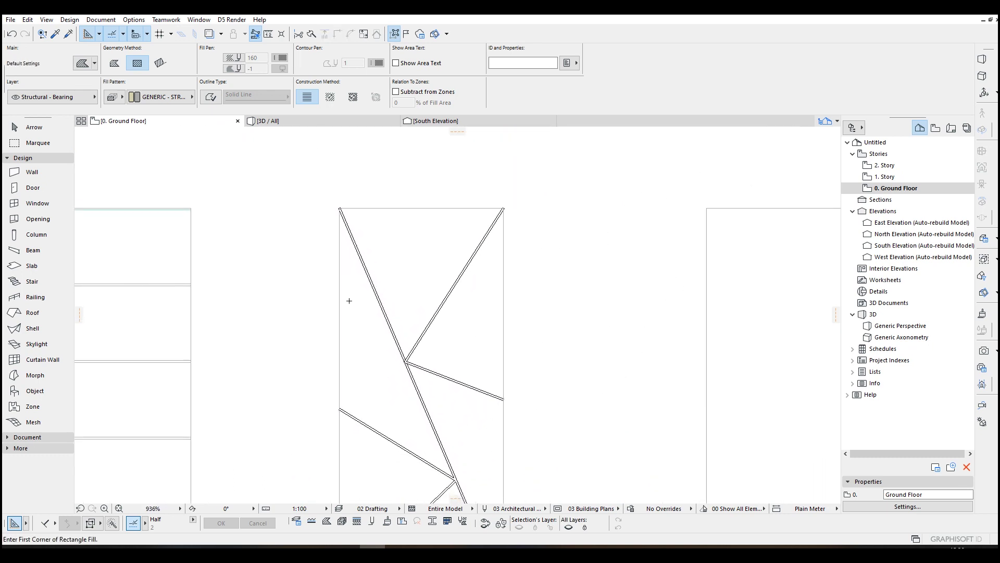
key(Escape)
scroll(378, 208, up, 1)
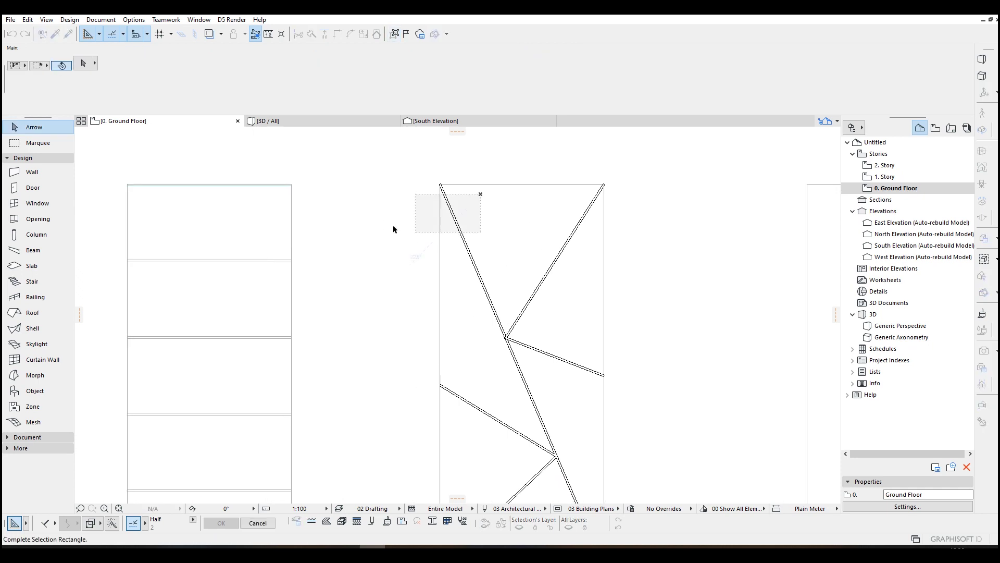
key(Escape)
scroll(420, 207, up, 2)
scroll(408, 191, up, 2)
Draw the last rectangular slab piece with the sampled slab settings, then pick them up again.
click(407, 185)
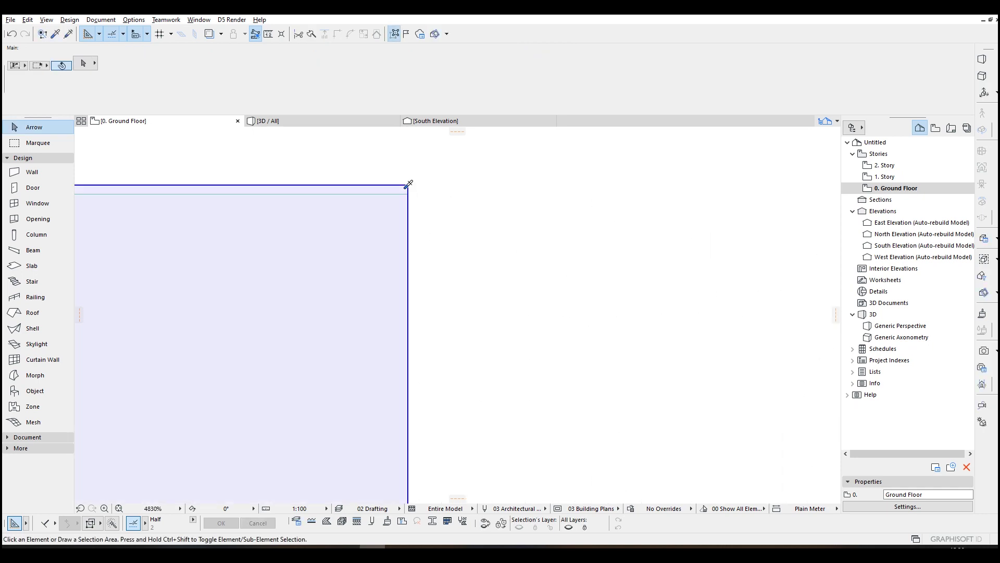
alt+click(408, 184)
scroll(451, 170, up, 2)
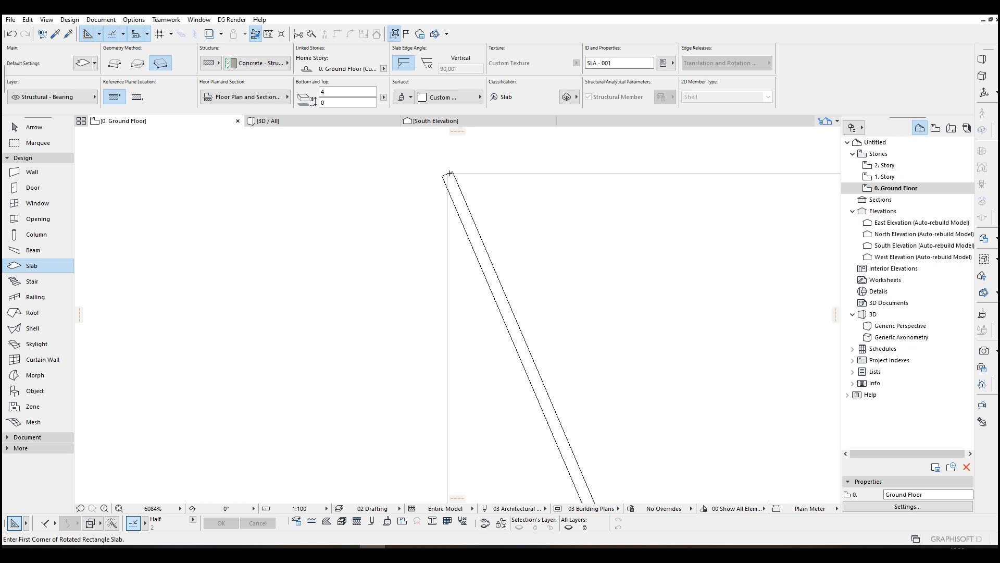
scroll(464, 261, down, 2)
click(457, 231)
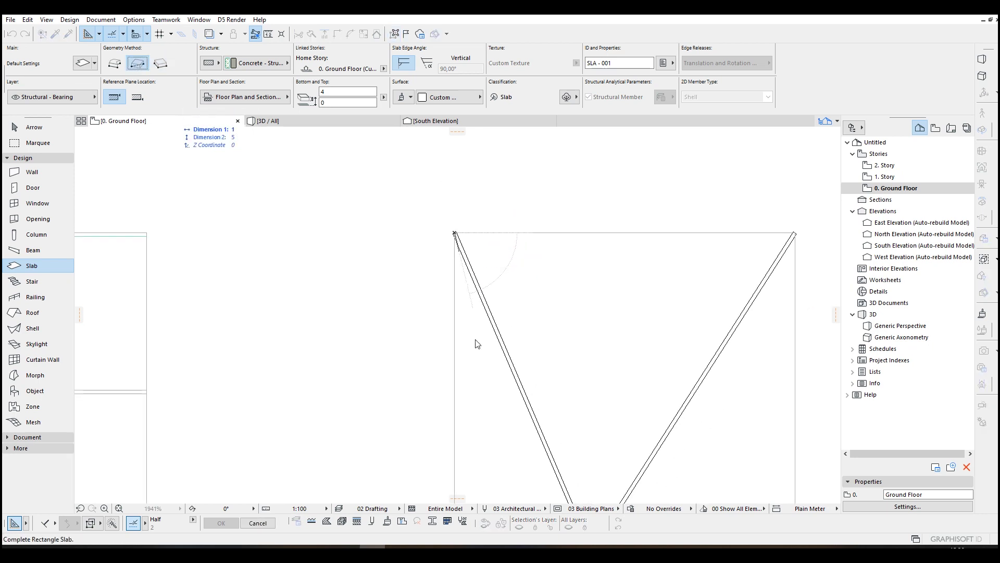
scroll(475, 350, down, 2)
middle_drag(532, 387, 514, 313)
scroll(500, 353, up, 2)
scroll(504, 357, up, 2)
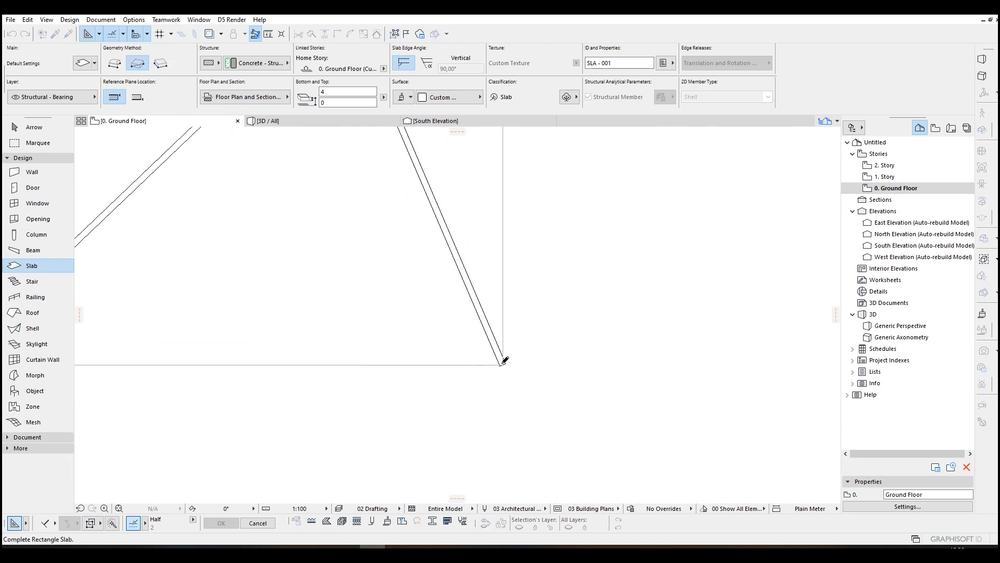
click(504, 361)
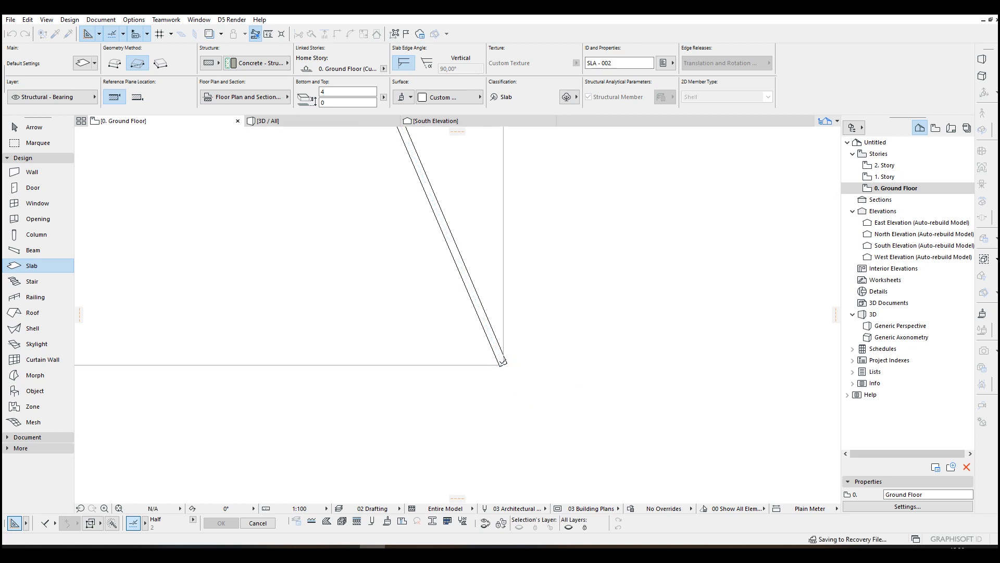
click(504, 361)
key(Escape)
scroll(468, 328, down, 3)
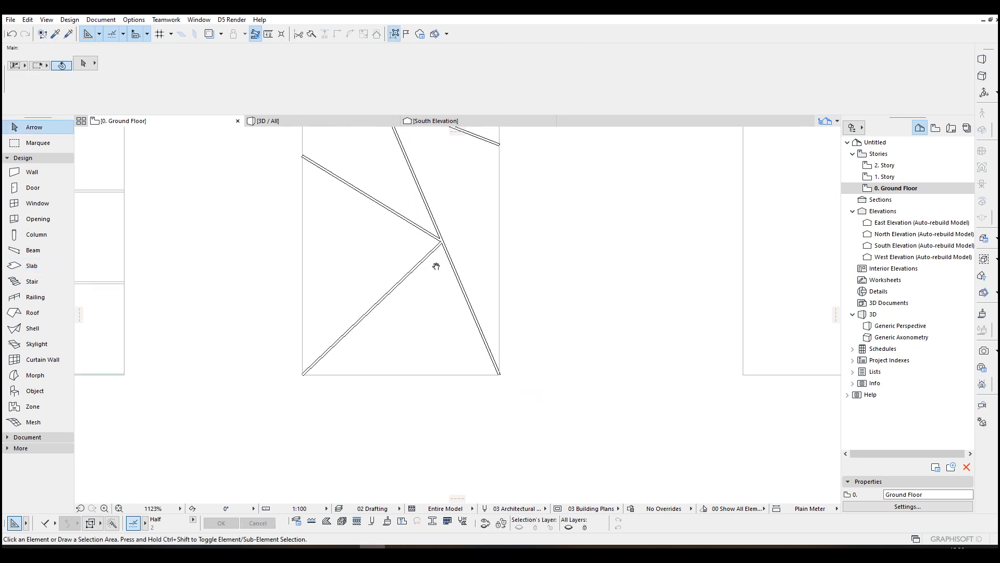
scroll(345, 285, down, 2)
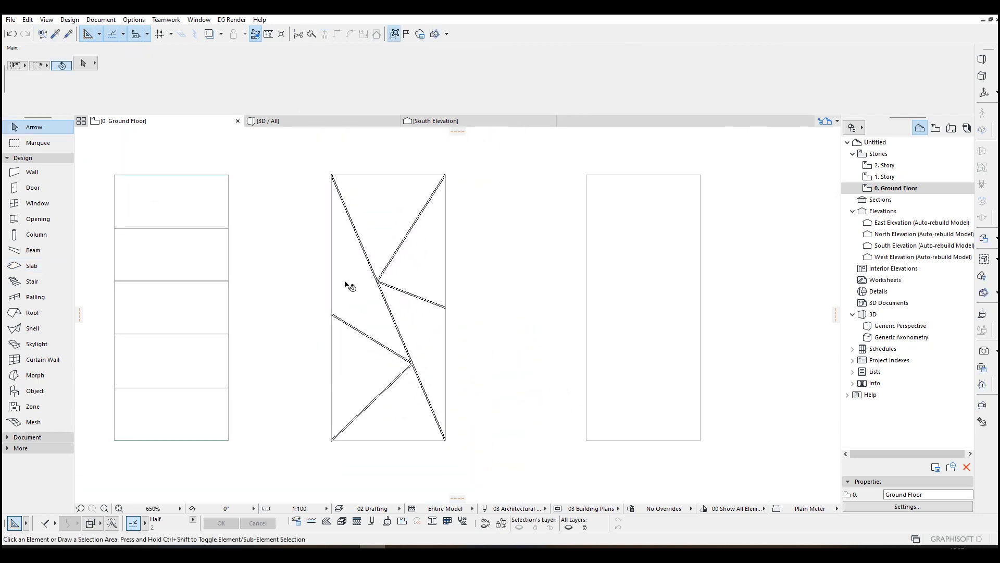
middle_drag(290, 261, 346, 258)
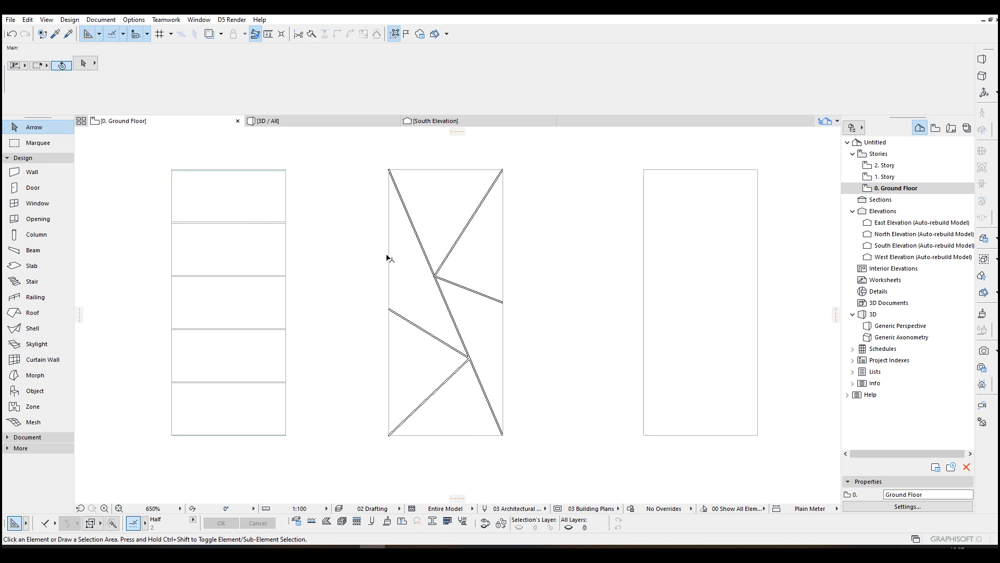
scroll(274, 202, up, 3)
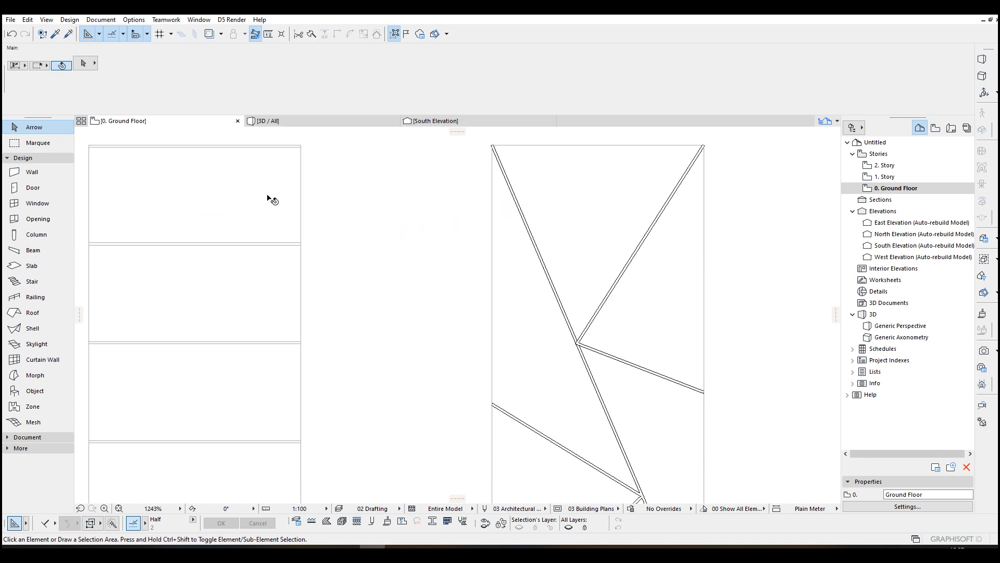
scroll(308, 305, up, 2)
scroll(326, 286, up, 2)
scroll(327, 287, up, 1)
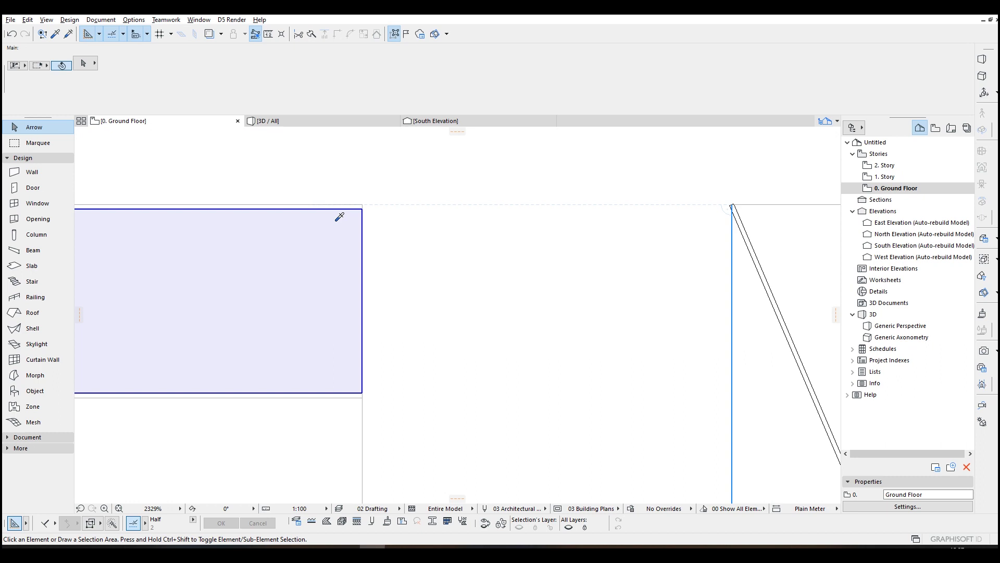
alt+click(340, 217)
scroll(368, 220, up, 4)
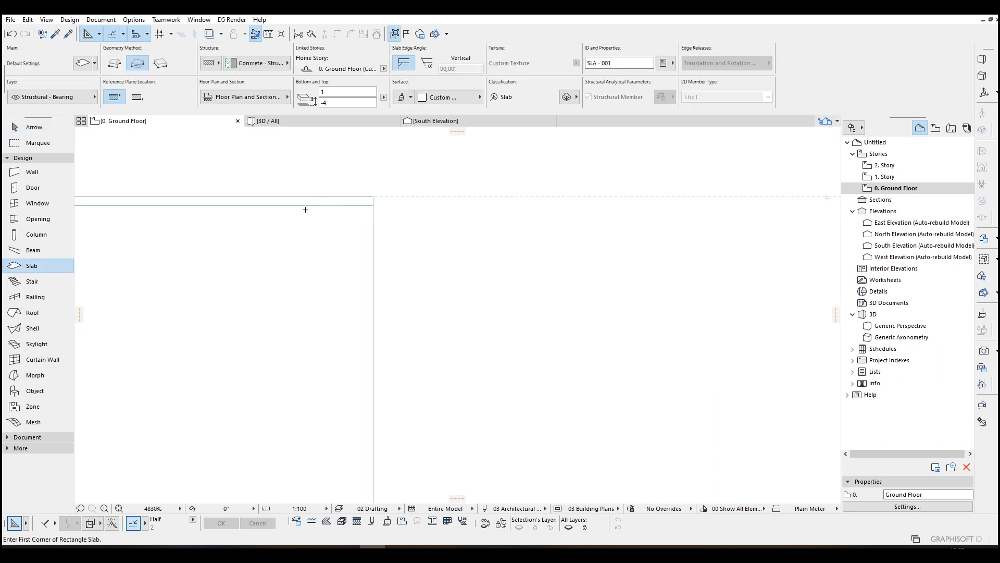
scroll(306, 210, down, 10)
Fill two triangular areas of the middle panel with slabs using the magic wand.
middle_drag(476, 201, 399, 234)
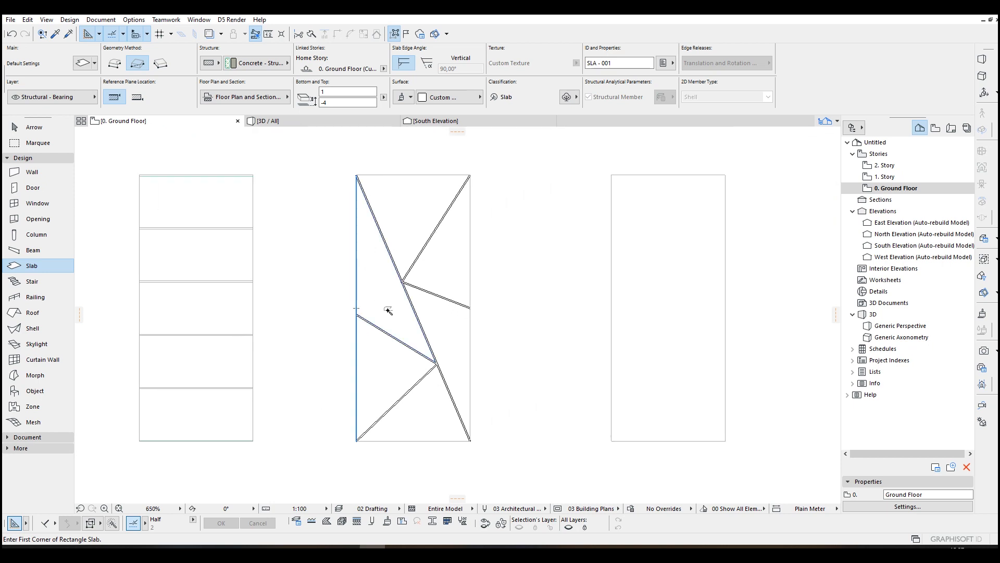
click(385, 310)
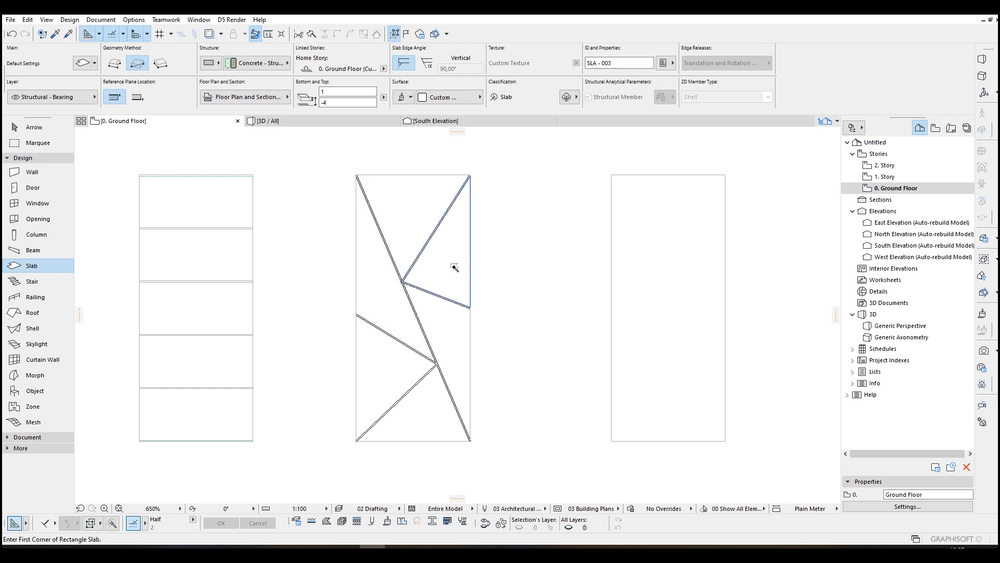
click(437, 325)
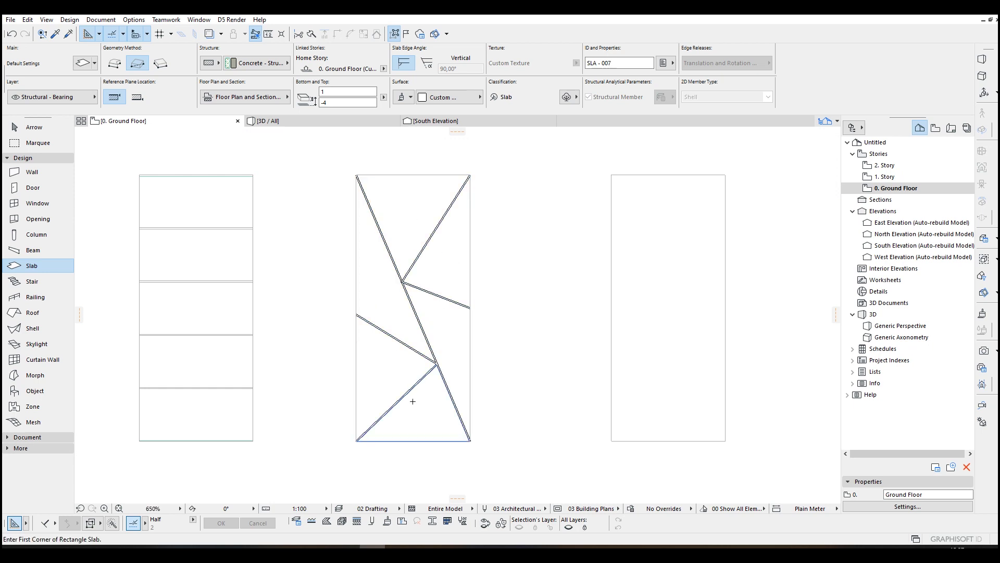
Marquee the middle panel and select all the lines inside it.
click(36, 143)
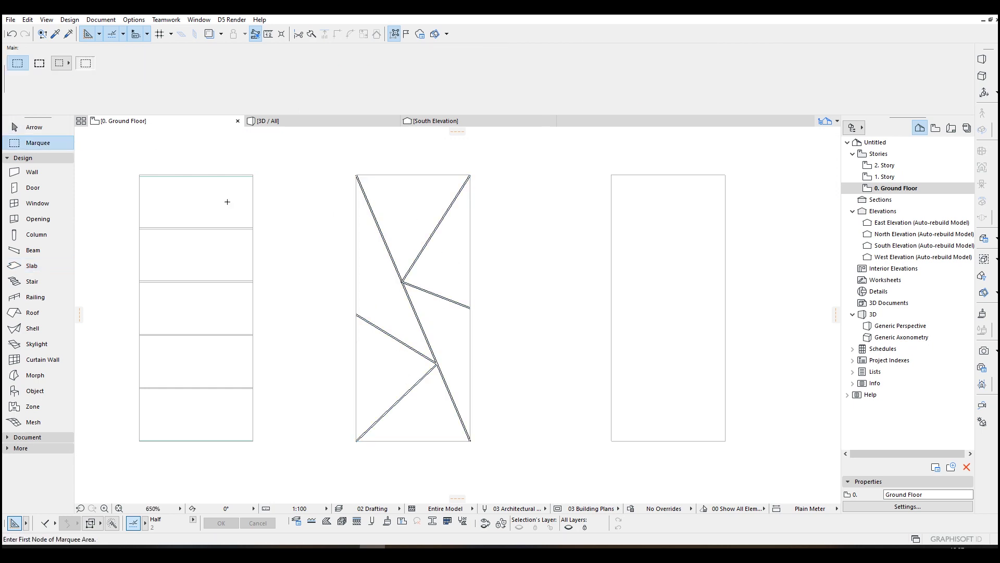
click(335, 163)
click(502, 451)
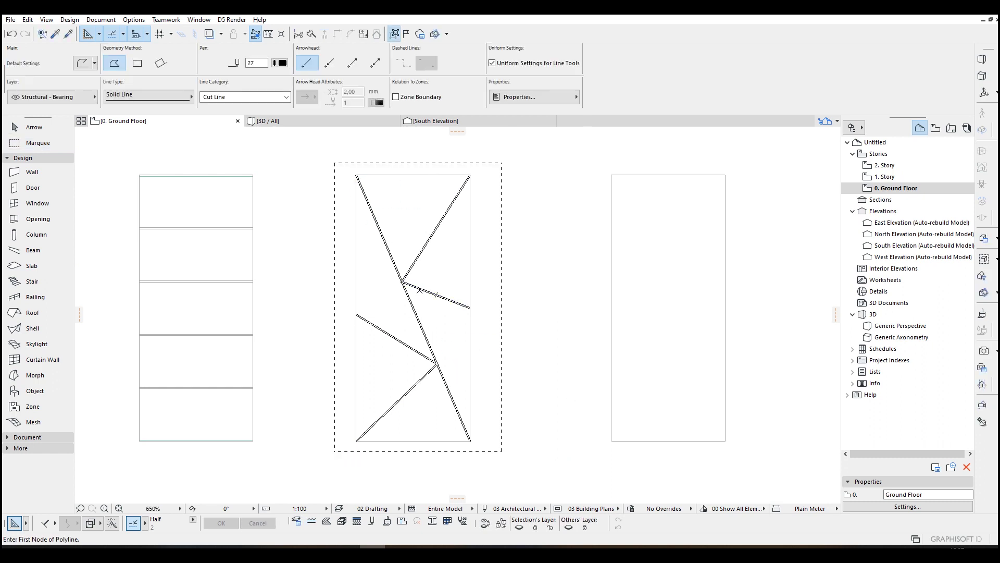
key(ctrl+a)
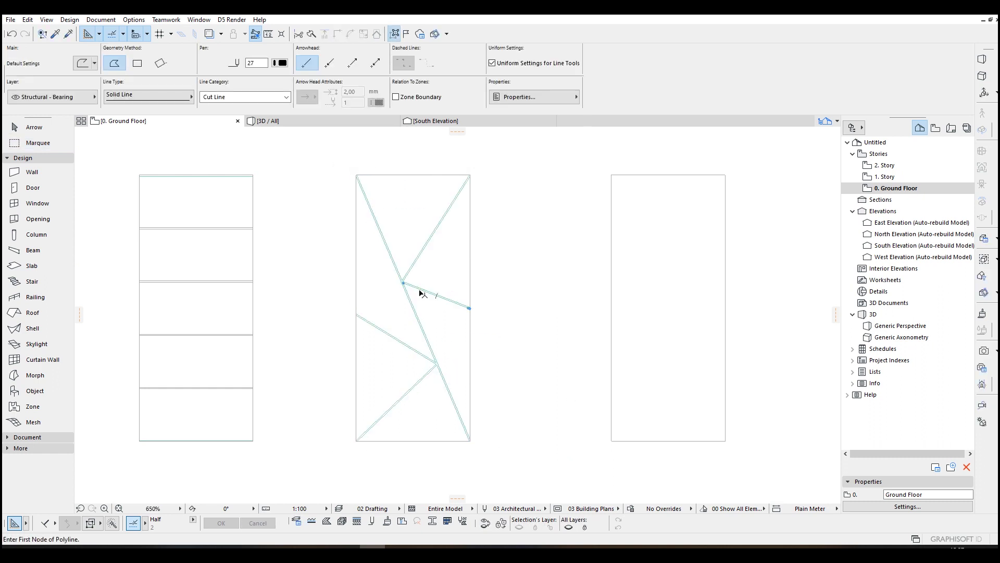
key(Escape)
In the 3D view, select the six triangular slab pieces of the middle panel.
key(F3)
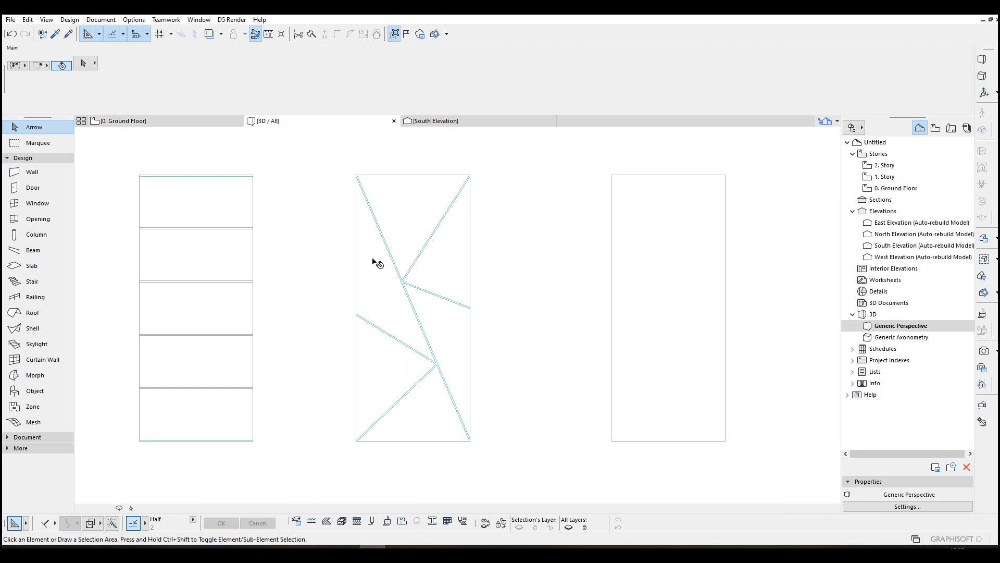
mouse_move(446, 284)
shift+middle_down()
mouse_move(546, 313)
mouse_move(512, 227)
shift+middle_up()
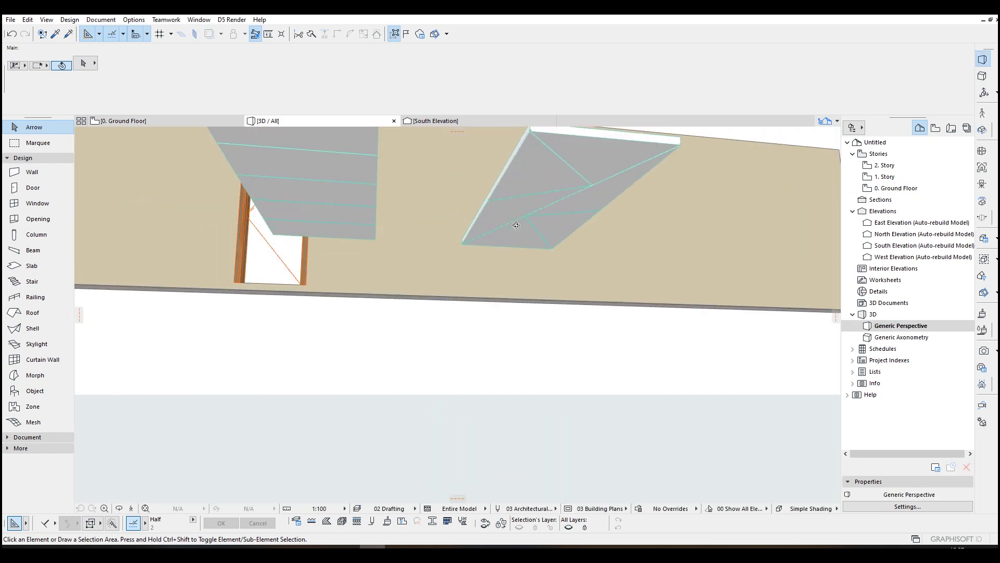
click(511, 245)
shift+click(529, 195)
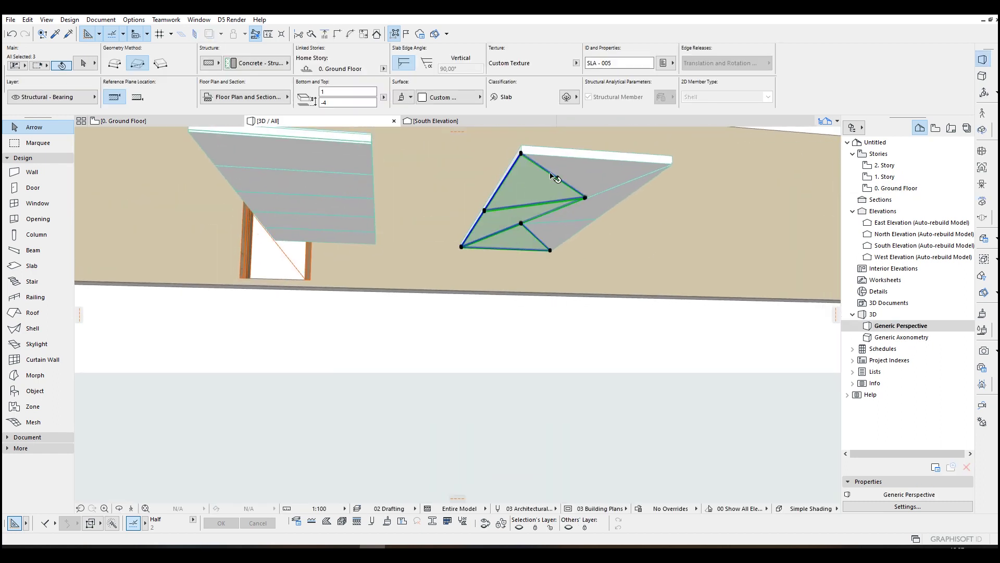
shift+click(576, 175)
shift+click(588, 211)
shift+click(569, 232)
Move the selected slabs vertically with the Elevation tracker to the matching height.
mouse_move(562, 224)
shift+middle_down()
mouse_move(507, 282)
mouse_move(507, 296)
shift+middle_up()
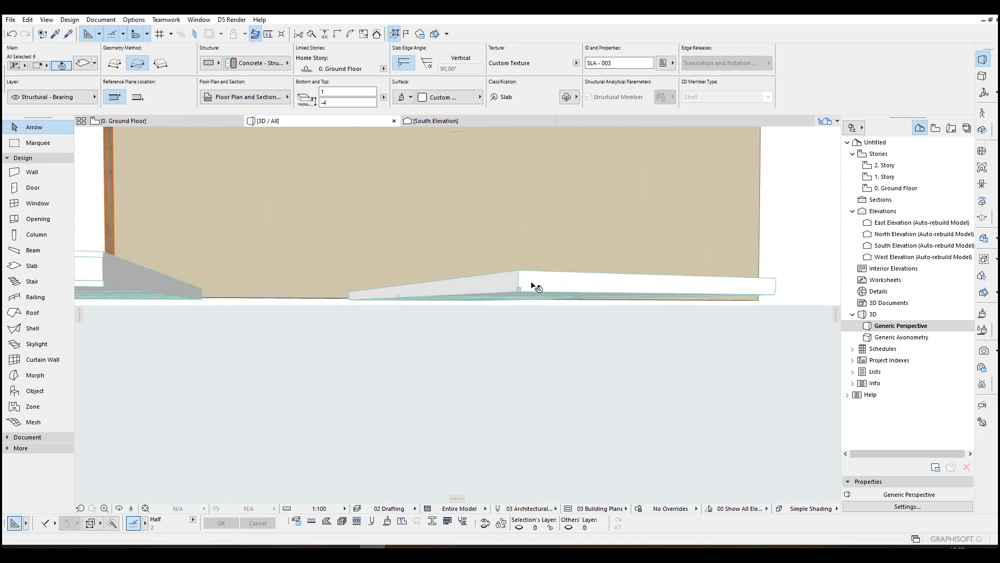
click(506, 295)
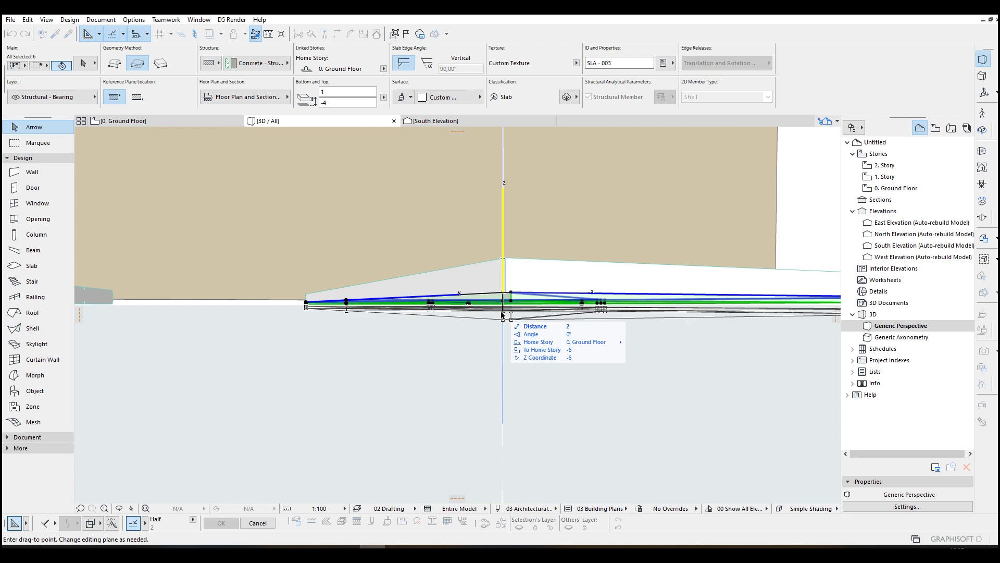
click(512, 312)
click(512, 314)
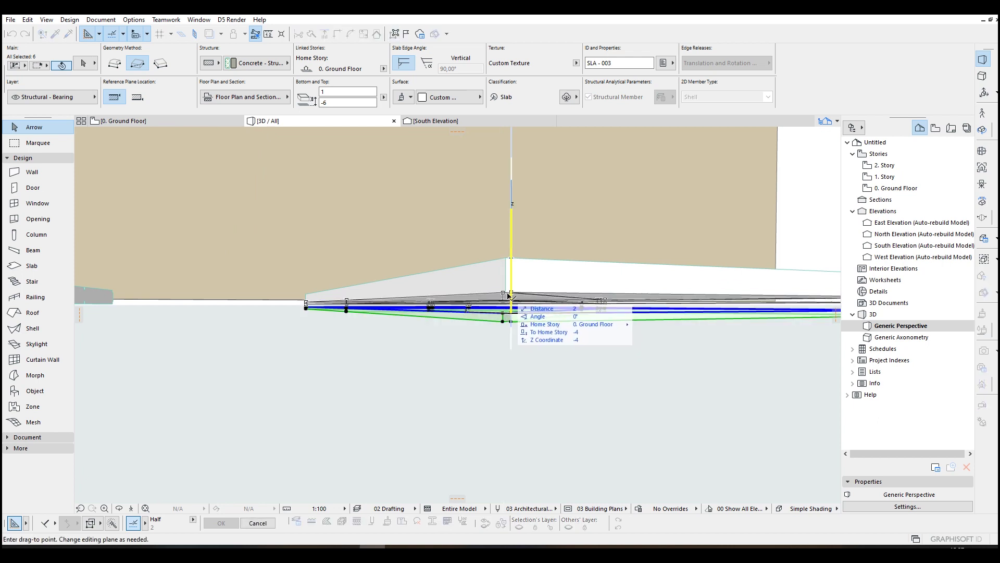
click(512, 306)
middle_drag(511, 307, 525, 310)
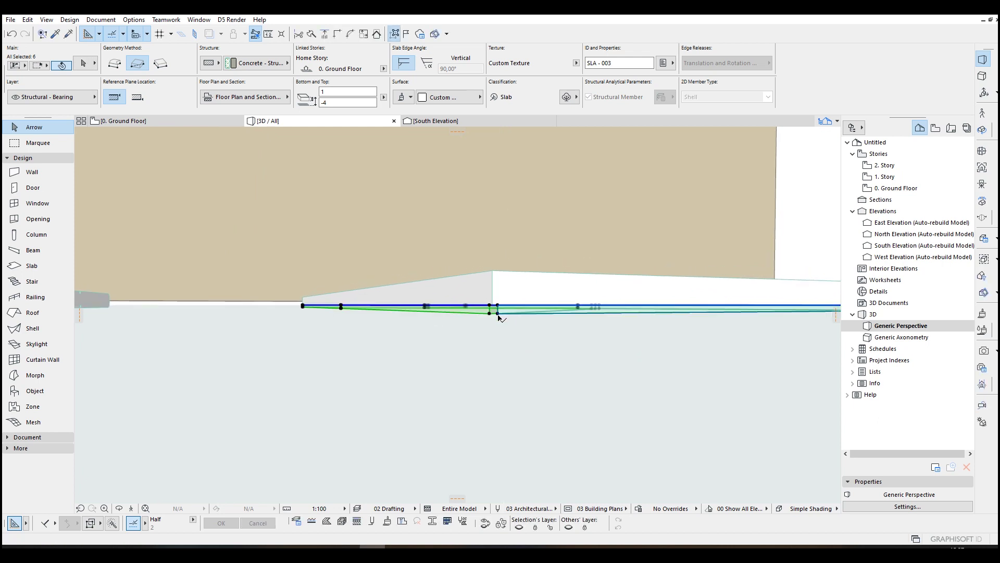
click(498, 311)
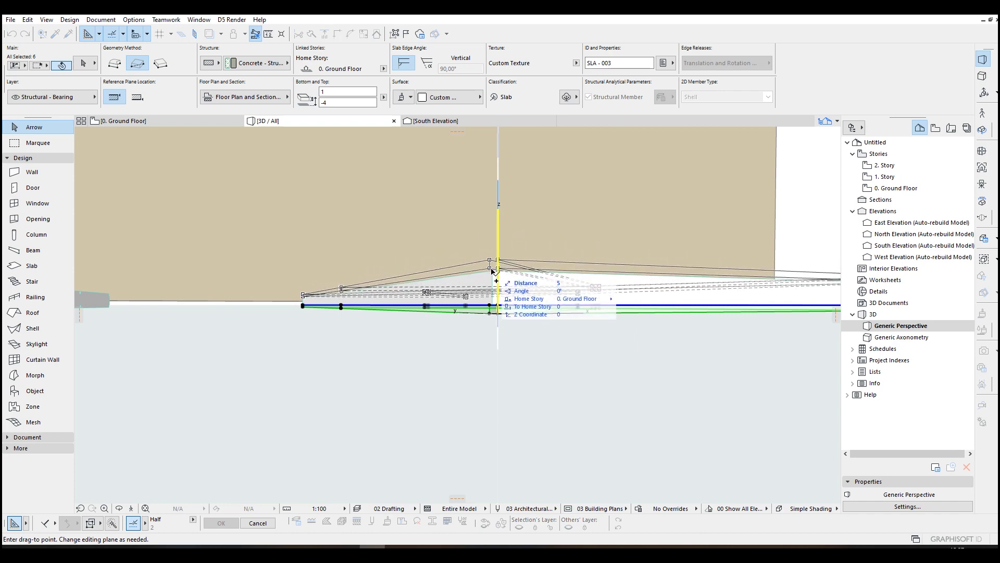
click(497, 274)
Deselect, inspect the faceted panel, and return to the Ground Floor plan.
shift+middle_drag(521, 302, 480, 339)
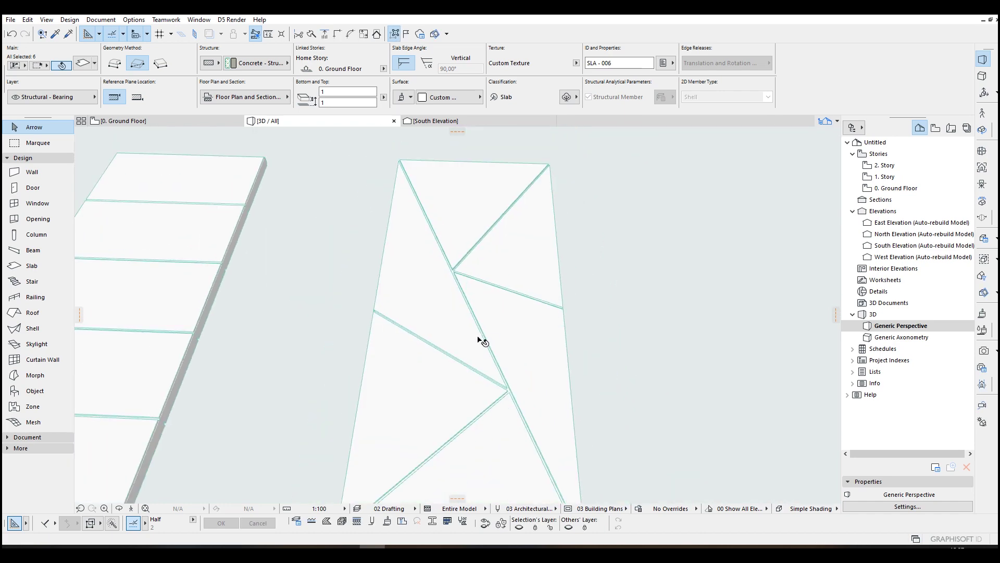
key(Escape)
scroll(395, 312, down, 5)
shift+middle_drag(614, 310, 531, 316)
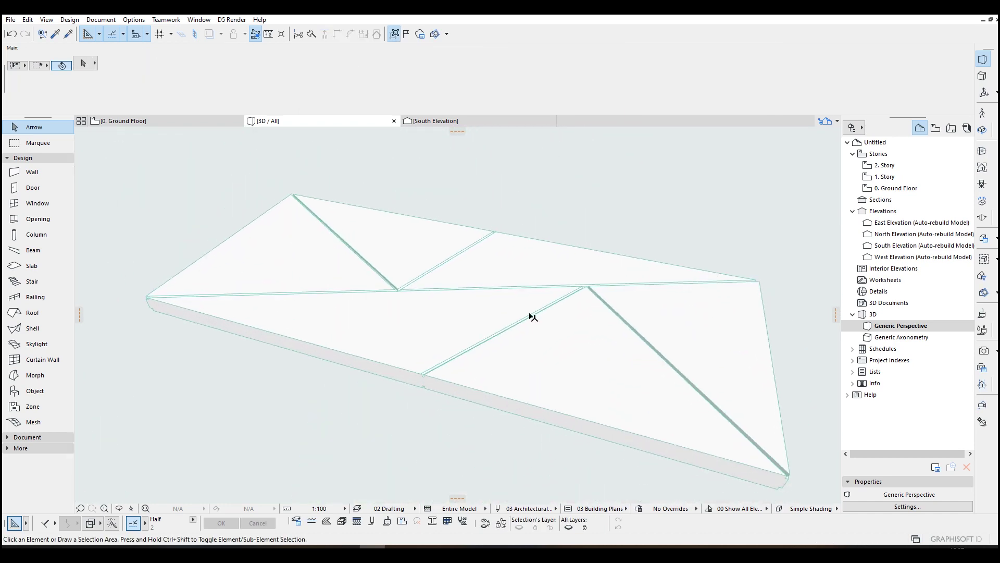
key(F2)
middle_drag(686, 252, 516, 256)
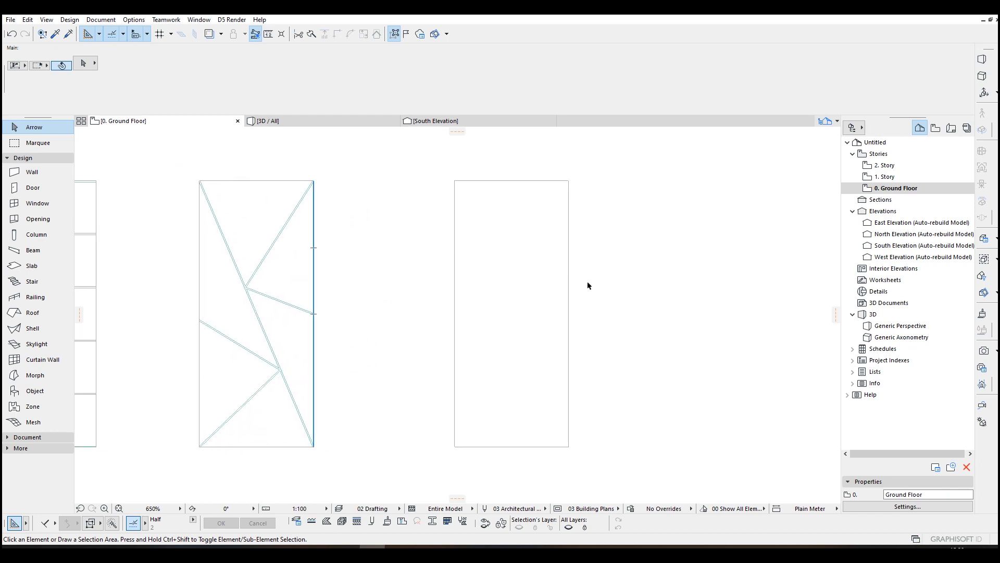
Create the Custom Door Leaf Glass surface as a duplicate of Glass - Clear Fast.
click(983, 314)
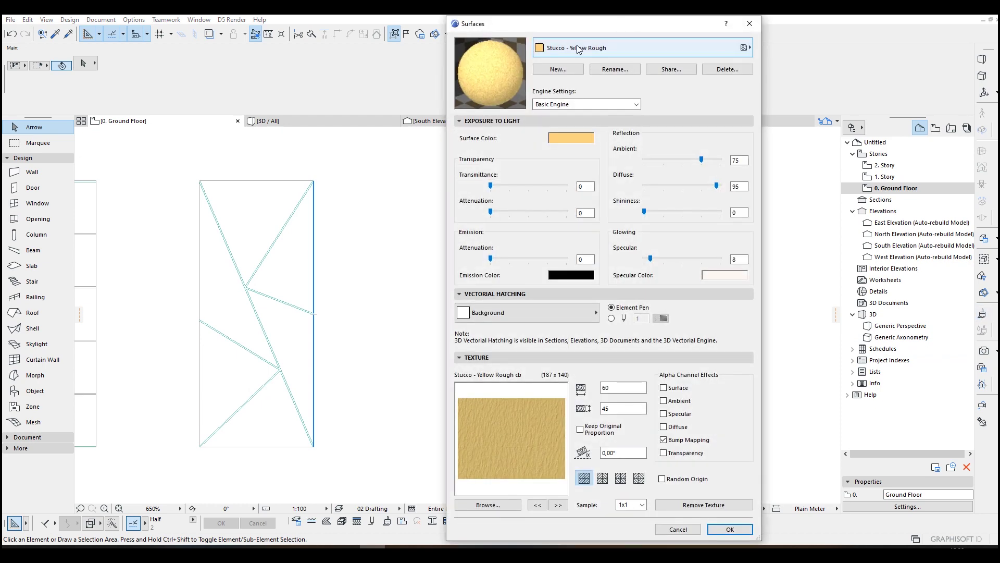
click(577, 47)
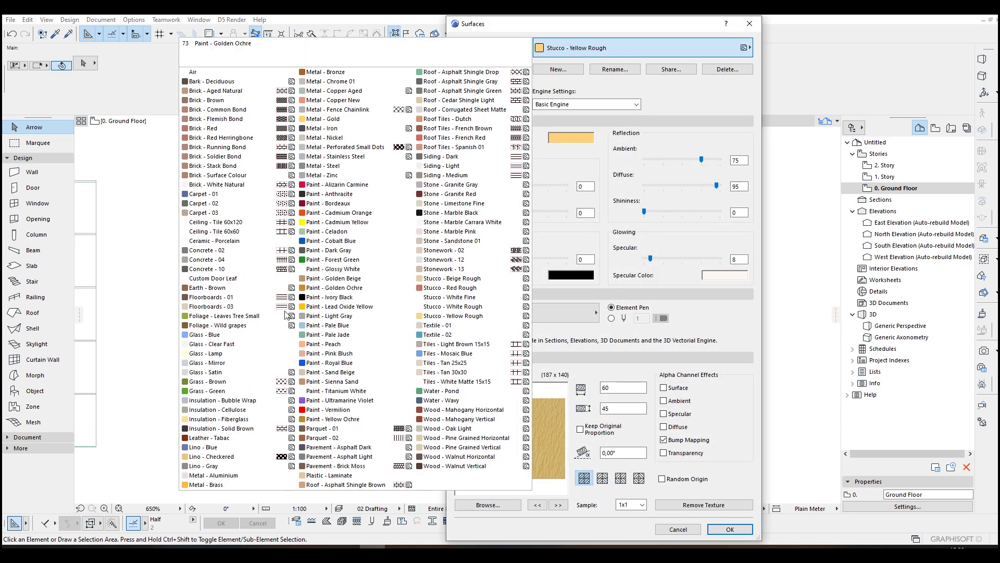
click(207, 344)
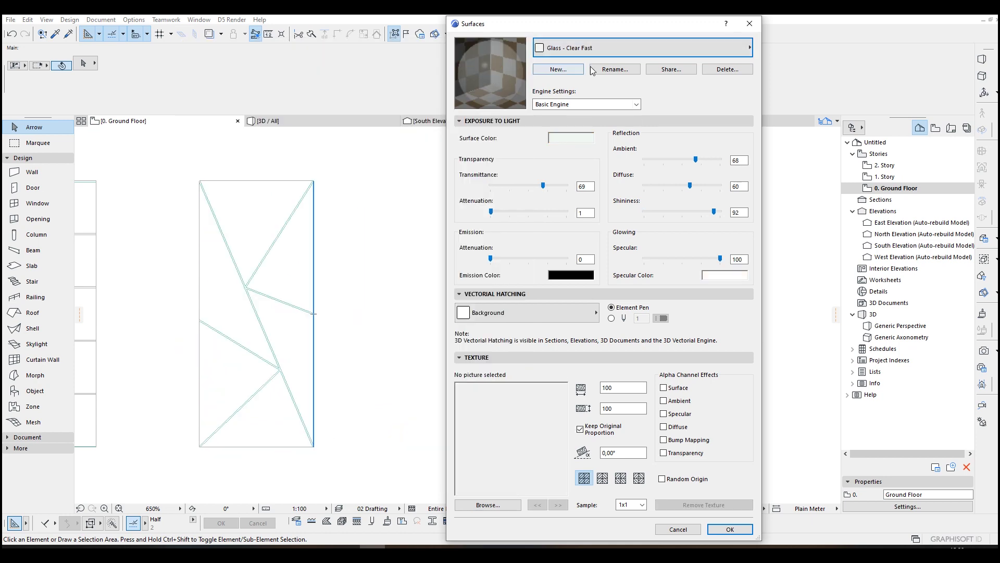
click(558, 69)
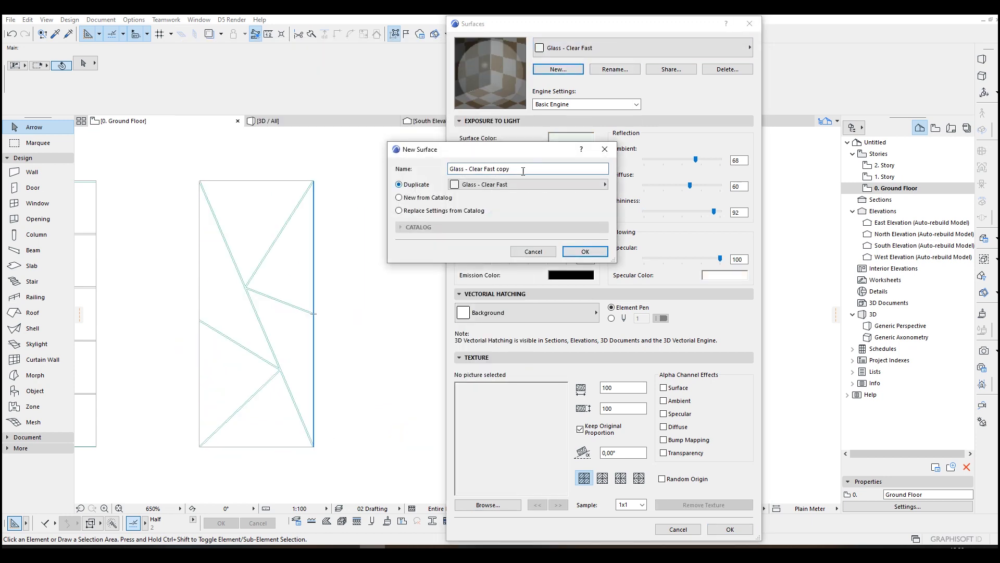
text(Custom Door Leaf Glass)
click(584, 251)
click(730, 529)
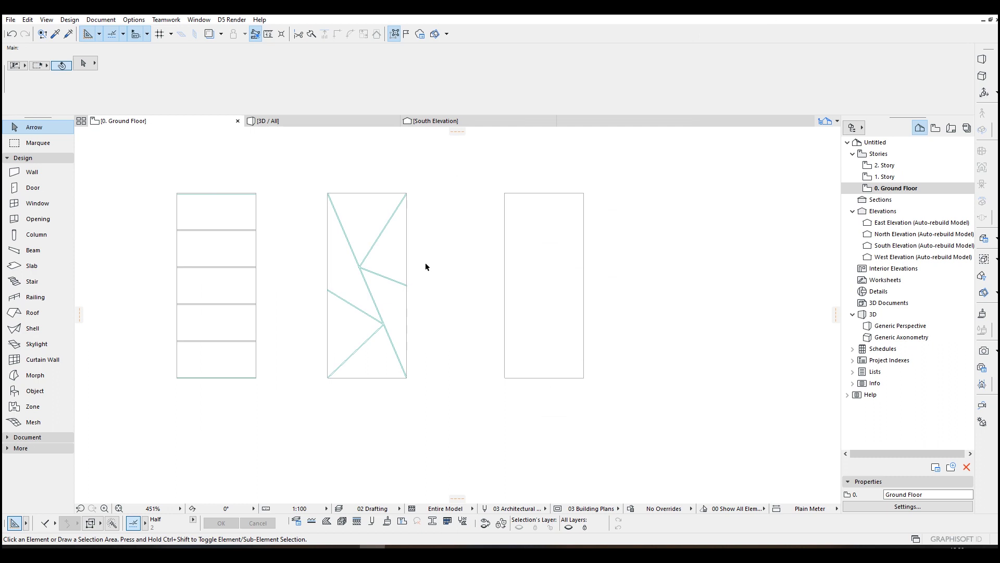
Magic-wand trace 5-thick walls around the plain rectangle and select all four.
click(33, 171)
mouse_move(31, 188)
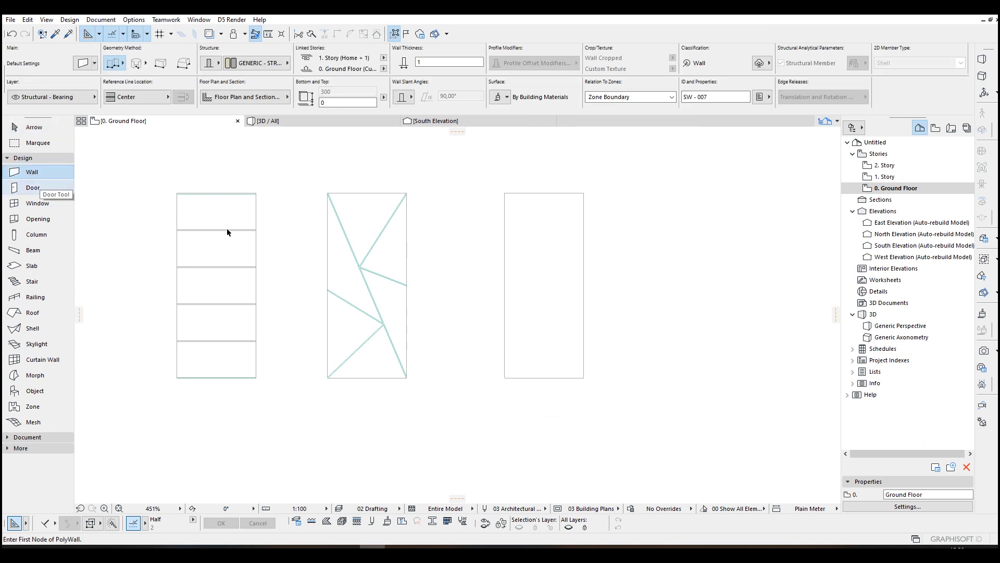
scroll(465, 289, up, 1)
scroll(466, 290, up, 2)
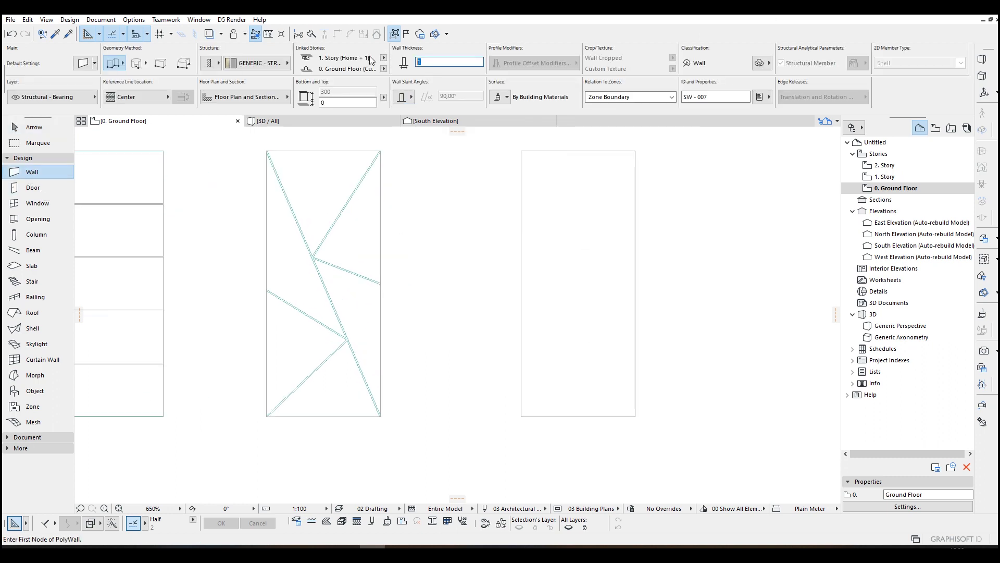
scroll(428, 170, right, 1)
click(434, 63)
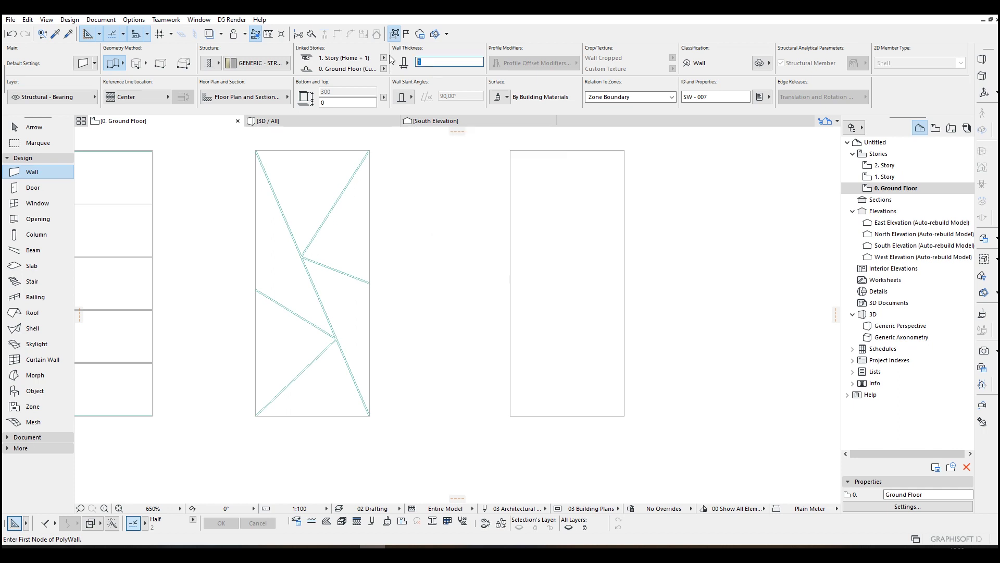
text(5)
scroll(522, 193, right, 5)
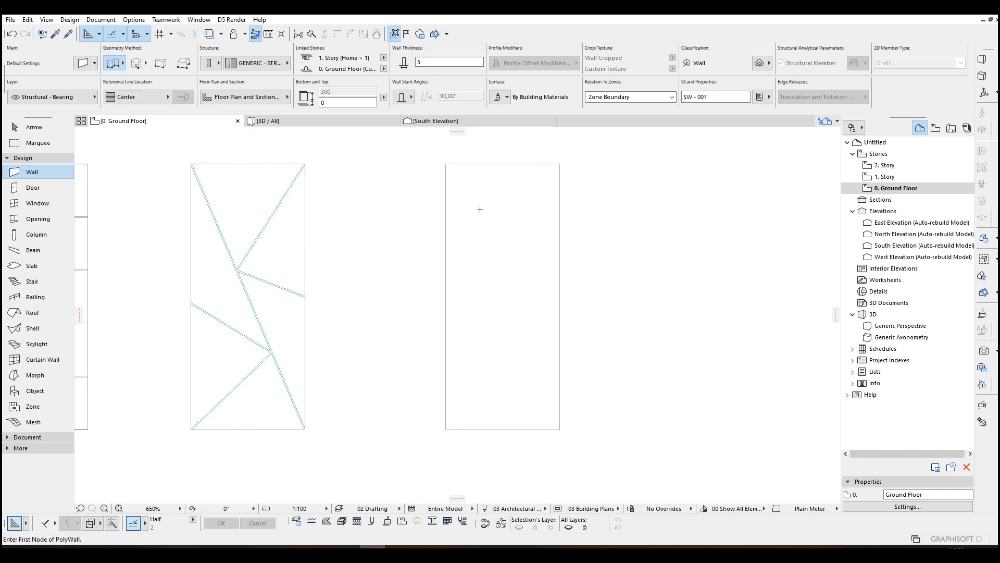
click(465, 208)
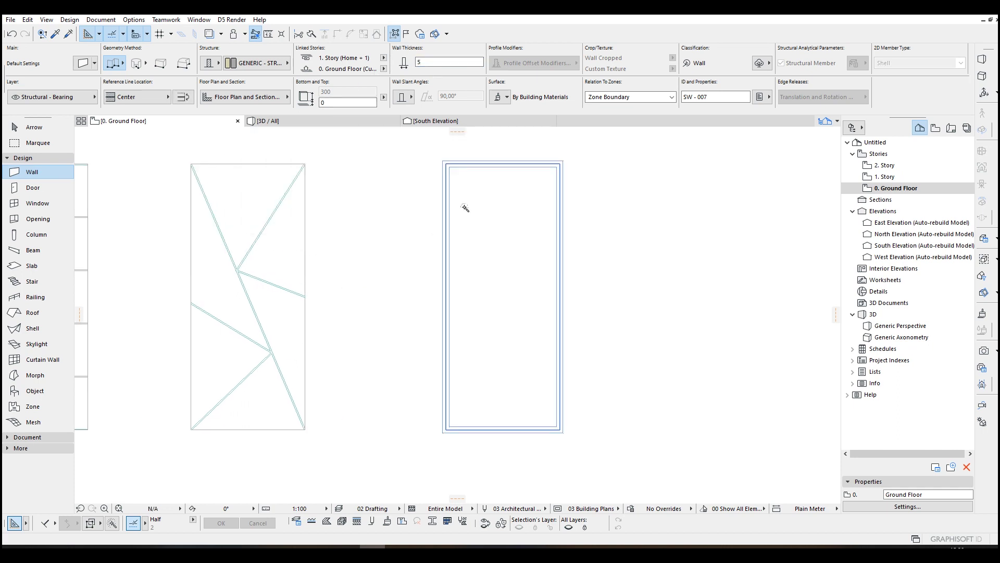
shift+click(450, 181)
key(ctrl+a)
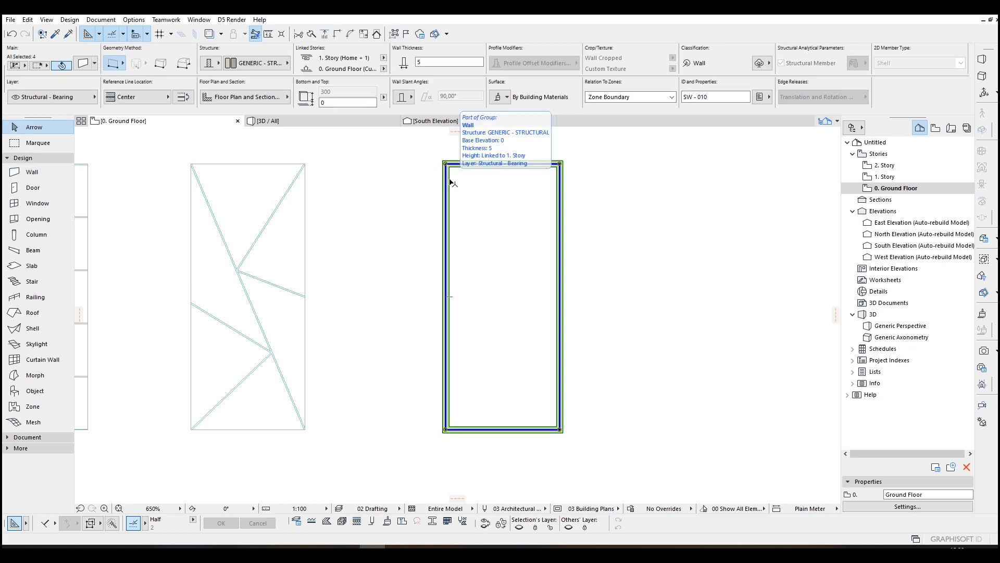
Set the four frame walls' reference line to Outside Face.
click(129, 96)
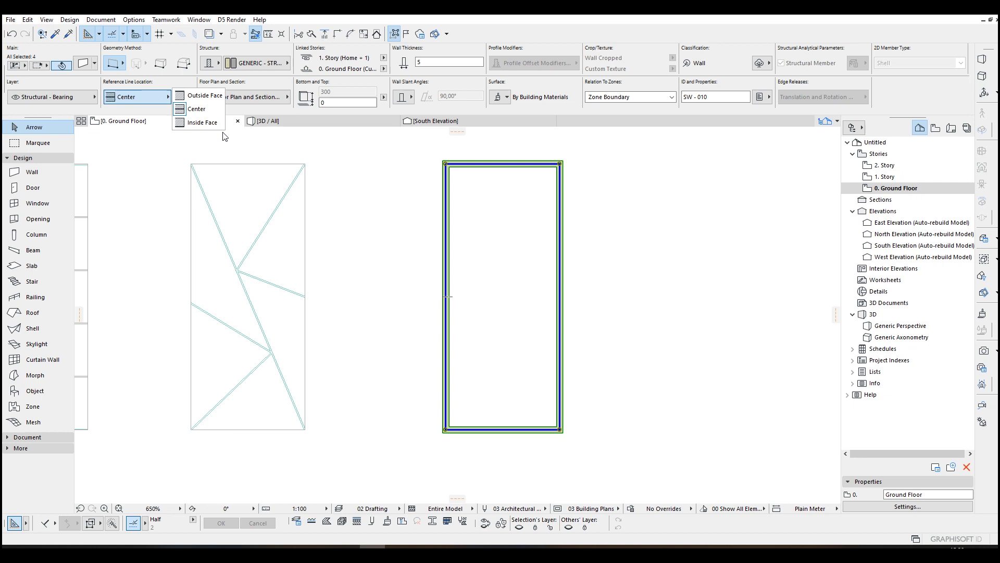
click(146, 100)
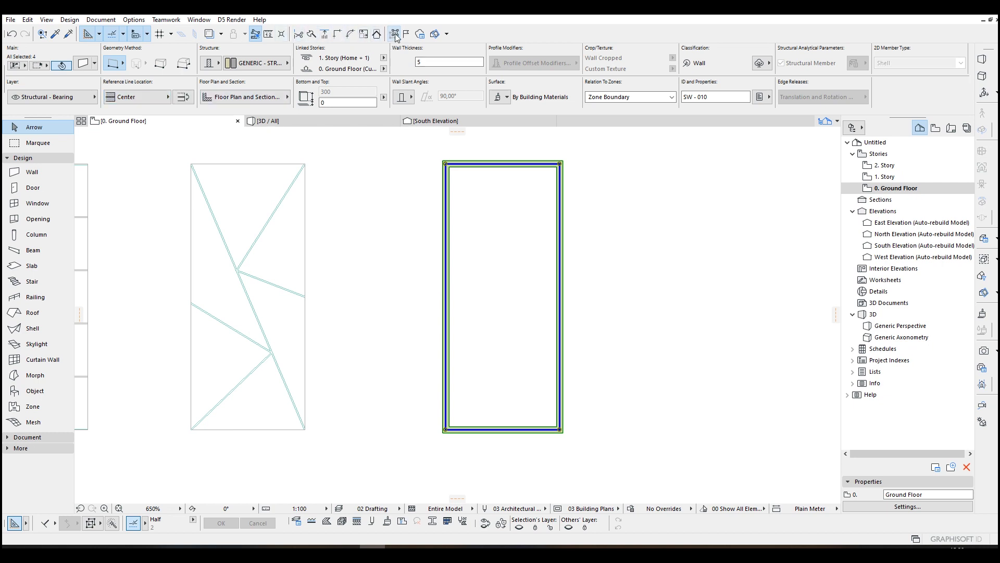
click(142, 96)
click(192, 125)
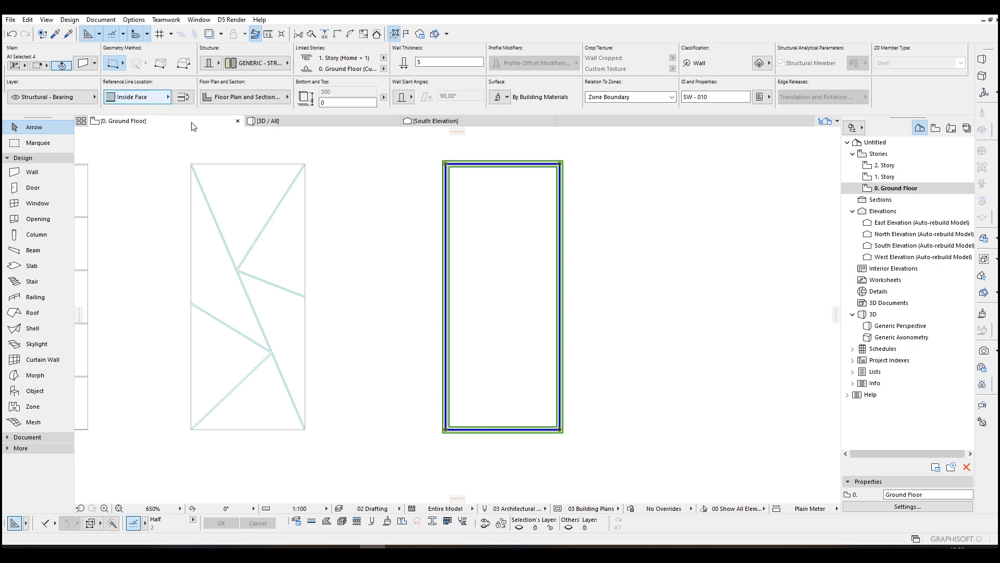
click(143, 95)
click(188, 100)
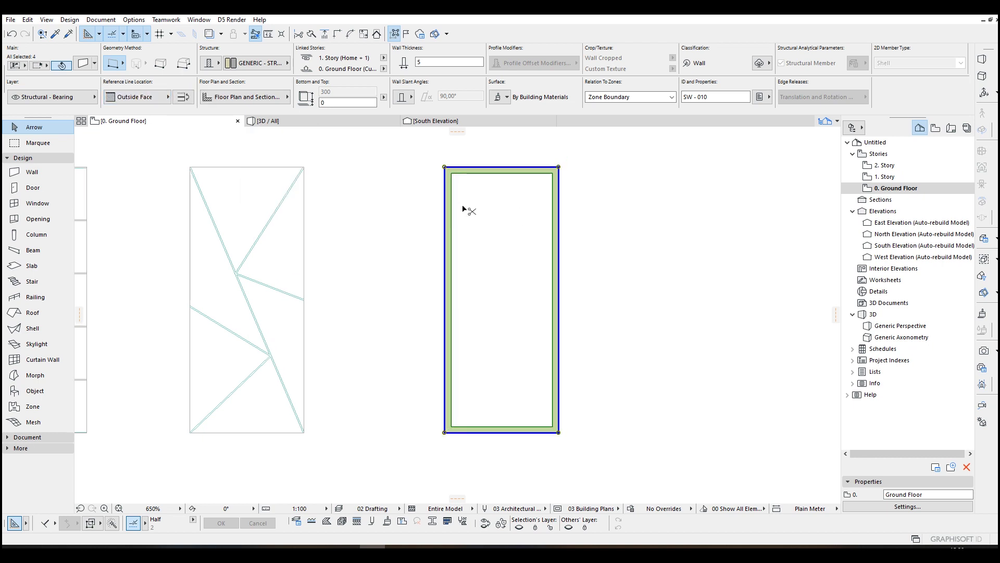
Override all surfaces of the four frame walls with Custom Door Leaf.
key(ctrl+t)
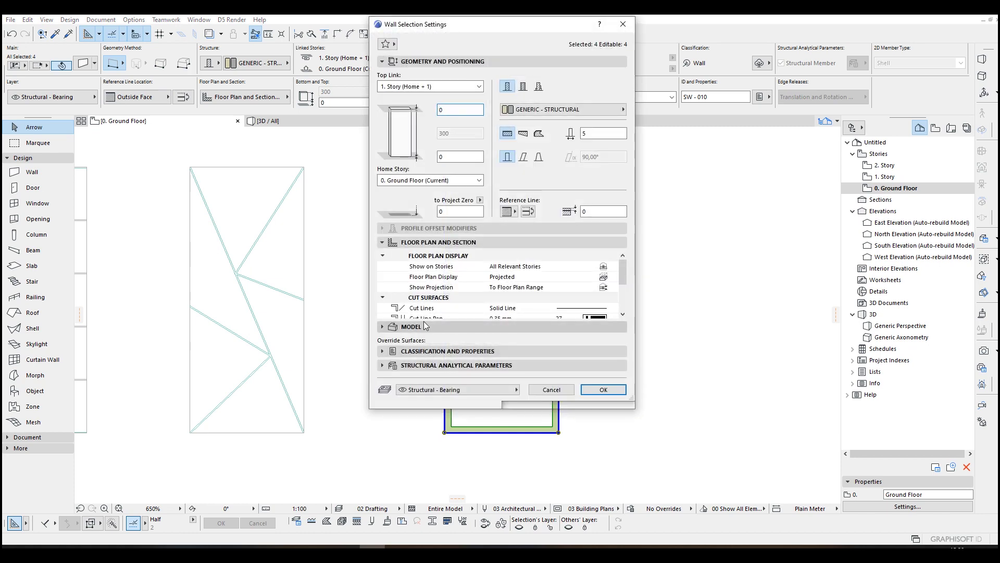
click(385, 352)
click(386, 367)
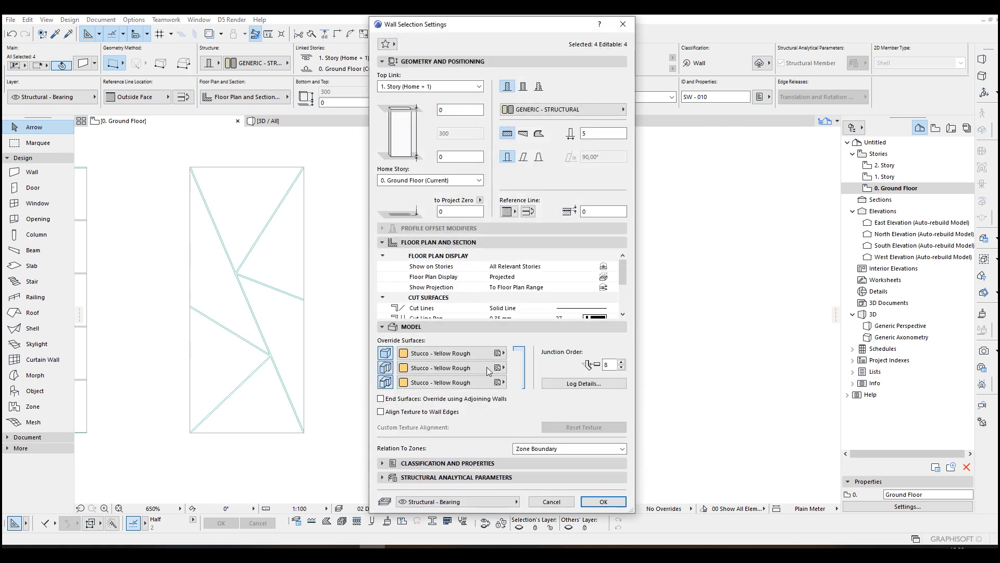
click(477, 367)
click(544, 322)
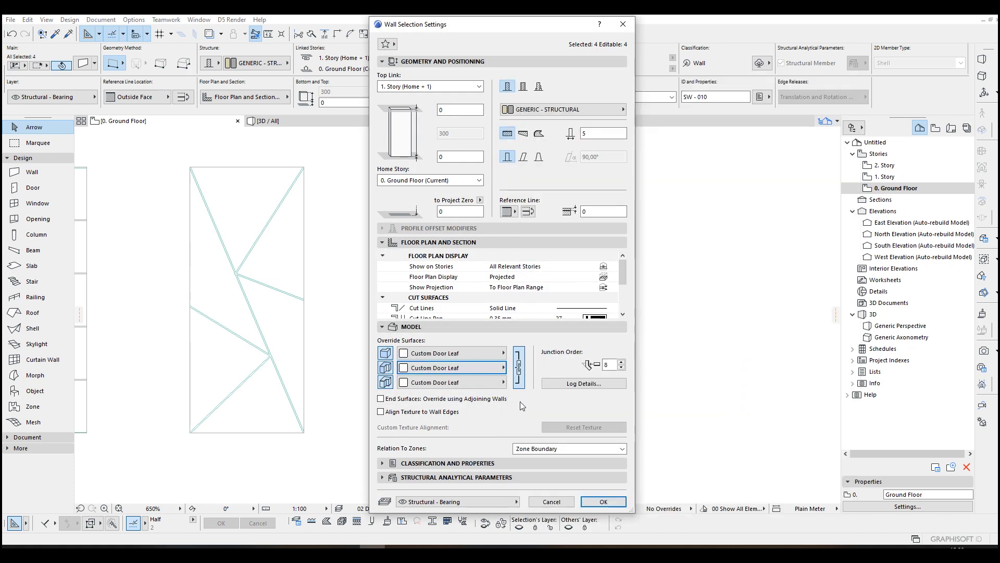
click(608, 501)
click(600, 319)
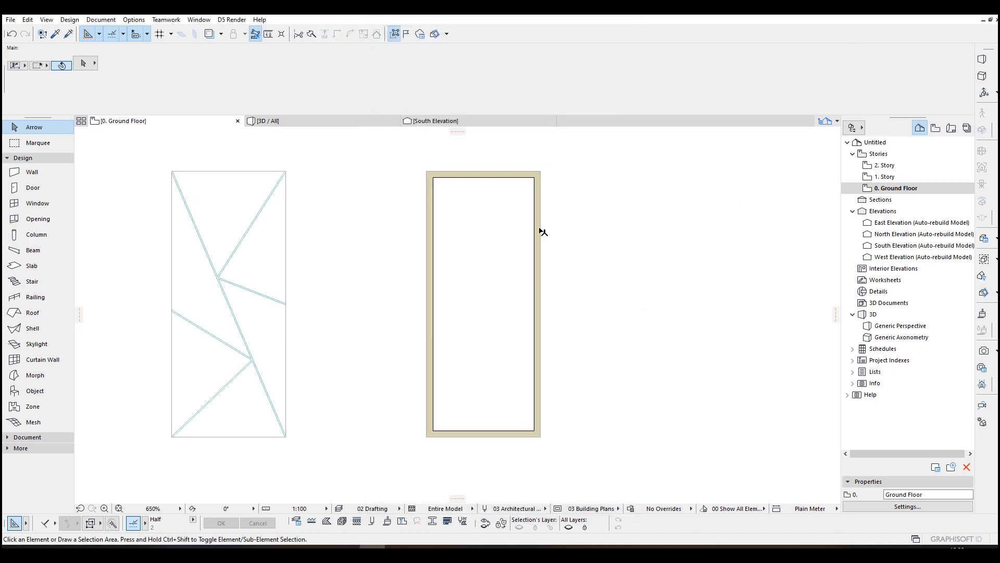
Set the frame walls' Top Link to Not Linked with height 4.
click(541, 231)
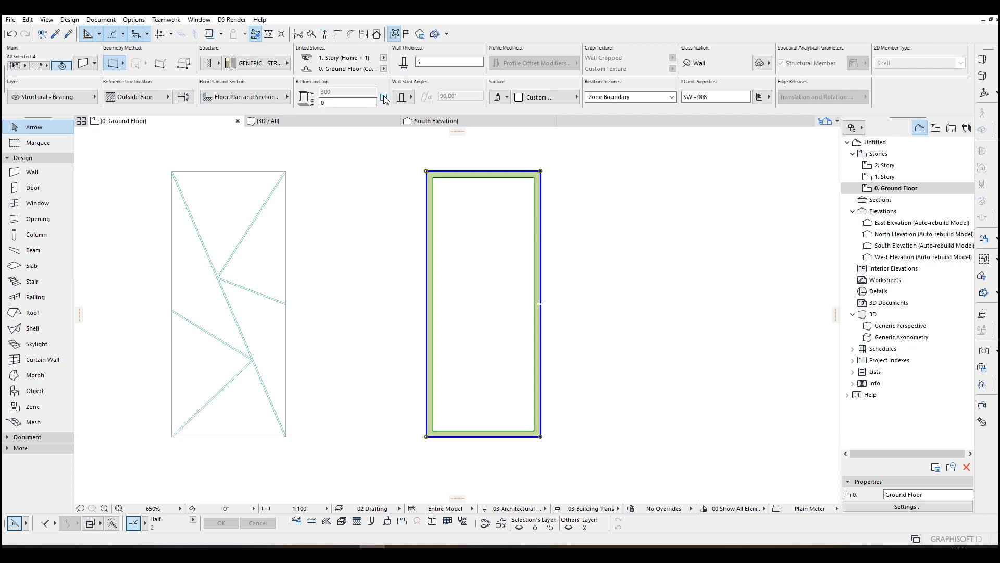
key(ctrl+t)
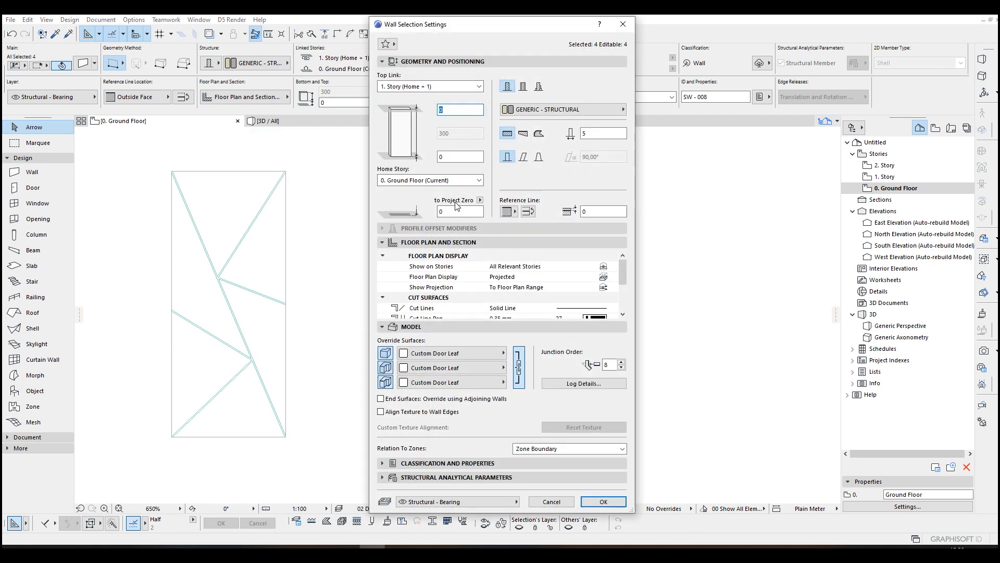
click(432, 86)
click(395, 126)
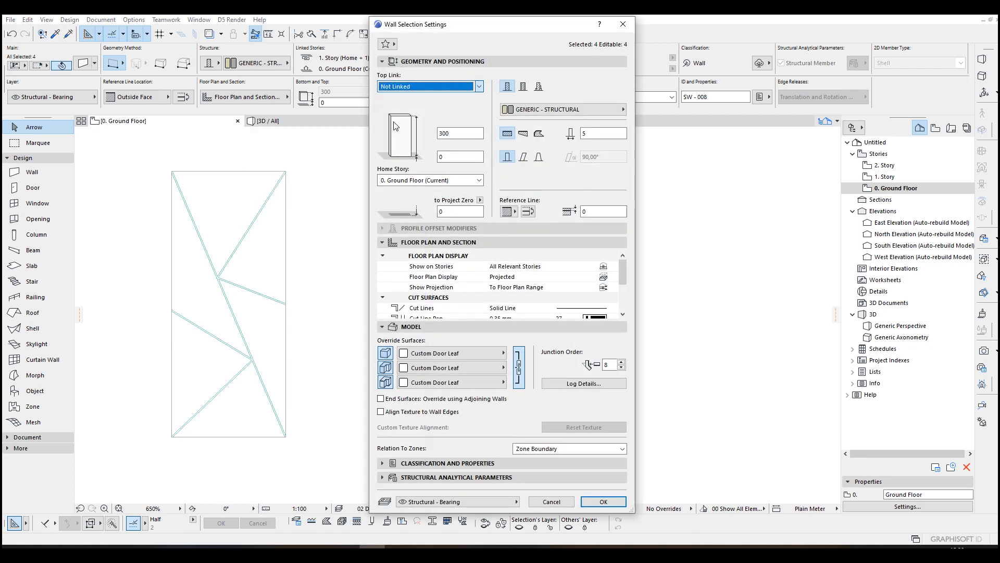
double_click(451, 134)
text(4)
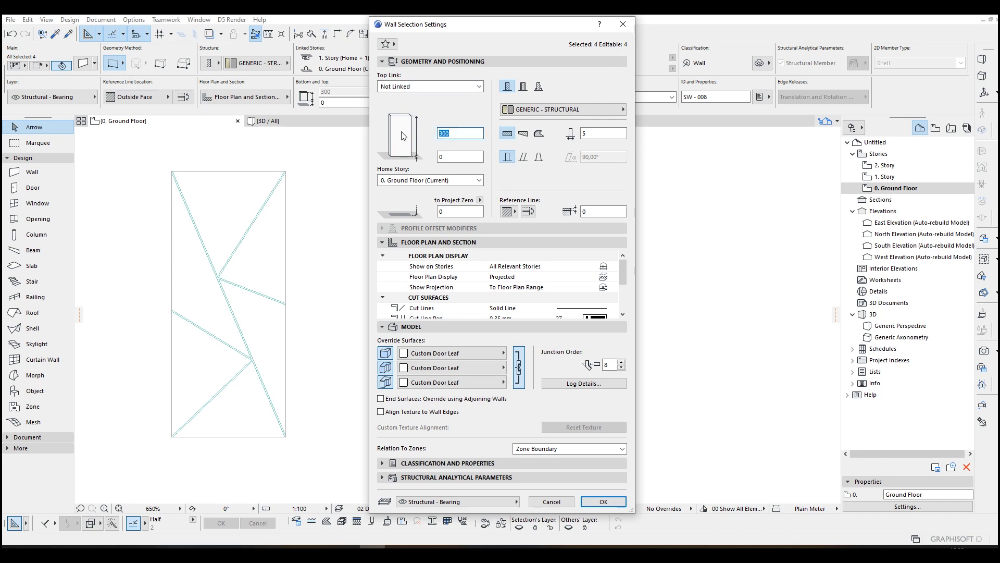
click(604, 501)
click(604, 296)
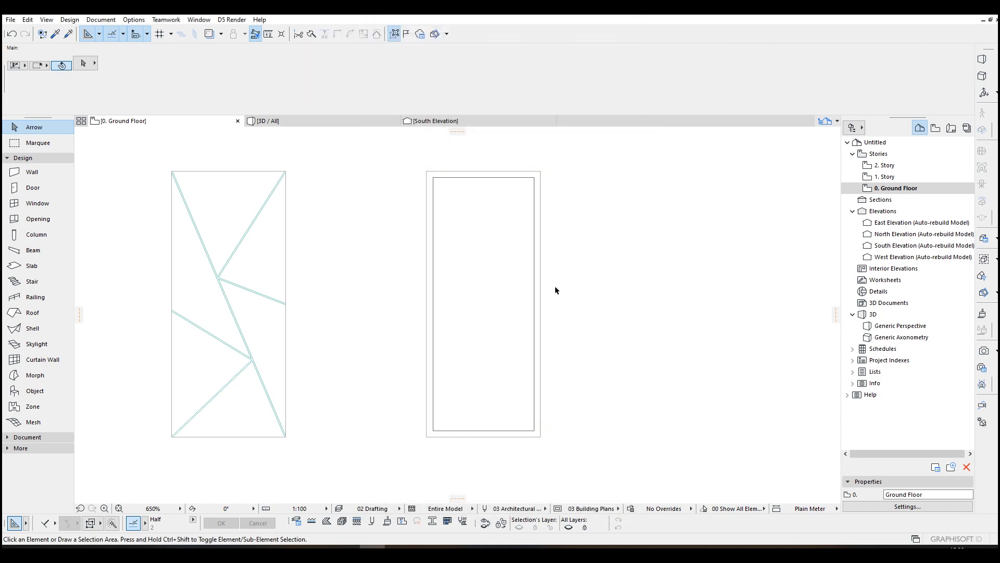
Set the Wall tool's reference line to Center.
alt+click(539, 244)
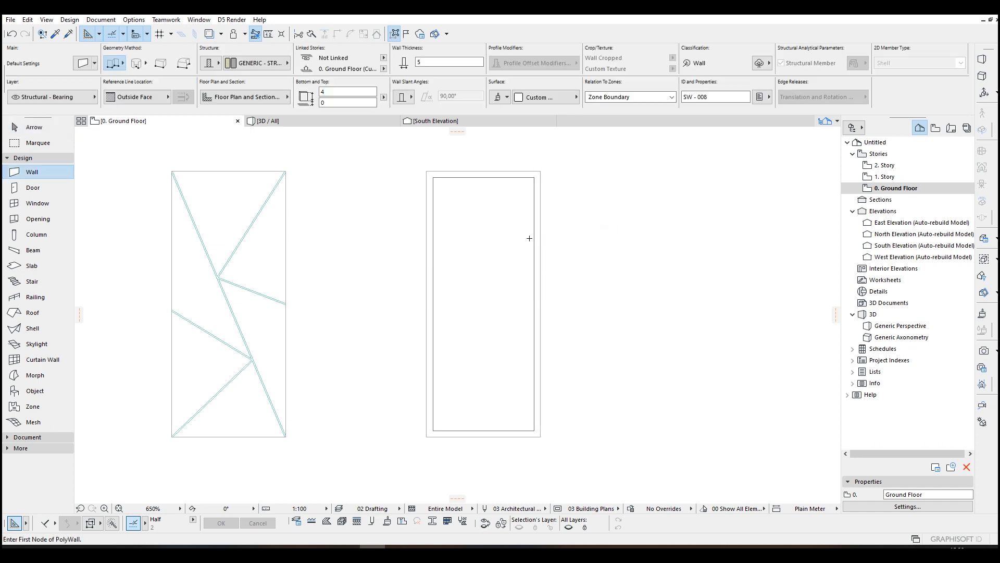
scroll(529, 238, up, 1)
click(144, 97)
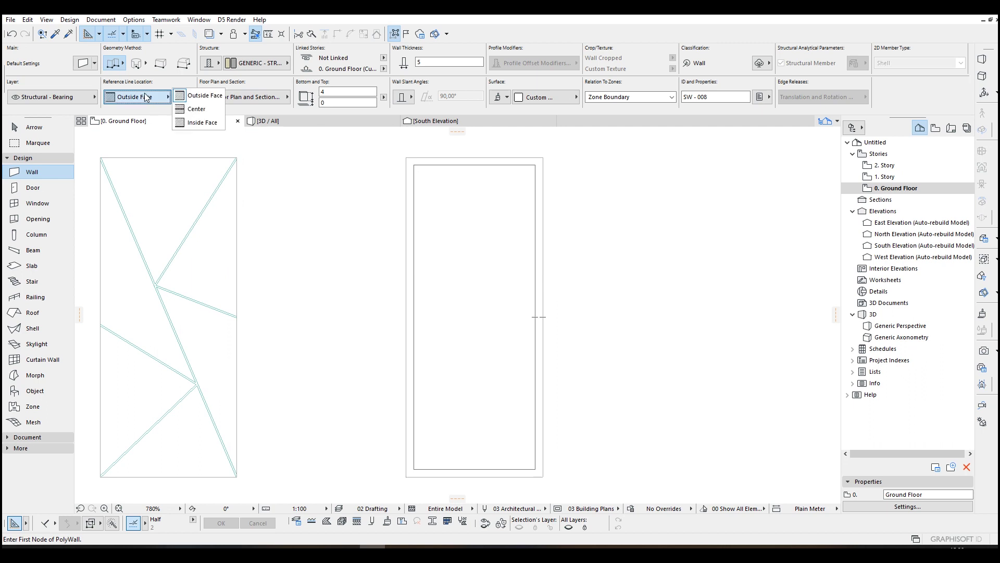
click(201, 110)
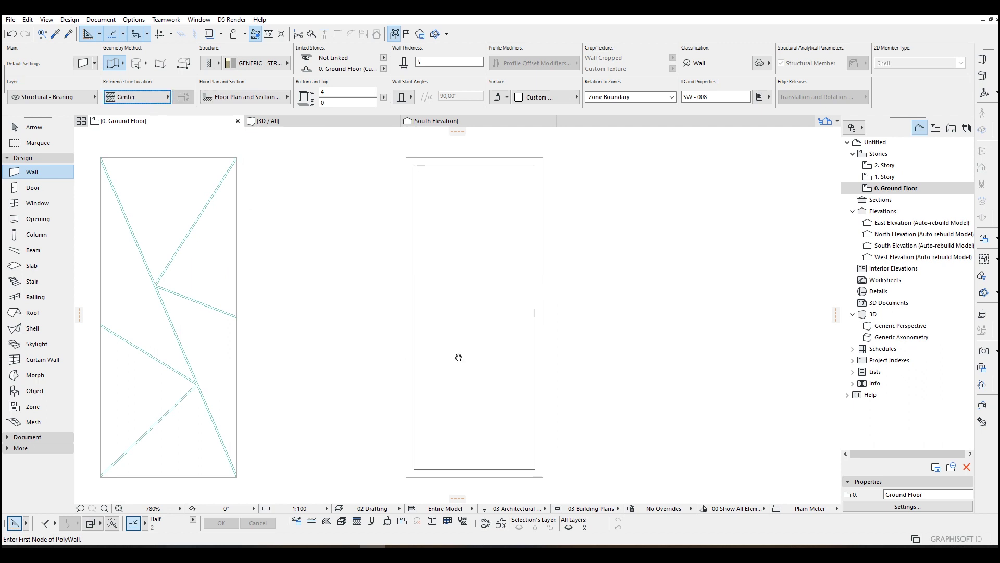
middle_drag(459, 357, 428, 298)
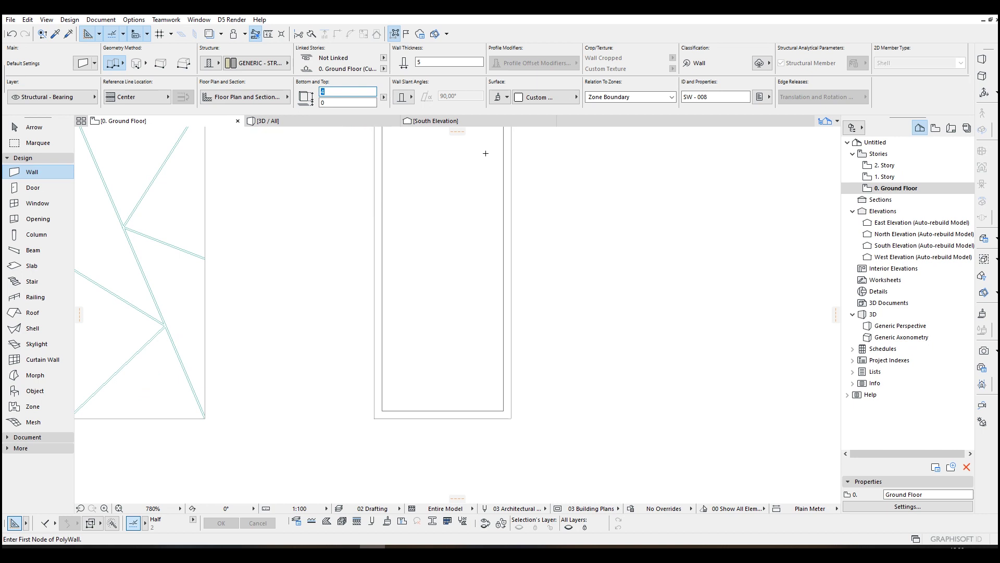
click(345, 93)
text(2,53)
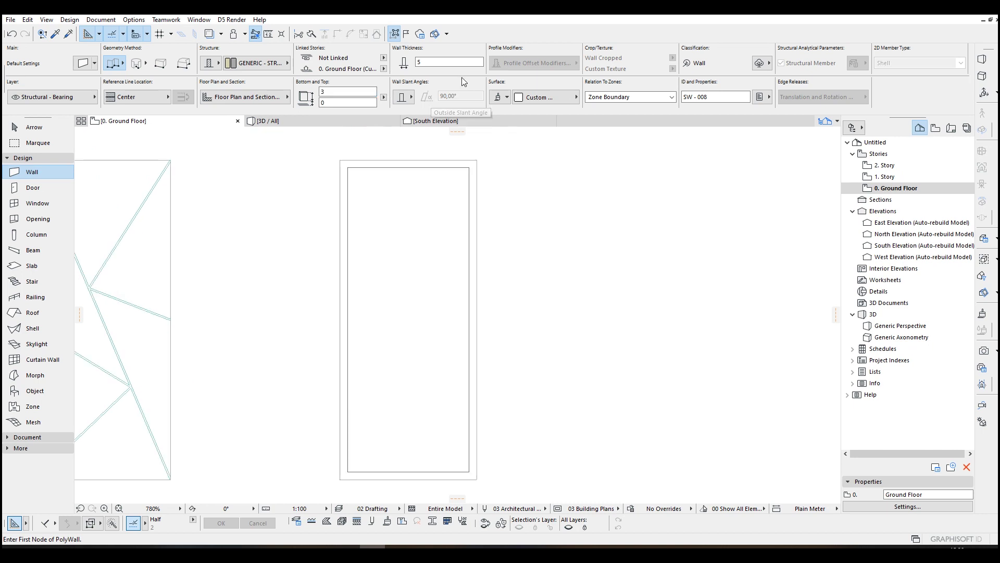
Draw a 3-thick, 3-tall wall across the frame's middle, from left edge to right edge.
key(Tab)
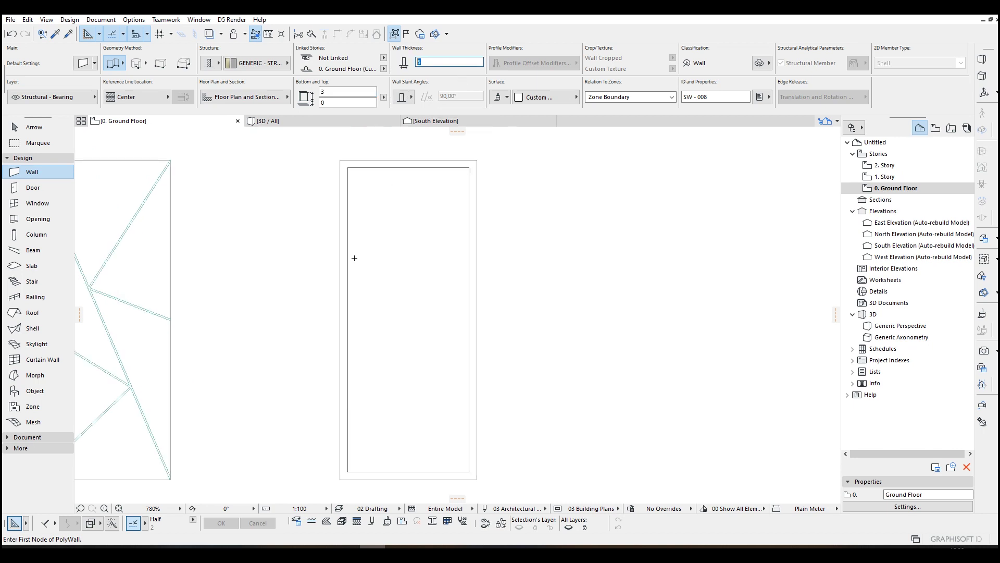
middle_drag(356, 300, 356, 266)
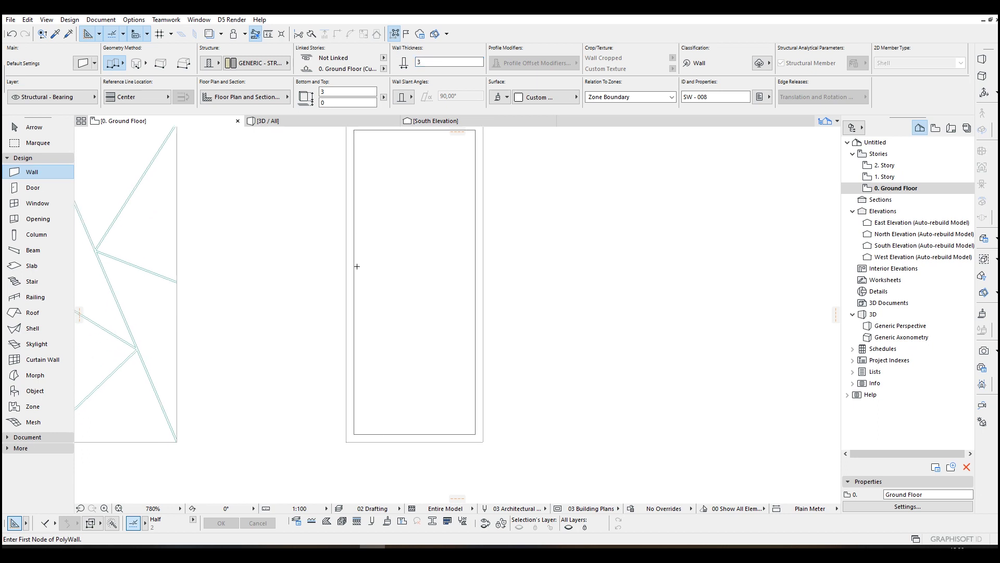
click(355, 280)
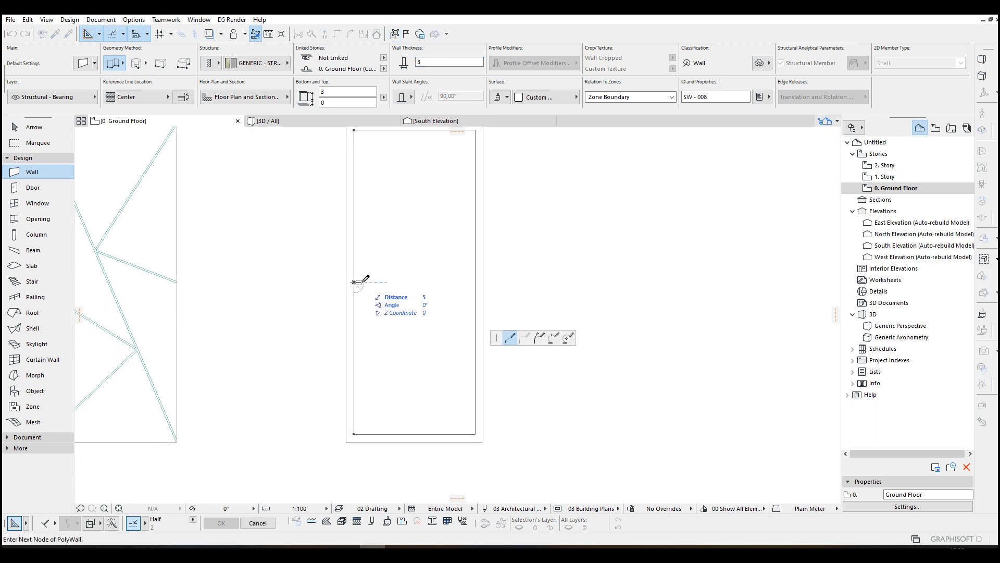
double_click(478, 280)
scroll(467, 282, down, 2)
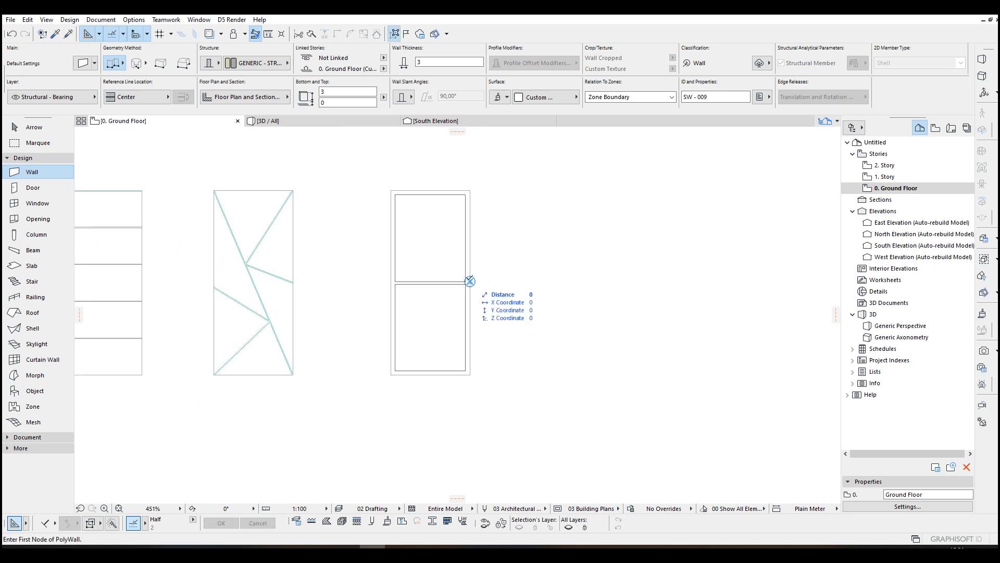
scroll(479, 282, up, 1)
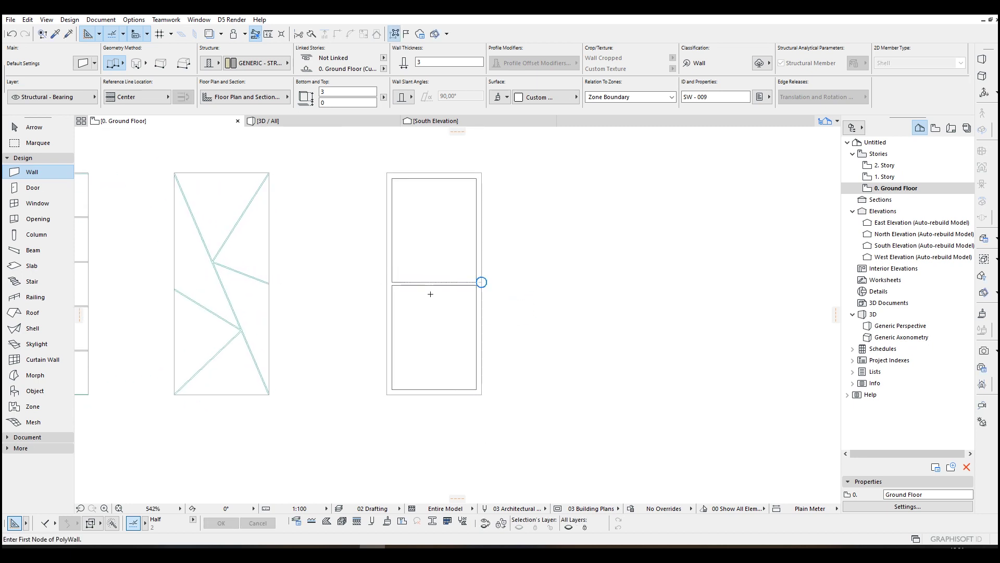
key(Escape)
scroll(431, 288, up, 1)
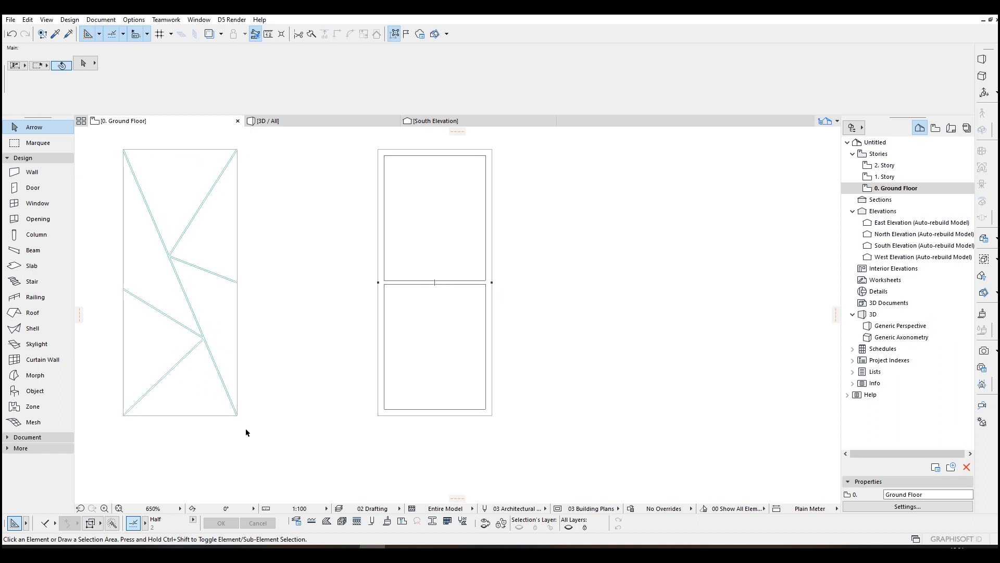
click(195, 524)
Snap between intersections and drag a copy of the middle divider lower into the frame.
click(146, 524)
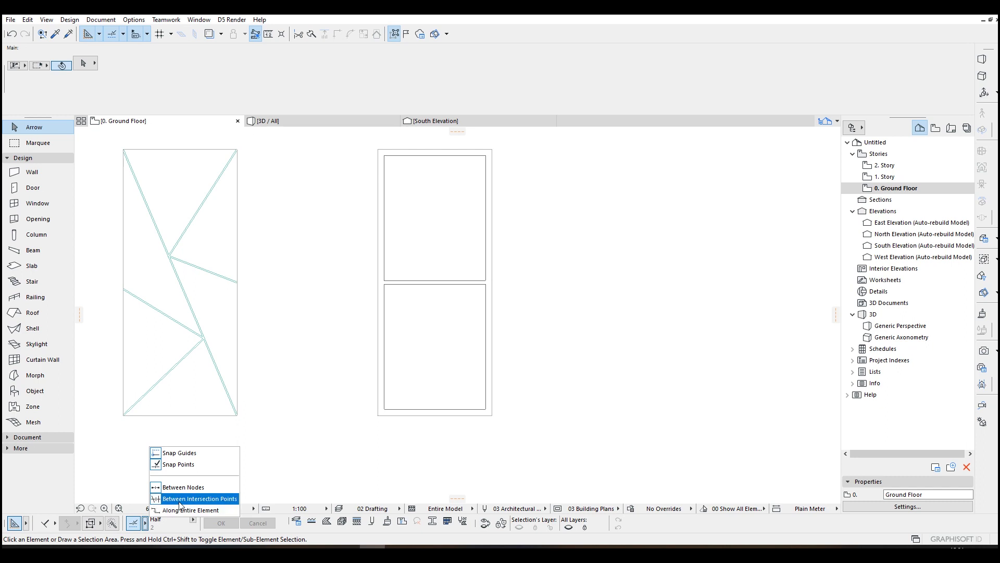
click(195, 500)
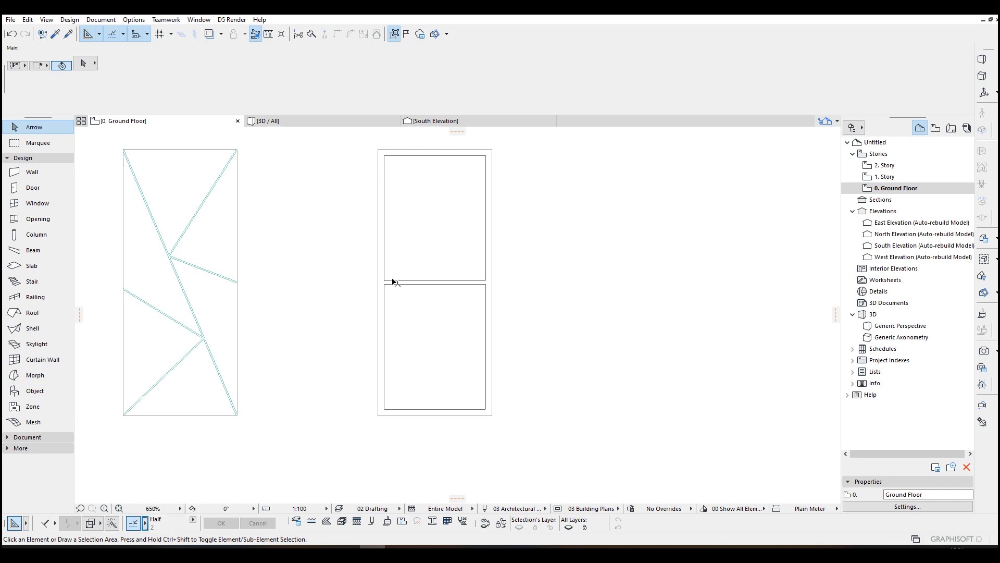
scroll(393, 281, up, 2)
click(371, 241)
key(ctrl+d)
click(376, 241)
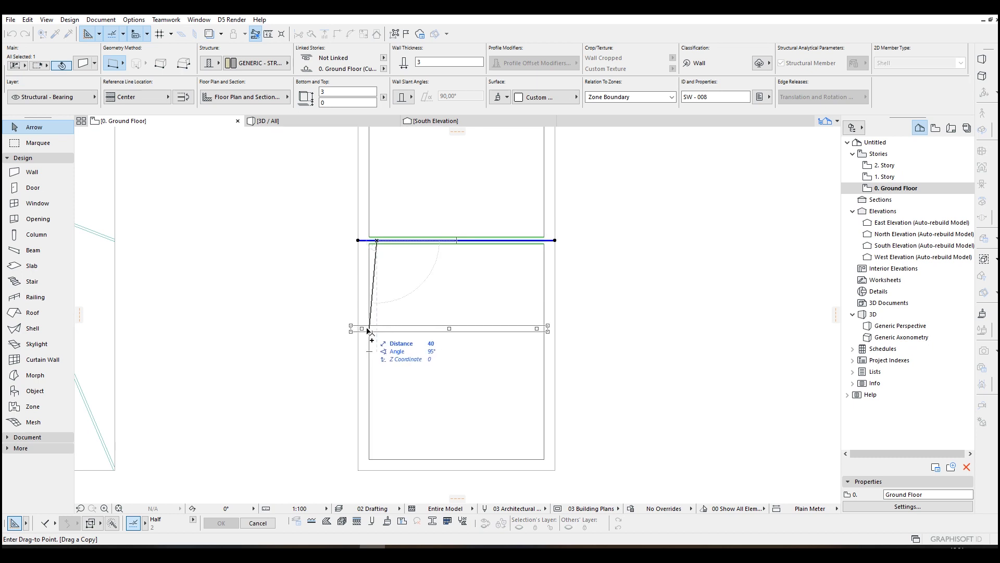
click(378, 353)
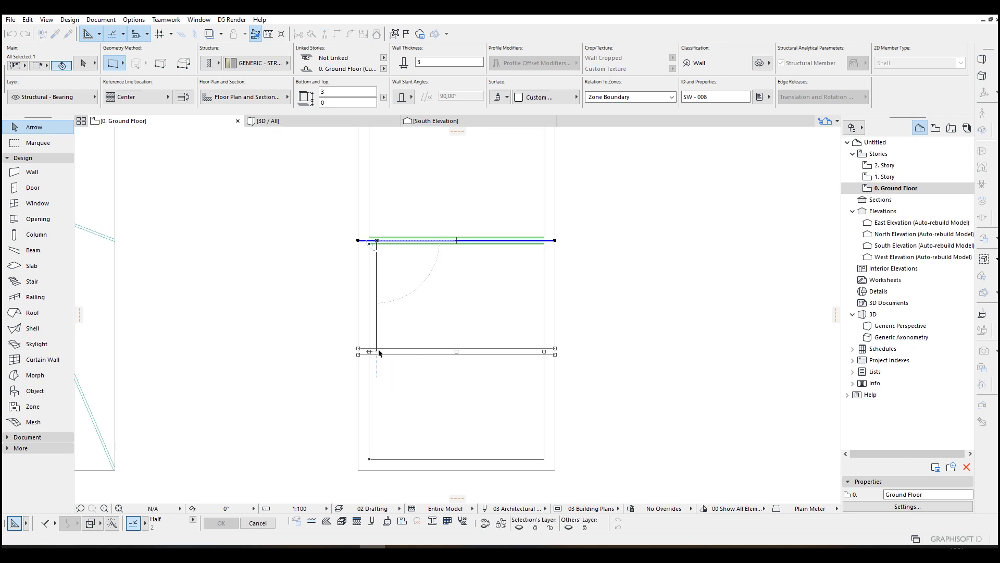
click(477, 314)
scroll(506, 282, down, 1)
scroll(485, 331, down, 1)
scroll(424, 279, down, 1)
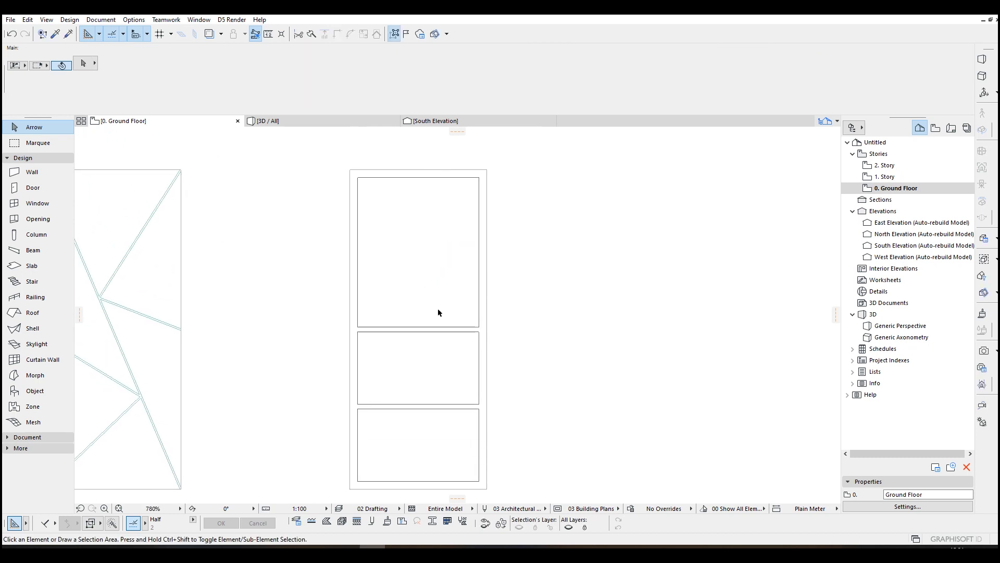
Copy the upper divider from its right end upward across the tall top panel.
click(442, 328)
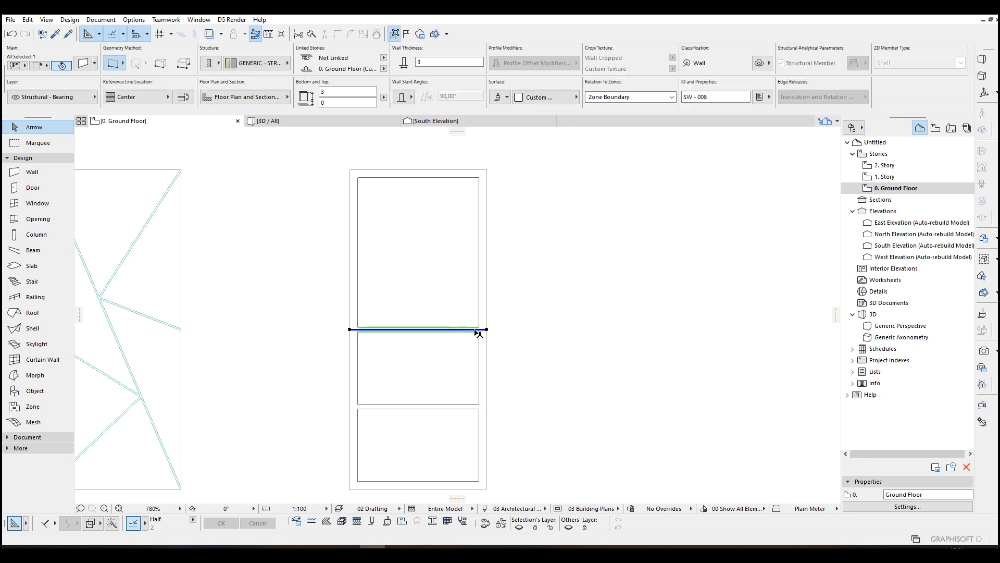
key(ctrl+shift+d)
click(486, 329)
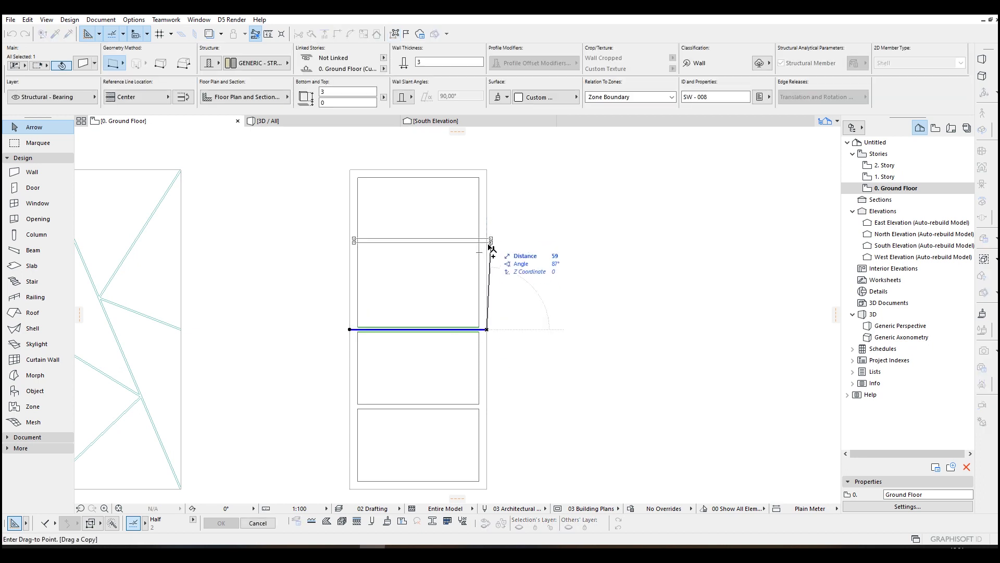
click(482, 252)
click(399, 324)
shift+scroll(310, 416, down, 1)
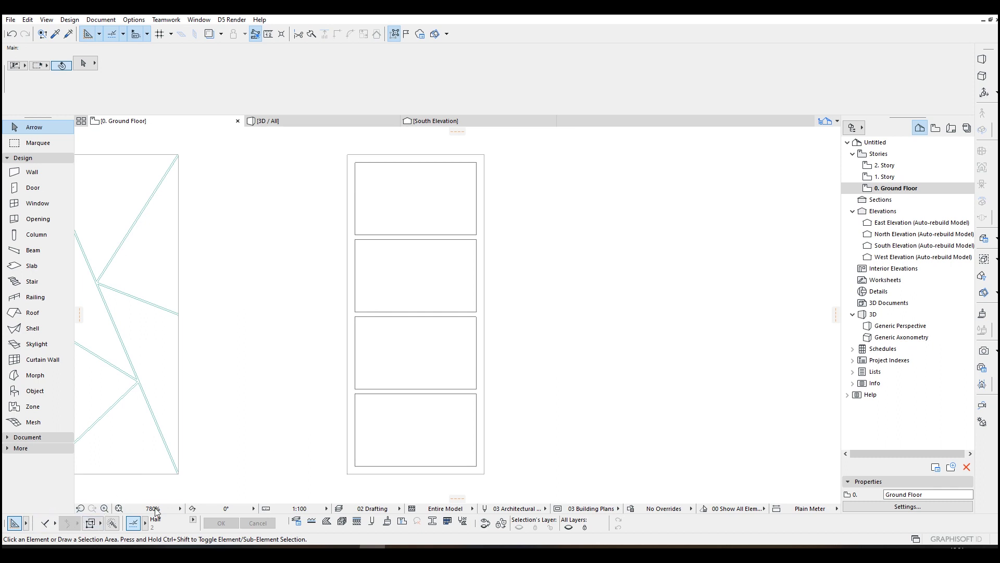
click(133, 20)
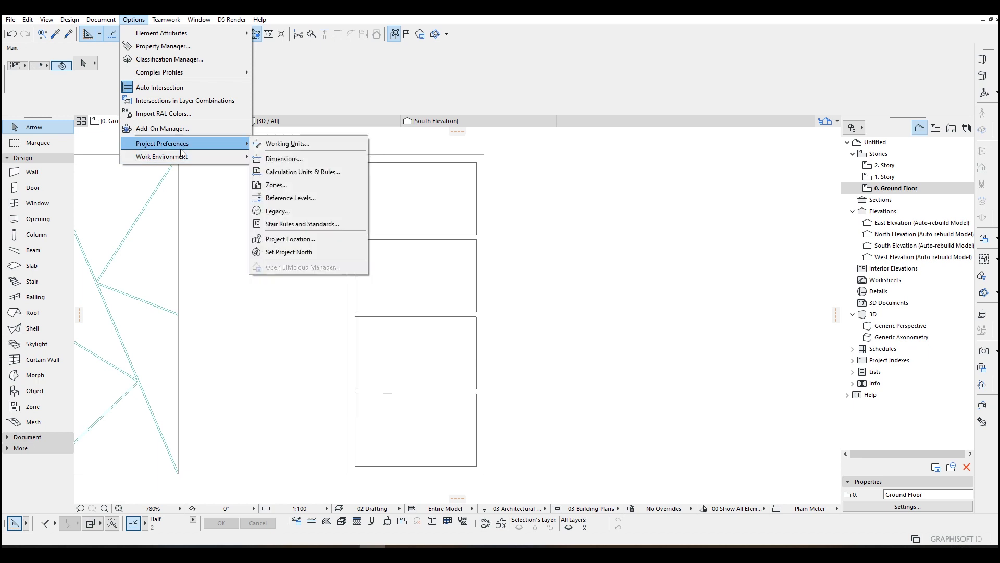
mouse_move(162, 156)
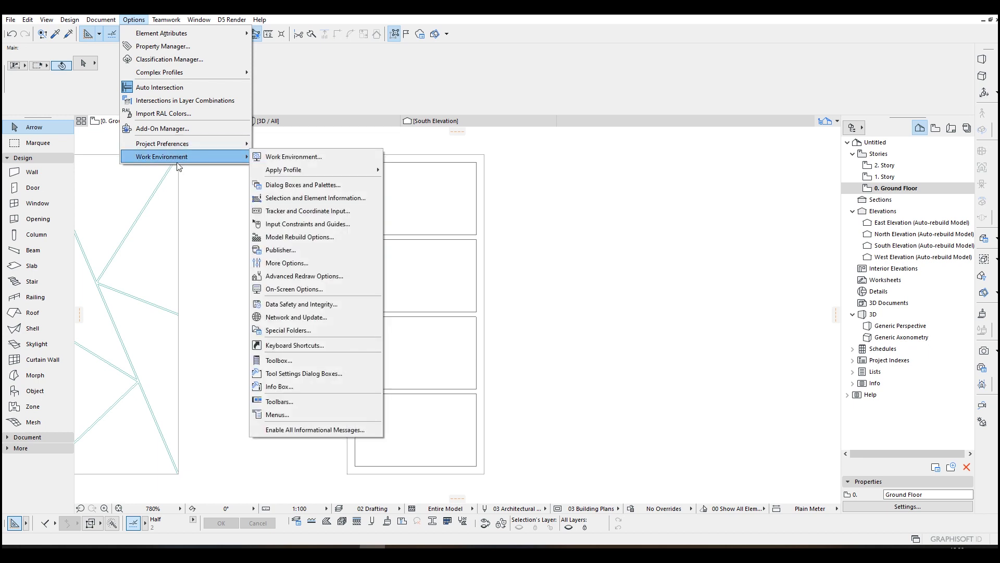
click(198, 18)
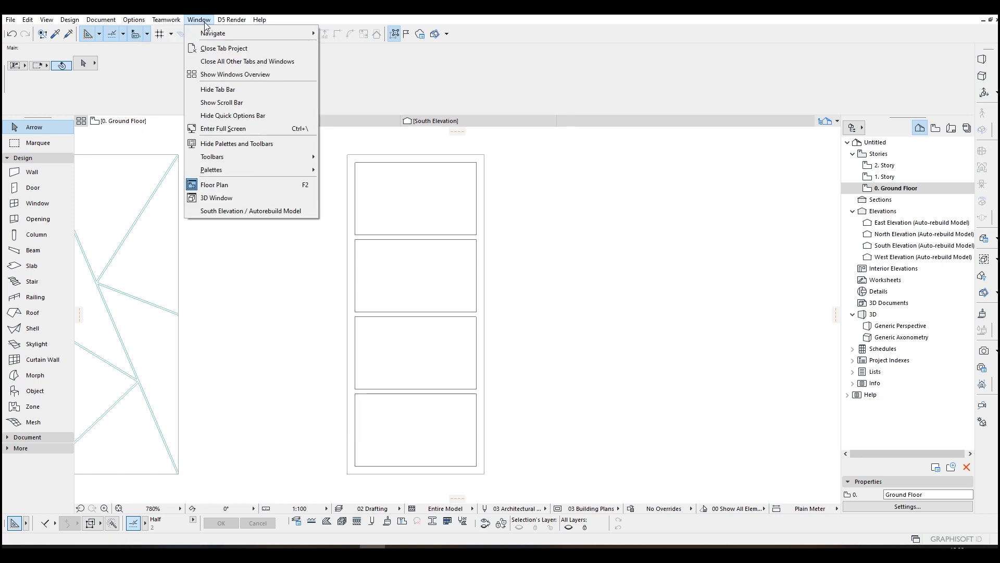
mouse_move(227, 169)
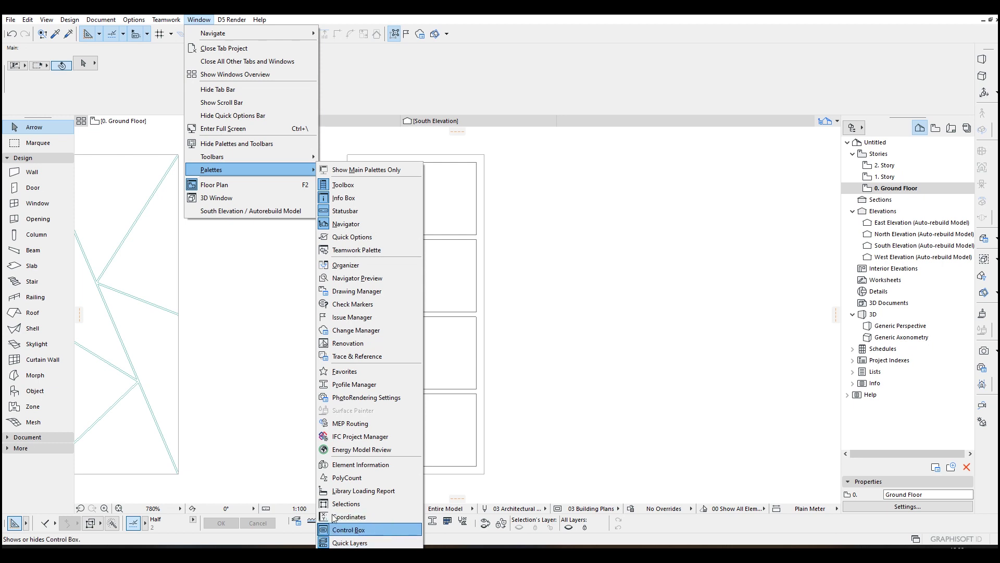
click(260, 458)
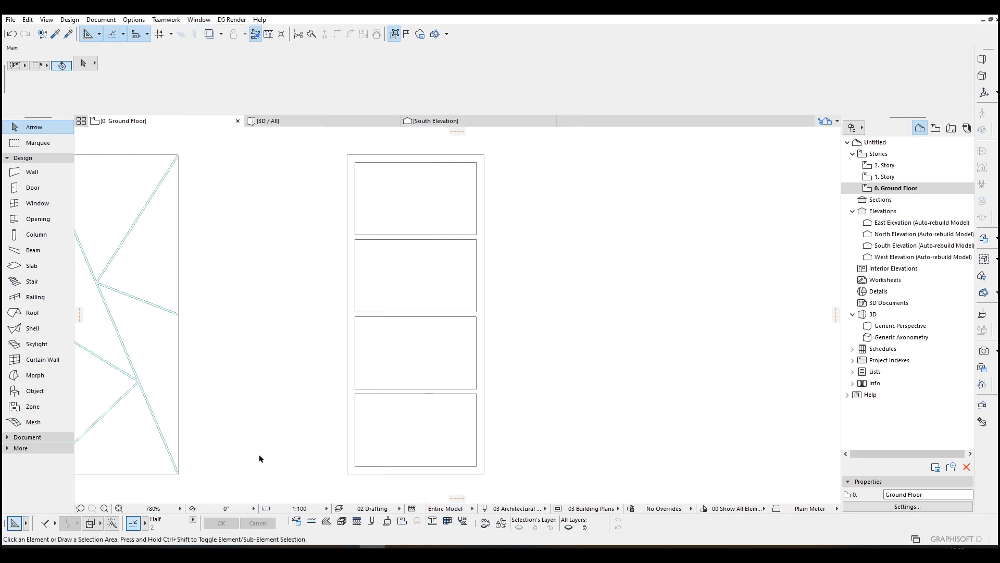
key(l)
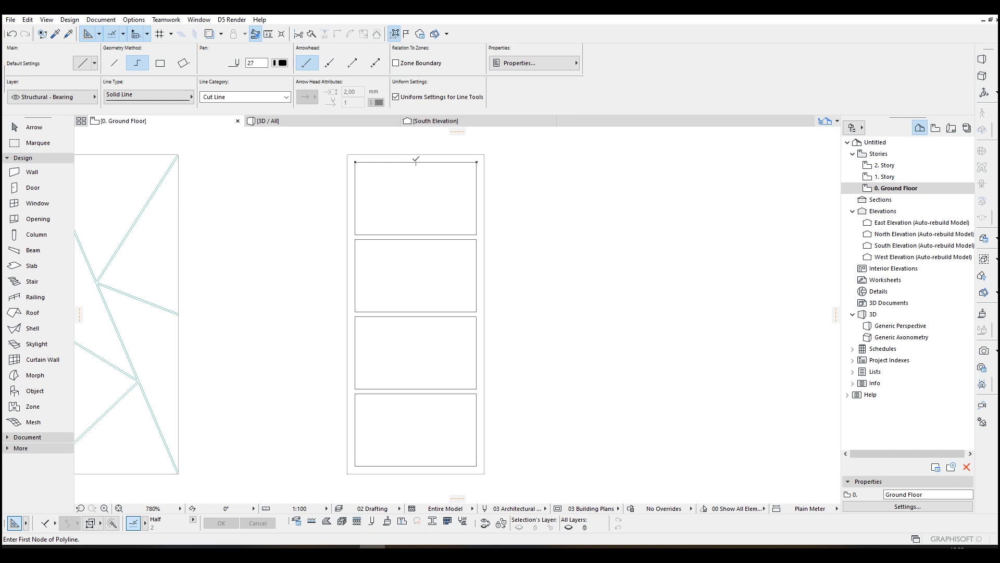
Draw a vertical line down the door and a horizontal line across the bottom panel.
click(415, 161)
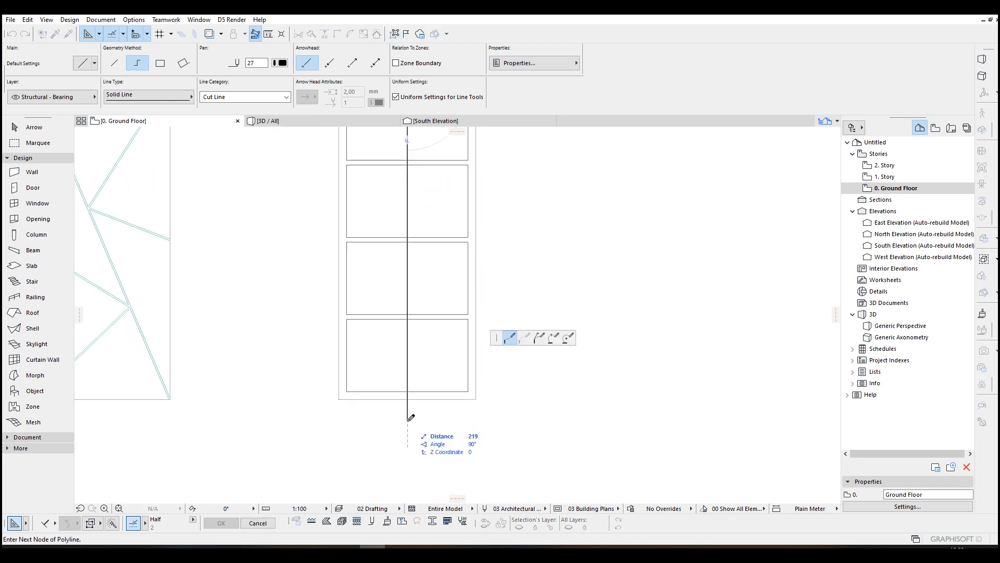
click(405, 353)
double_click(328, 352)
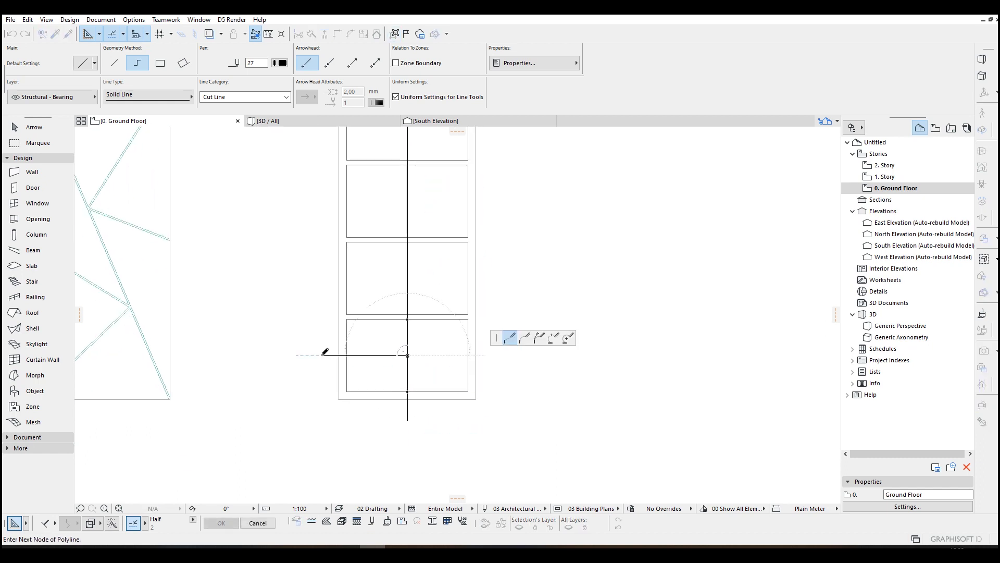
key(Escape)
scroll(403, 358, up, 3)
scroll(402, 358, up, 1)
Draw a small circle where the two lines cross.
key(c)
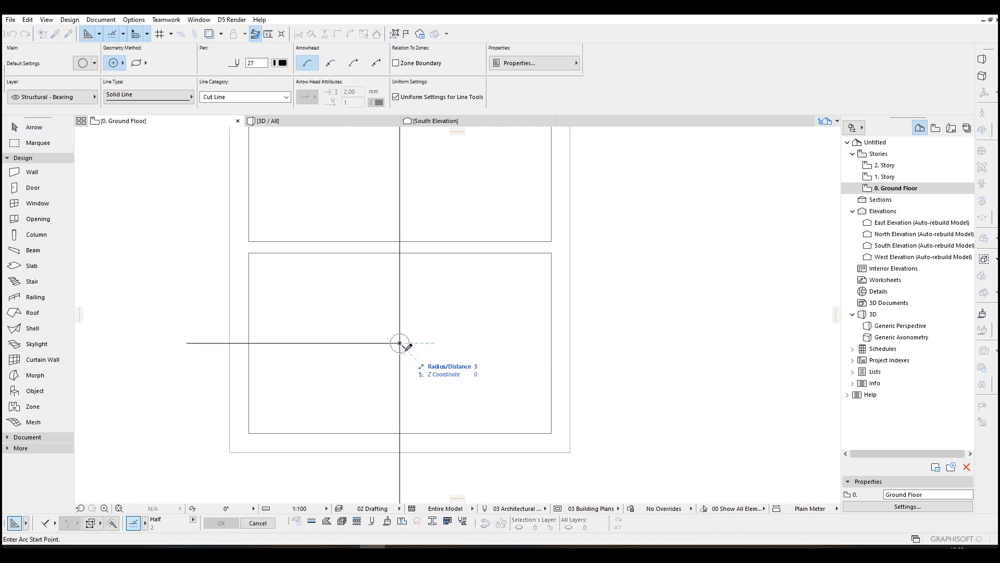
key(Escape)
scroll(400, 343, down, 2)
key(Escape)
scroll(334, 319, down, 2)
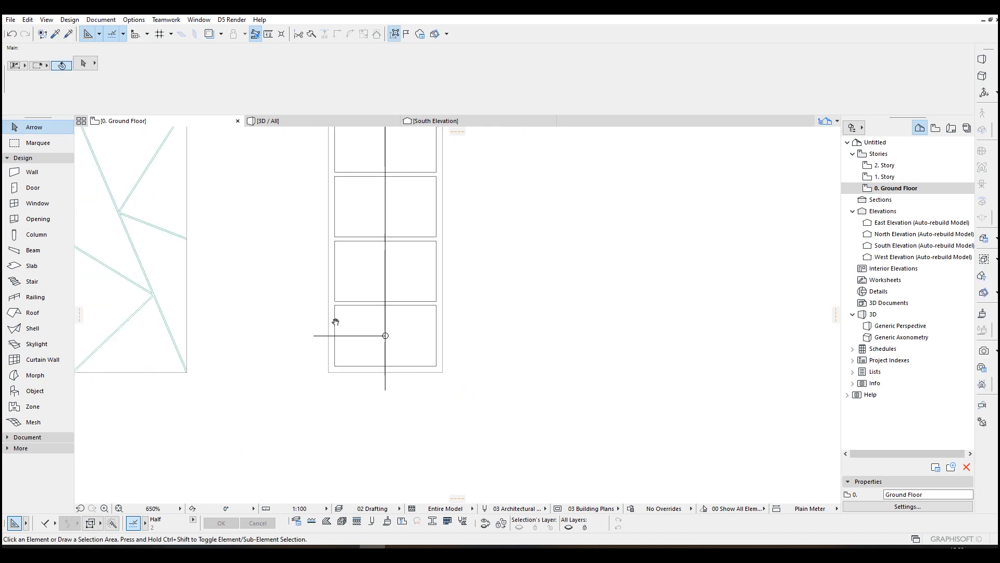
shift+scroll(344, 313, left, 3)
scroll(417, 259, up, 3)
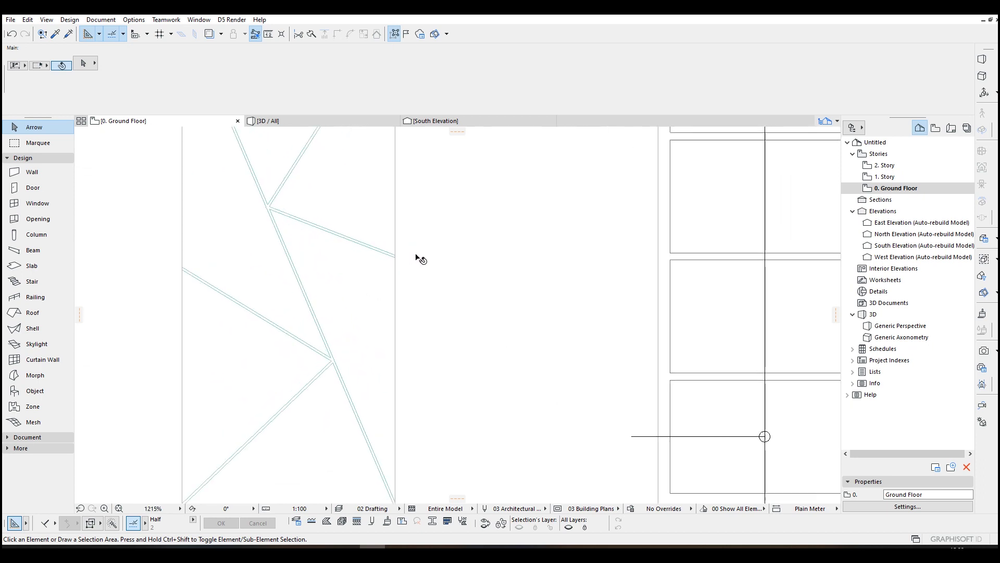
scroll(364, 259, up, 4)
scroll(319, 273, up, 3)
Delete the crossing guide lines and create a slab on the circle.
key(s)
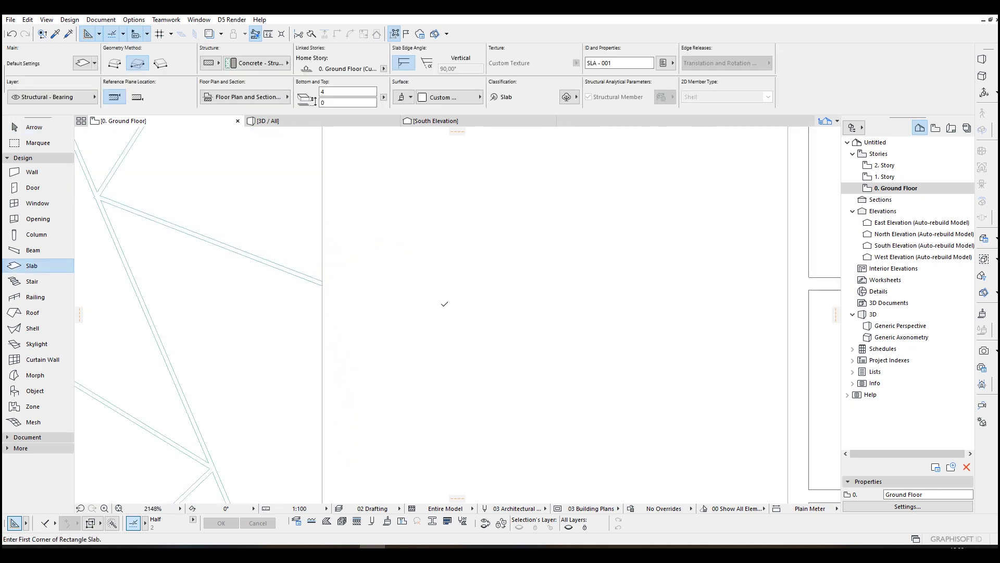
scroll(446, 301, down, 3)
scroll(330, 324, up, 2)
scroll(341, 352, up, 1)
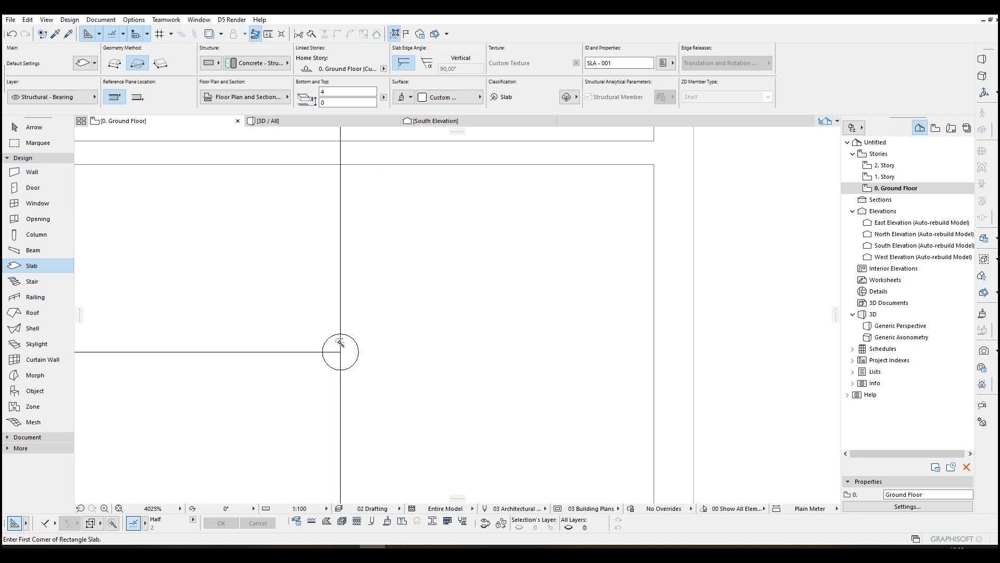
key(Escape)
click(339, 347)
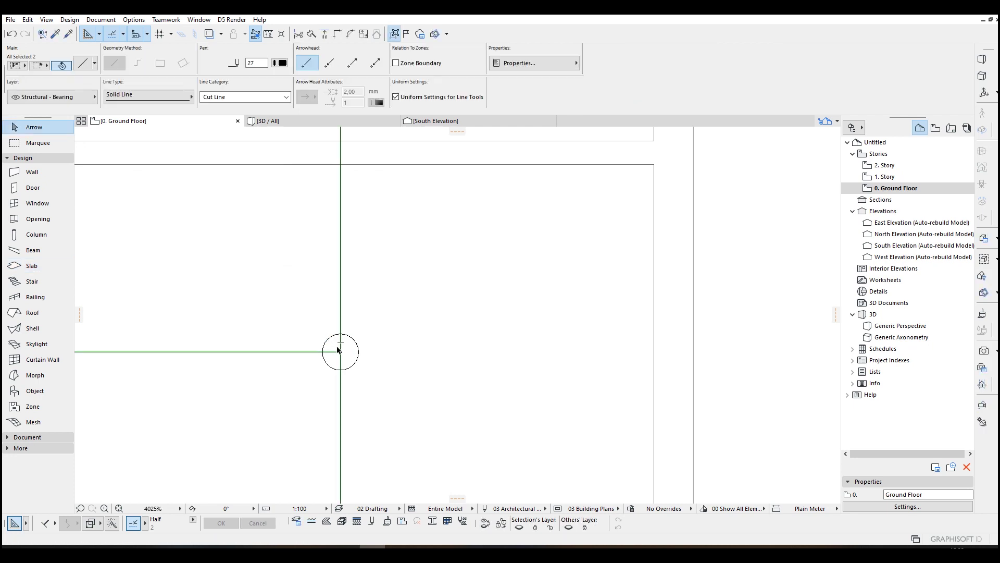
key(Delete)
key(s)
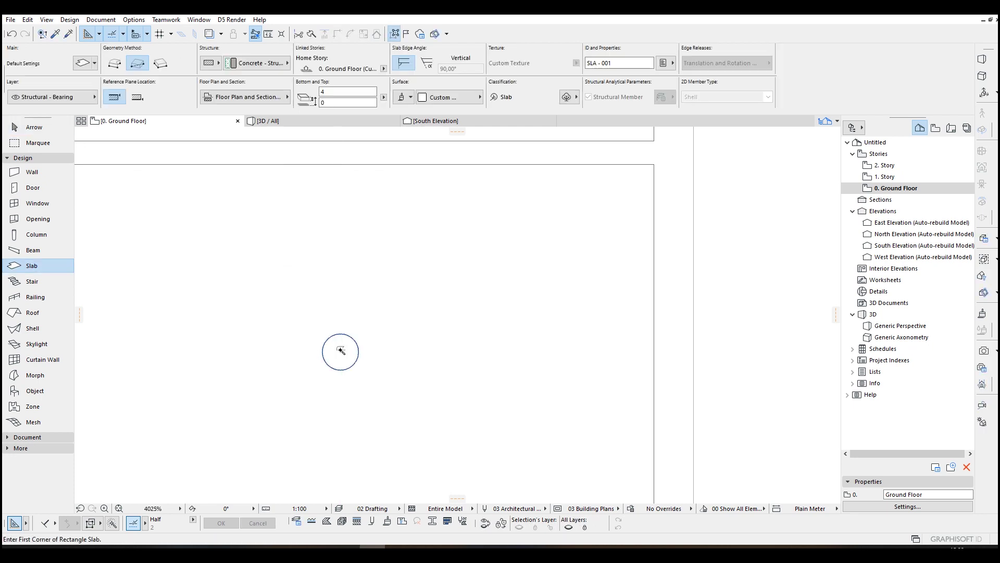
key(Escape)
scroll(355, 346, down, 3)
scroll(359, 339, up, 2)
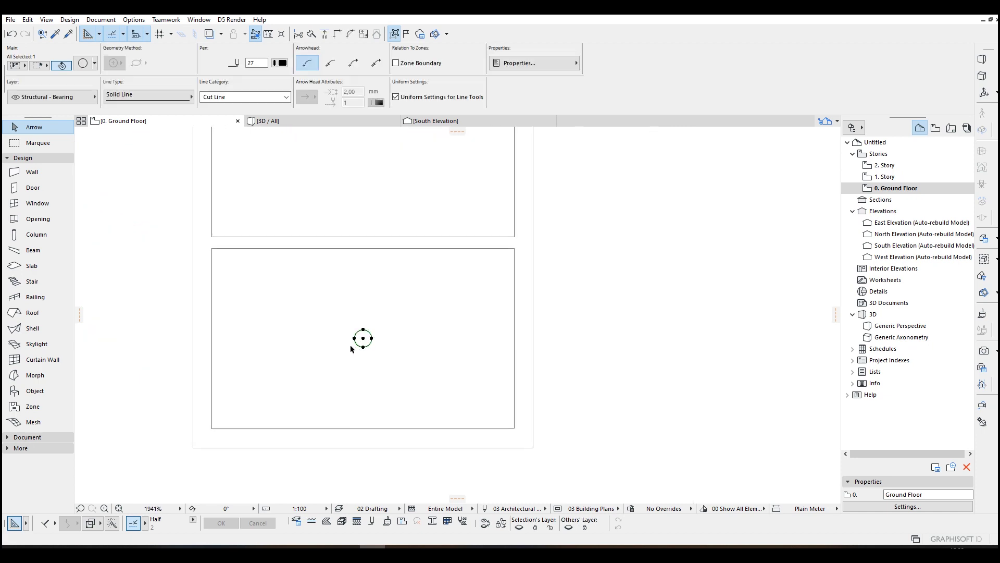
Change the small round slab's Top value from 4 to 2.
click(379, 338)
scroll(379, 338, down, 1)
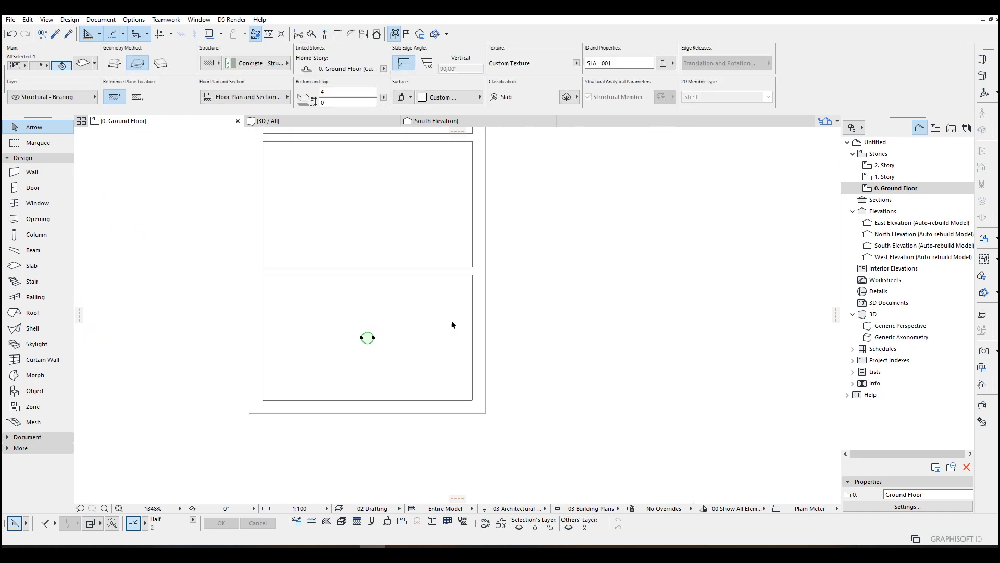
click(538, 326)
click(370, 338)
click(348, 92)
key(Return)
middle_drag(364, 286, 429, 294)
click(633, 352)
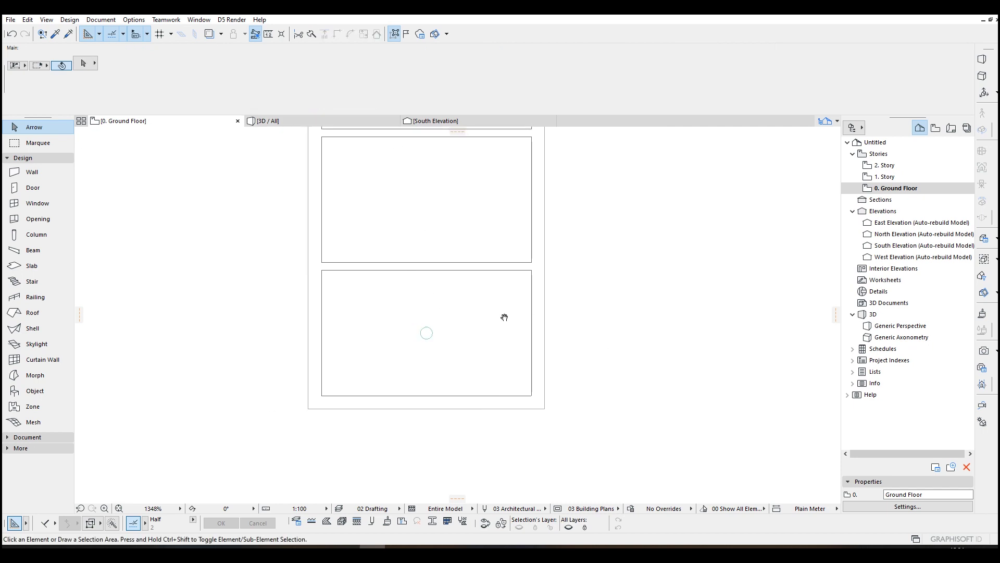
middle_drag(503, 318, 482, 337)
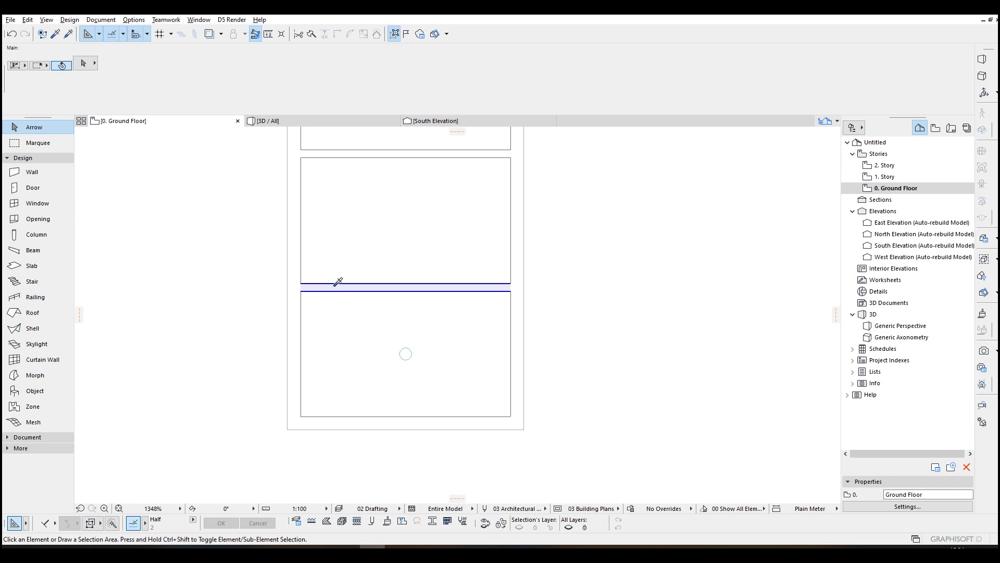
key(w)
Draw a tangent-arc wall from the bottom panel's lower-left corner to its top-left corner.
middle_drag(378, 320, 413, 278)
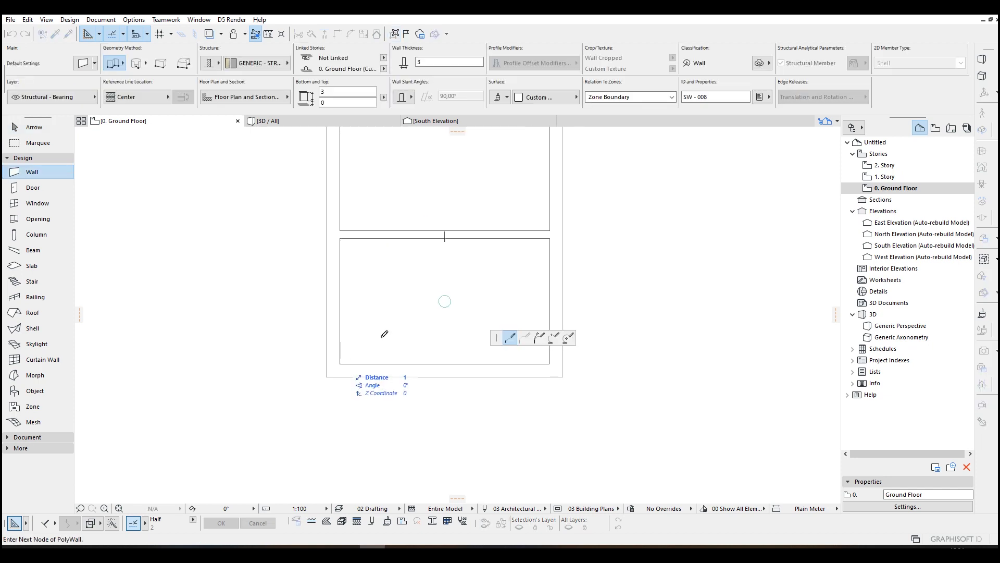
click(340, 364)
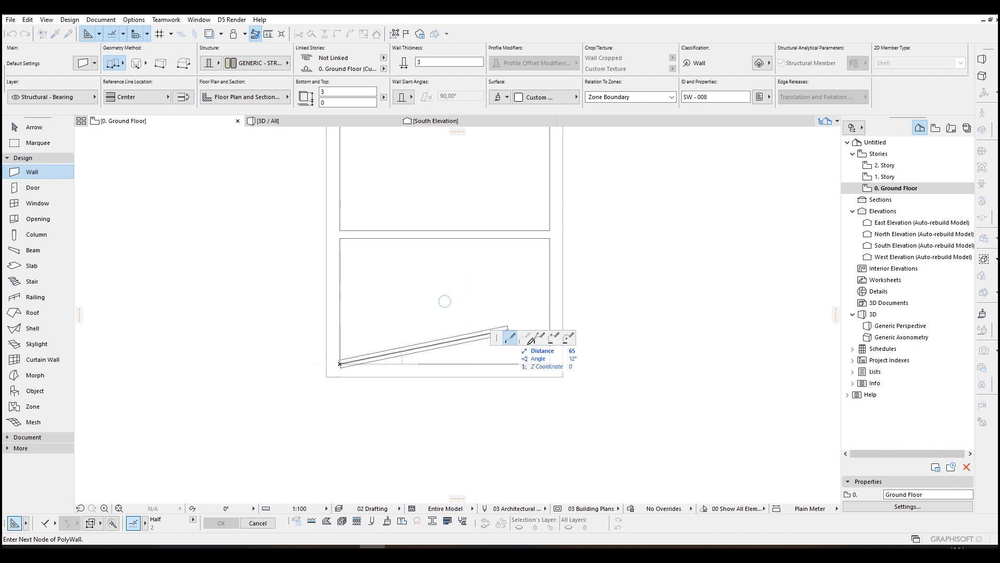
click(542, 340)
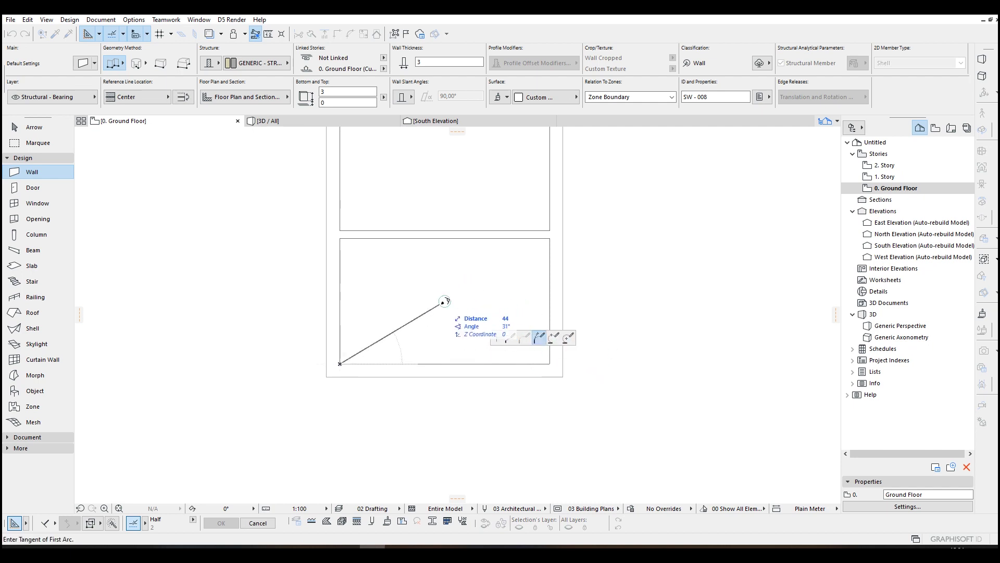
click(445, 299)
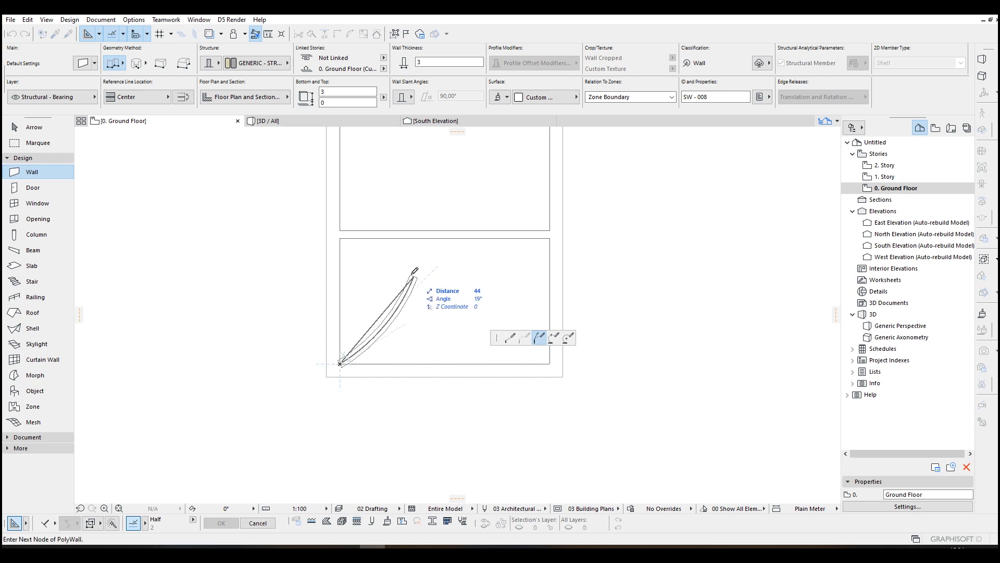
click(341, 234)
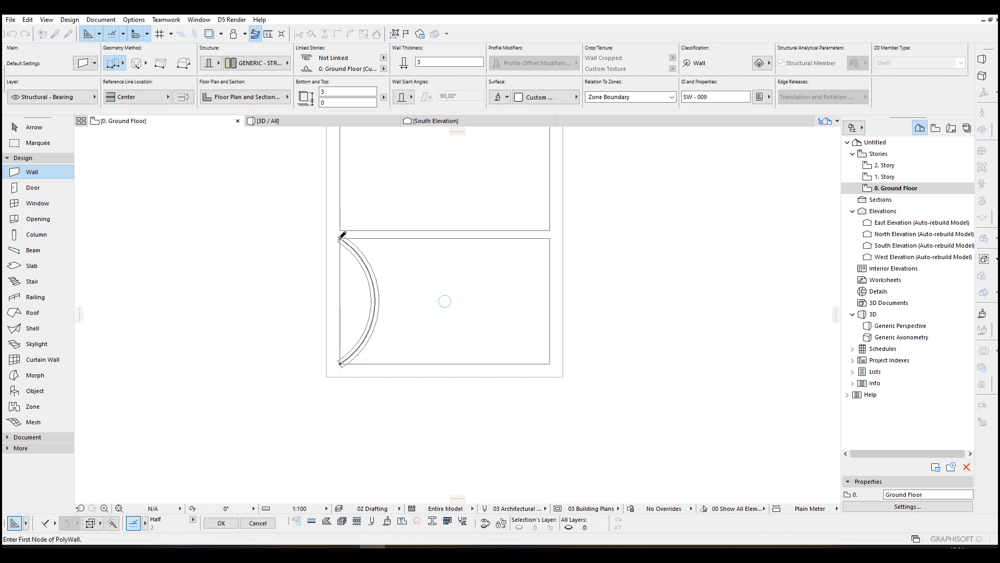
key(shift+F1)
Change the curved wall's bulge and move it toward the panel centre.
click(375, 288)
scroll(378, 296, up, 2)
scroll(377, 296, up, 2)
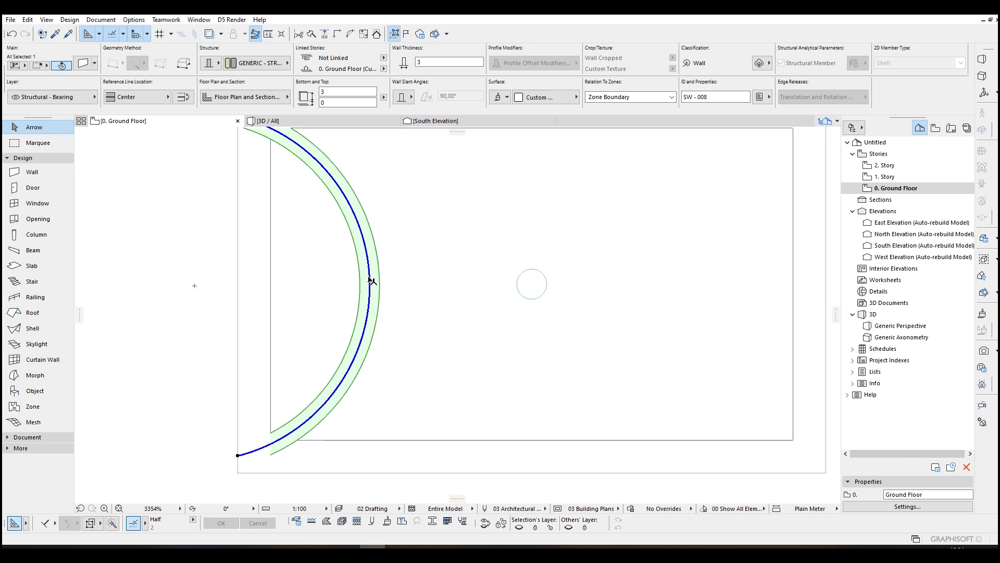
click(370, 279)
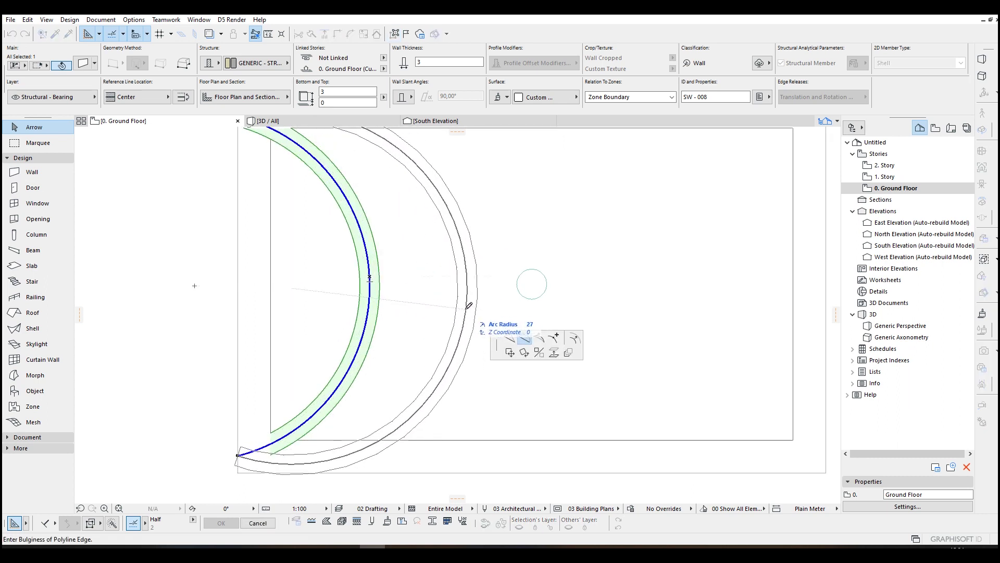
scroll(470, 305, down, 3)
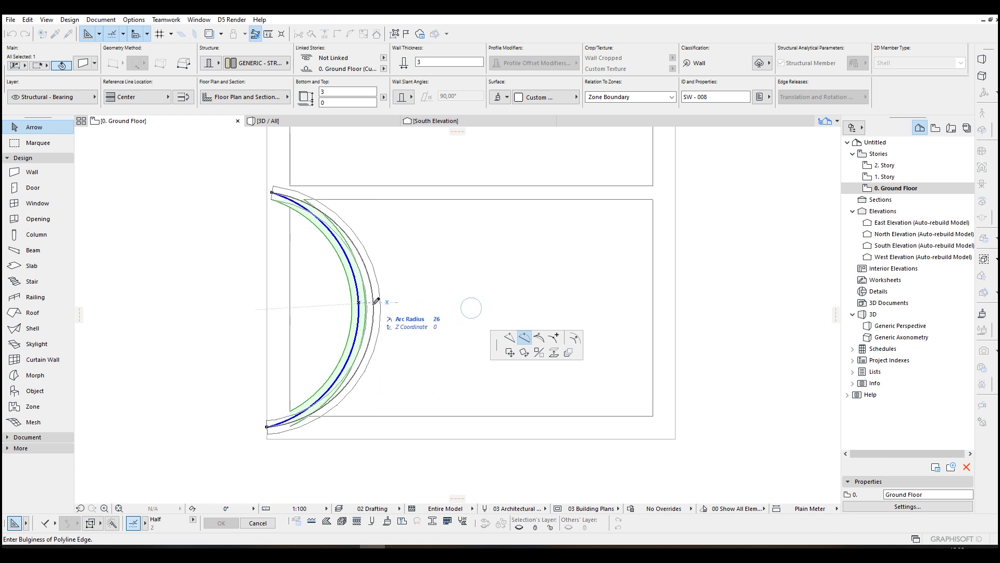
click(370, 301)
key(ctrl+d)
click(369, 305)
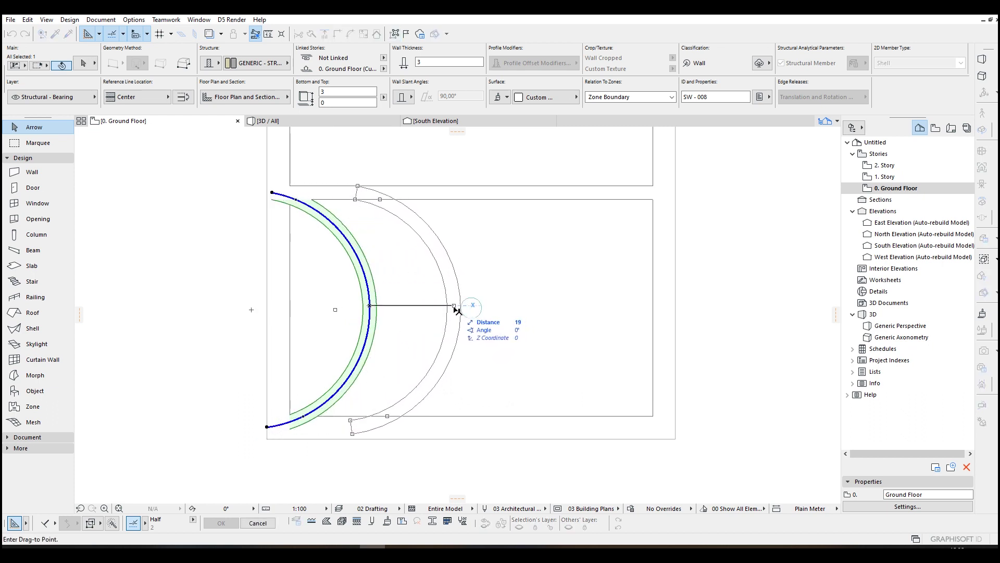
click(458, 309)
click(551, 358)
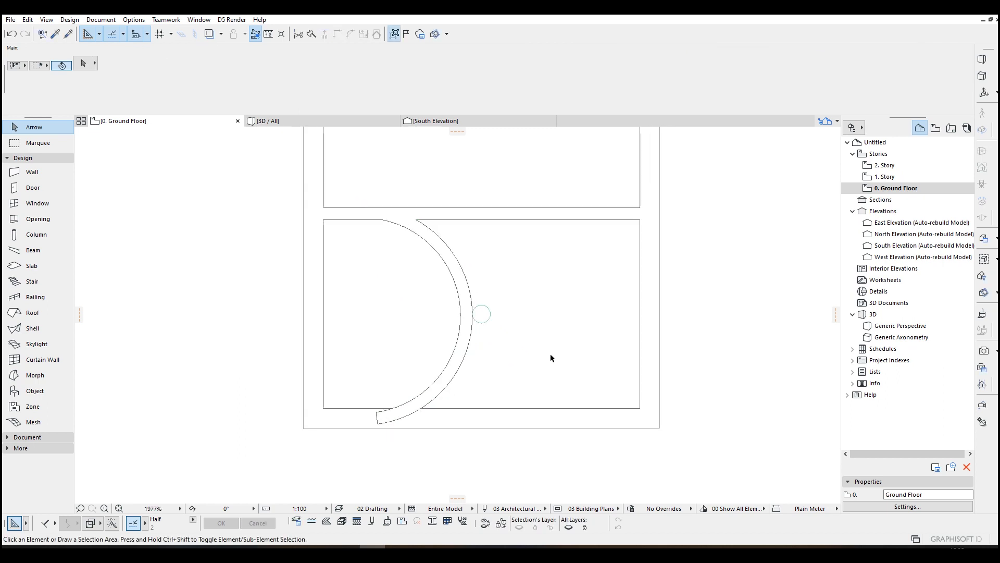
scroll(556, 356, down, 3)
Extend both ends of the arc into a larger half-ring.
click(438, 398)
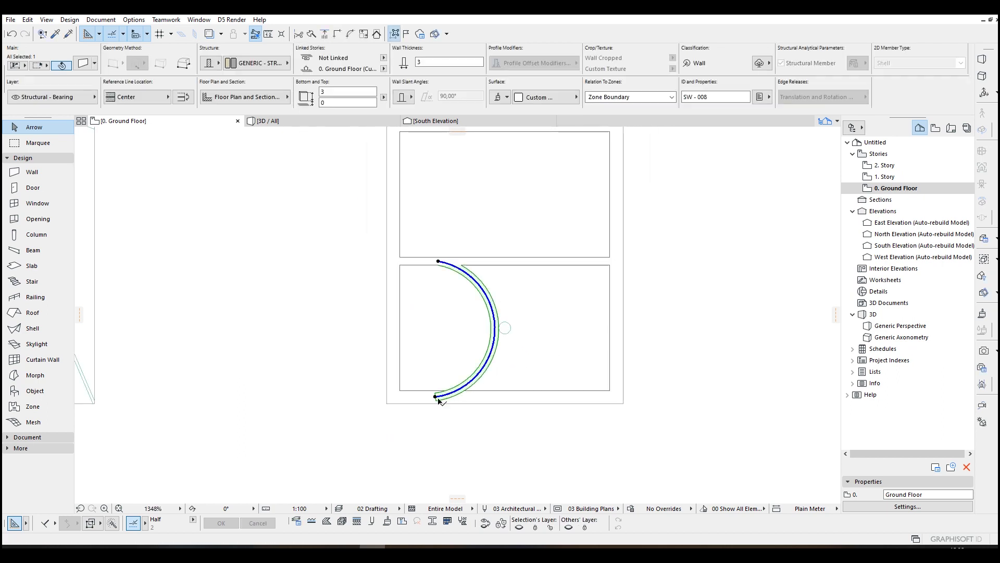
click(438, 397)
scroll(383, 391, up, 3)
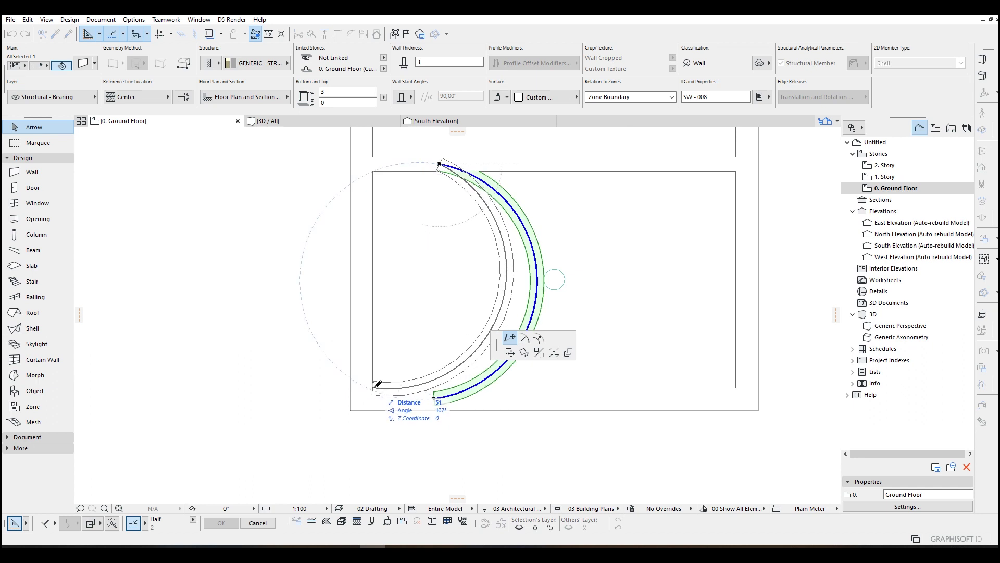
click(391, 379)
click(440, 165)
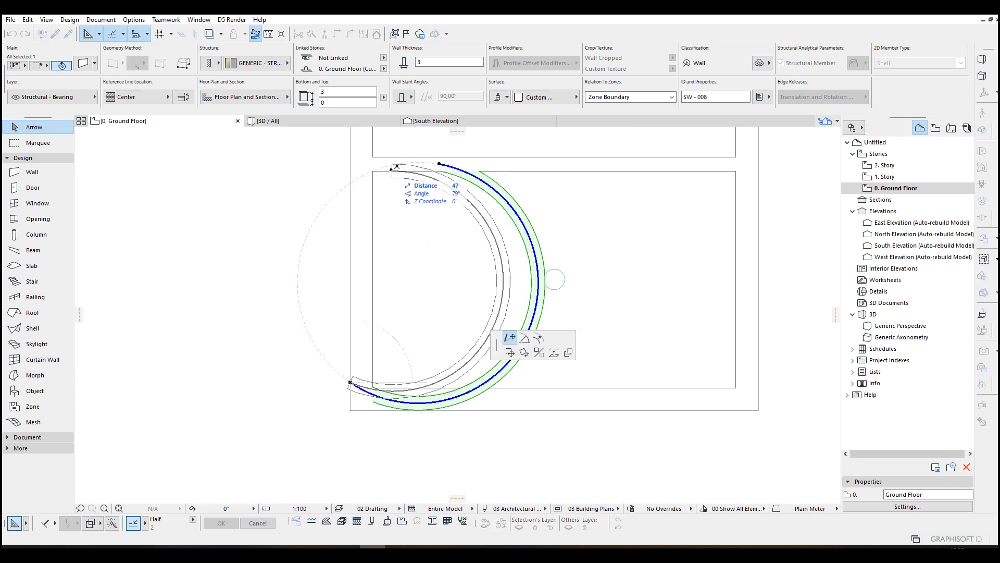
click(397, 190)
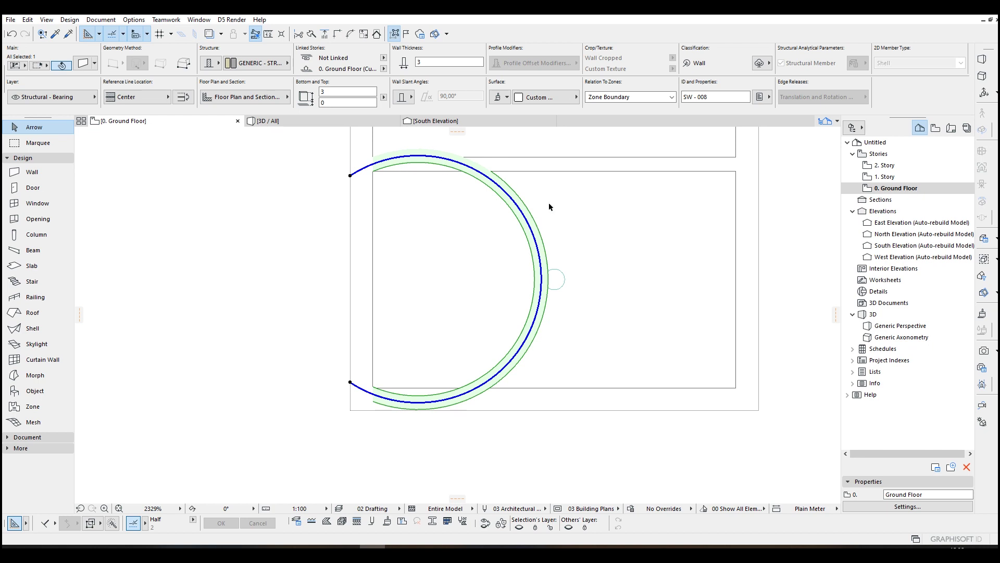
Move the curved wall to the right of the door panels.
middle_drag(549, 206, 471, 268)
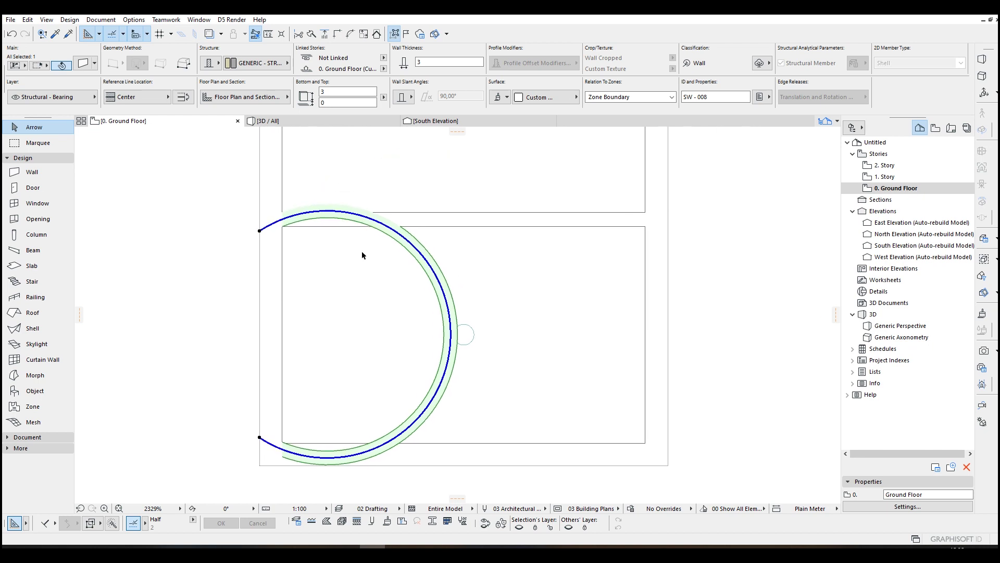
scroll(358, 258, down, 1)
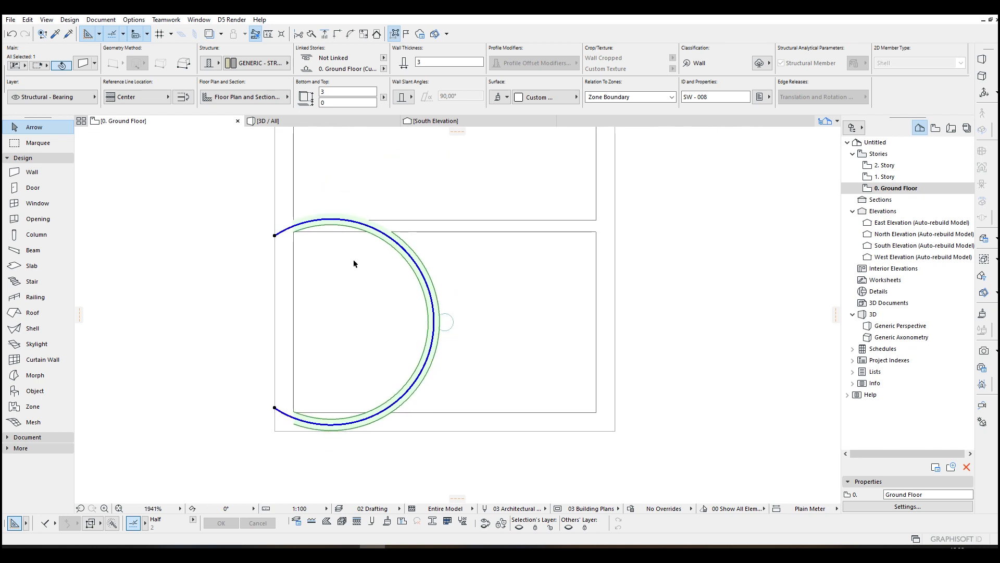
key(ctrl+d)
click(397, 273)
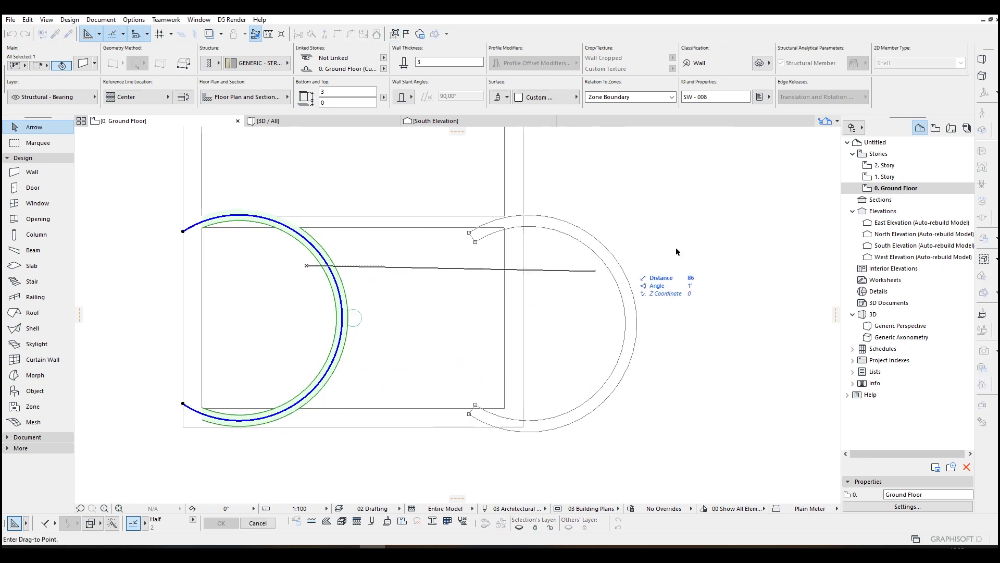
click(723, 245)
key(Escape)
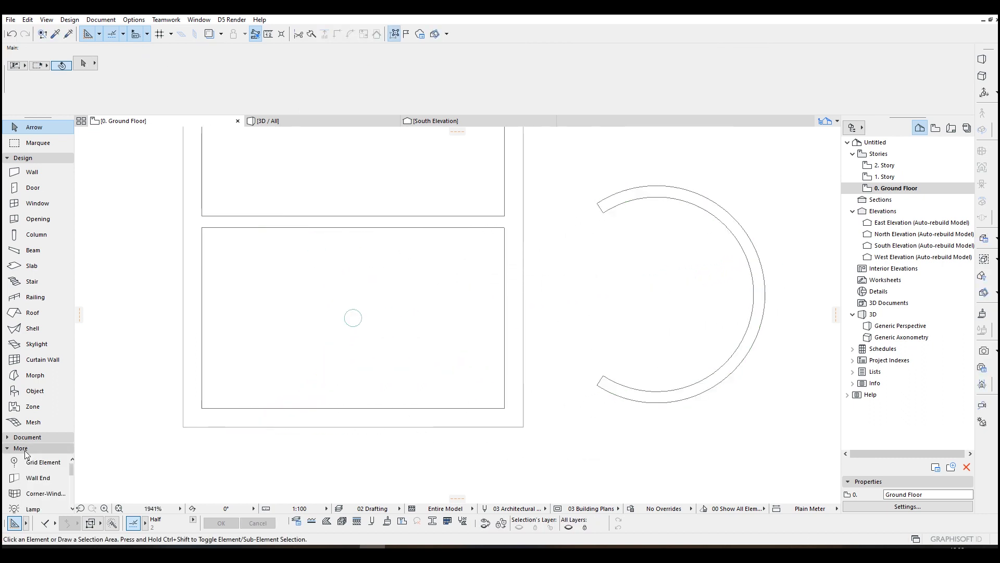
Draw a spline through the panel's lower-left corner, the small circle and its top-left corner.
click(29, 438)
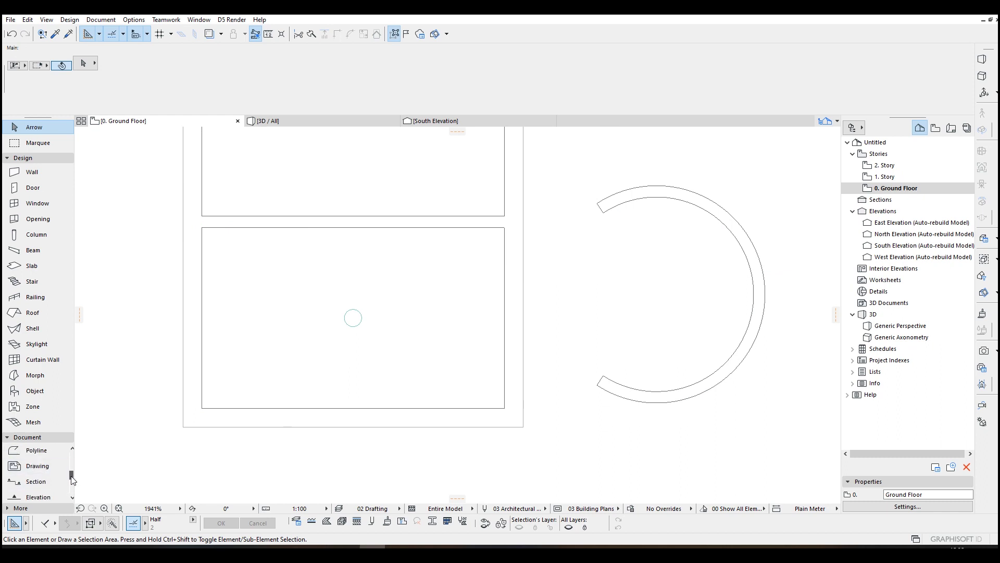
mouse_move(70, 475)
mouse_down()
mouse_move(71, 490)
mouse_move(77, 472)
mouse_up()
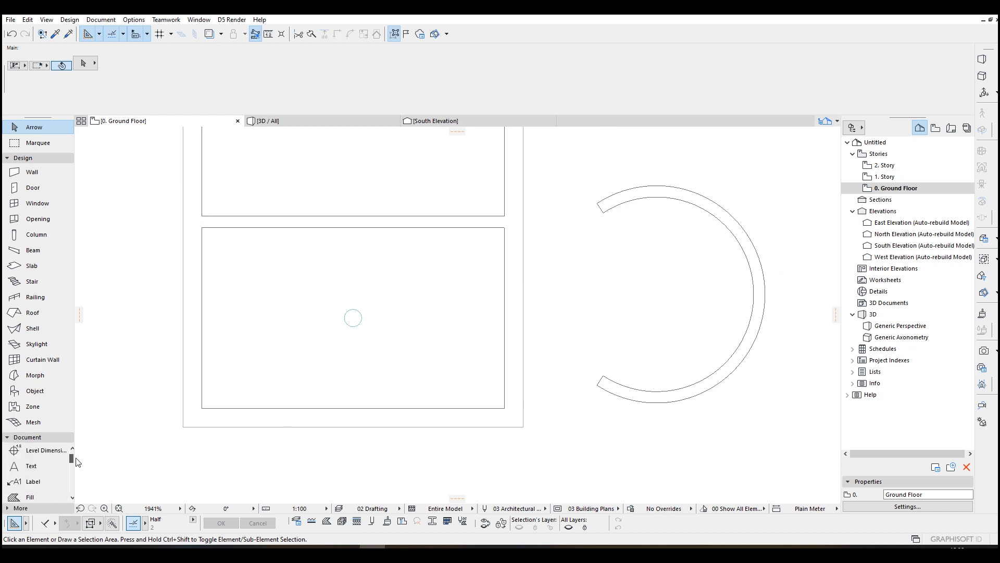
click(27, 436)
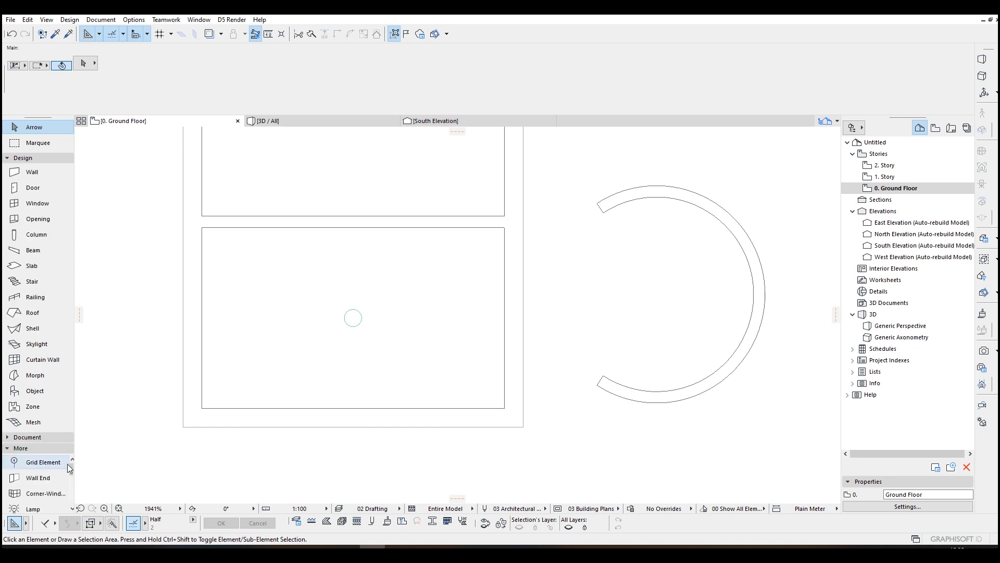
scroll(68, 470, down, 5)
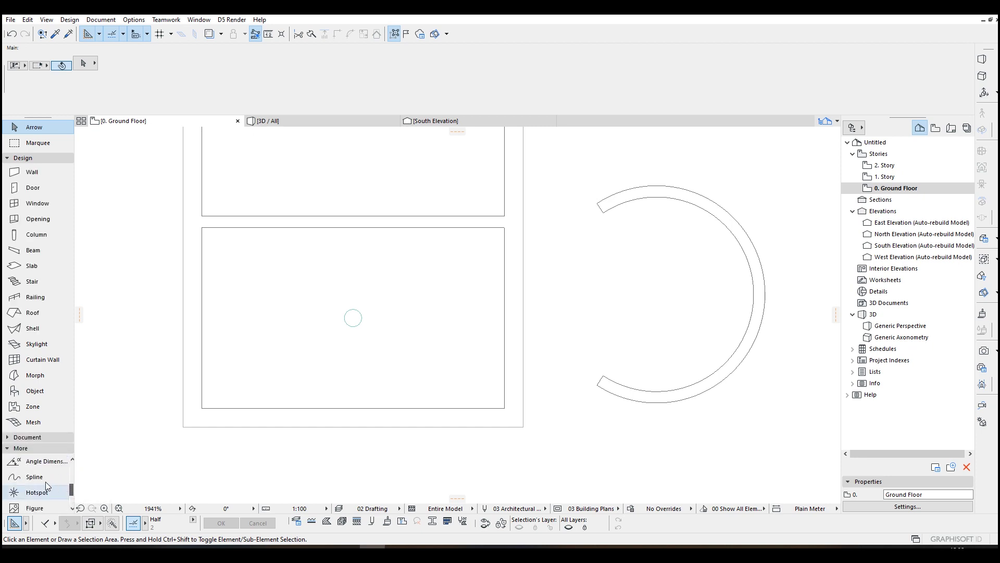
click(48, 477)
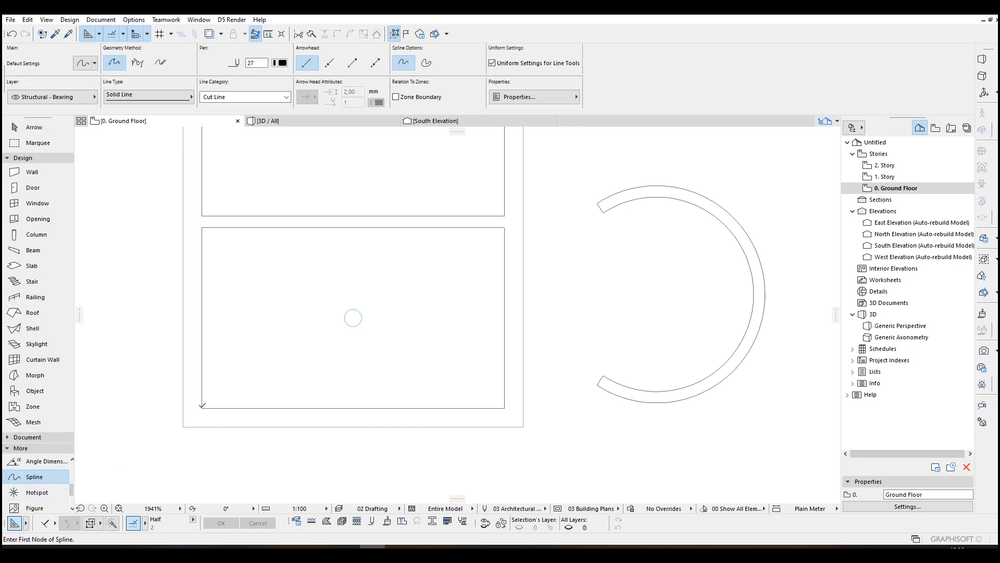
click(201, 407)
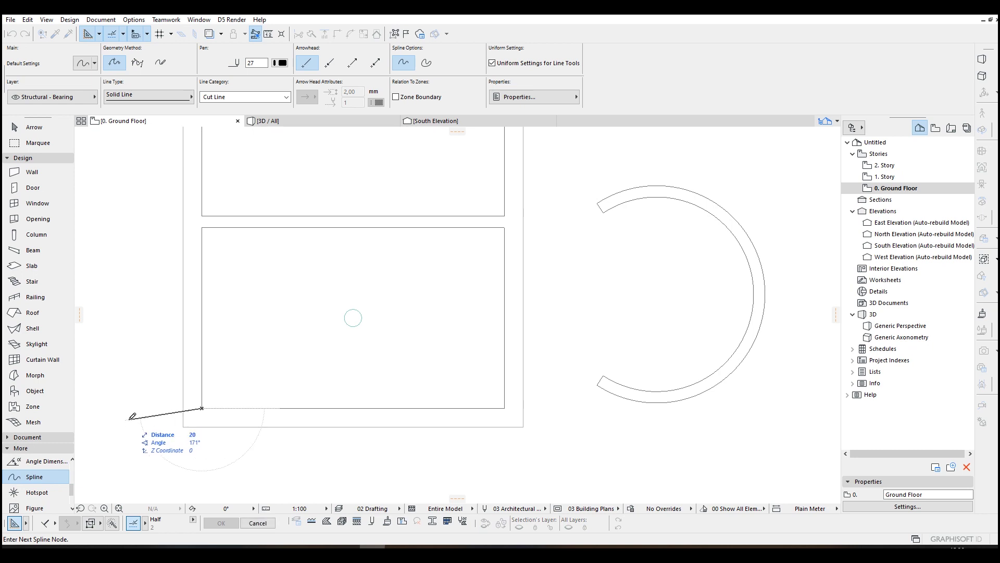
click(345, 317)
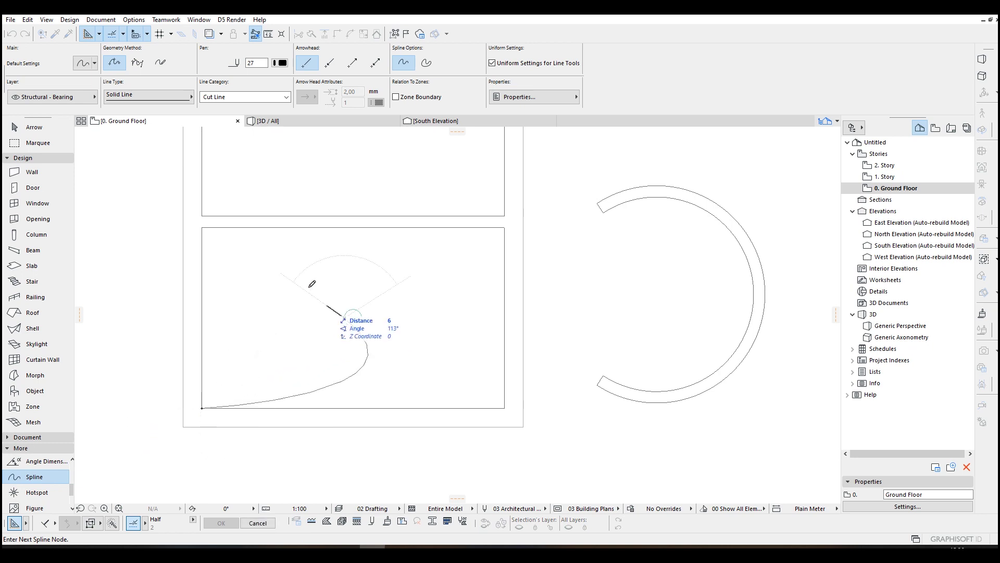
double_click(203, 225)
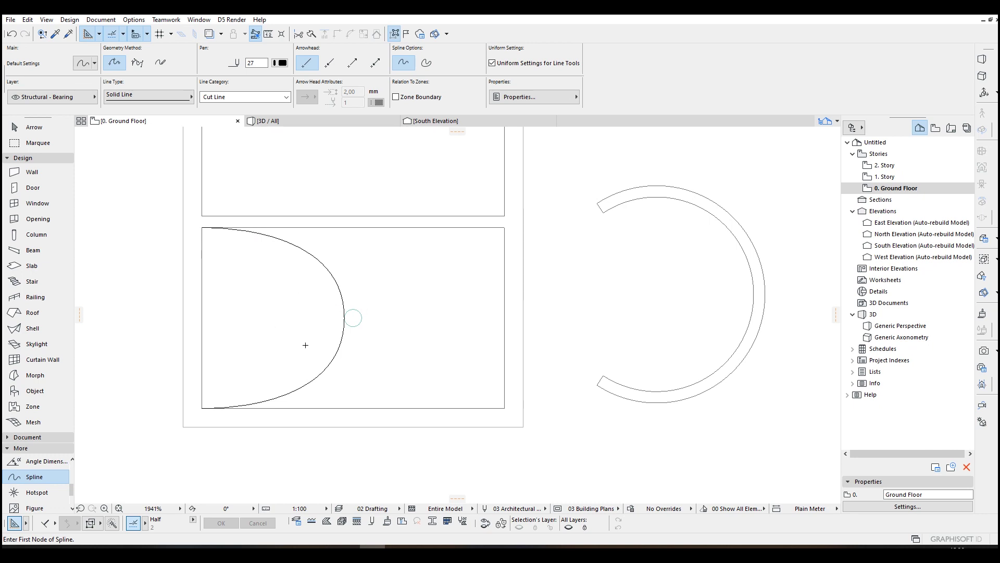
Convert the spline to Bézier and reshape the middle node's tangent handles.
shift+click(341, 309)
click(137, 63)
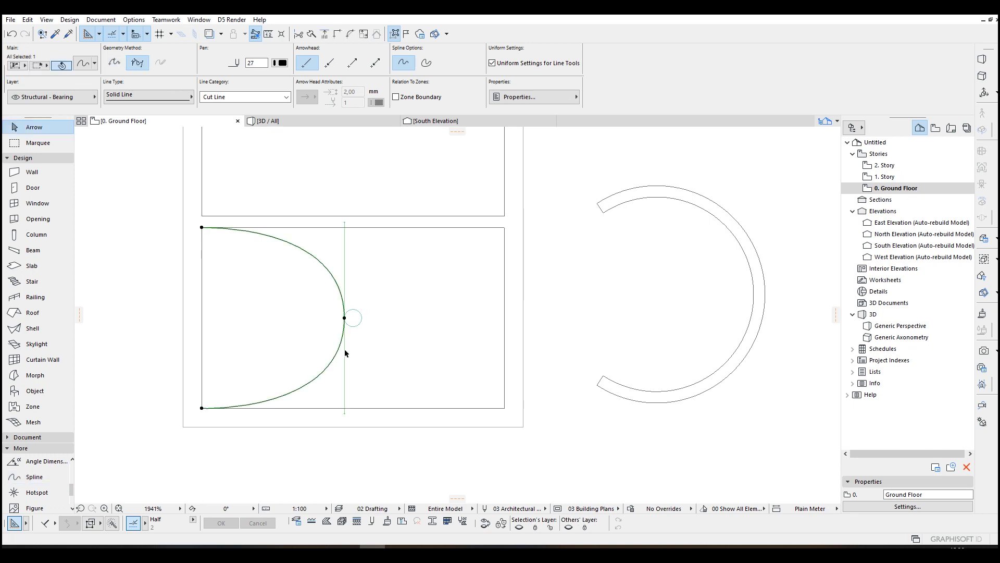
click(344, 226)
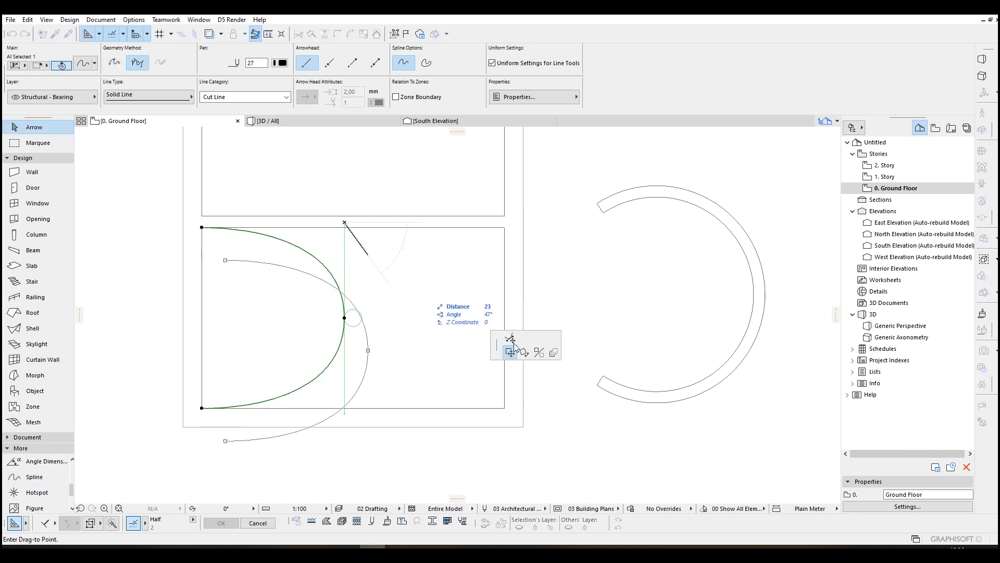
click(348, 270)
click(345, 408)
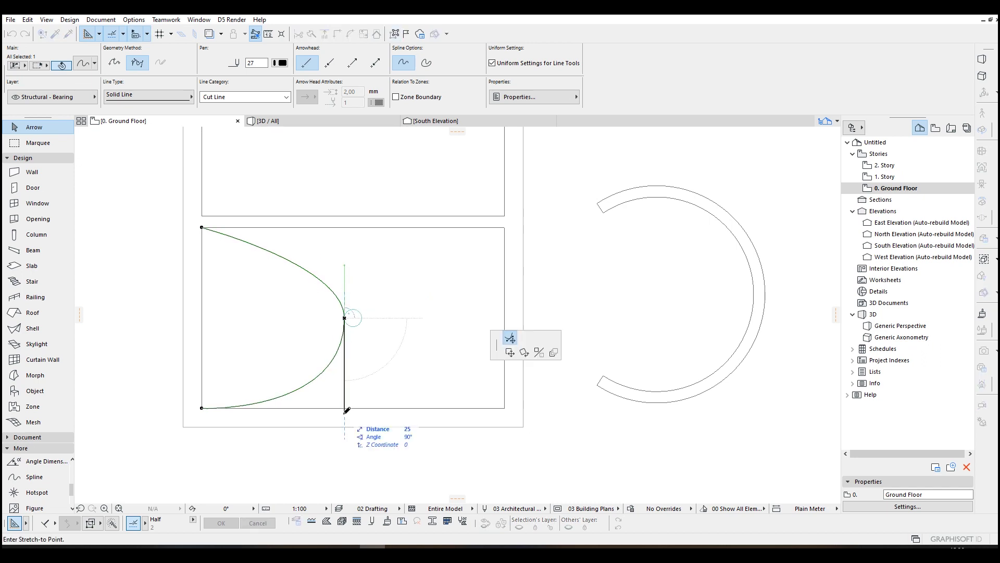
click(345, 373)
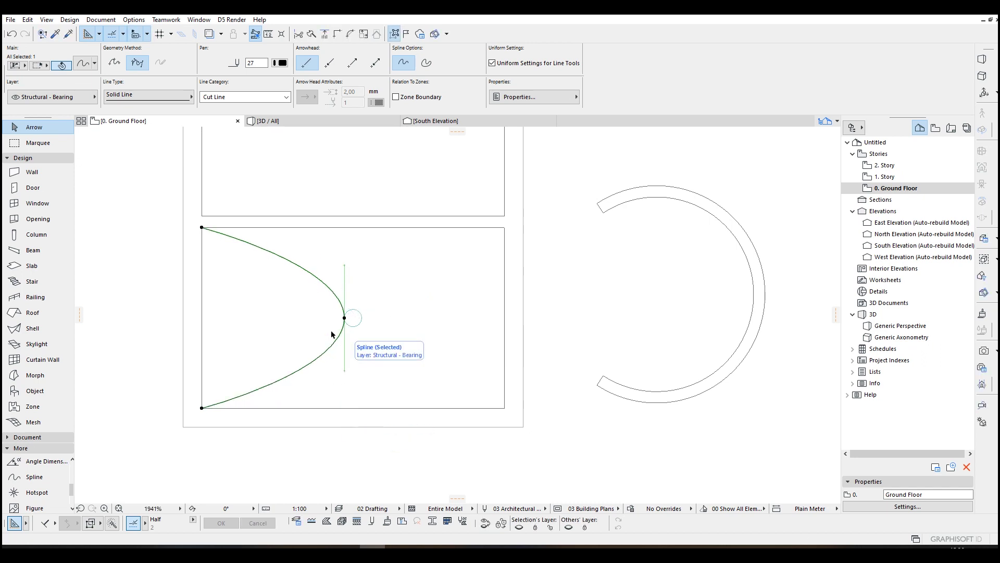
Fine-tune the upper and lower tangent handle lengths to finish the curve.
click(348, 265)
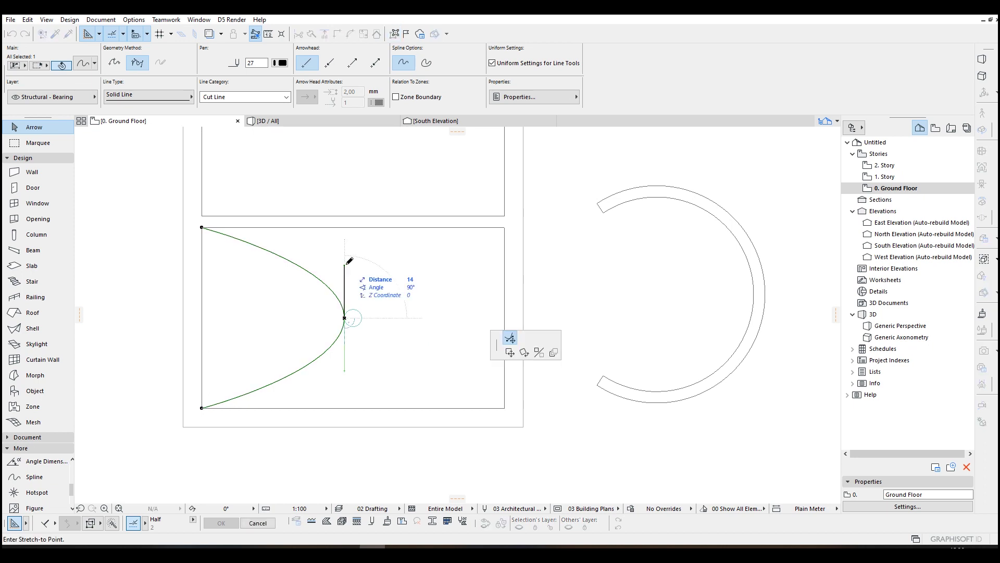
key(Return)
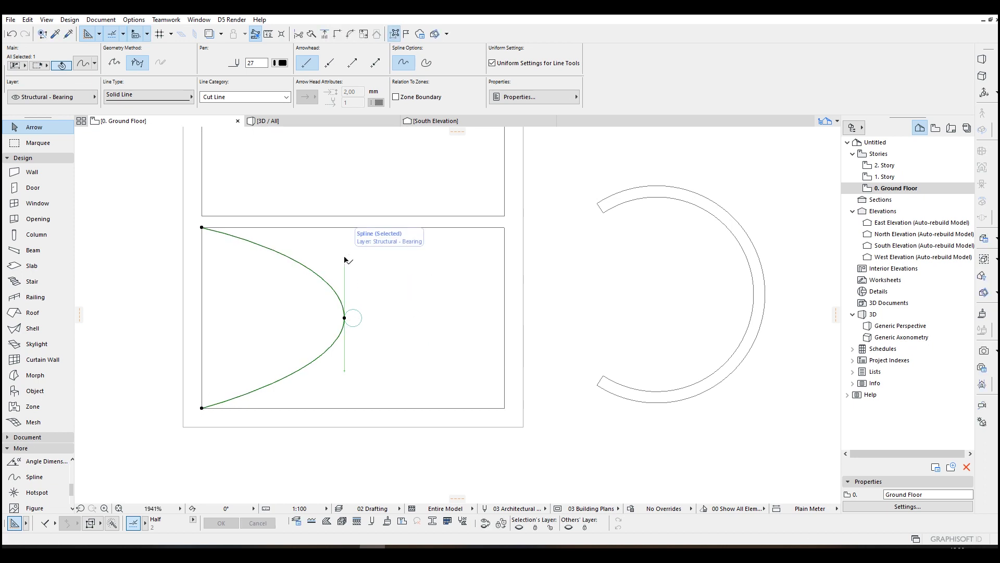
click(345, 258)
key(Return)
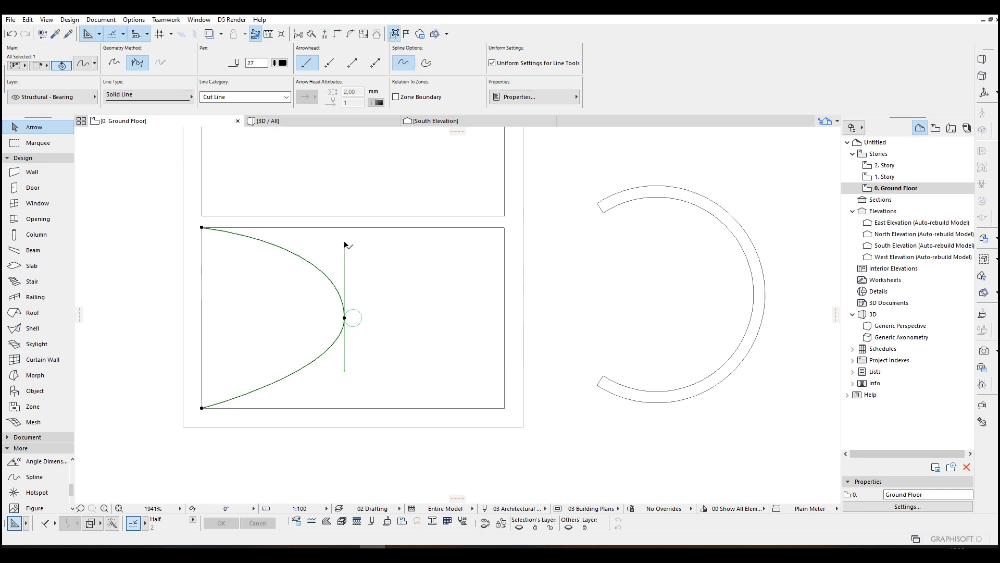
click(345, 371)
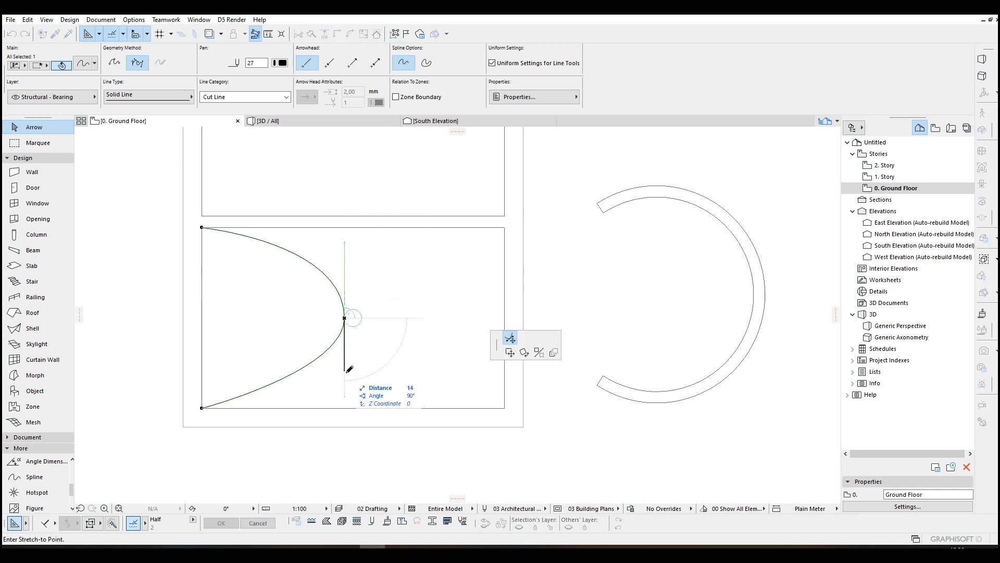
key(Return)
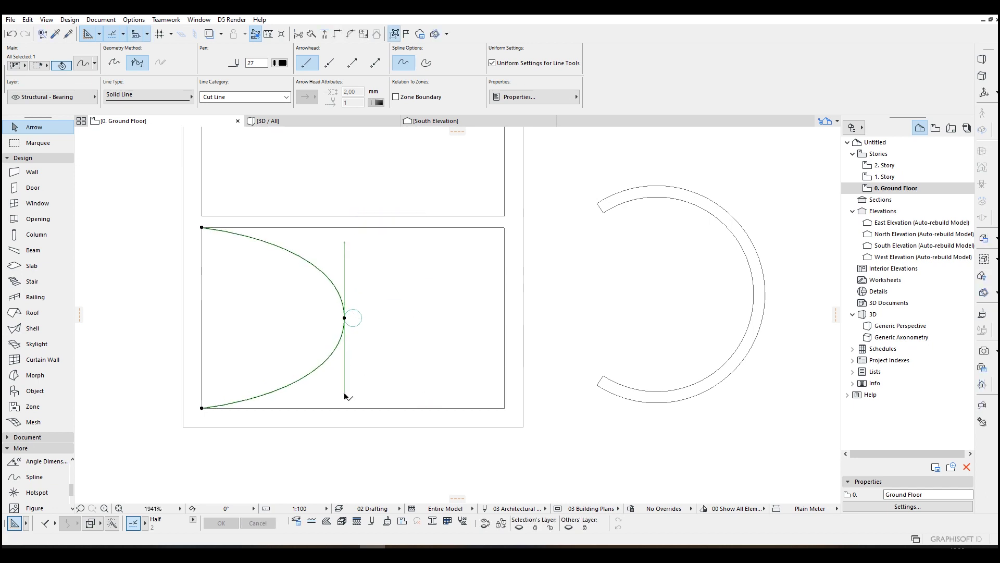
key(Escape)
scroll(344, 391, down, 2)
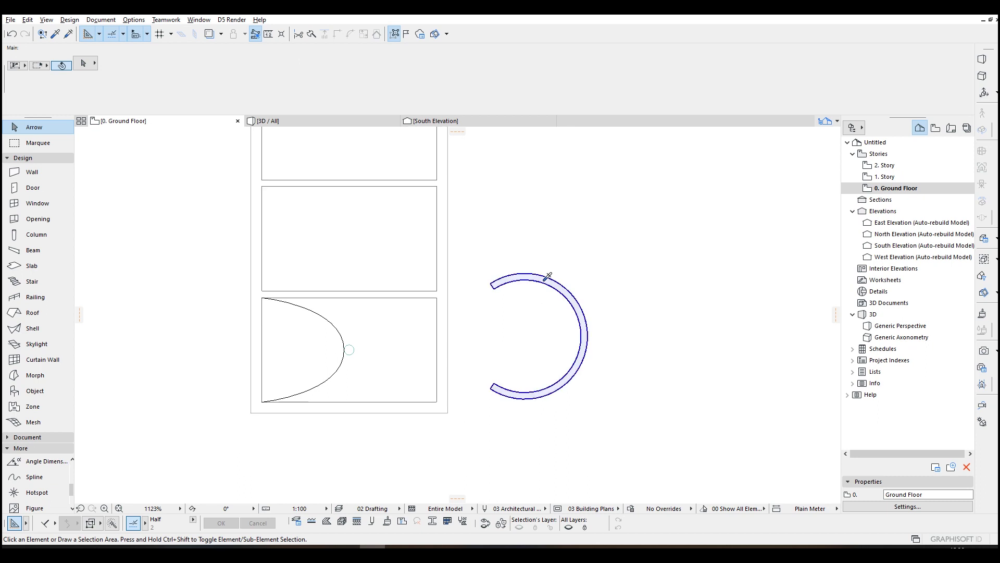
Set the Wall tool's reference line to Outside Face.
alt+click(490, 286)
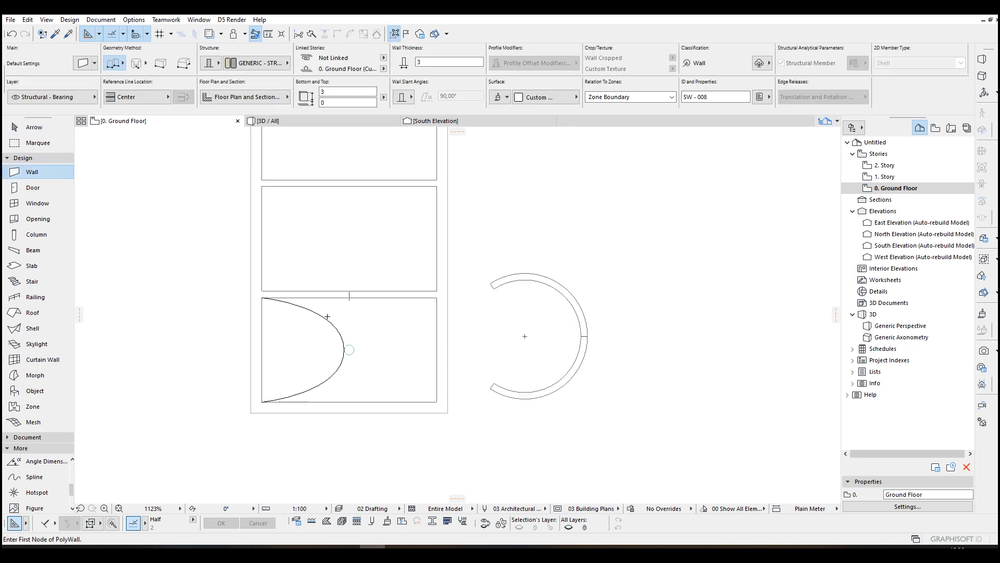
click(150, 97)
click(202, 122)
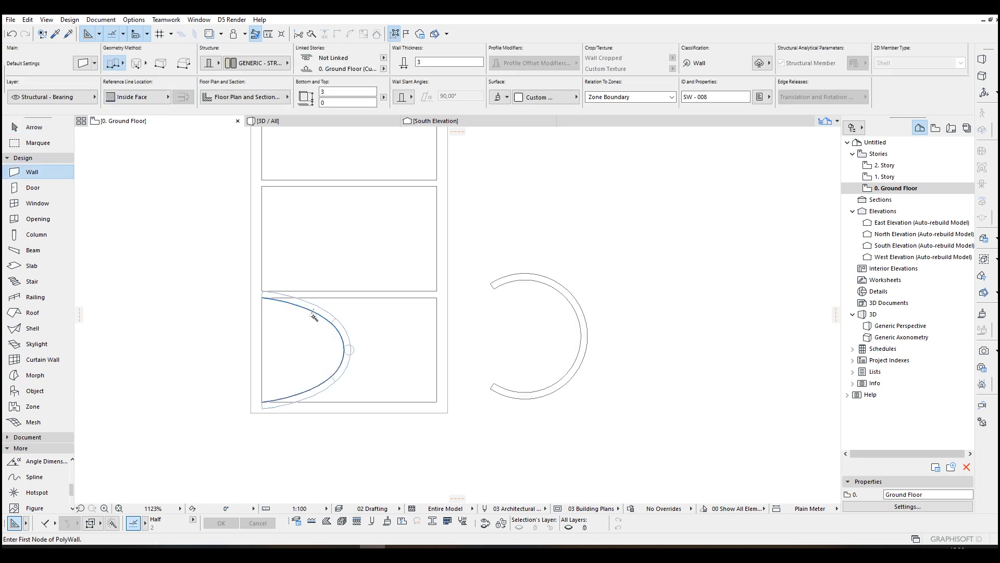
click(150, 97)
click(196, 96)
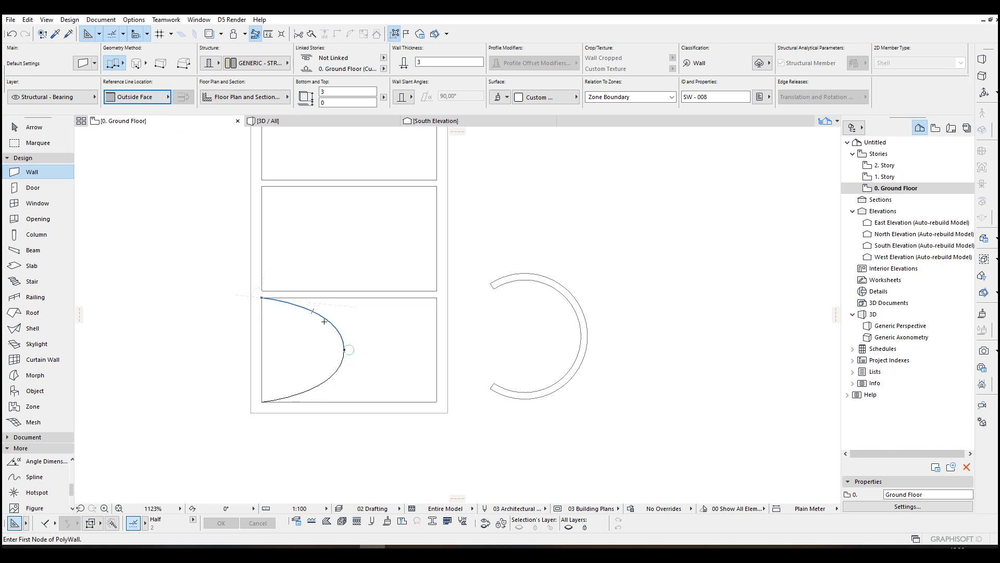
key(Escape)
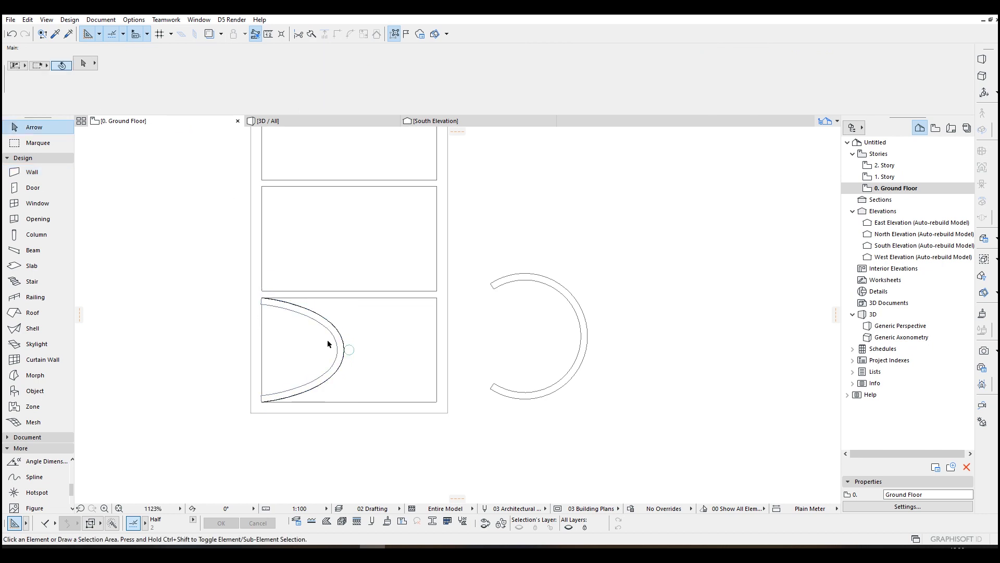
Check the curved wall along the spline, then open the 3D view.
click(338, 347)
scroll(309, 350, up, 2)
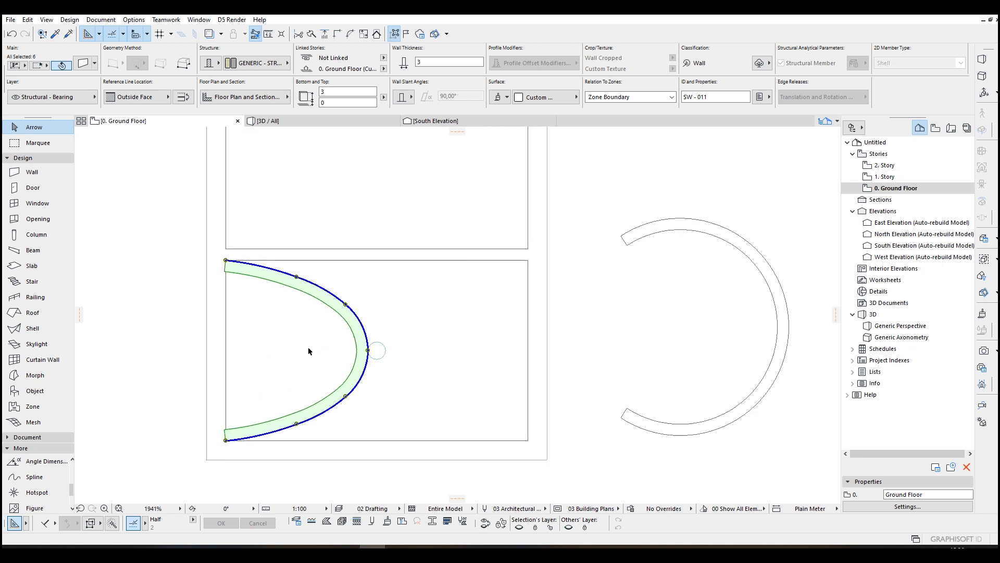
click(588, 358)
scroll(587, 358, down, 2)
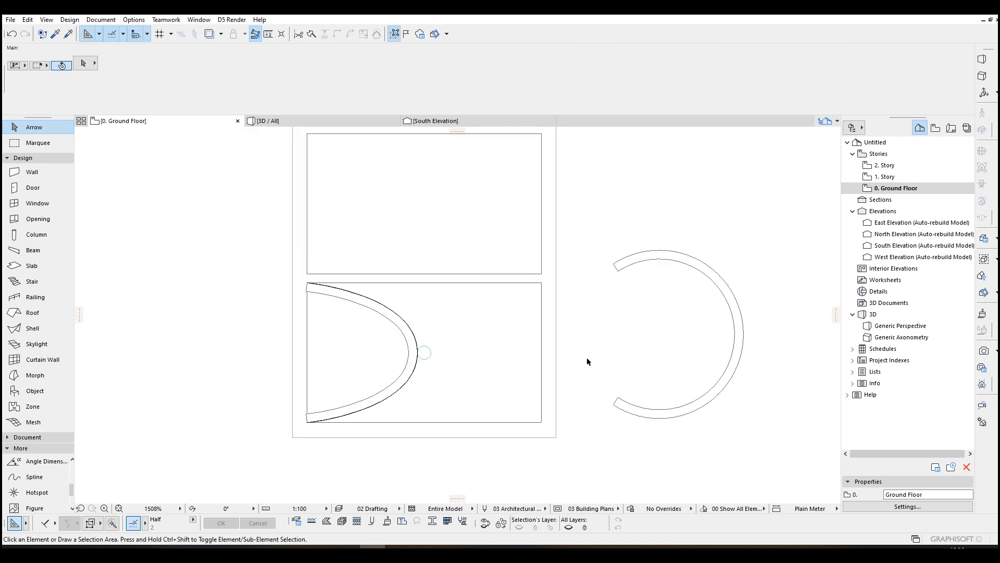
key(F3)
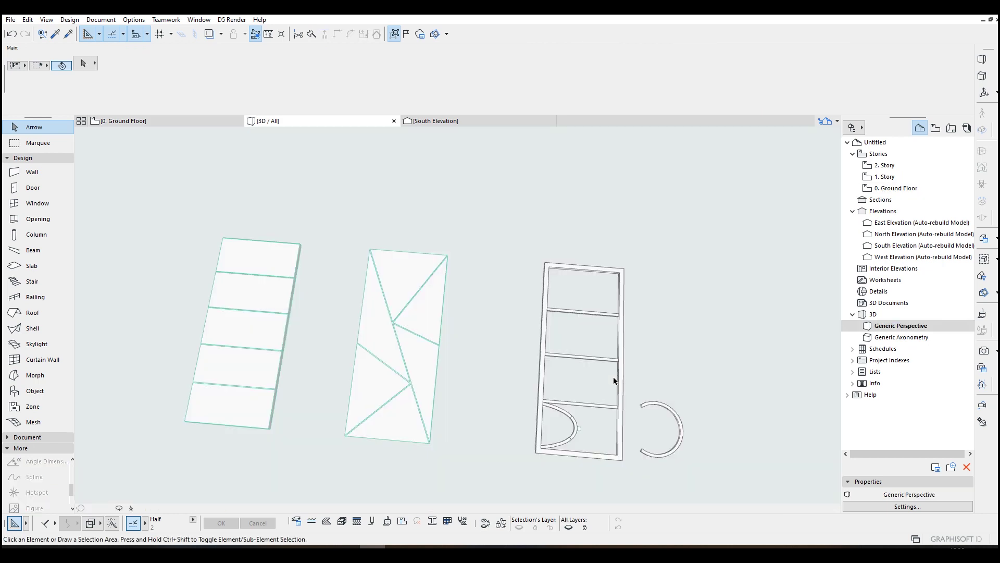
scroll(571, 437, up, 3)
scroll(571, 437, down, 2)
scroll(521, 422, down, 2)
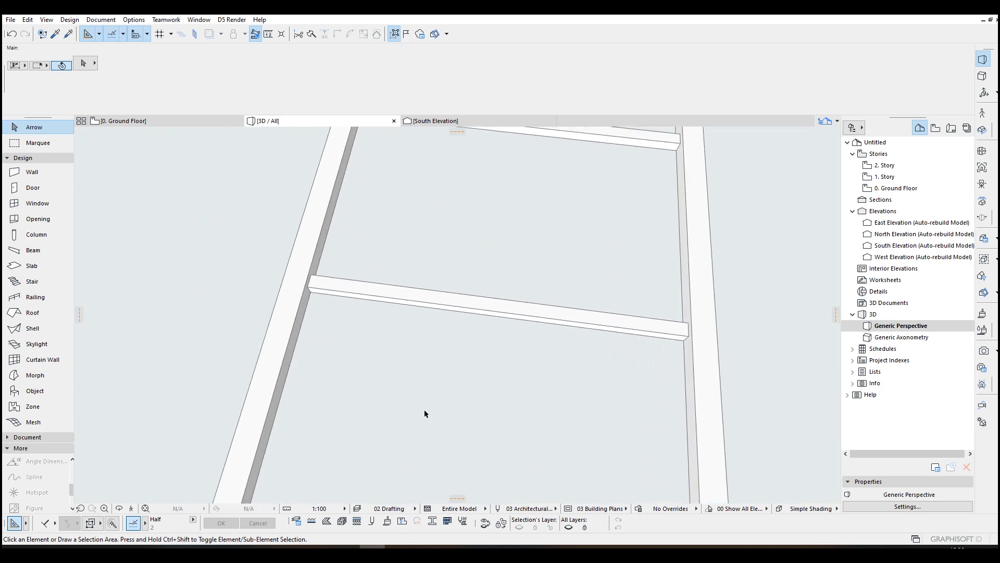
scroll(424, 413, down, 2)
Raise the selected cross rungs to a new height within the door-leaf frame.
click(412, 401)
shift+middle_drag(412, 400, 430, 328)
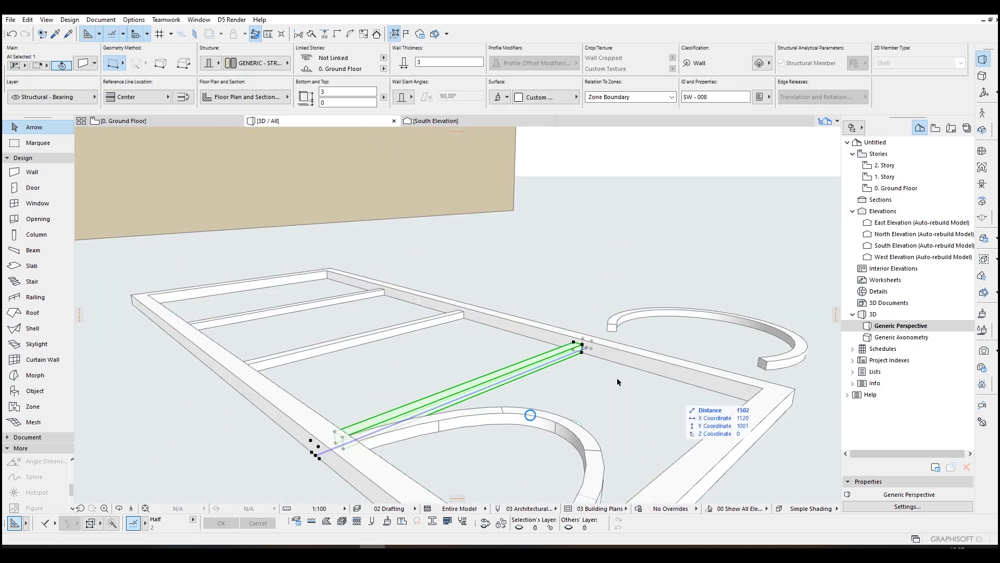
shift+click(363, 297)
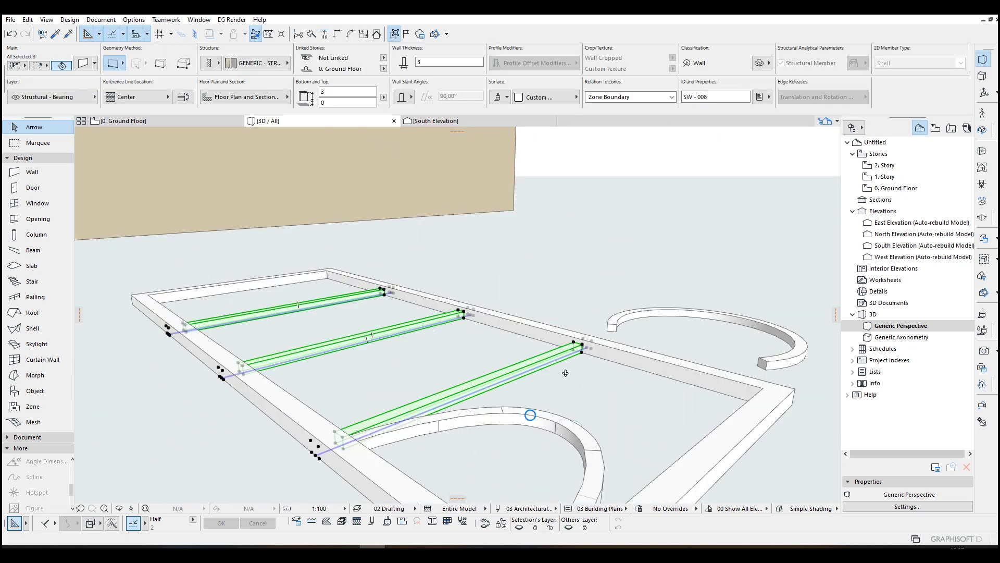
shift+middle_drag(563, 373, 527, 300)
scroll(527, 301, up, 1)
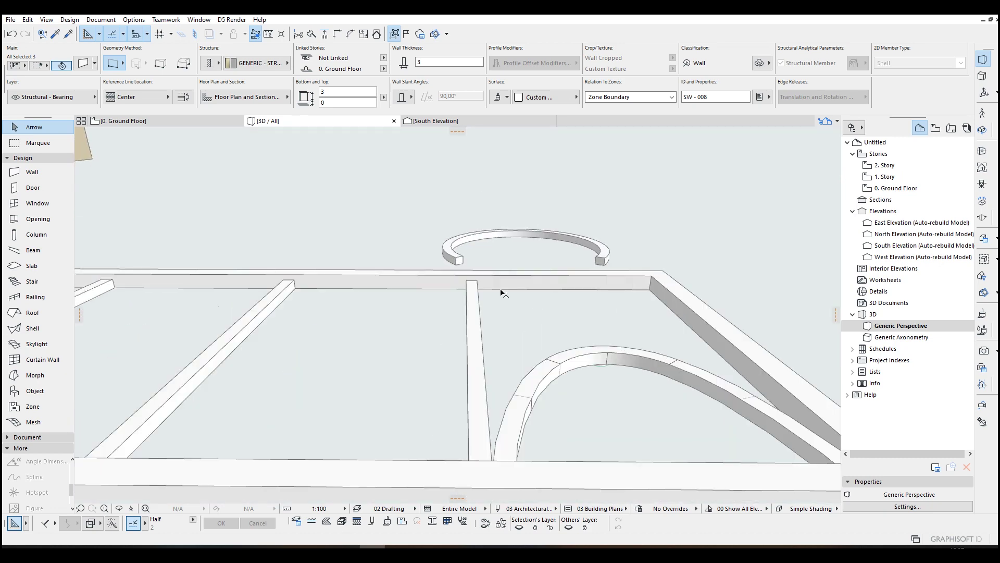
scroll(503, 290, up, 1)
scroll(448, 305, up, 1)
key(ctrl+d)
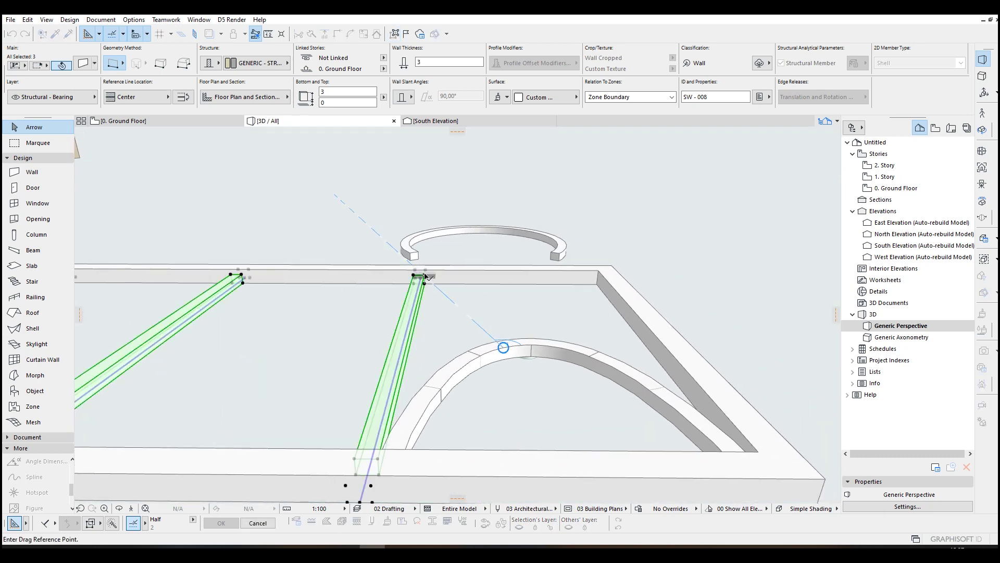
click(426, 273)
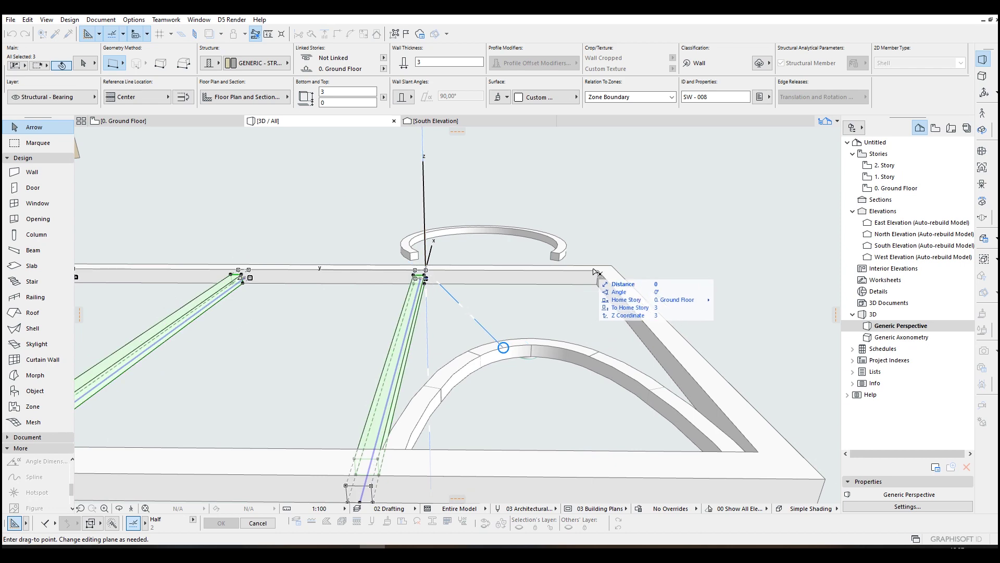
click(426, 271)
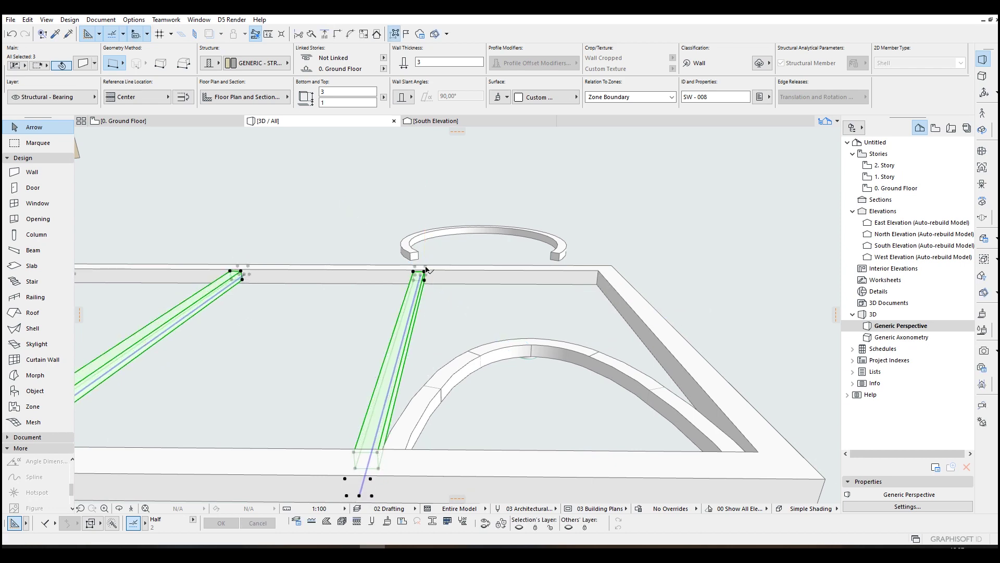
key(Escape)
Lift the curved wall up to its new height in the frame.
mouse_move(402, 286)
shift+middle_down()
mouse_move(554, 283)
mouse_move(469, 313)
mouse_move(345, 297)
mouse_move(543, 314)
shift+middle_up()
click(461, 298)
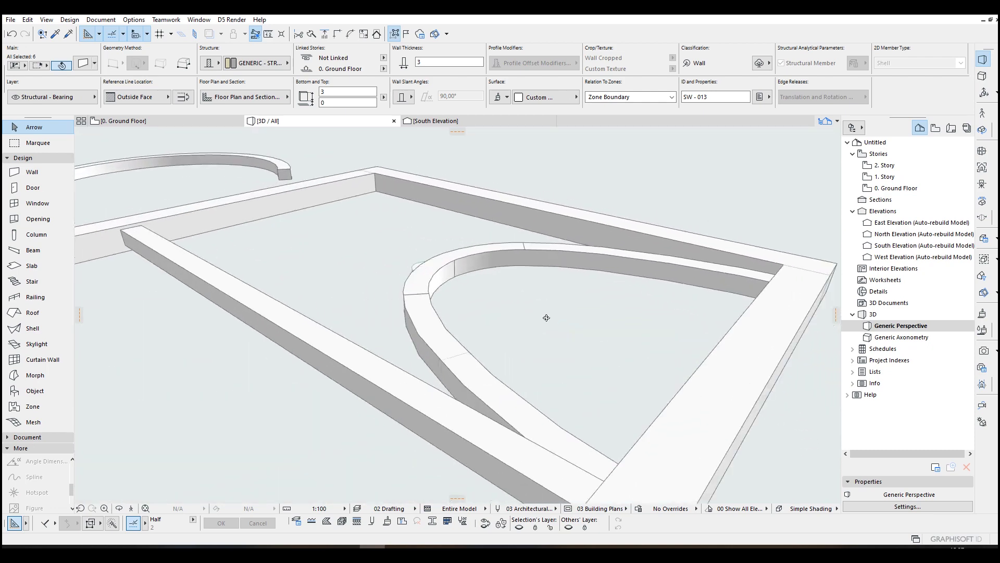
click(777, 274)
key(ctrl+d)
click(779, 271)
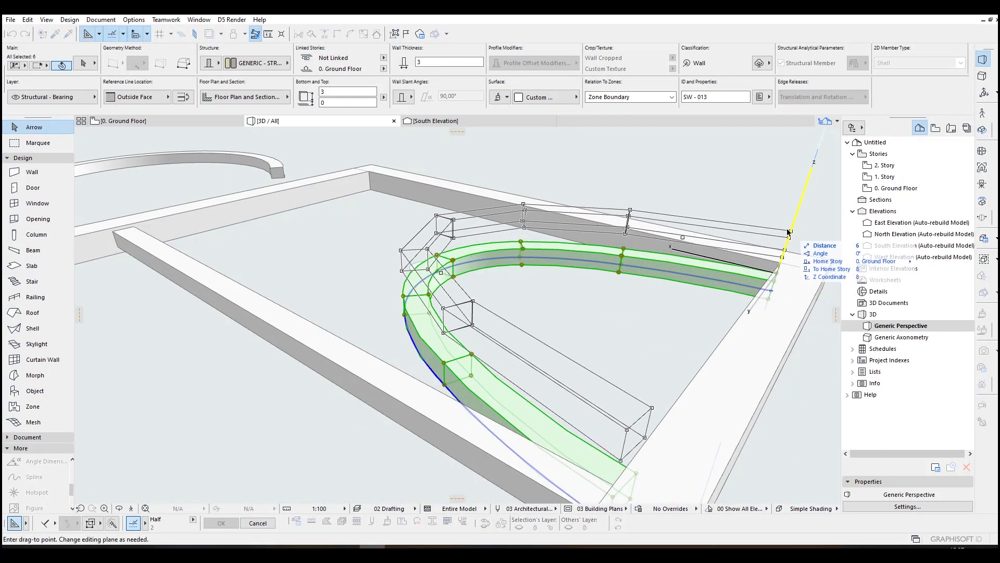
click(137, 231)
Raise the small cylinder until it is level with the arc.
mouse_move(141, 232)
shift+middle_down()
mouse_move(208, 284)
mouse_move(529, 289)
mouse_move(554, 253)
mouse_move(469, 297)
mouse_move(383, 312)
shift+middle_up()
click(372, 331)
key(ctrl+d)
click(372, 330)
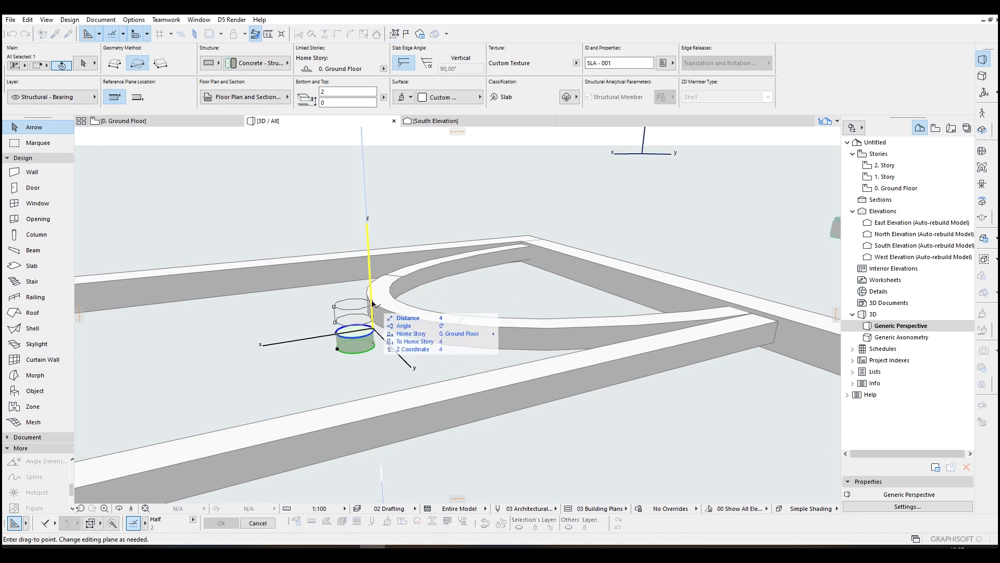
click(367, 305)
Select the whole curved wall and undo its thickness change.
mouse_move(367, 305)
shift+middle_down()
mouse_move(429, 349)
mouse_move(524, 372)
shift+middle_up()
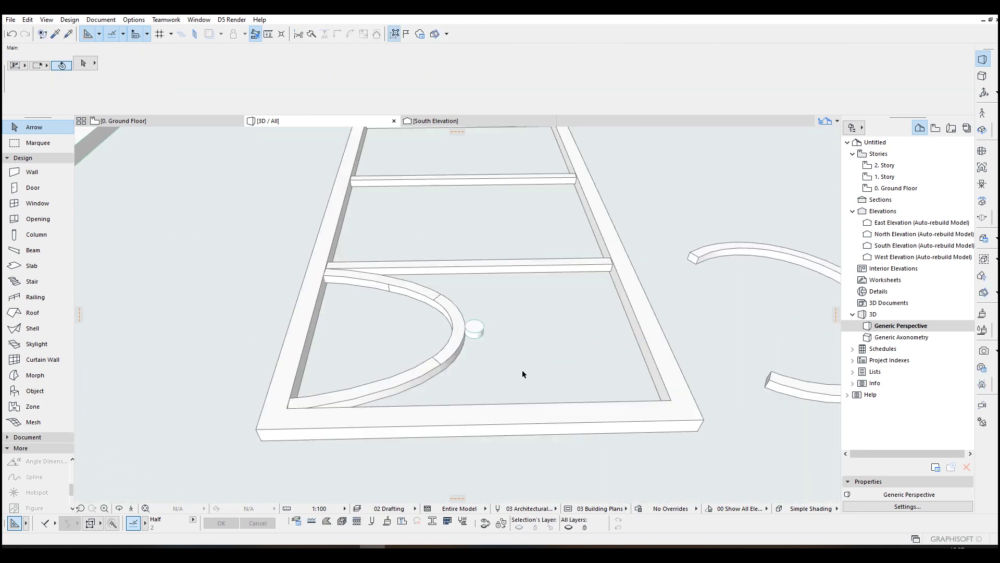
click(453, 357)
key(alt+g)
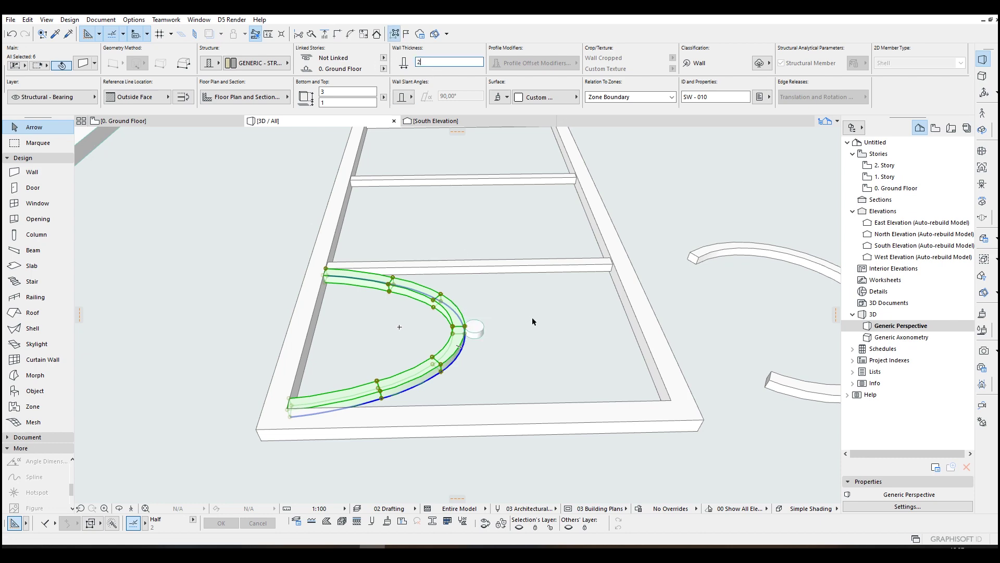
shift+middle_drag(532, 321, 436, 138)
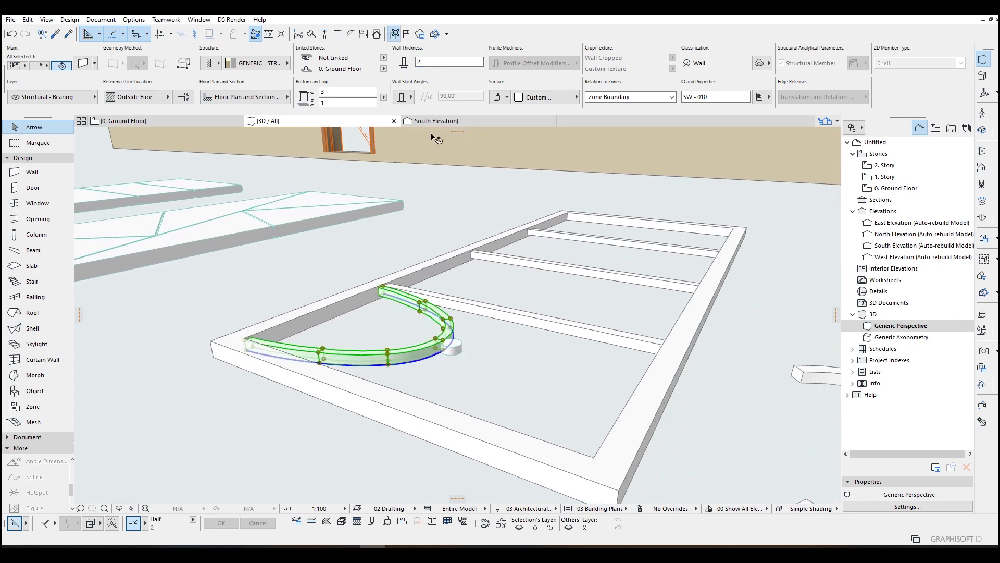
key(ctrl+z)
mouse_move(458, 346)
shift+middle_down()
mouse_move(227, 315)
mouse_move(503, 378)
mouse_move(524, 311)
mouse_move(477, 321)
shift+middle_up()
key(Escape)
Reselect the three cross rungs and the cylinder to inspect their positions.
click(477, 321)
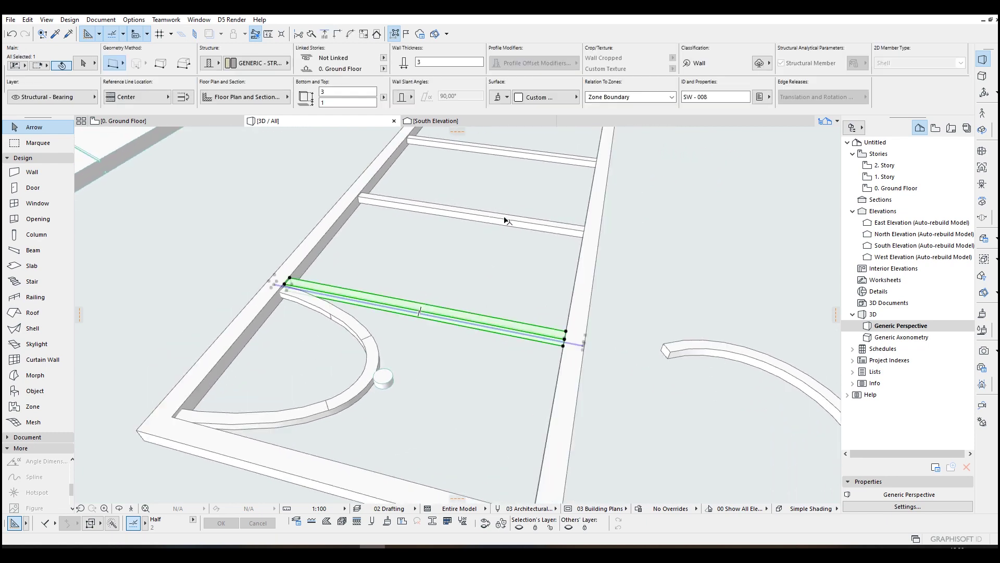
shift+click(508, 222)
shift+click(540, 156)
mouse_move(540, 157)
shift+middle_down()
mouse_move(484, 232)
mouse_move(341, 66)
shift+middle_up()
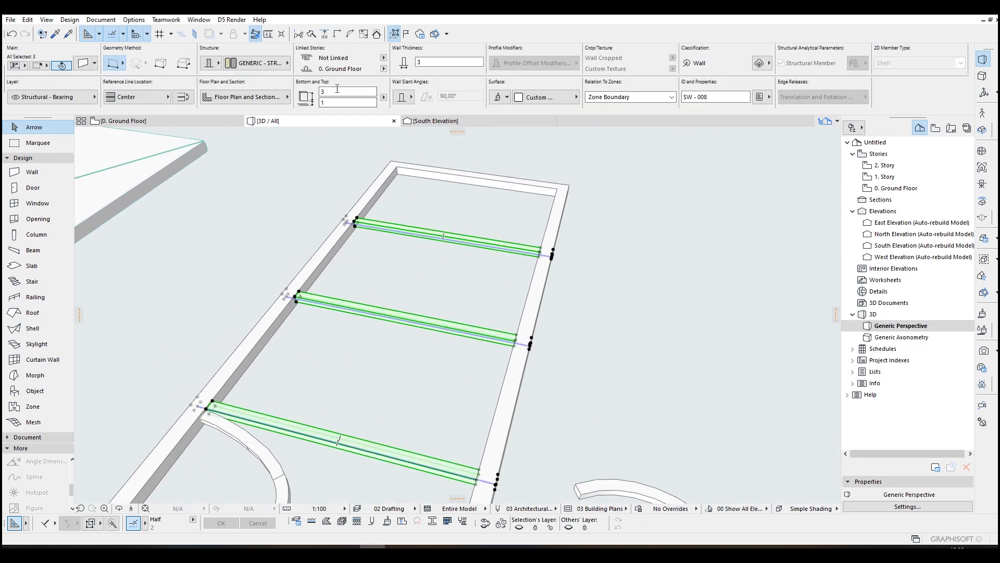
scroll(446, 336, down, 5)
scroll(442, 308, up, 3)
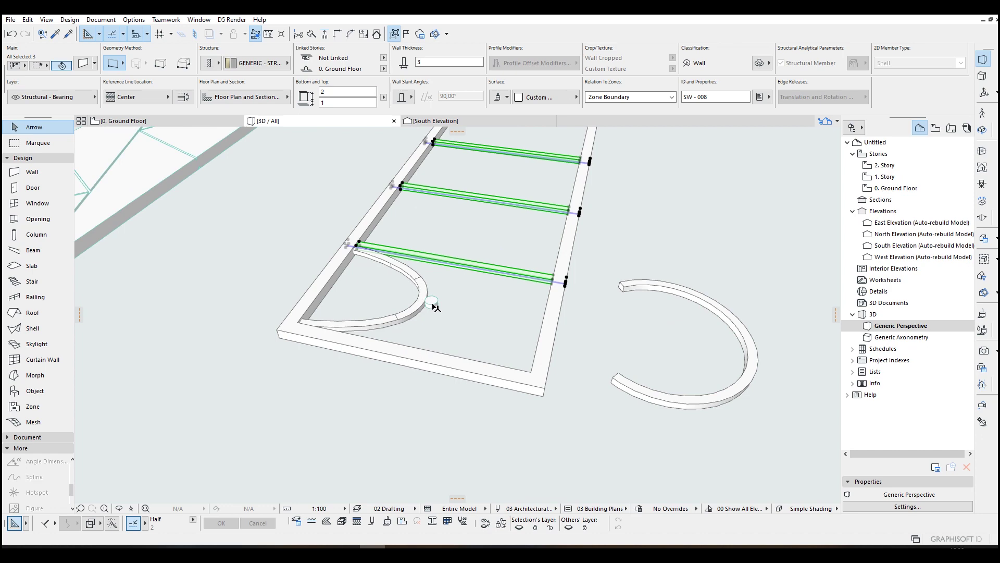
click(431, 303)
shift+middle_drag(432, 302, 495, 255)
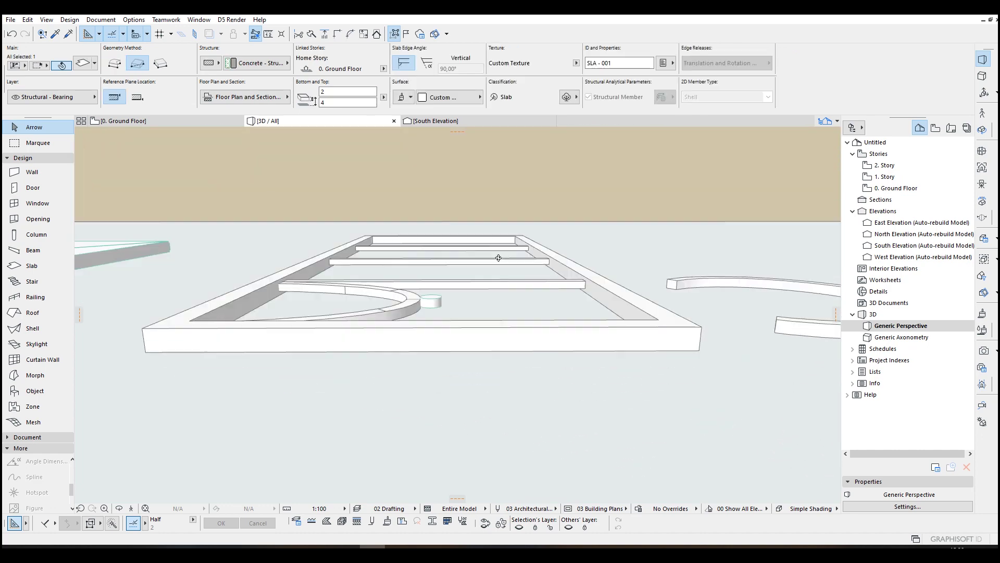
mouse_move(288, 109)
shift+middle_down()
mouse_move(446, 290)
mouse_move(387, 365)
mouse_move(653, 375)
mouse_move(399, 357)
shift+middle_up()
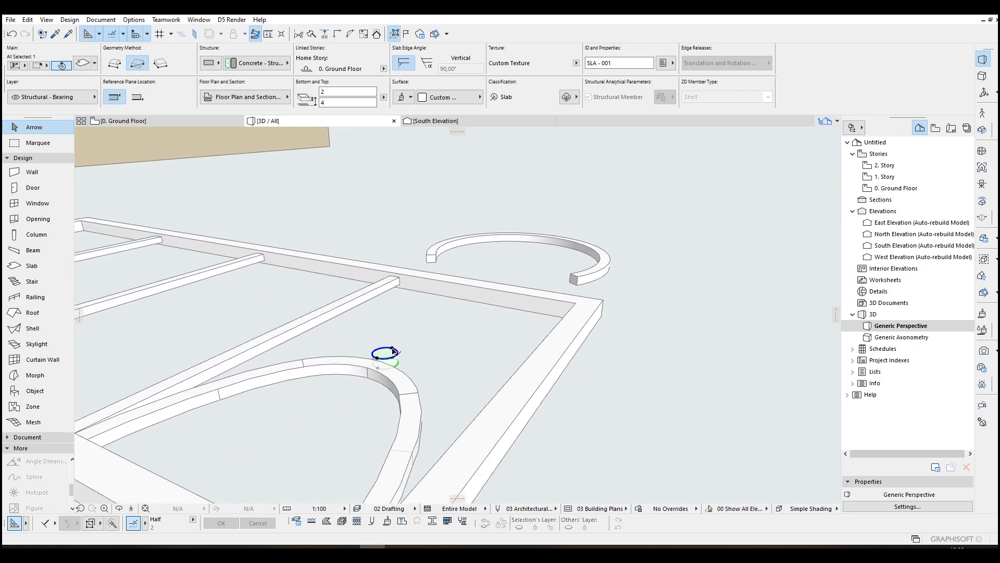
mouse_move(471, 398)
shift+middle_down()
mouse_move(277, 400)
mouse_move(403, 401)
shift+middle_up()
Check the curved wall's surface material without changing it, then return to the floor plan.
click(467, 393)
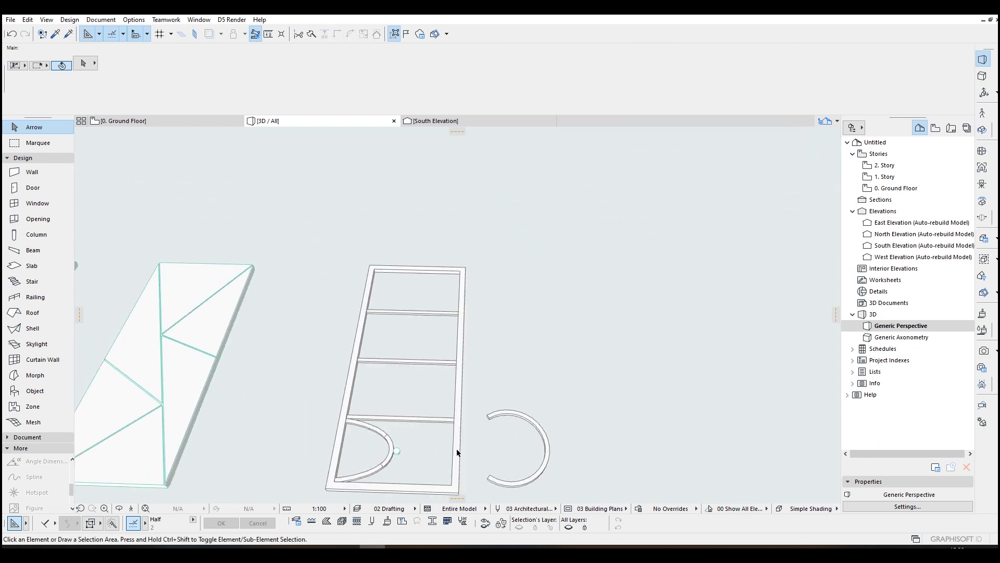
middle_drag(407, 441, 420, 418)
click(420, 418)
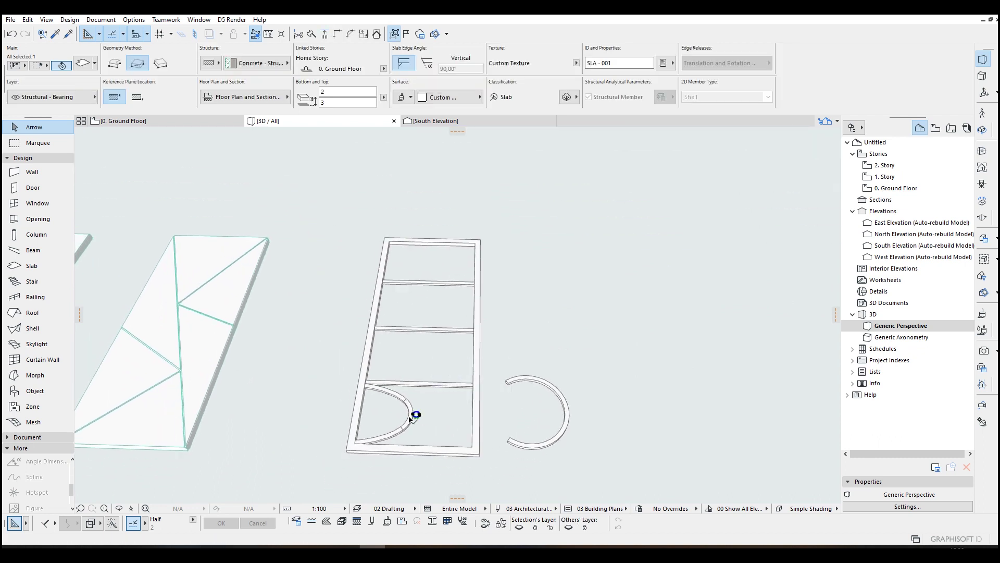
click(389, 361)
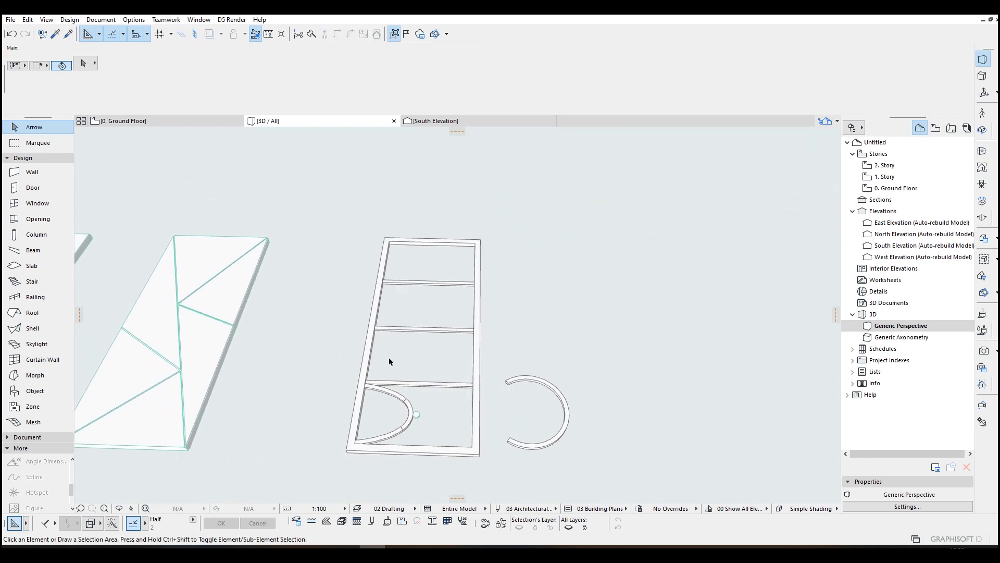
click(393, 398)
click(545, 100)
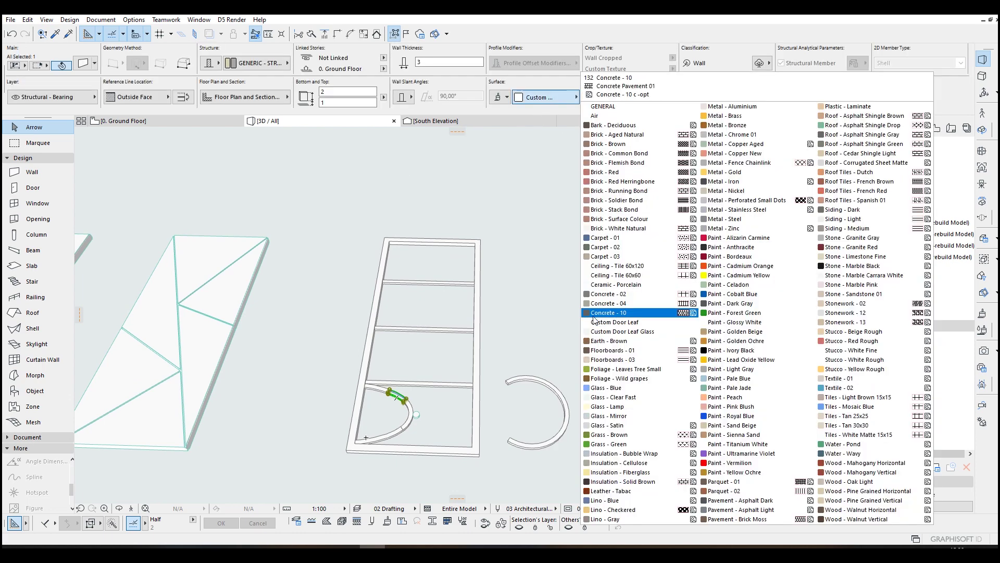
click(441, 357)
key(F2)
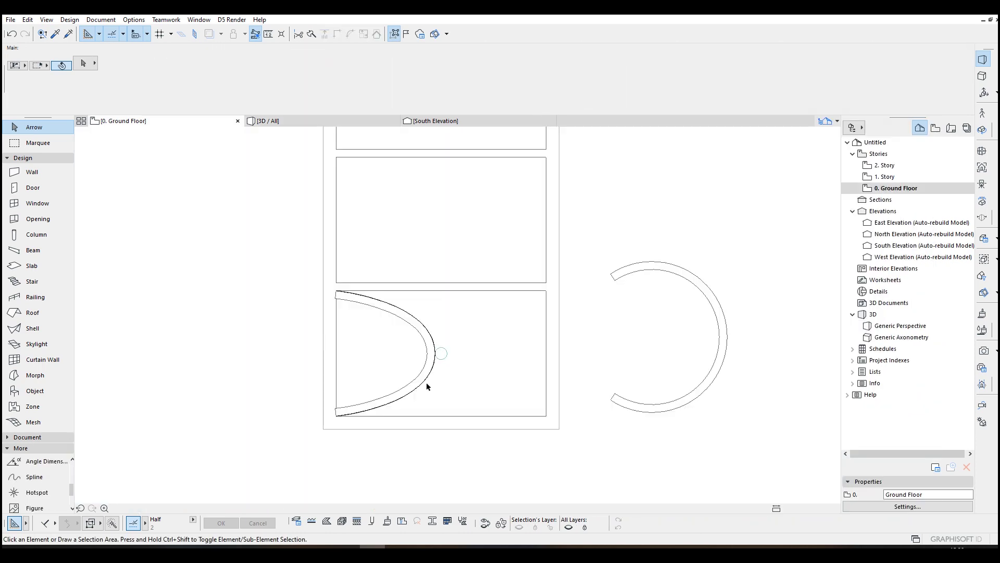
Mirror a copy of the curved wall group across a vertical axis in the lower panel.
click(424, 366)
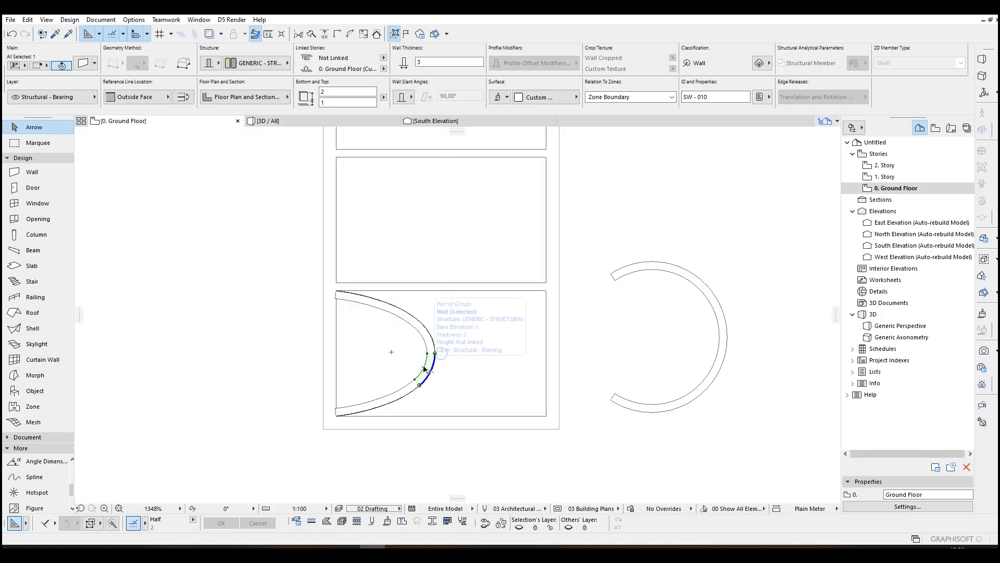
click(396, 35)
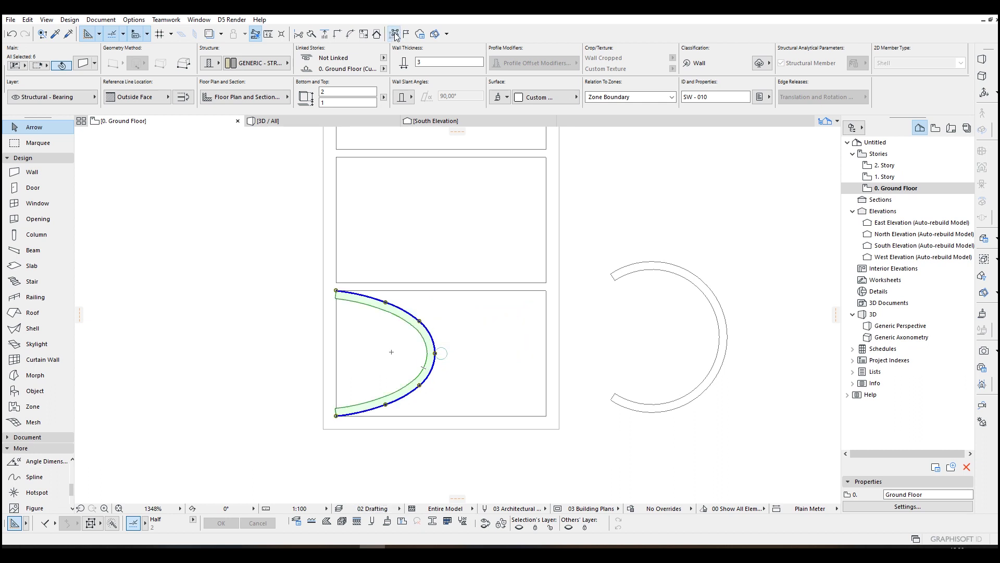
scroll(441, 357, up, 2)
click(442, 351)
click(440, 307)
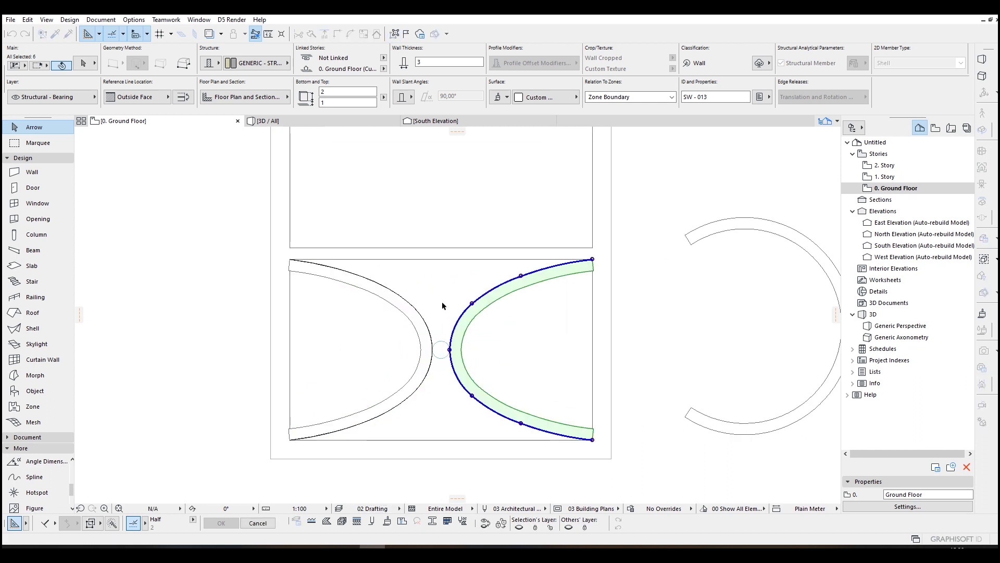
click(445, 351)
click(429, 327)
key(Escape)
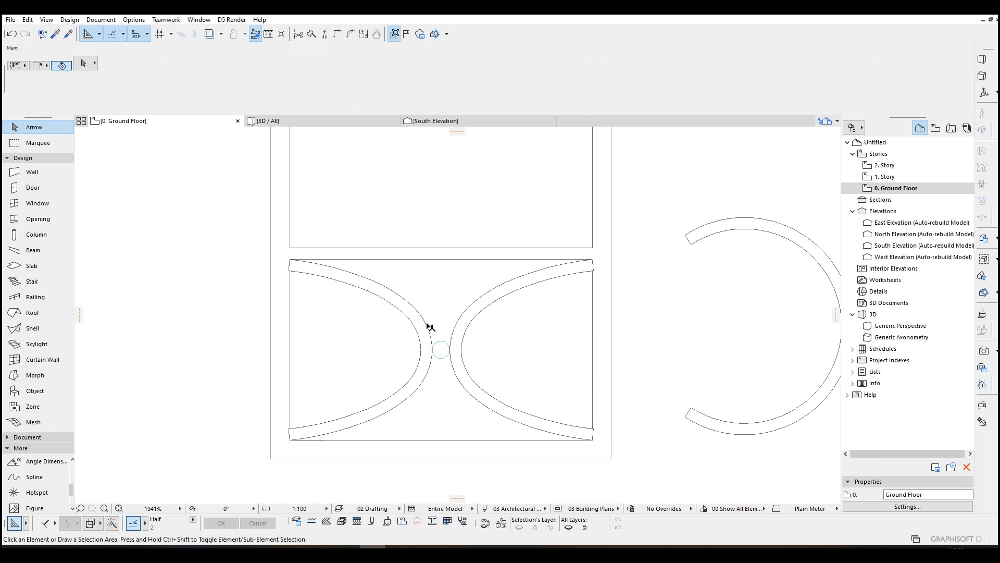
scroll(429, 329, down, 1)
scroll(427, 312, down, 1)
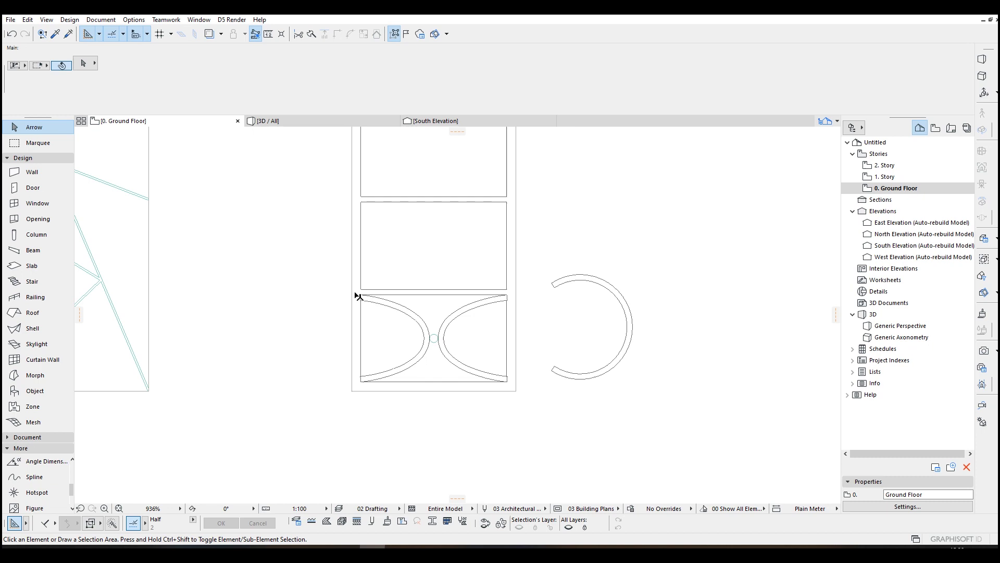
middle_drag(387, 314, 508, 328)
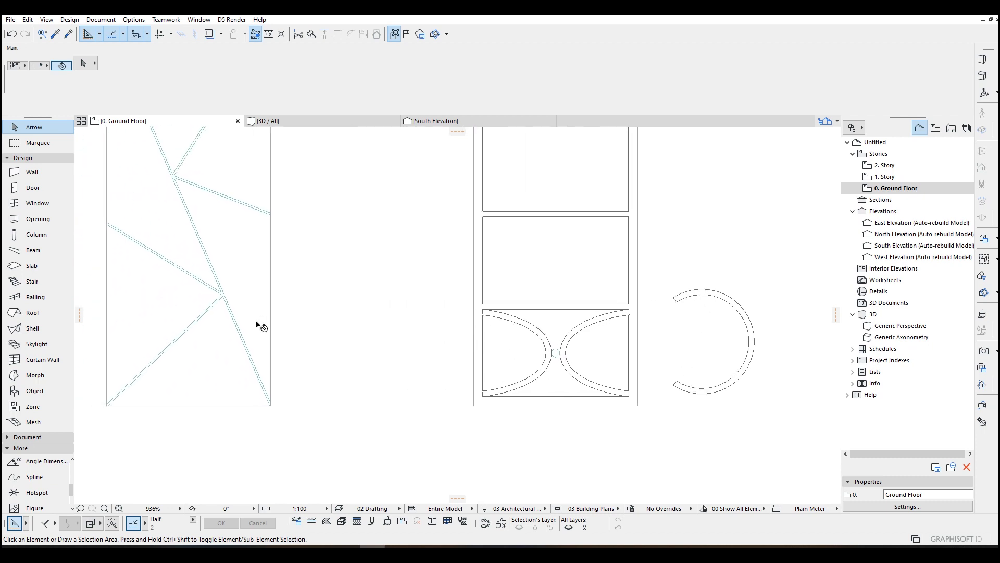
scroll(258, 324, up, 1)
scroll(258, 325, up, 2)
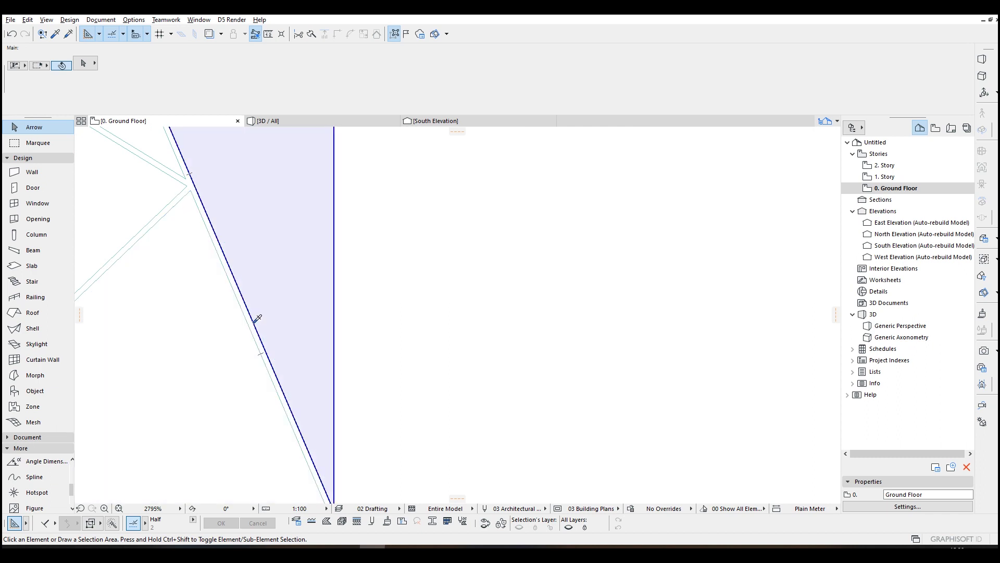
key(s)
scroll(467, 357, down, 2)
scroll(475, 396, up, 1)
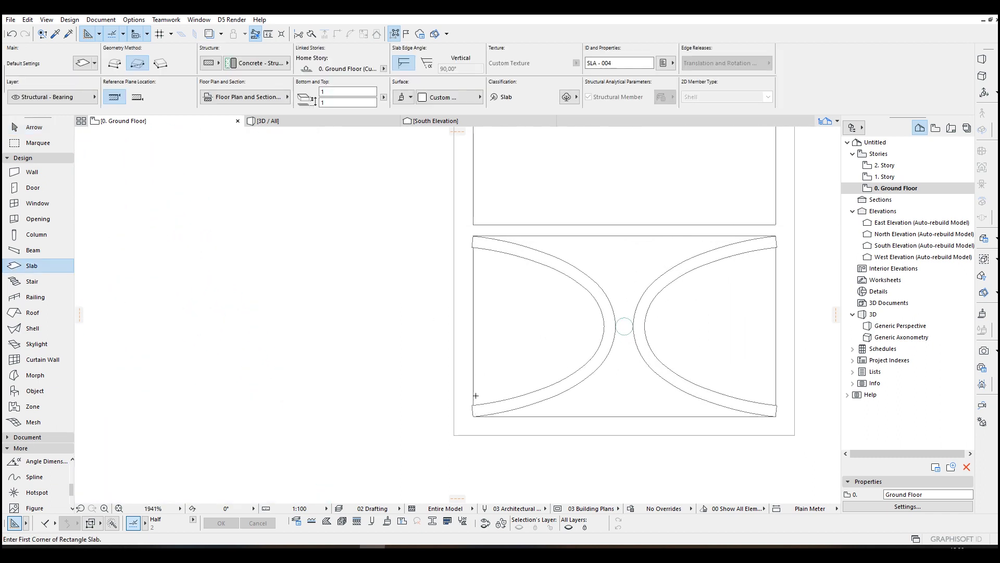
Draw a rectangular slab over the arched lower panel.
click(473, 413)
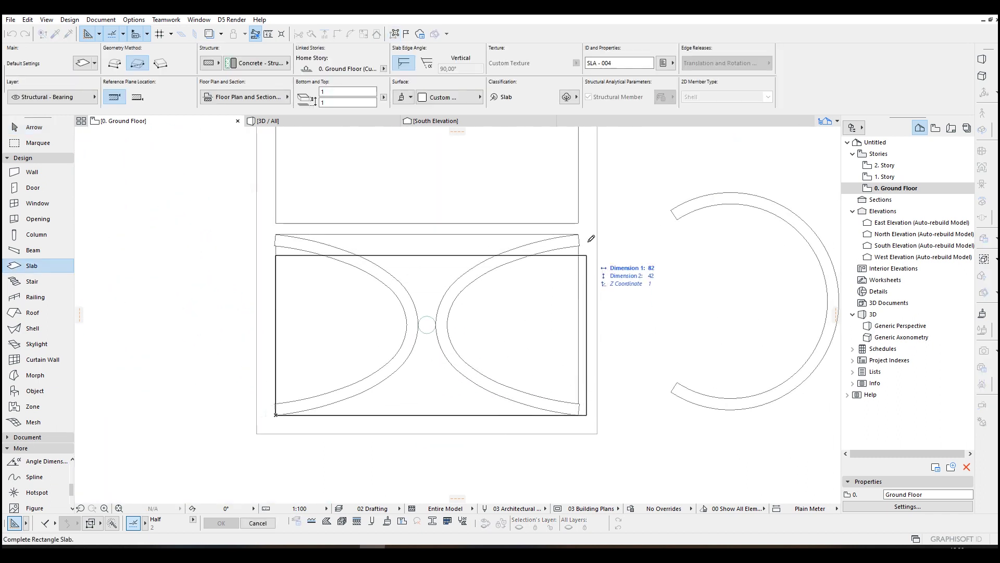
click(579, 234)
key(a)
click(425, 262)
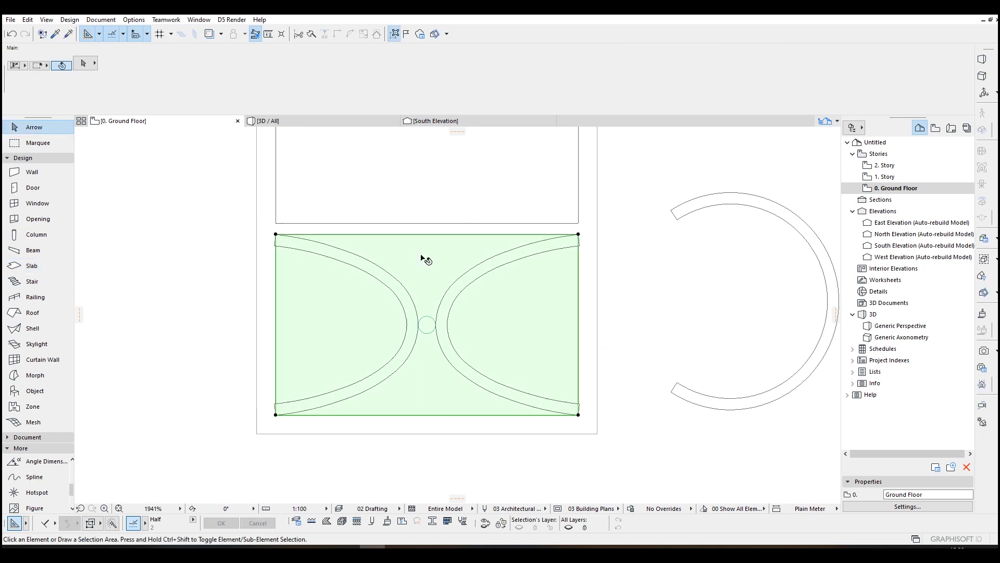
Give the slab the Custom Door Leaf Glass surface and select it in 3D.
click(461, 98)
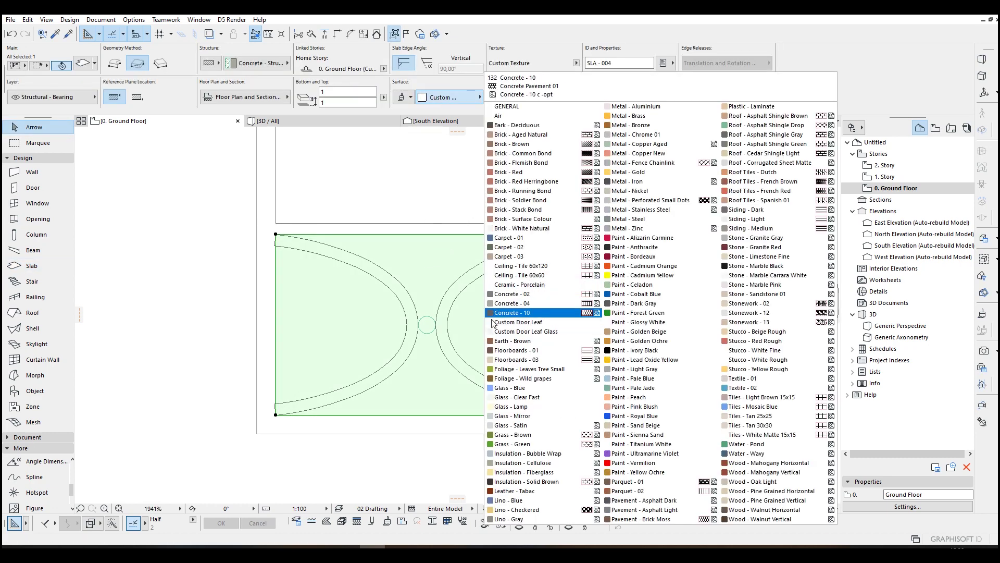
click(530, 336)
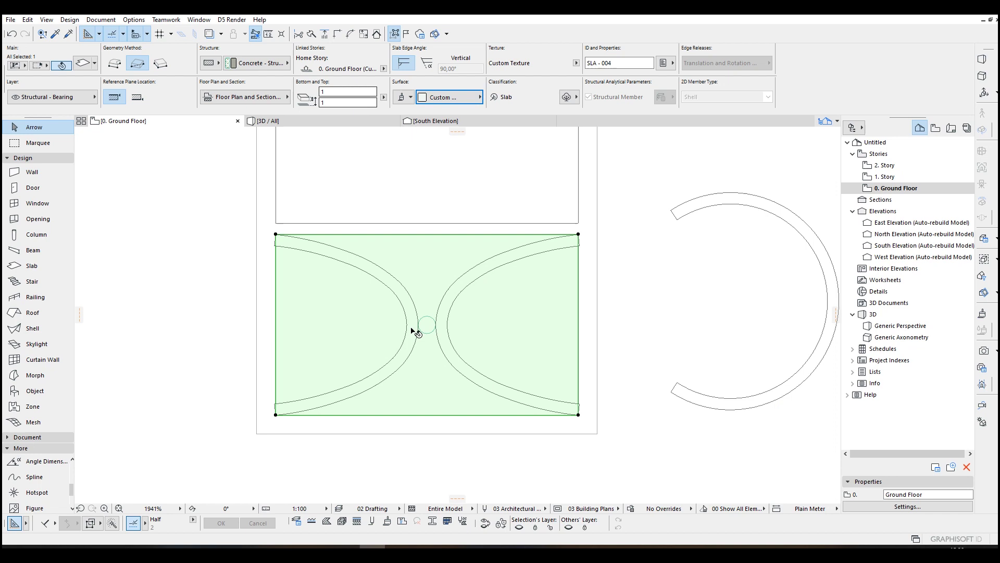
scroll(414, 332, right, 1)
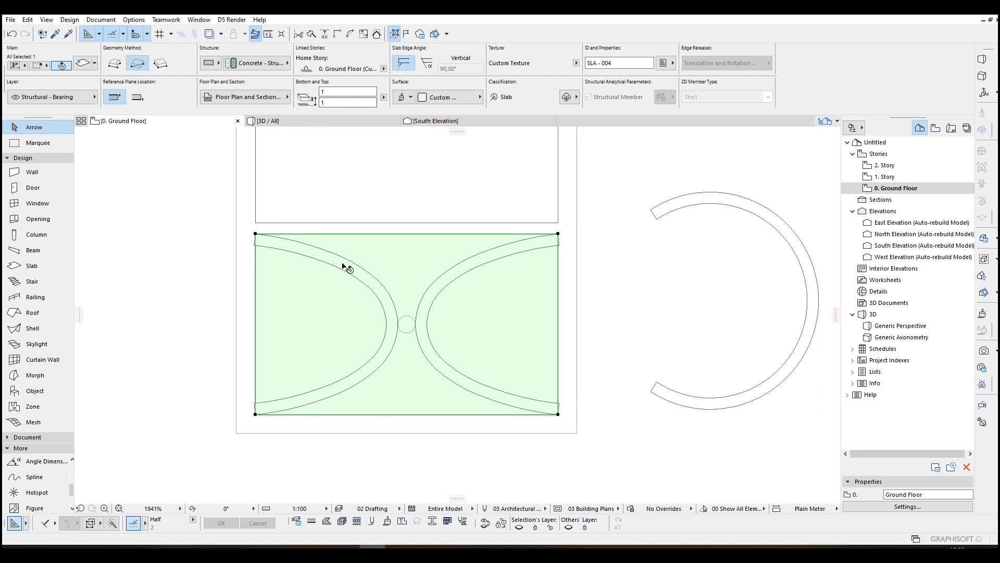
key(Escape)
key(F3)
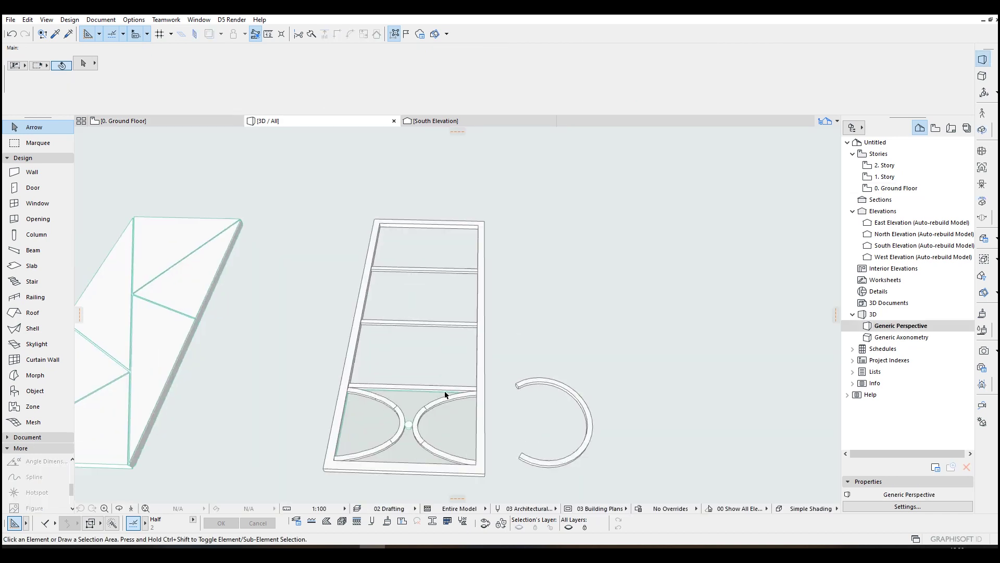
scroll(446, 396, up, 3)
click(415, 404)
Drag the glass slab to a new height within the frame.
shift+middle_drag(386, 402, 695, 373)
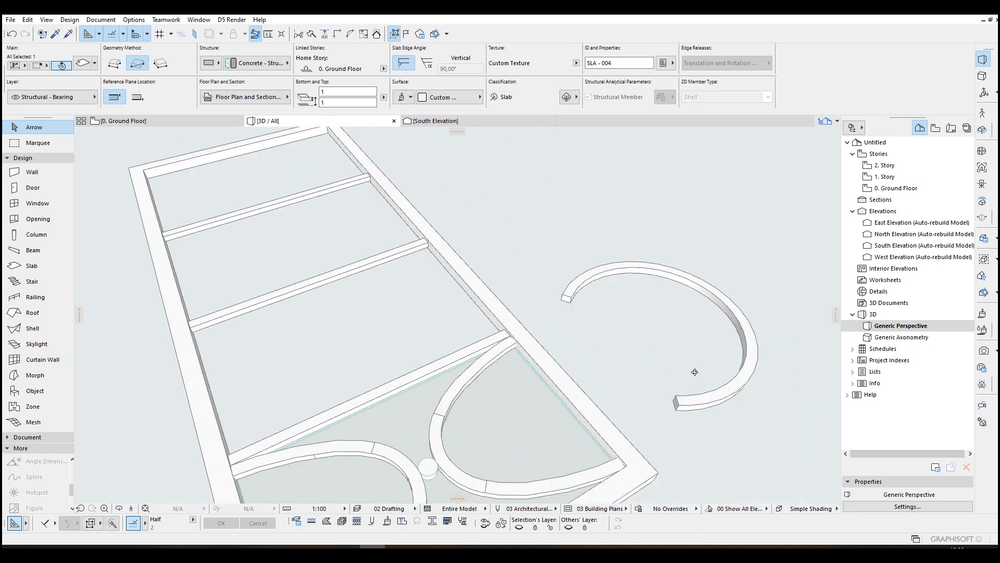
scroll(550, 357, down, 5)
scroll(596, 405, up, 2)
scroll(586, 397, up, 2)
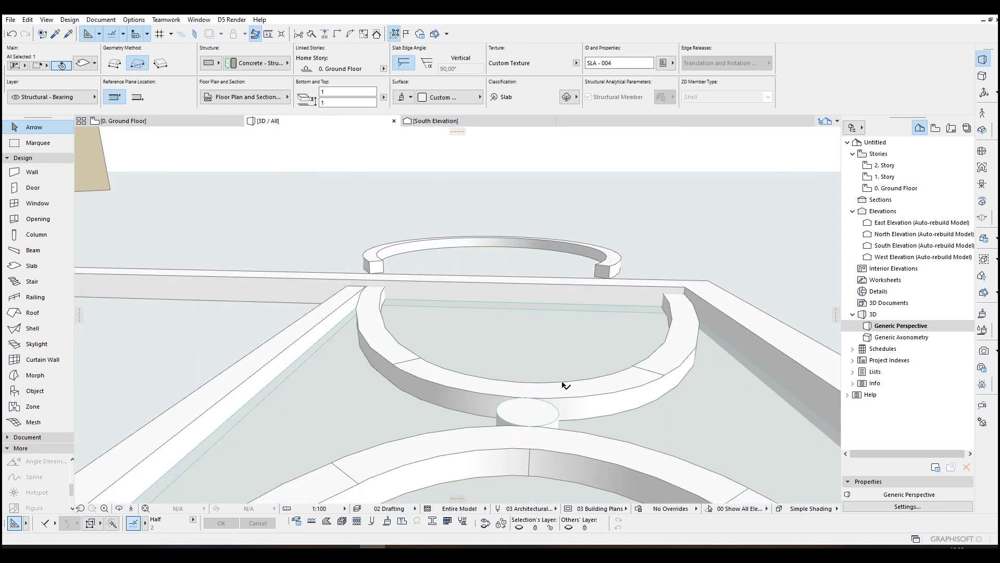
scroll(564, 383, up, 2)
scroll(532, 339, up, 3)
mouse_move(529, 290)
shift+middle_down()
mouse_move(567, 276)
mouse_move(632, 302)
mouse_move(463, 432)
shift+middle_up()
scroll(463, 433, up, 2)
scroll(518, 391, up, 2)
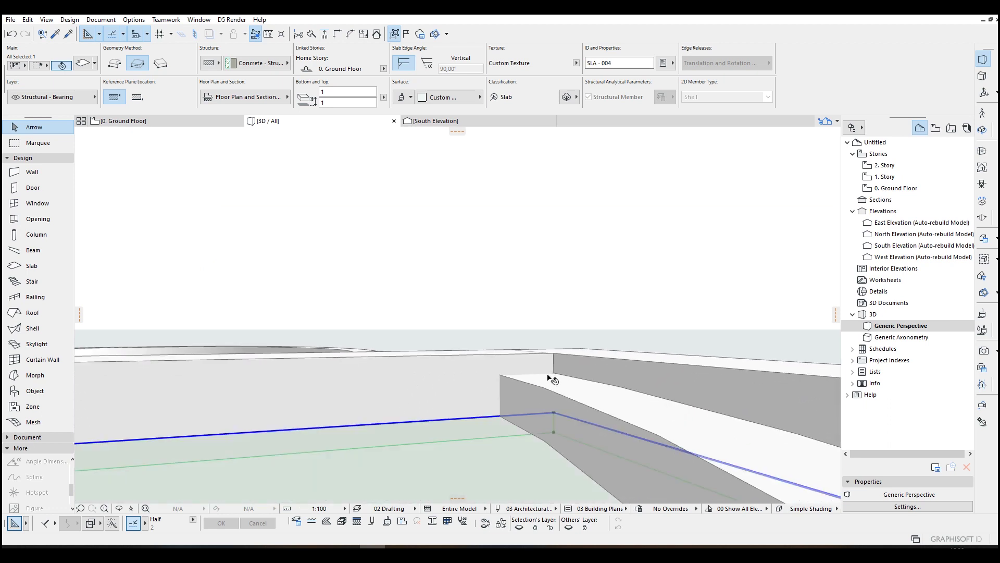
key(ctrl+d)
click(553, 416)
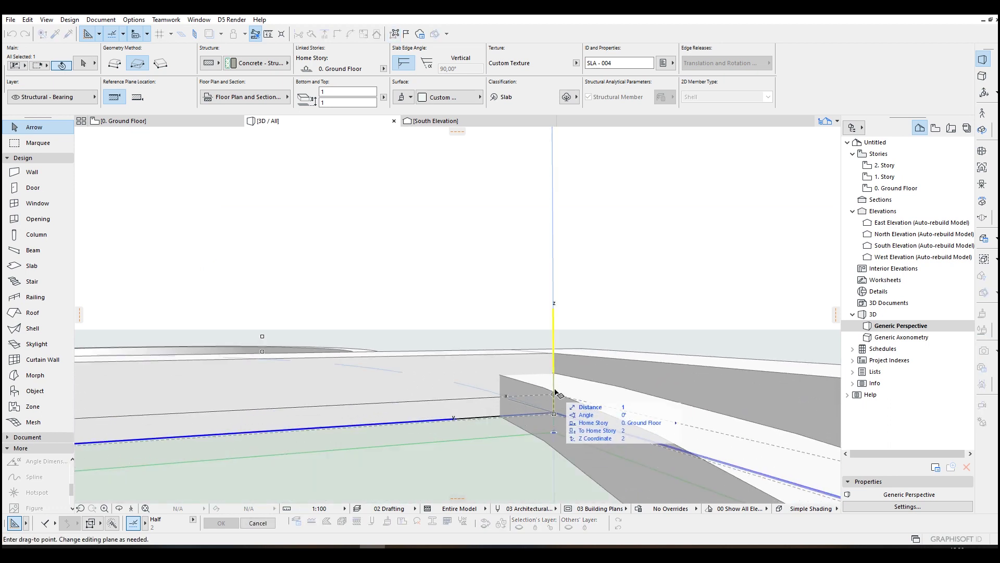
click(508, 389)
mouse_move(508, 388)
shift+middle_down()
mouse_move(407, 389)
mouse_move(413, 375)
mouse_move(635, 401)
shift+middle_up()
scroll(635, 401, down, 3)
scroll(568, 375, down, 5)
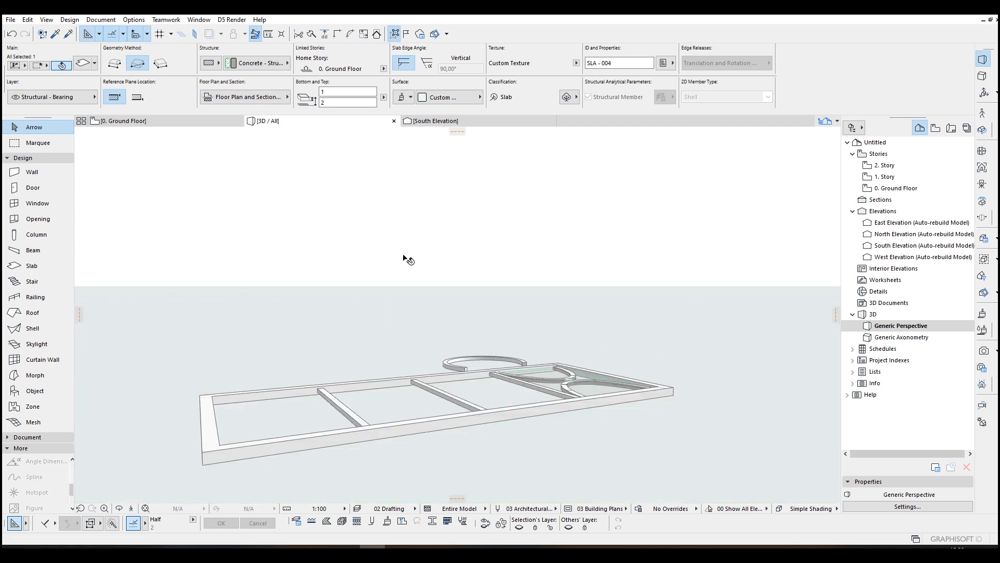
Set the slab's structure to Fiberboard and return to the ground floor plan.
click(263, 62)
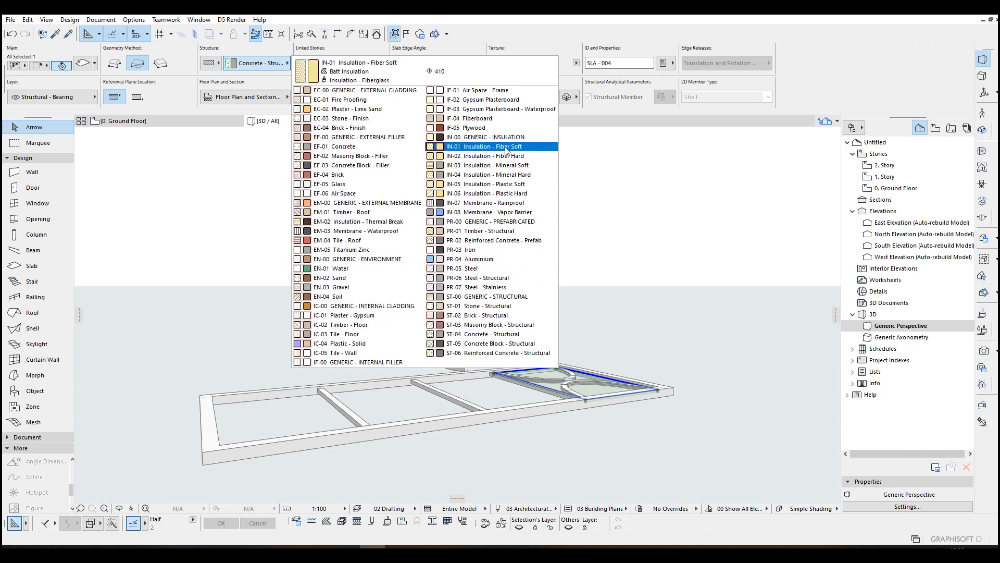
click(467, 121)
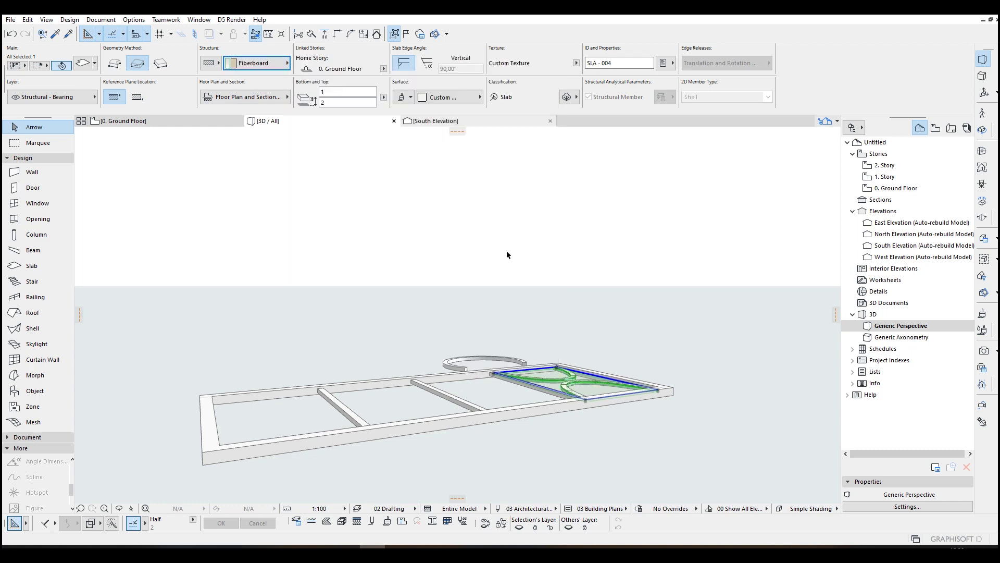
scroll(563, 388, up, 5)
scroll(637, 335, down, 3)
scroll(577, 338, up, 1)
scroll(577, 339, down, 3)
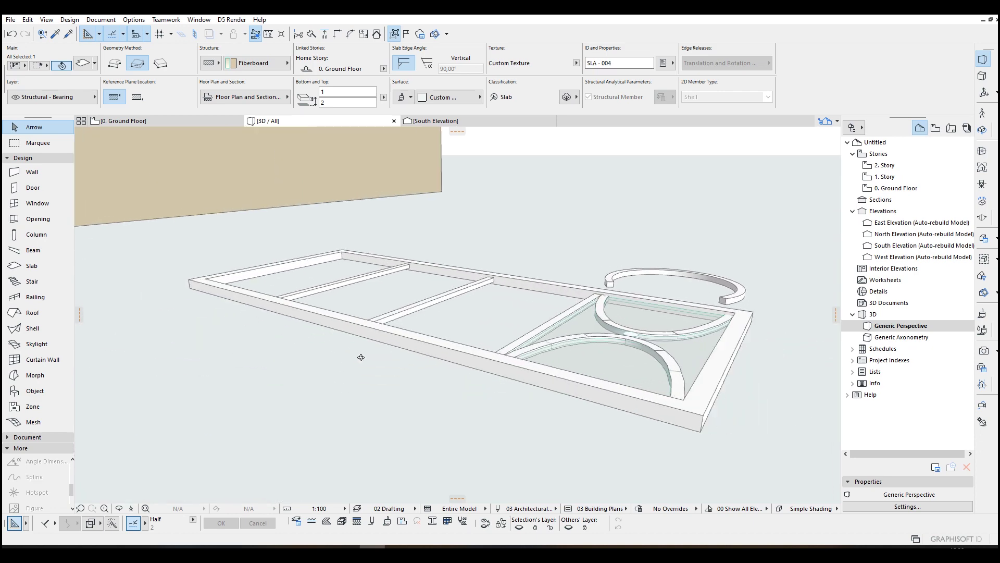
shift+middle_drag(359, 355, 647, 353)
scroll(646, 354, up, 2)
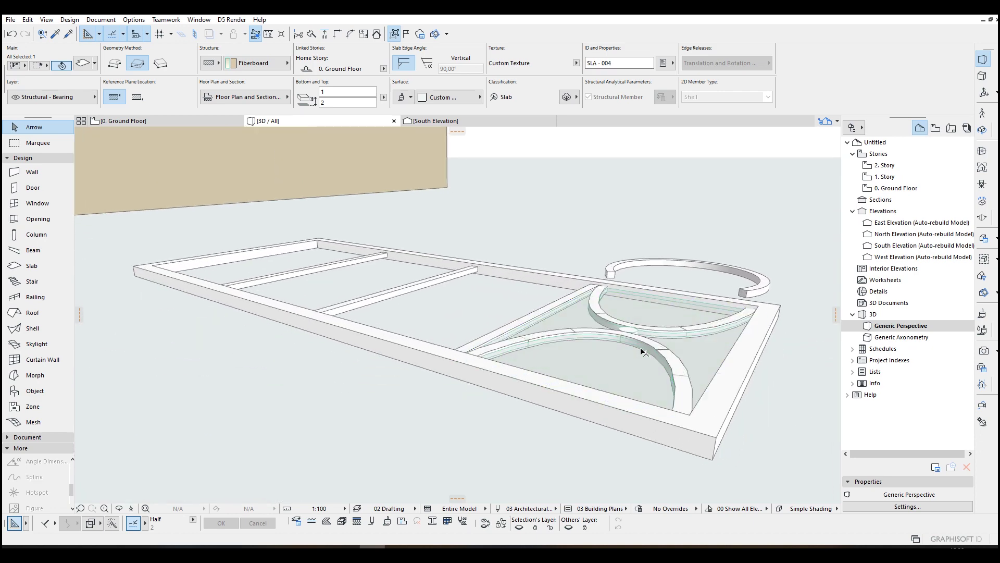
scroll(645, 352, up, 1)
scroll(616, 333, up, 2)
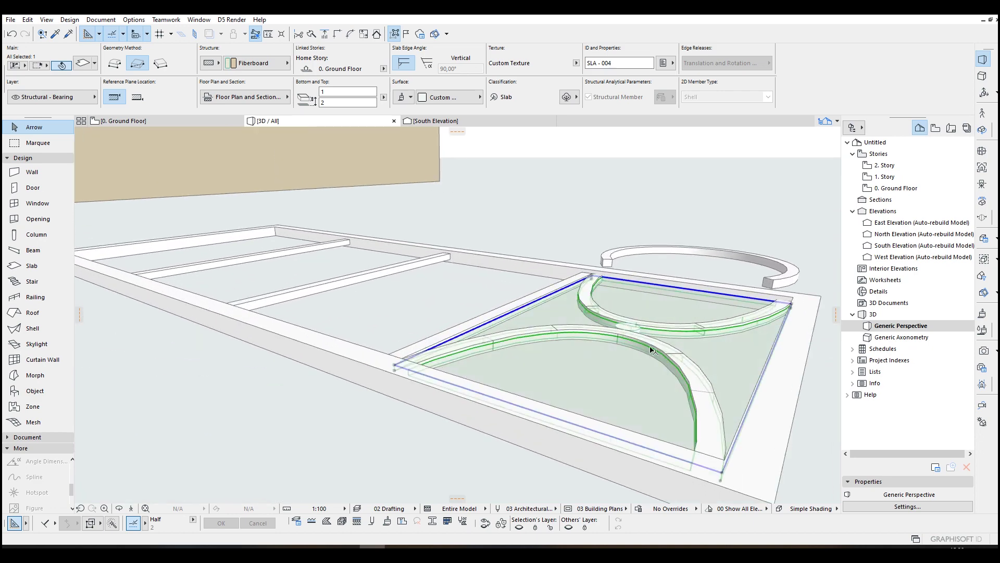
shift+middle_drag(686, 346, 487, 379)
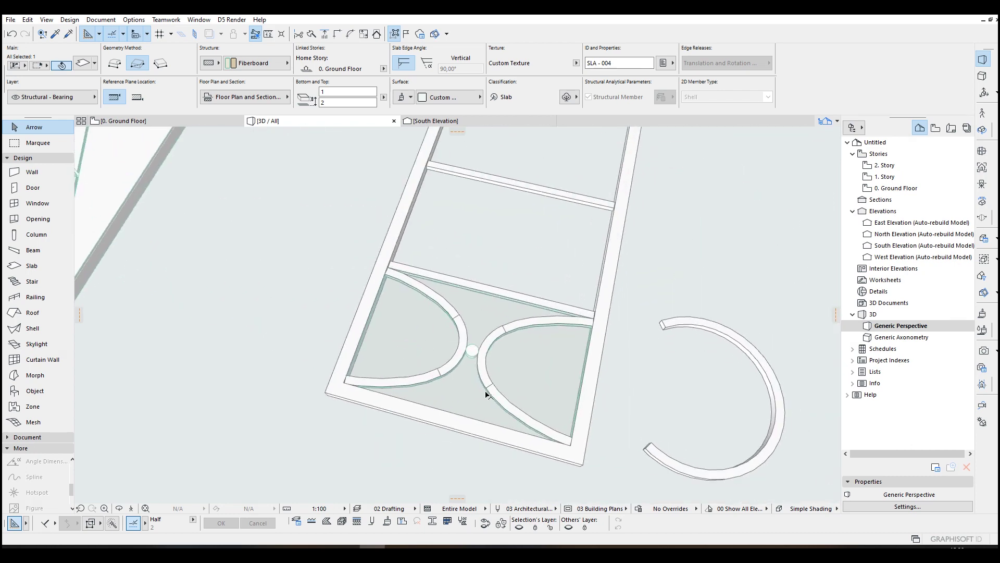
key(F2)
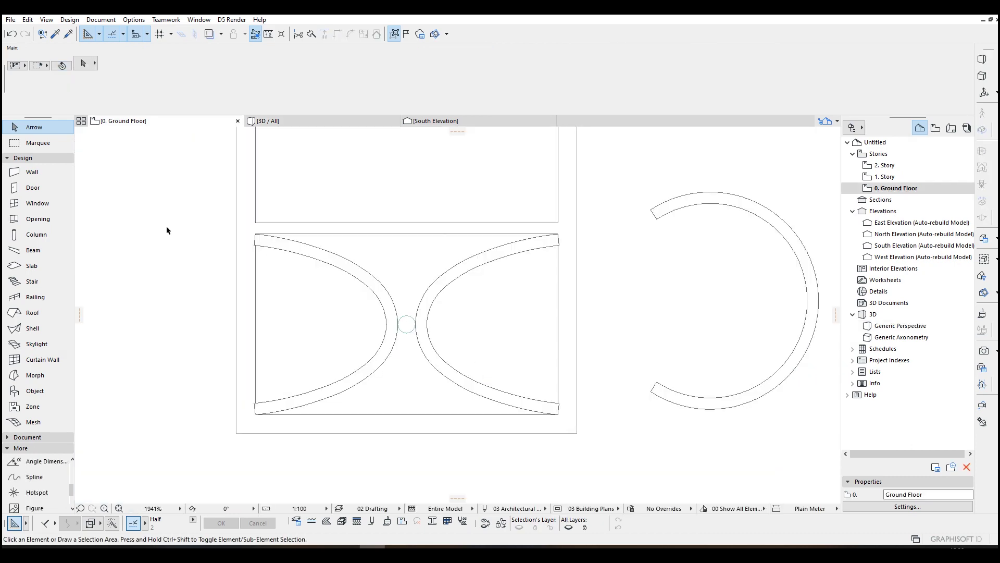
Copy the arched panel's glass slab and curved walls into the empty panels above.
click(167, 228)
click(601, 421)
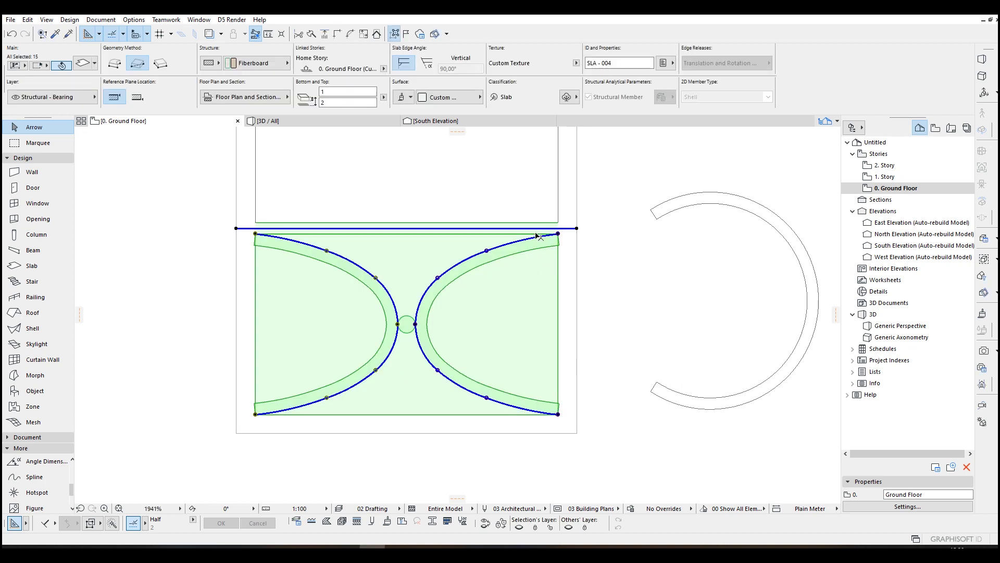
scroll(542, 234, down, 2)
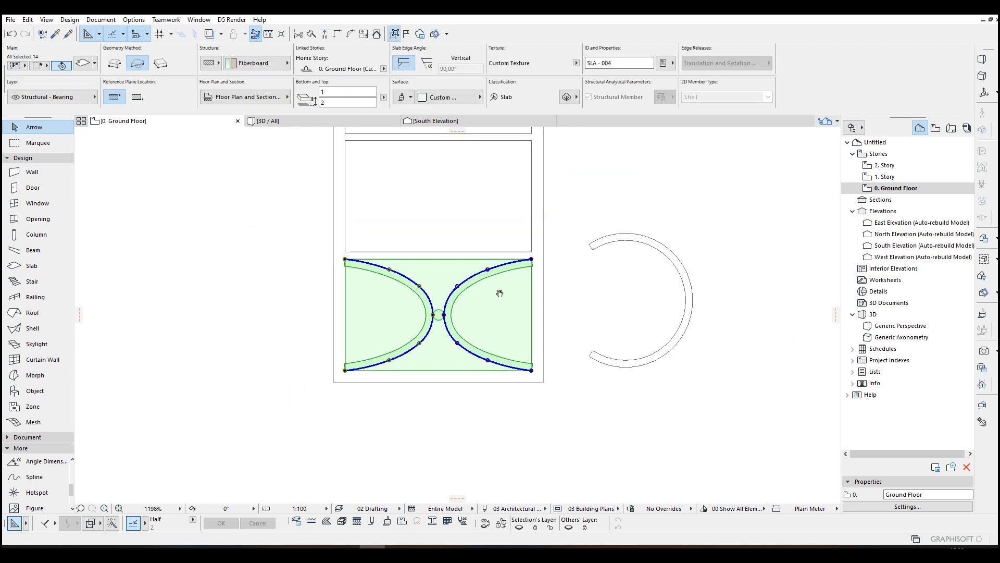
key(ctrl+shift+d)
click(458, 391)
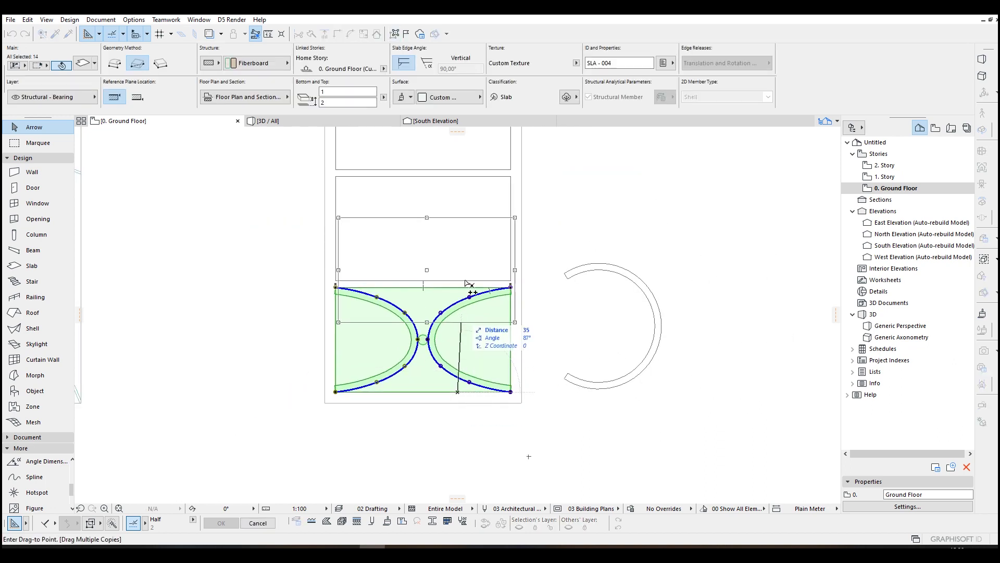
click(461, 244)
middle_drag(461, 244, 455, 335)
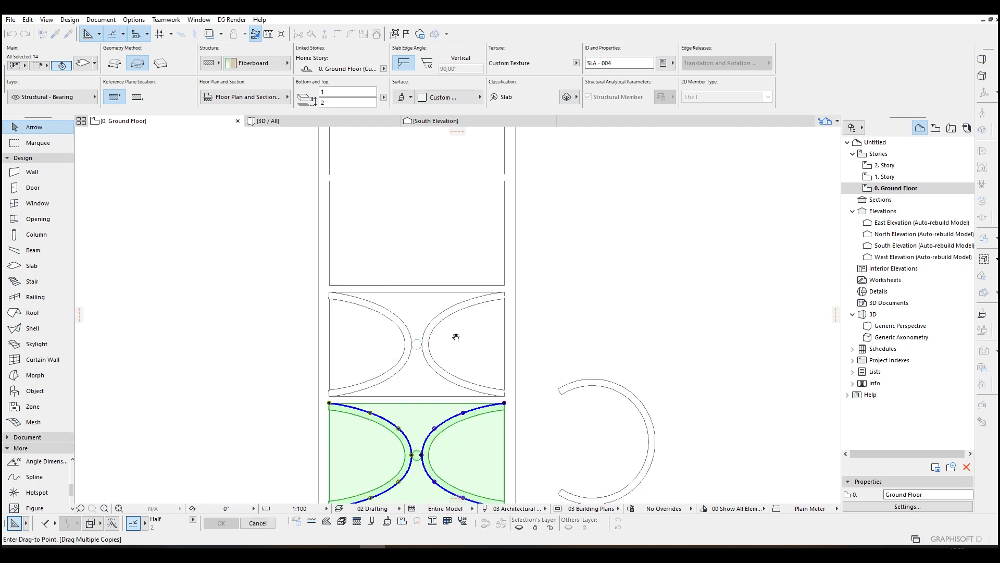
middle_drag(457, 406, 458, 350)
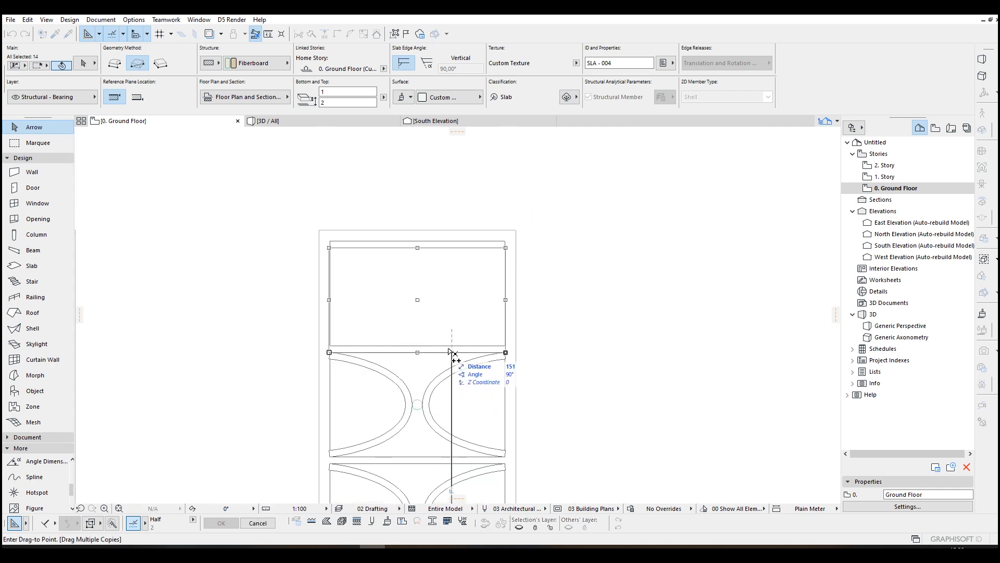
Place the last panel copy and delete the leftover curved wall.
click(458, 348)
key(Escape)
scroll(485, 406, down, 3)
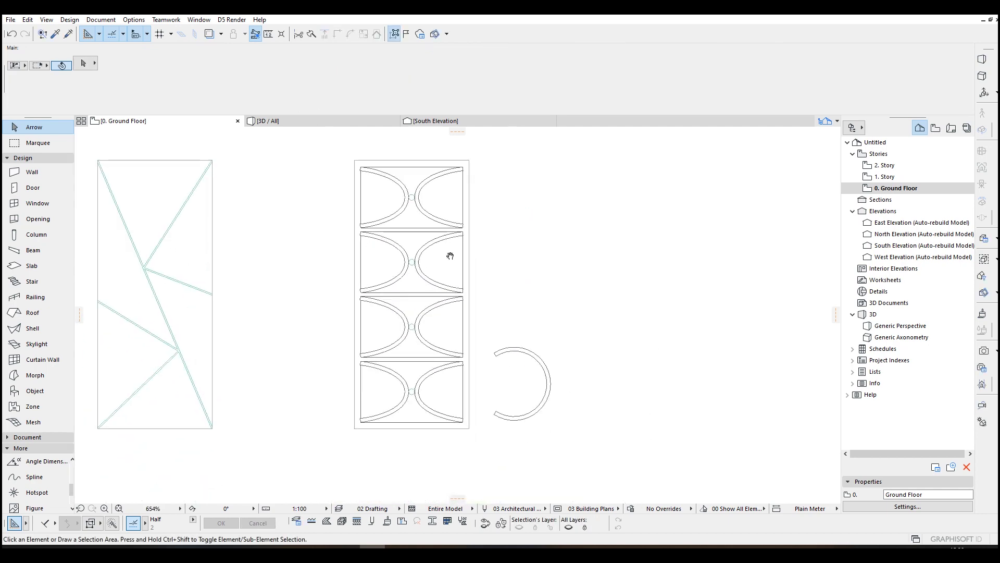
drag(571, 453, 490, 328)
key(Delete)
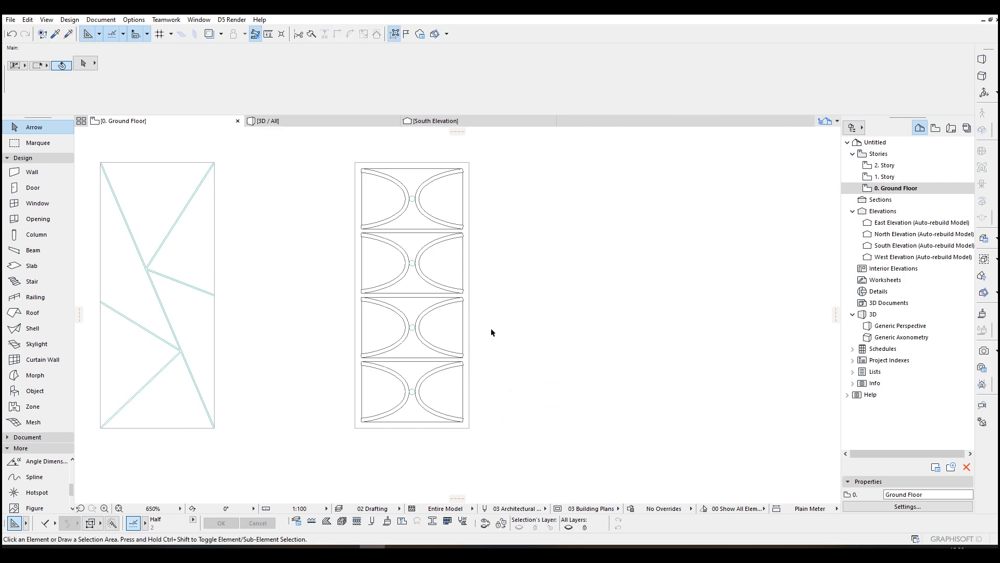
Line up the three door leaves in 3D and select the left leaf's slabs.
key(F3)
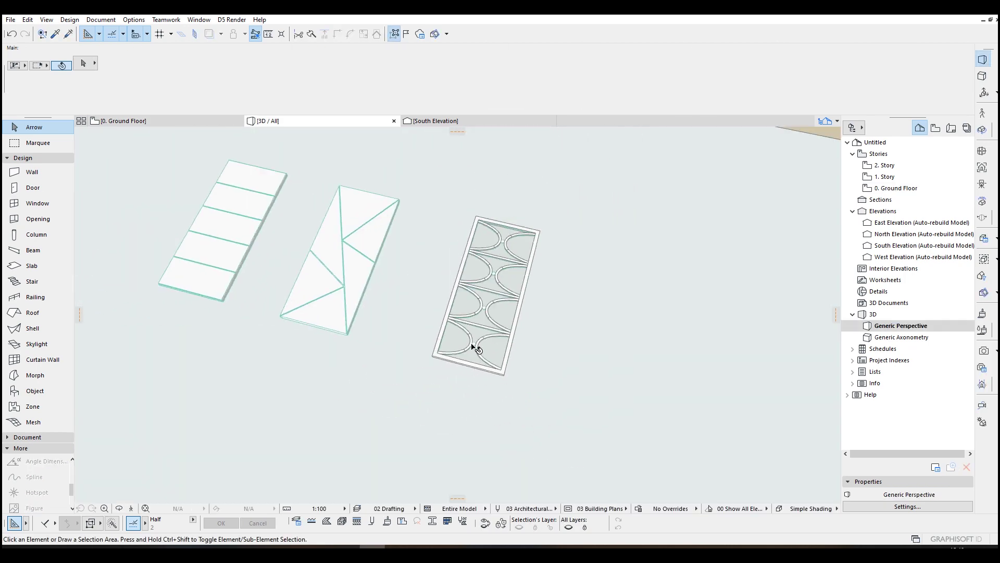
shift+middle_drag(425, 337, 635, 348)
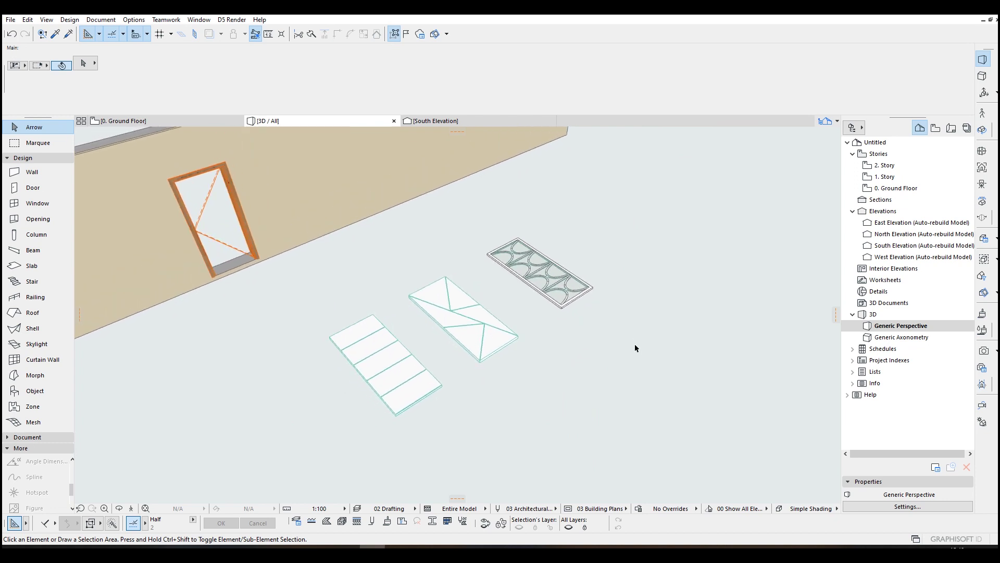
shift+middle_drag(636, 351, 401, 373)
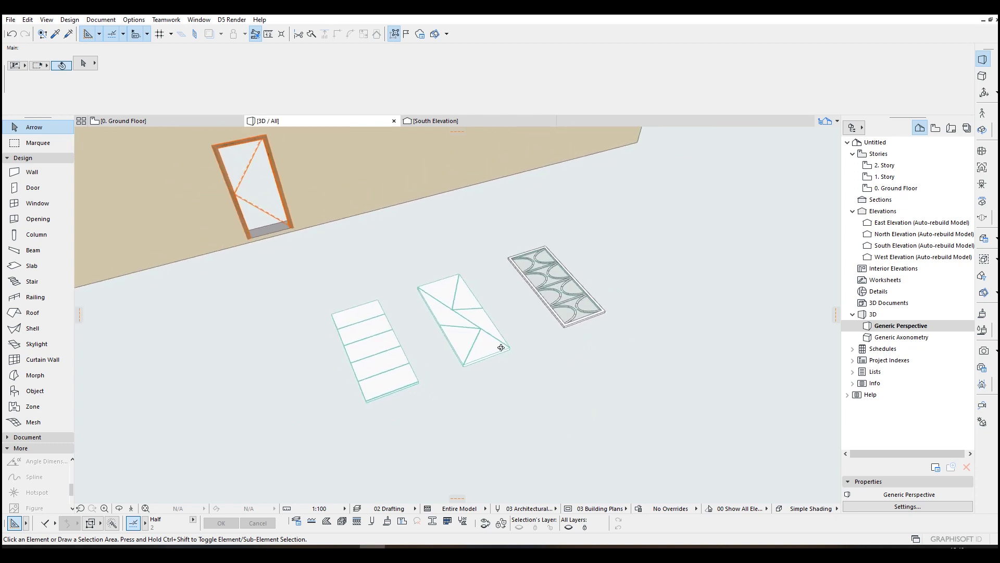
shift+middle_drag(401, 373, 464, 408)
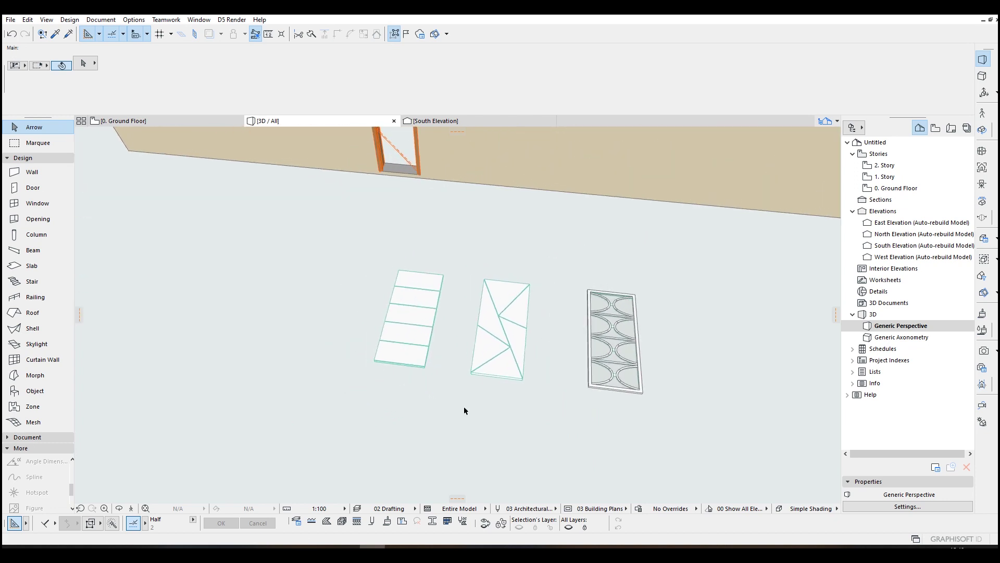
drag(465, 409, 342, 232)
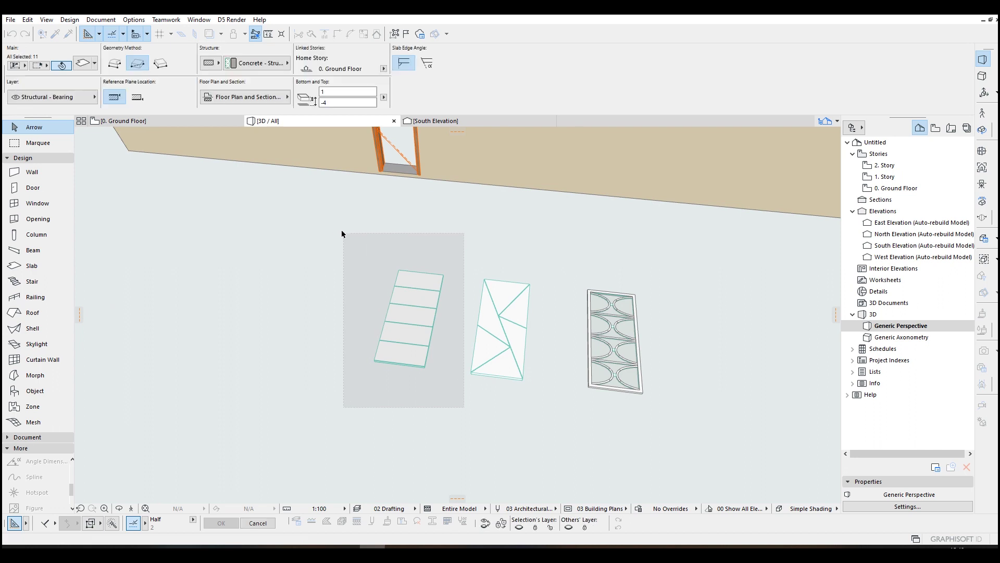
Save the selected ladder-patterned panel as custom door leaf 'Door Leaf 1'.
click(9, 19)
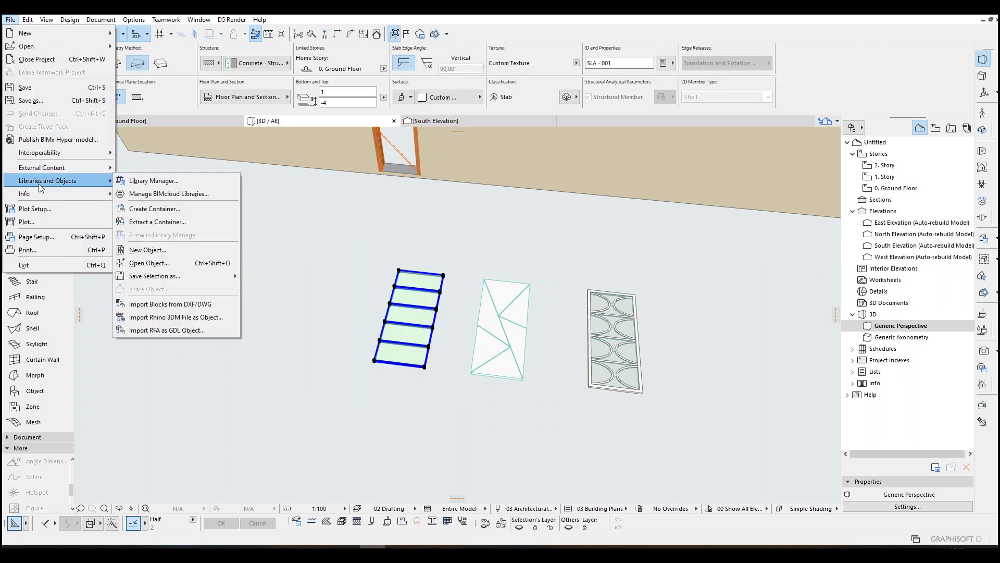
mouse_move(48, 181)
mouse_move(154, 276)
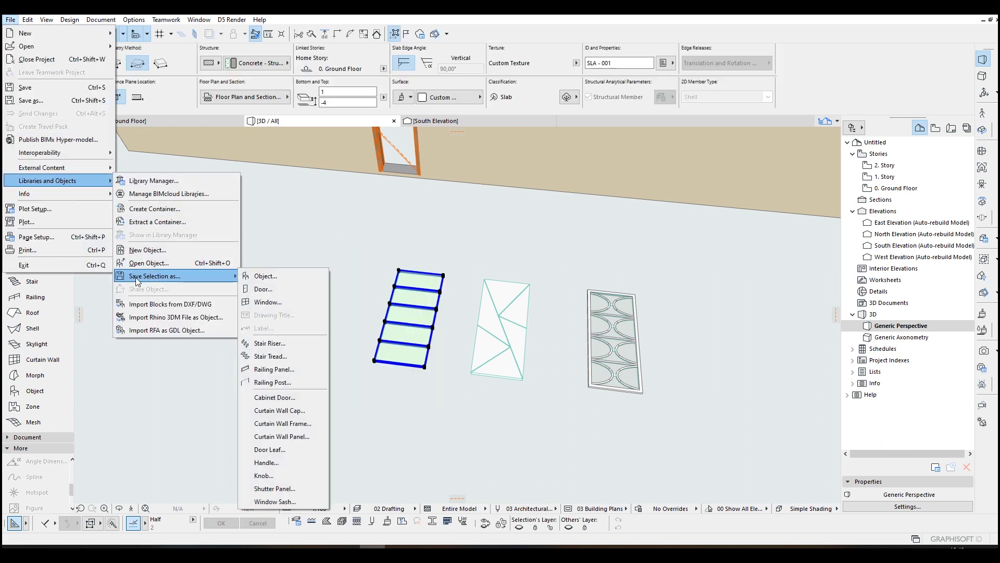
click(280, 452)
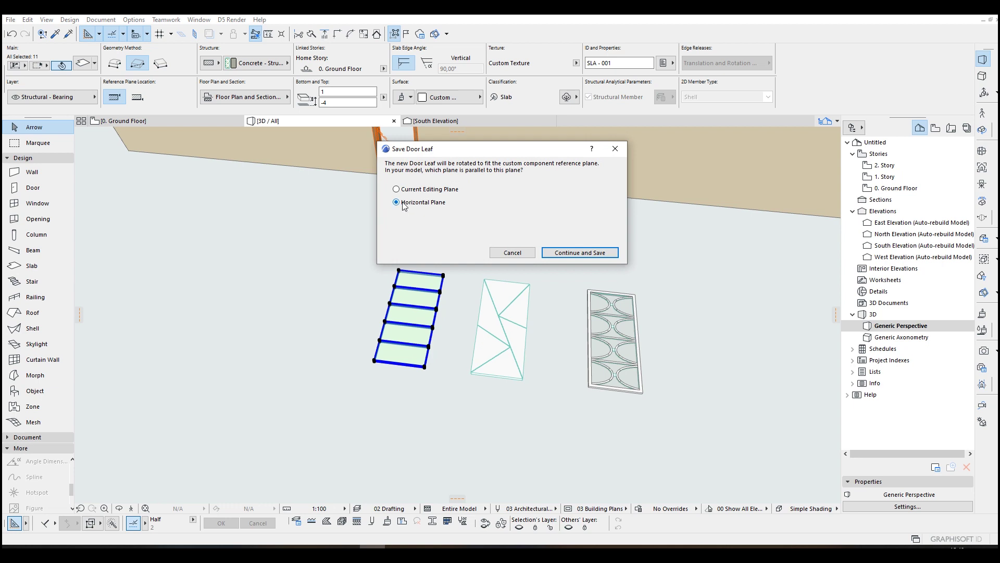
click(568, 254)
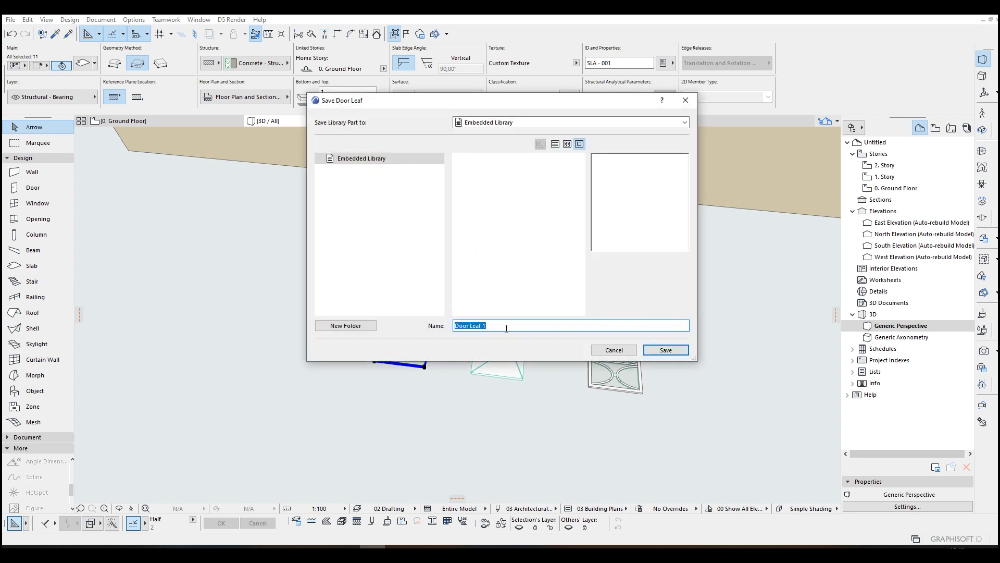
click(665, 350)
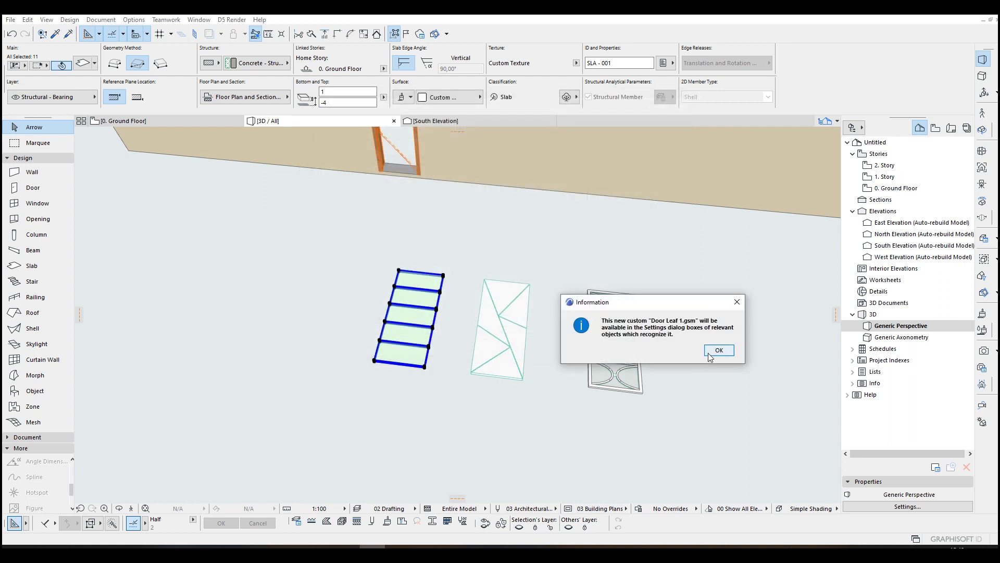
click(718, 351)
Save the triangle-patterned panel as custom door leaf 'Door Leaf 2'.
drag(545, 407, 466, 263)
click(15, 22)
mouse_move(154, 275)
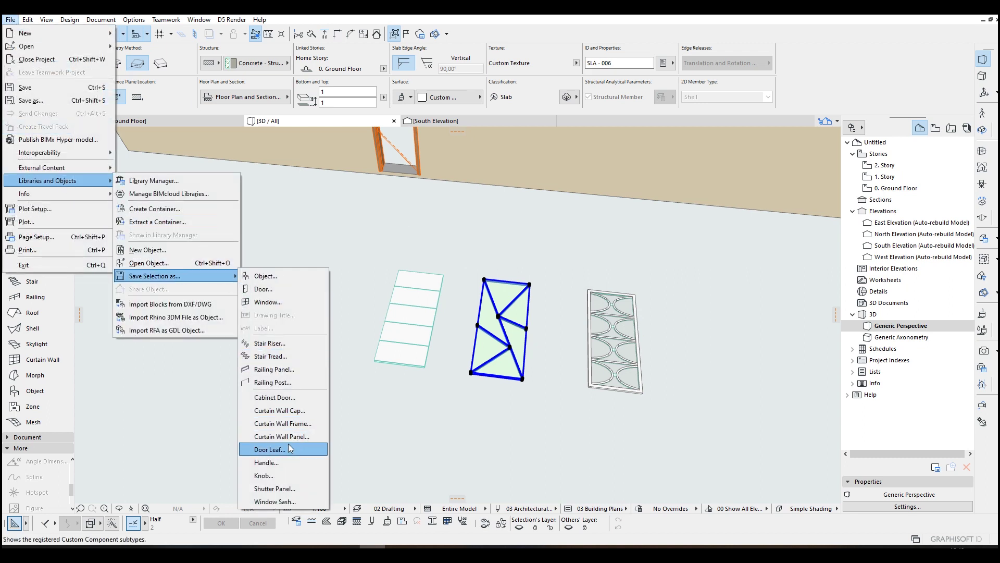
click(274, 450)
click(576, 256)
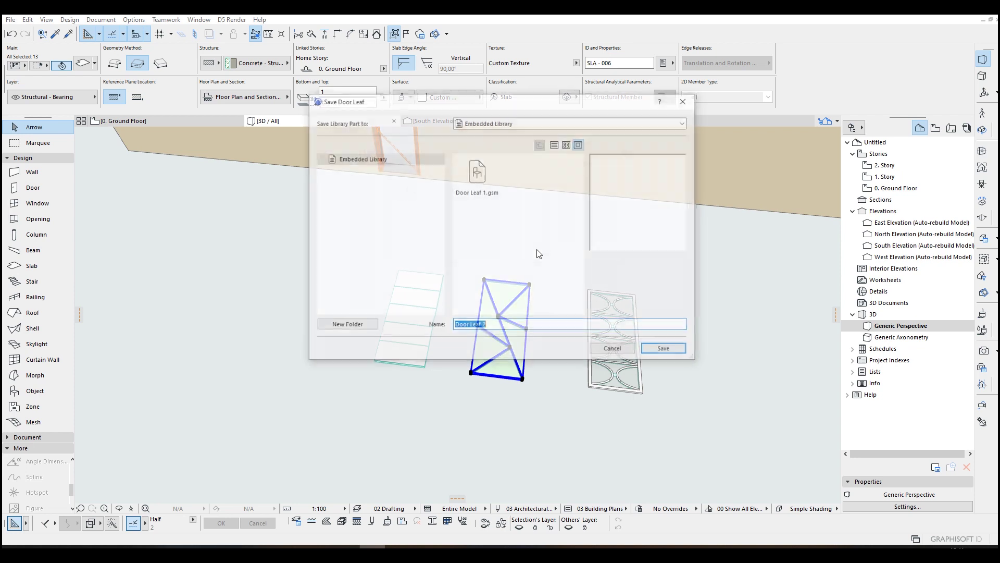
click(665, 350)
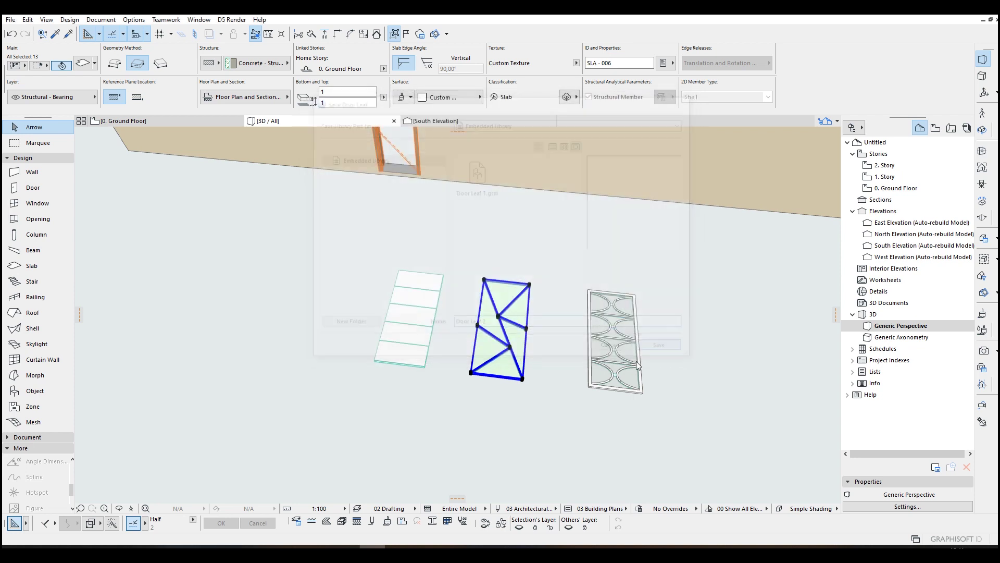
click(716, 349)
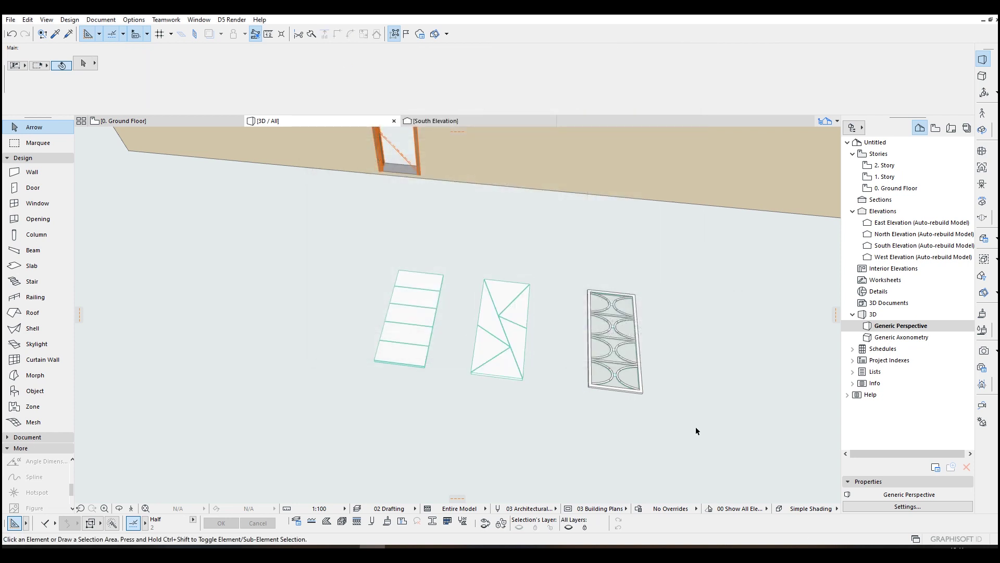
Select the circle-patterned panel and save it as custom door leaf 'Door Leaf 3'.
drag(696, 426, 560, 272)
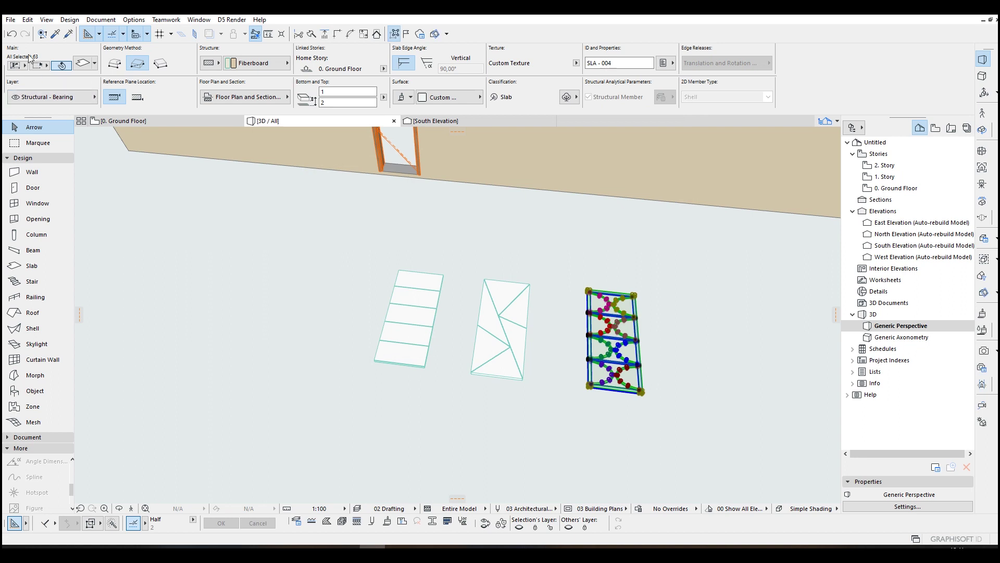
click(18, 23)
mouse_move(47, 181)
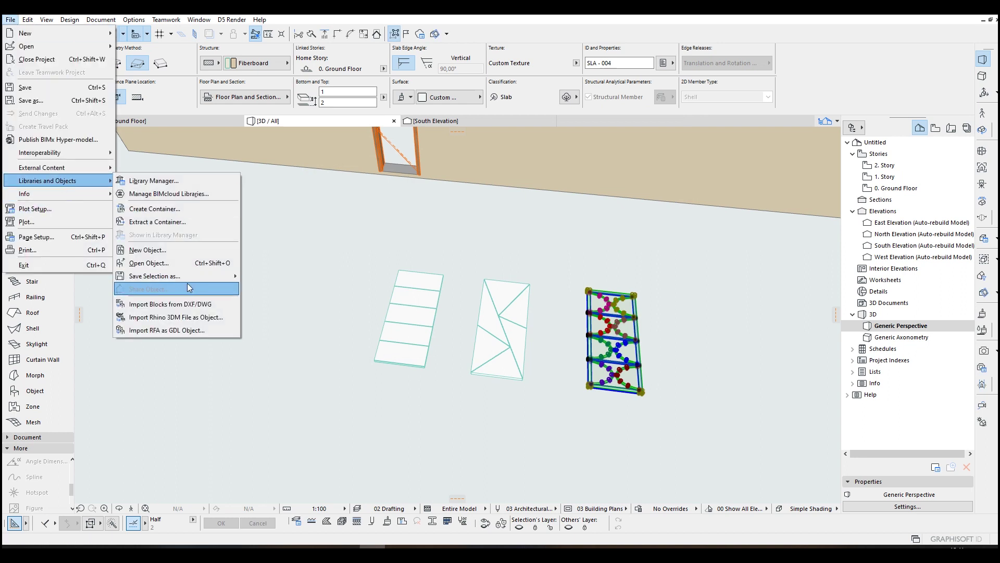
click(285, 449)
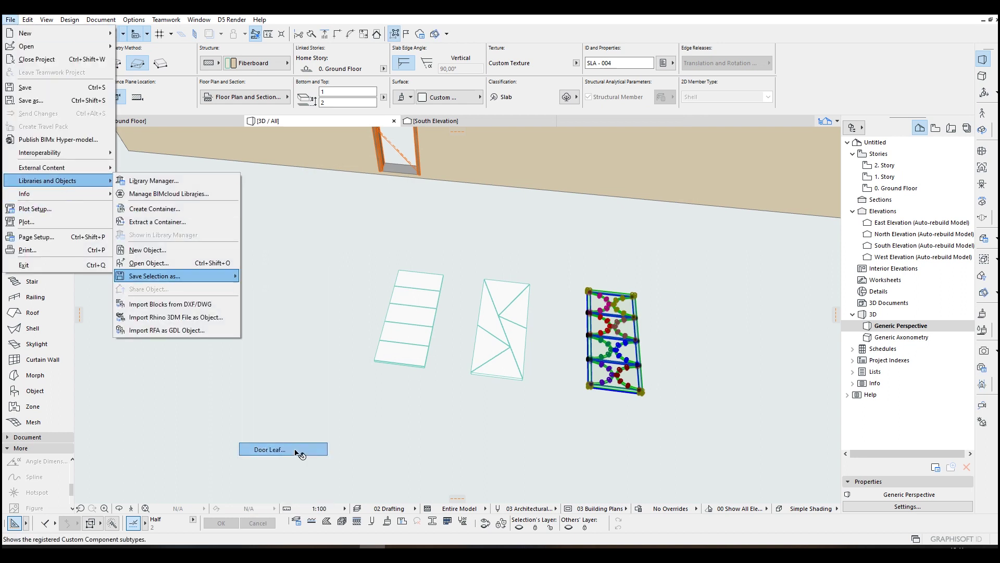
click(565, 255)
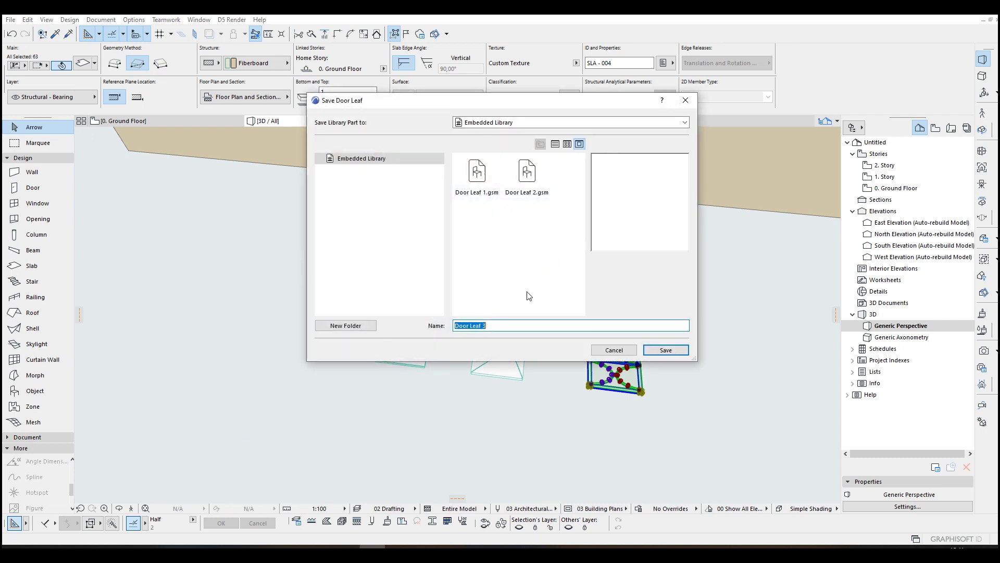
click(652, 351)
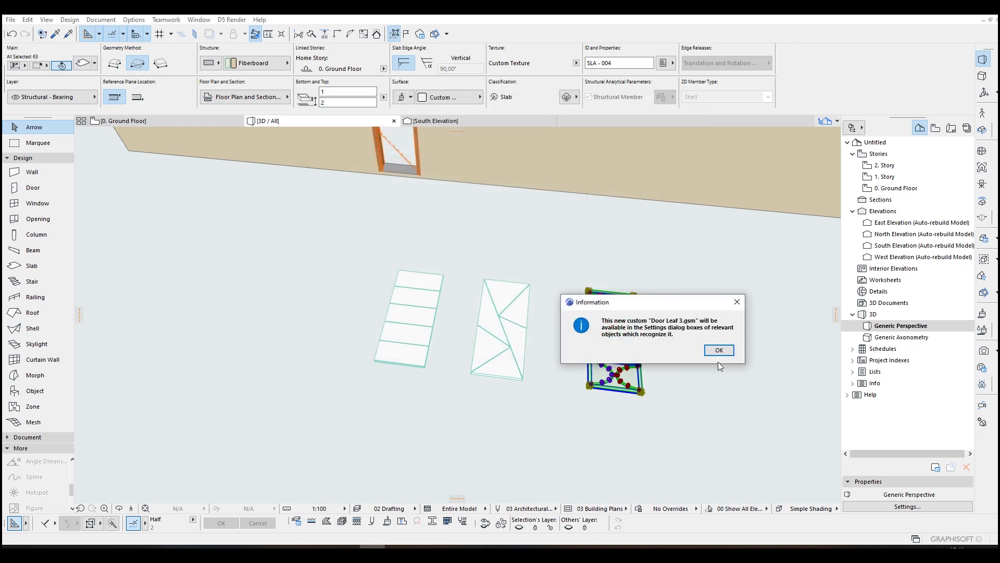
click(718, 350)
click(483, 192)
scroll(449, 252, up, 3)
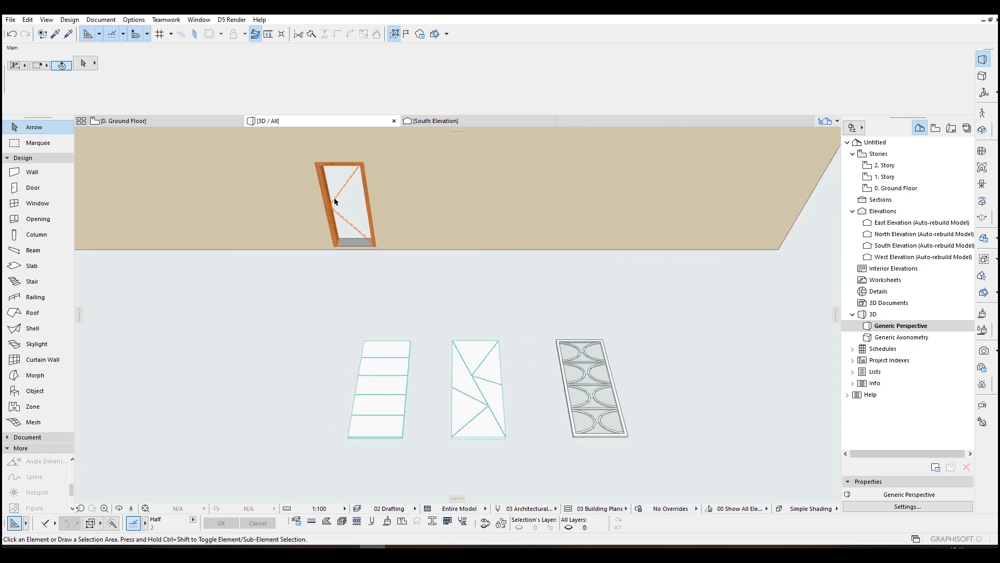
Place two copies of the door further along the wall, making three doors.
click(363, 168)
key(ctrl+d)
click(381, 275)
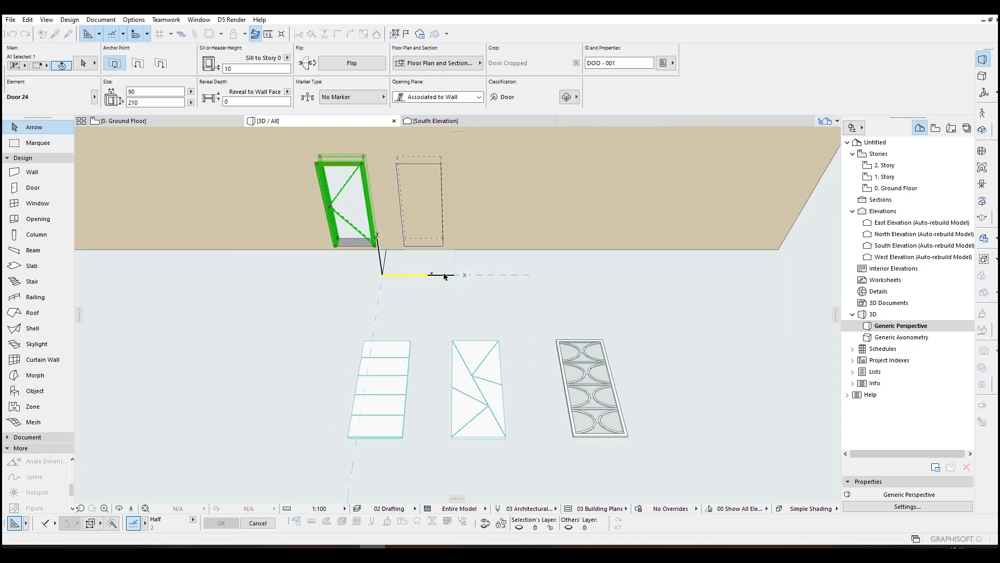
click(444, 275)
key(ctrl+shift+d)
click(430, 219)
click(516, 219)
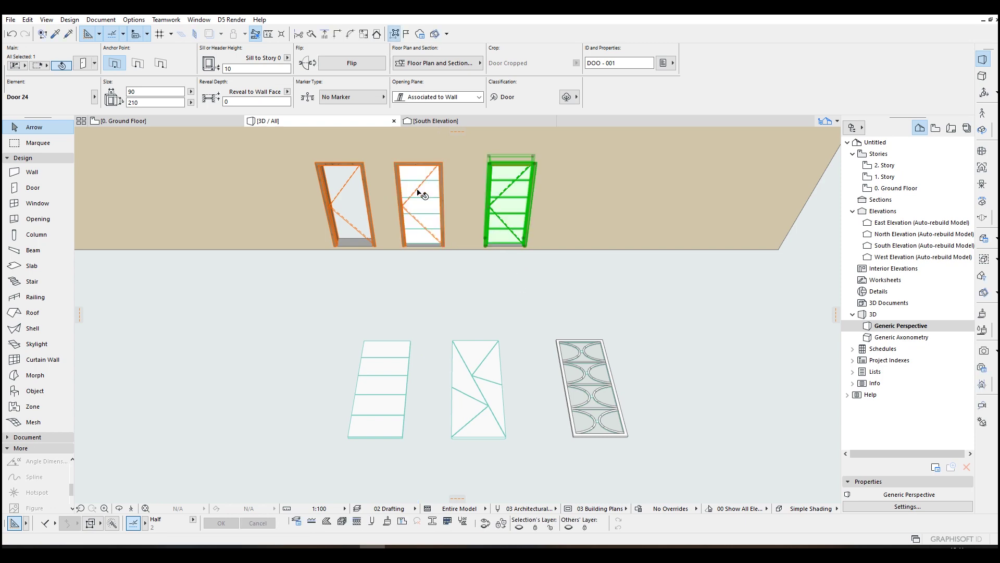
mouse_move(446, 201)
shift+middle_down()
mouse_move(384, 205)
mouse_move(466, 211)
shift+middle_up()
scroll(464, 215, up, 2)
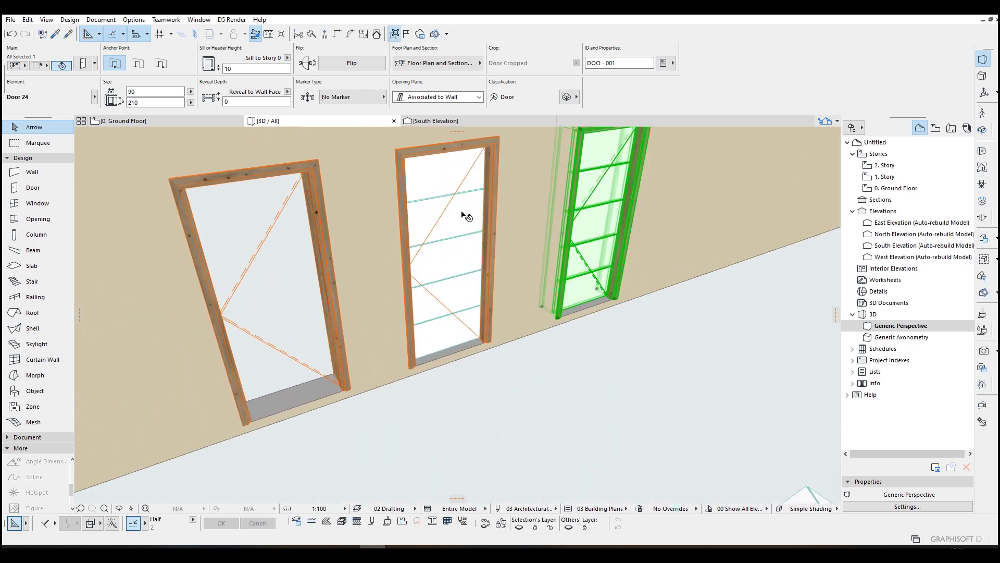
Set the left door's custom door leaf to 'Door Leaf 2'.
double_click(313, 172)
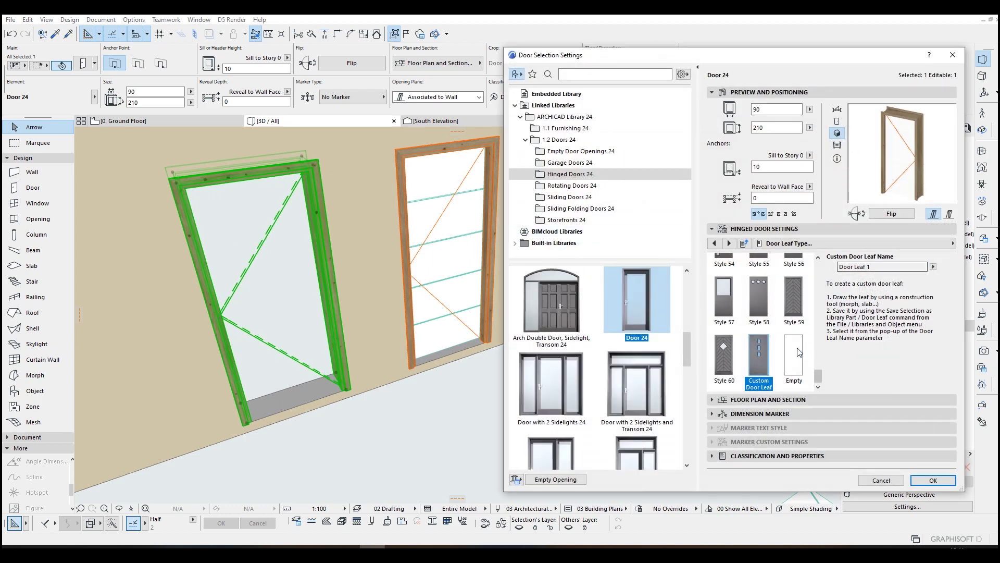
click(934, 267)
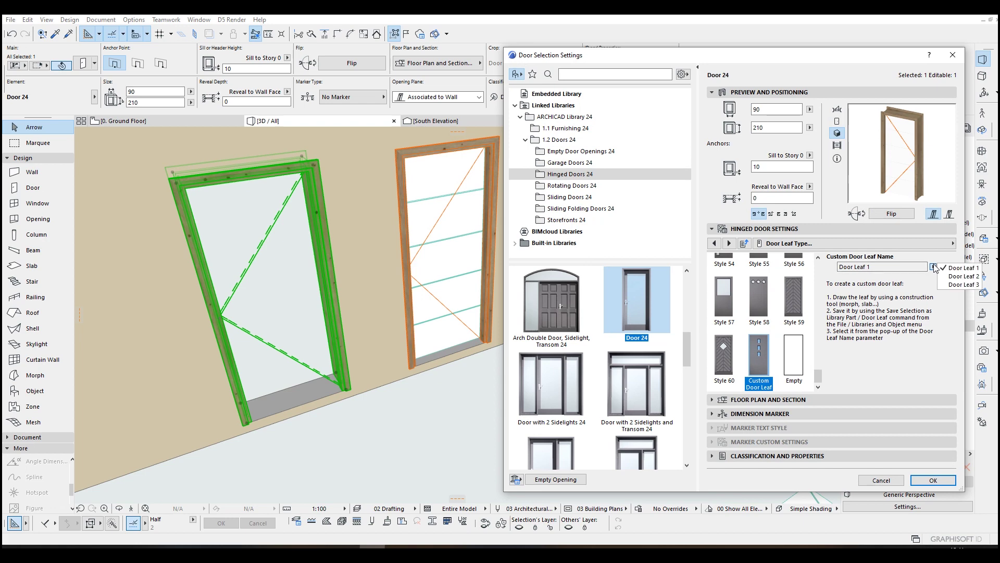
click(957, 277)
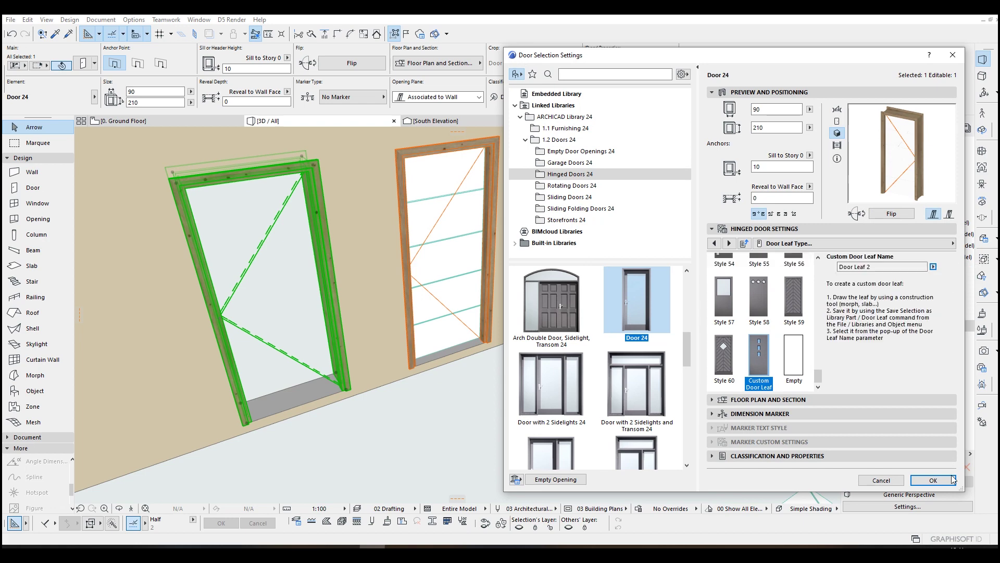
click(933, 479)
key(Escape)
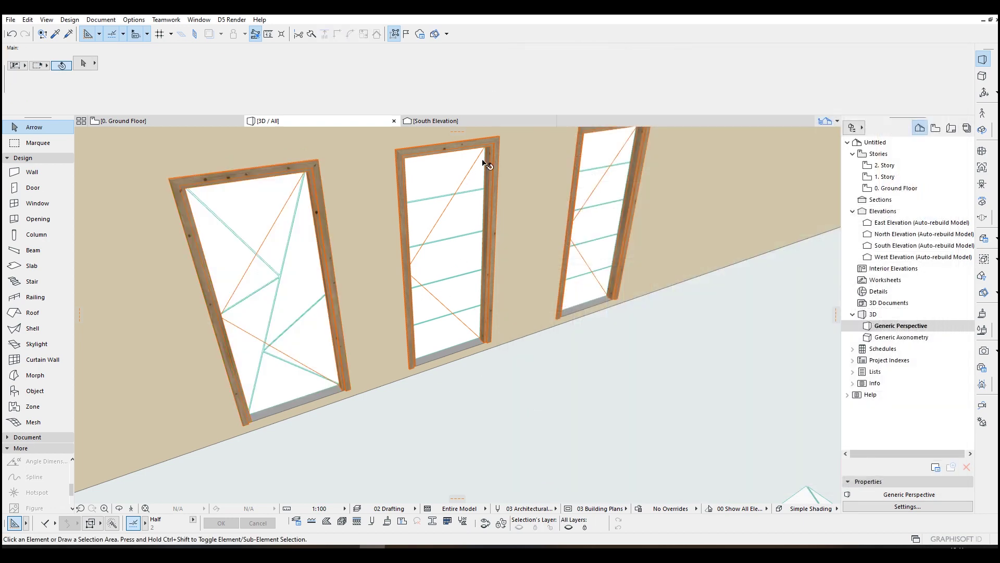
Apply custom door leaf 'Door Leaf 3' to the right door.
click(491, 147)
shift+middle_drag(491, 149, 663, 184)
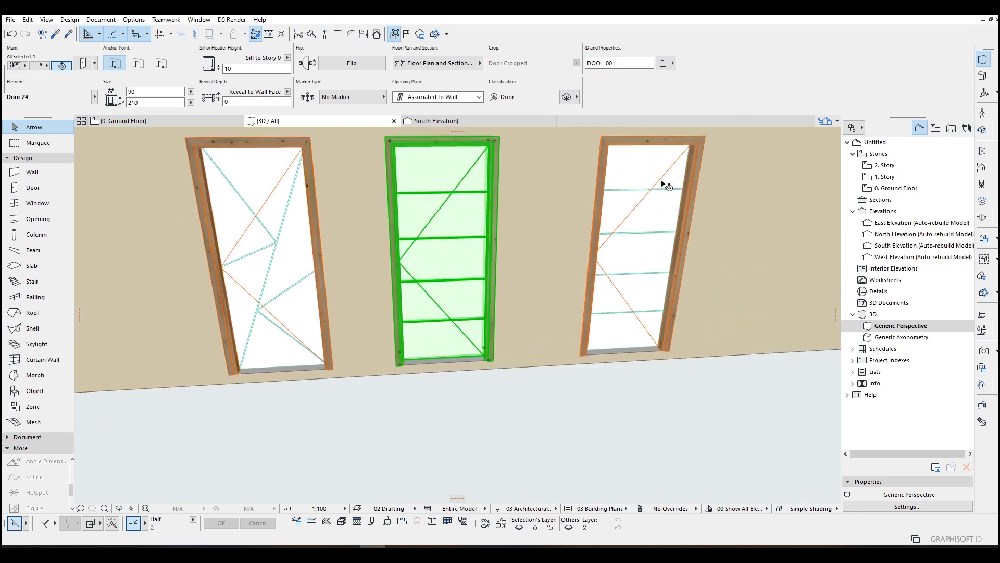
click(701, 150)
key(ctrl+t)
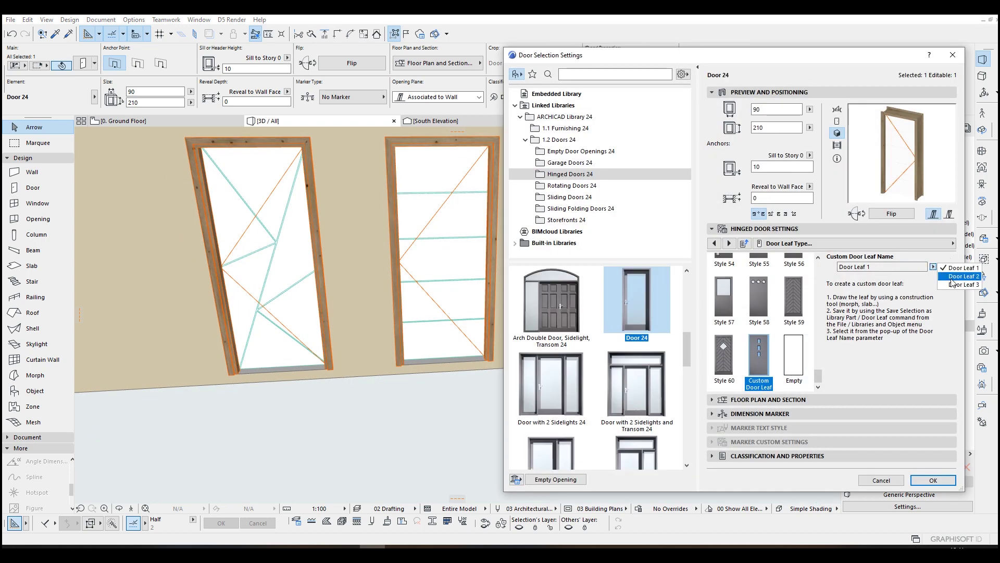
click(932, 480)
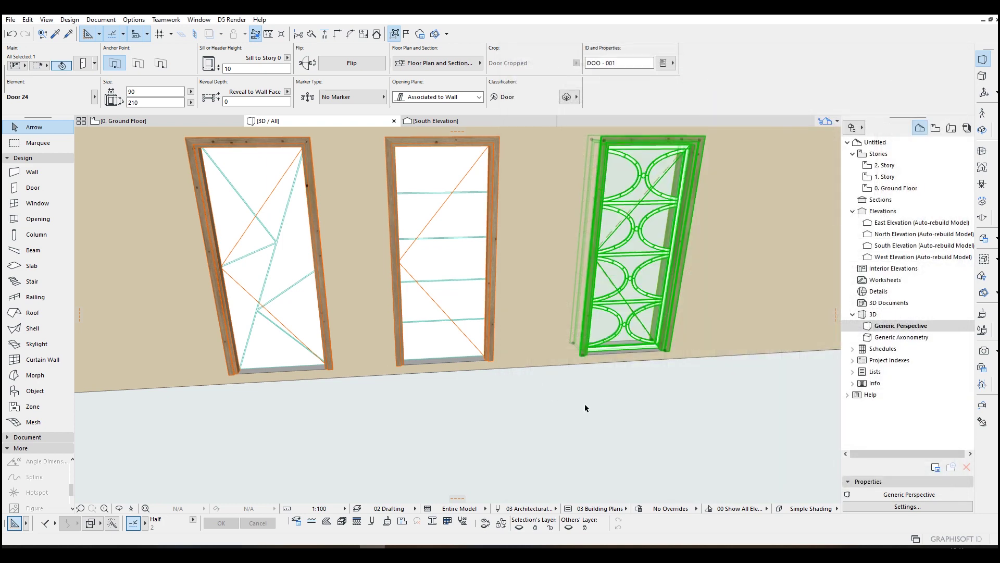
click(585, 403)
shift+middle_drag(576, 358, 629, 286)
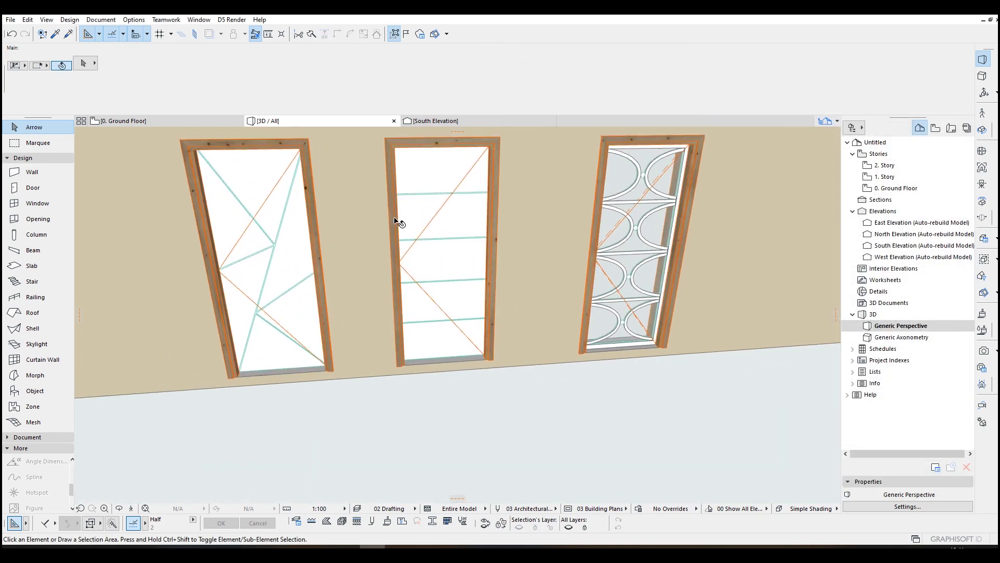
Inspect the renovation filter and graphic override options, leaving both unchanged.
click(709, 509)
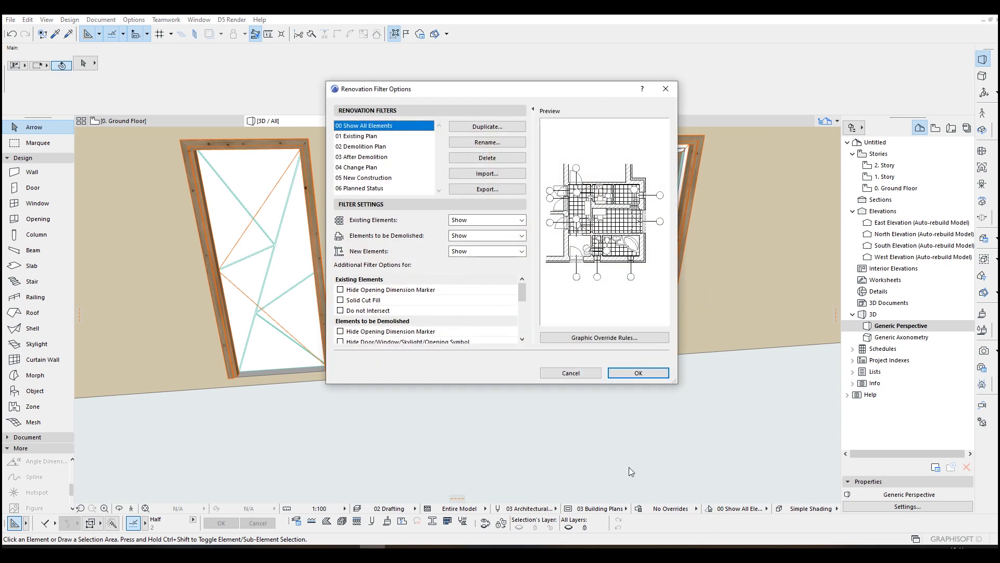
key(Escape)
click(639, 509)
key(Escape)
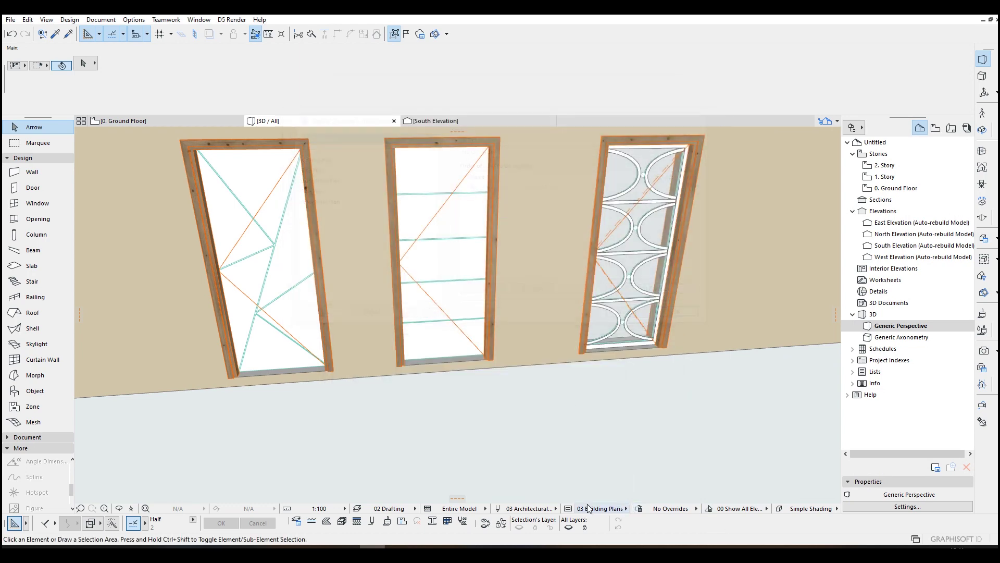
Turn off door opening lines in the 03 Building Plans Model View Options library part settings.
click(568, 508)
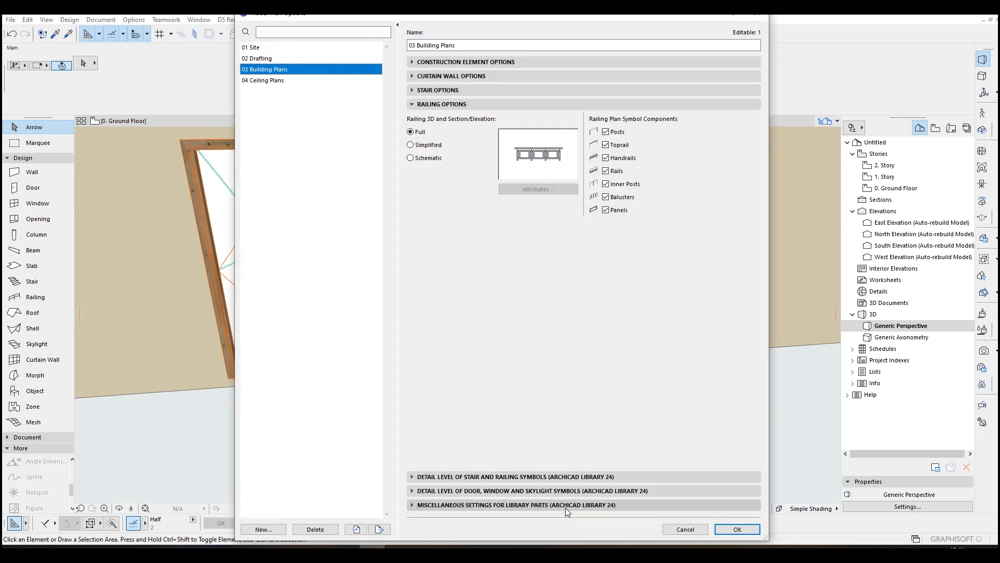
click(424, 505)
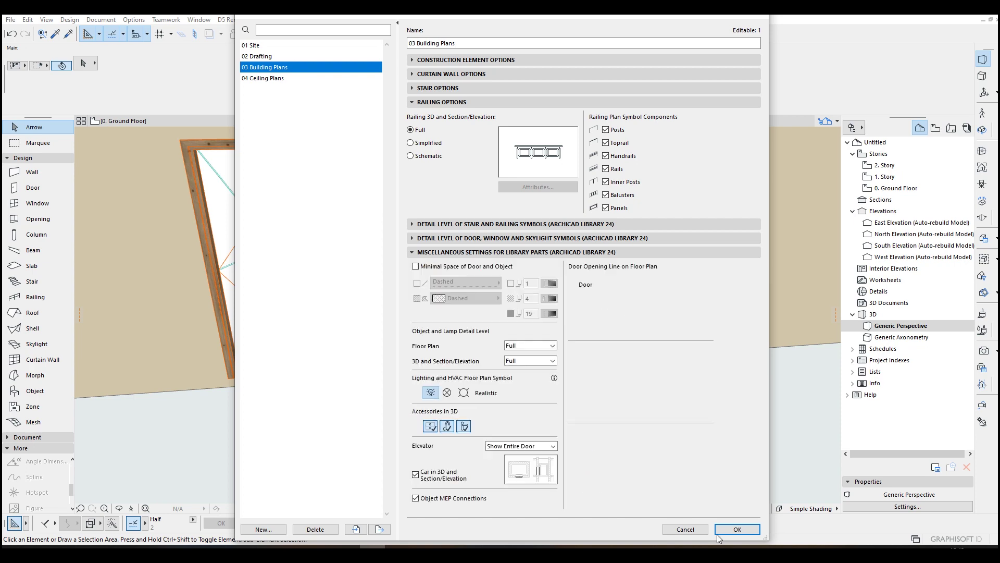
click(734, 531)
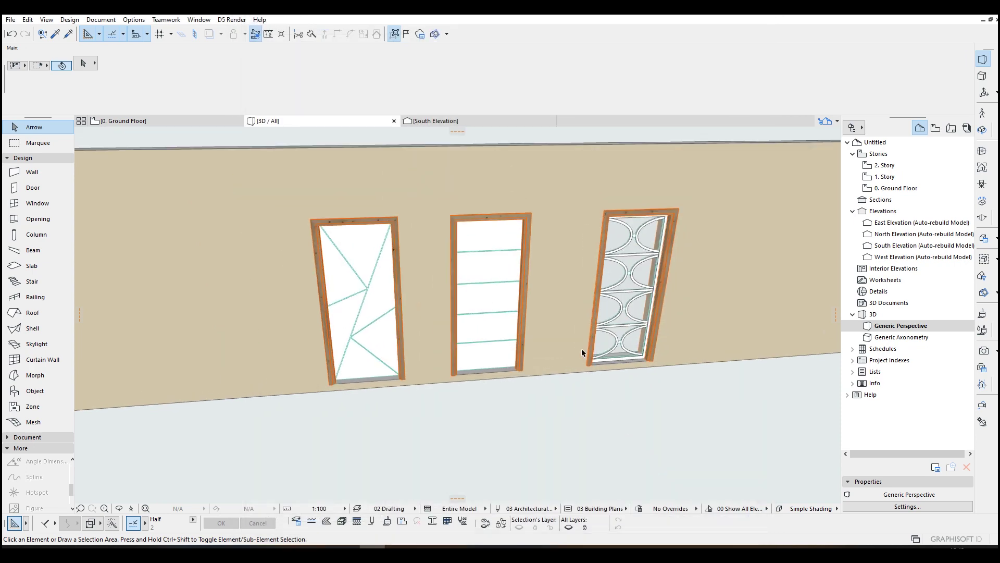
mouse_move(581, 353)
shift+middle_down()
mouse_move(717, 325)
mouse_move(712, 296)
shift+middle_up()
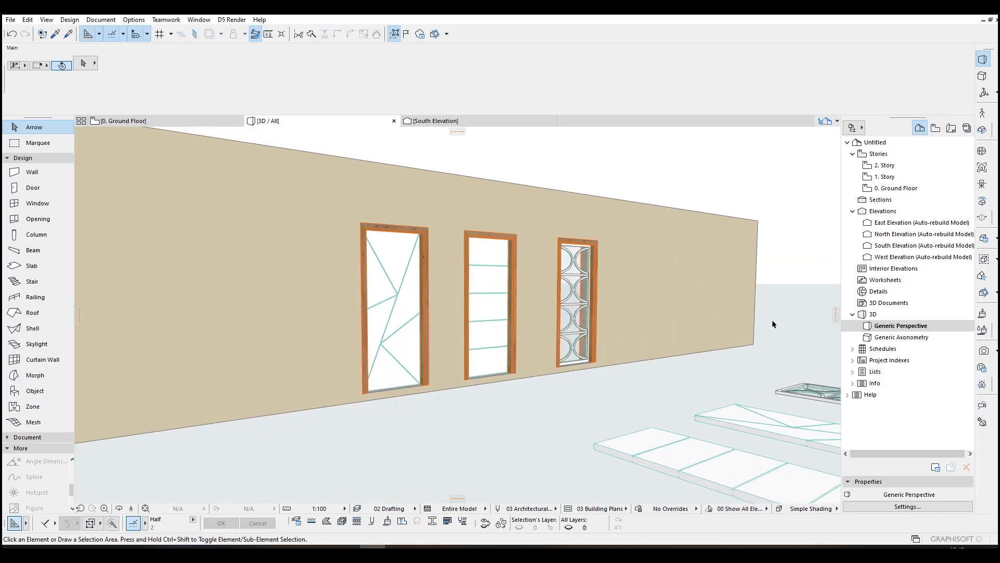
mouse_move(772, 320)
shift+middle_down()
mouse_move(630, 310)
mouse_move(702, 293)
shift+middle_up()
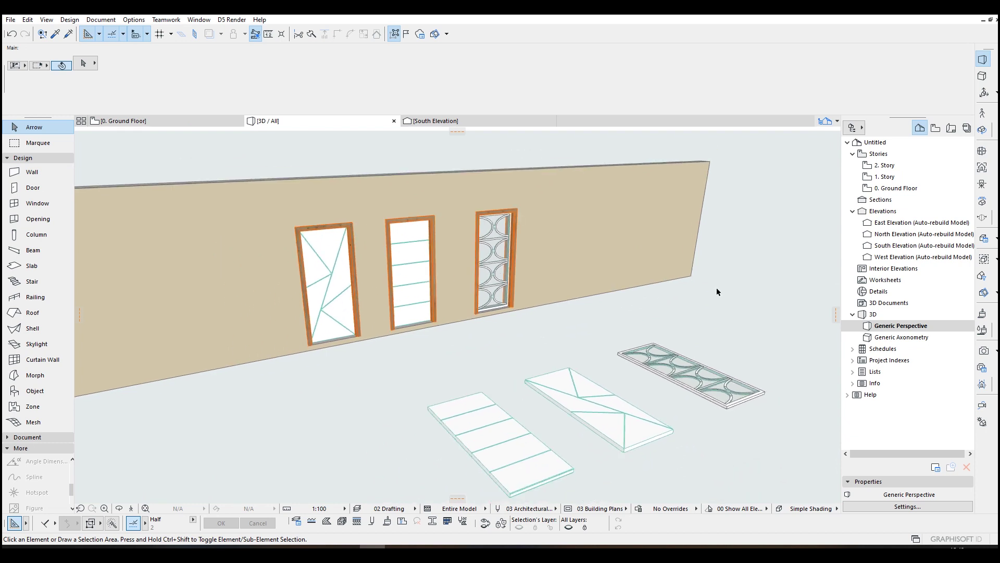